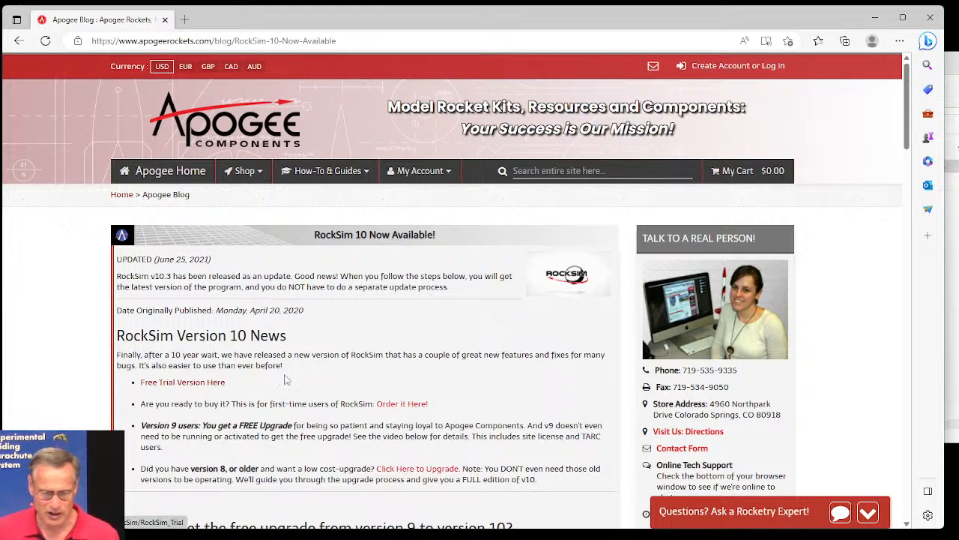
Go to the Apogee Rockets home page and open the RockSim Live Training page to view the list of past episodes.
click(179, 175)
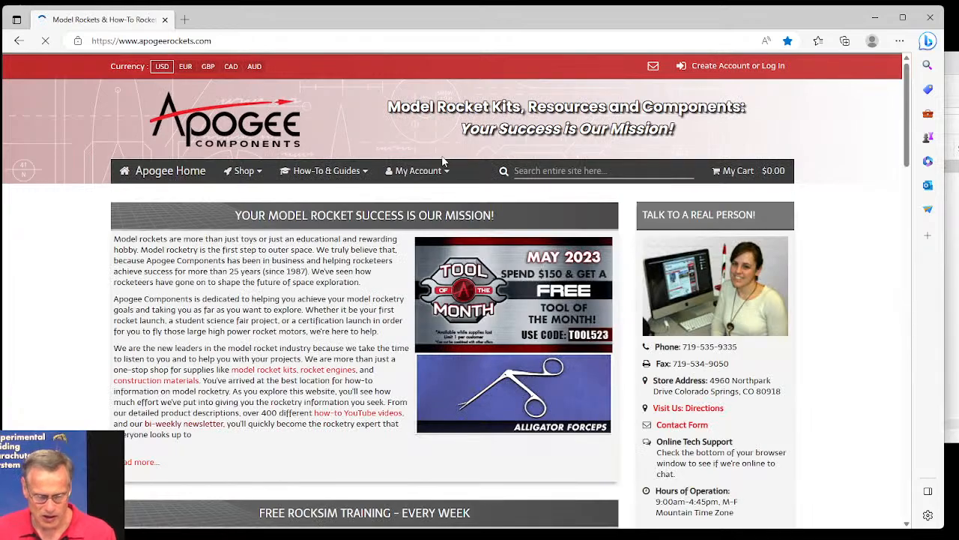
scroll(444, 168, down, 2)
scroll(443, 184, down, 5)
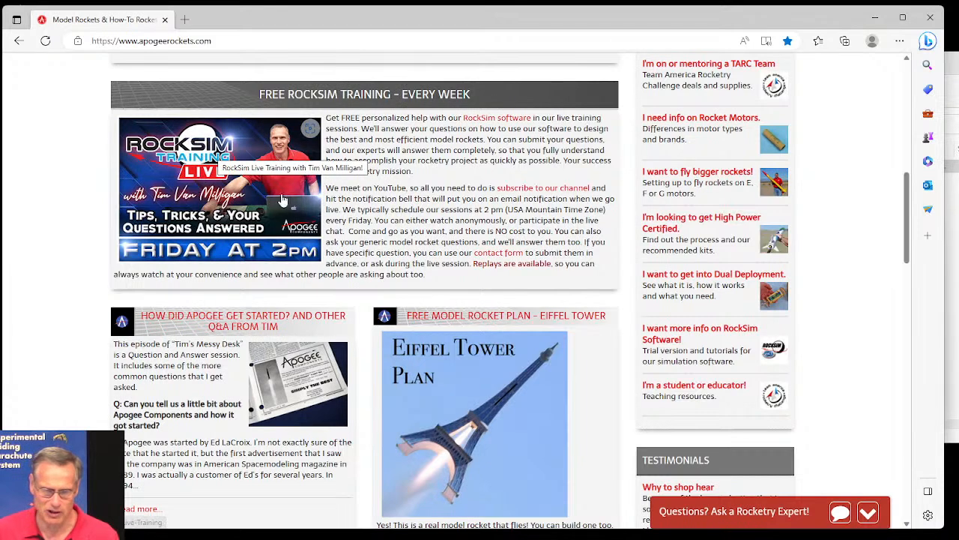
click(208, 164)
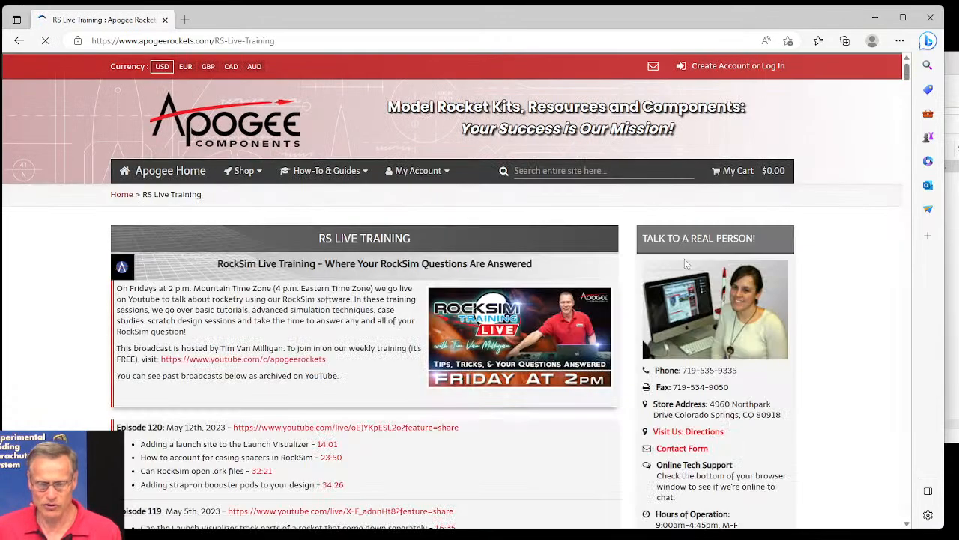
scroll(346, 238, down, 2)
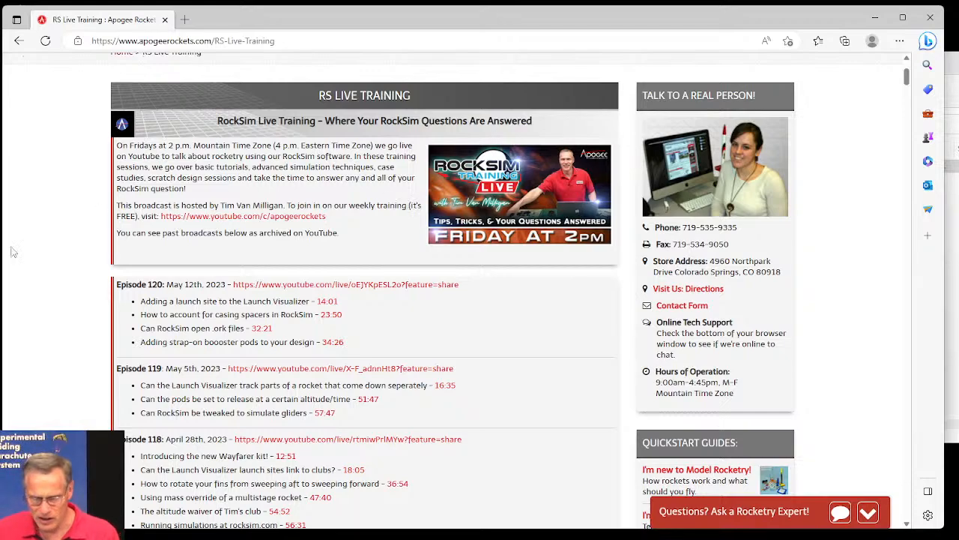
Switch to RockSim Pro, cancel the open engine selection and simulation properties, and enlarge the main window.
drag(231, 18, 248, 75)
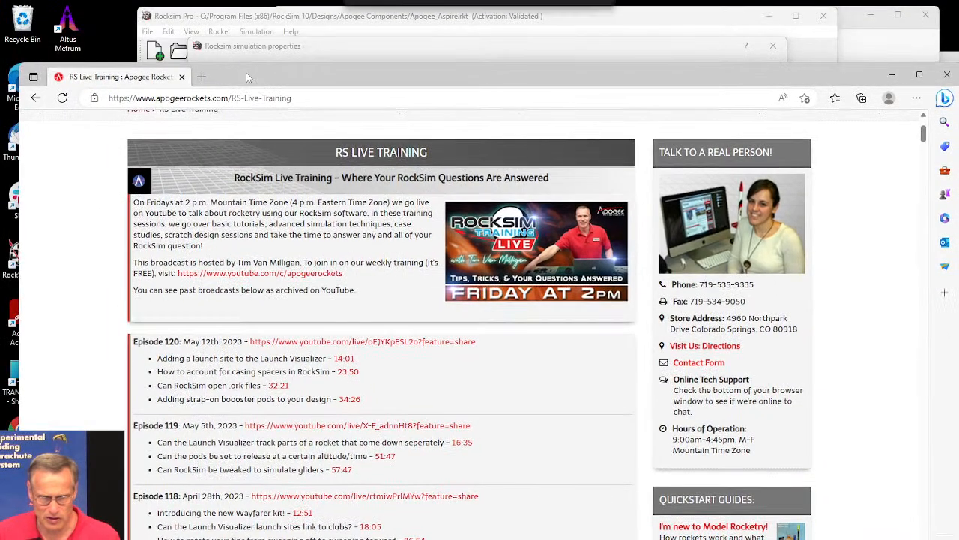
click(260, 44)
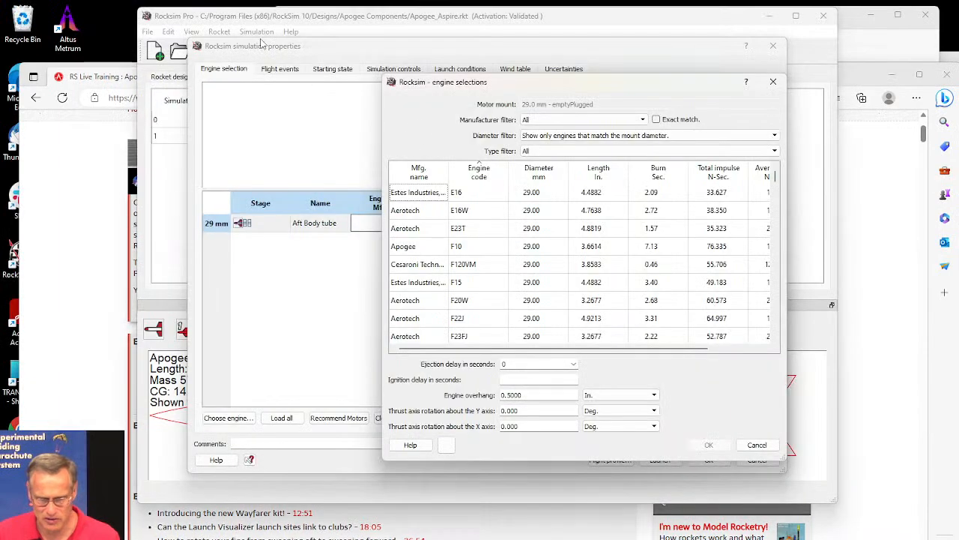
click(757, 444)
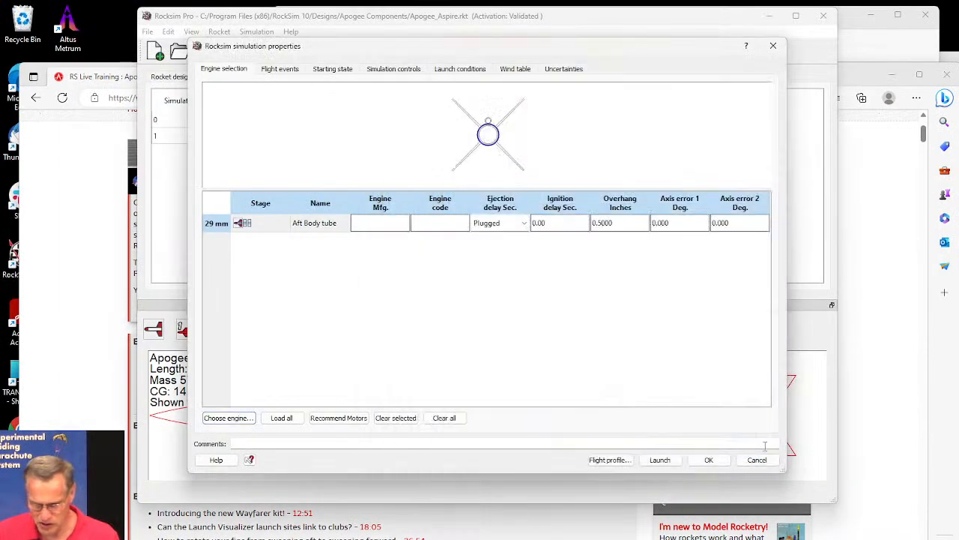
click(773, 45)
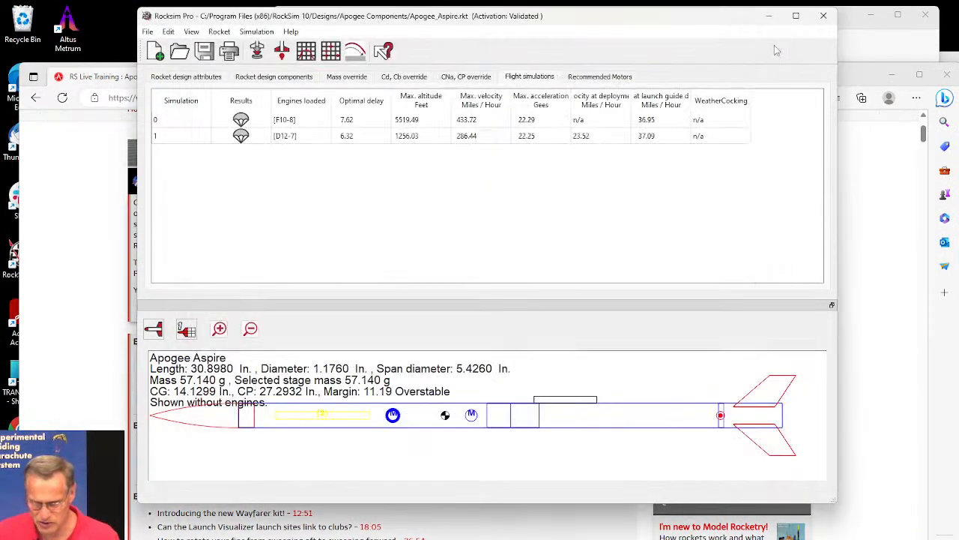
drag(614, 16, 548, 20)
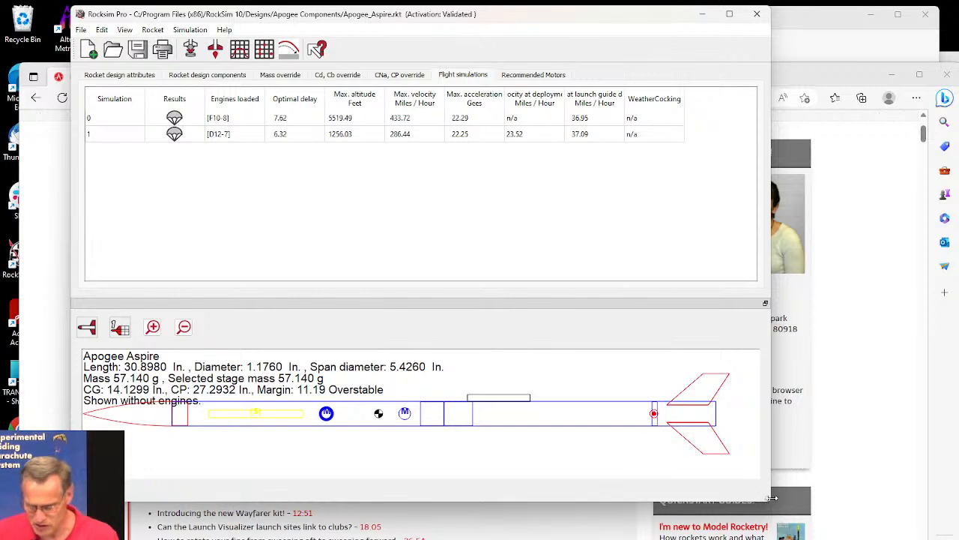
mouse_move(772, 497)
mouse_down()
mouse_move(927, 495)
mouse_move(928, 524)
mouse_up()
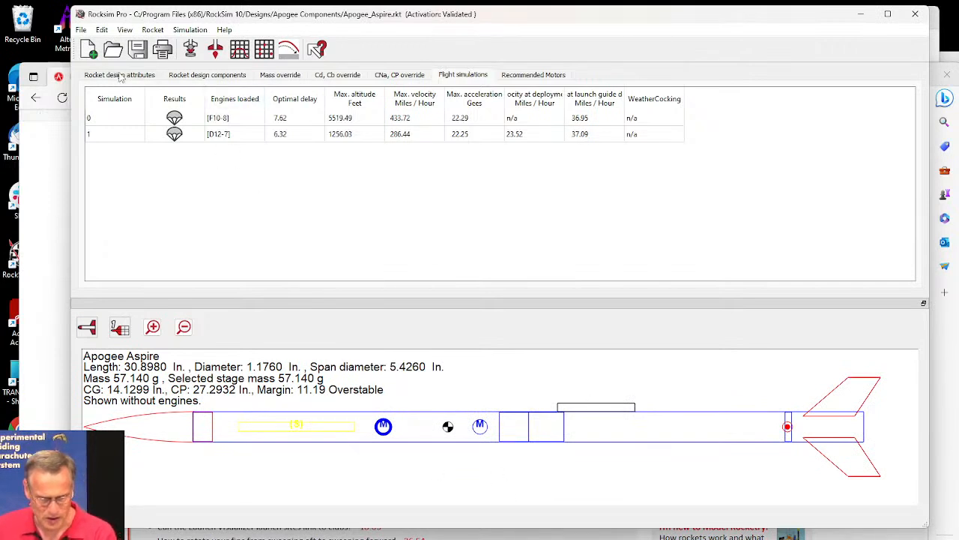
Delete the streamer from the forward body tube in the rocket design components.
click(213, 76)
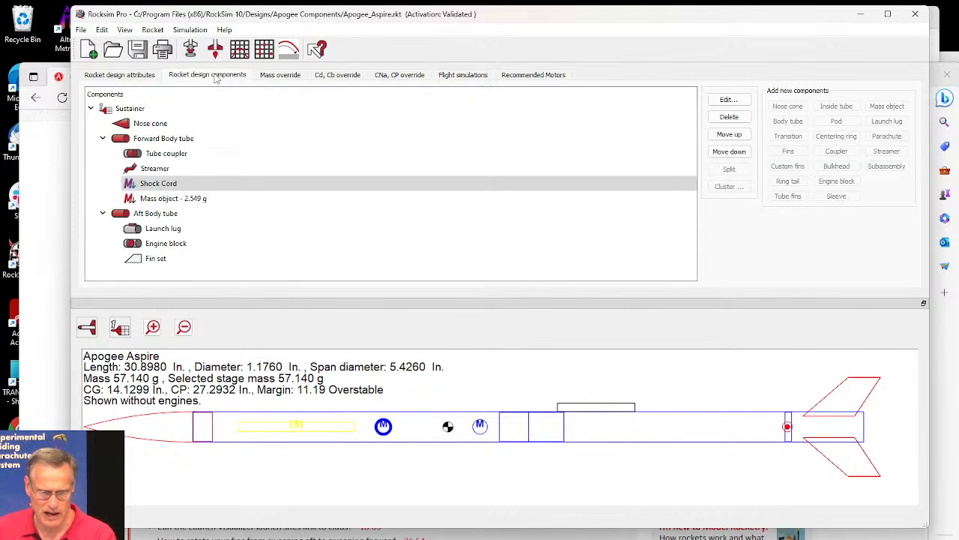
click(158, 173)
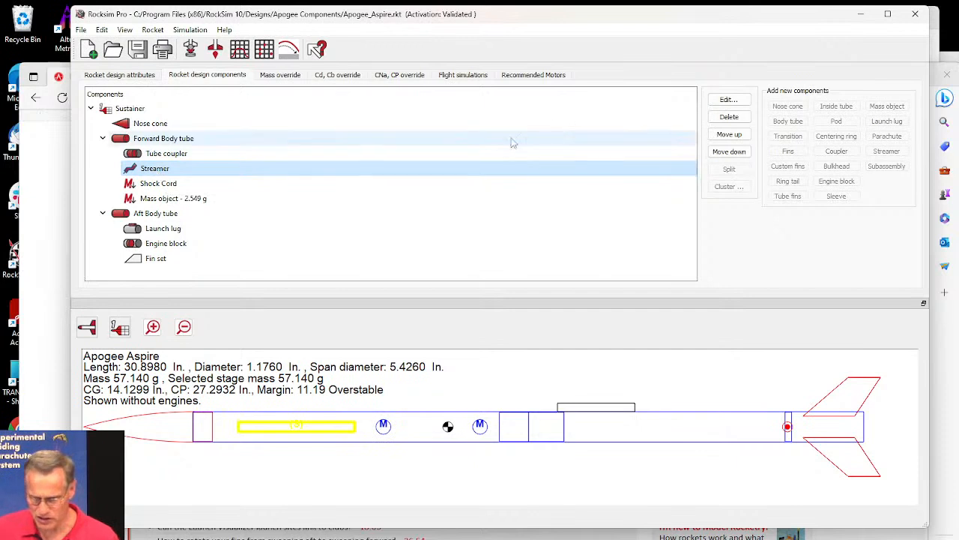
click(723, 117)
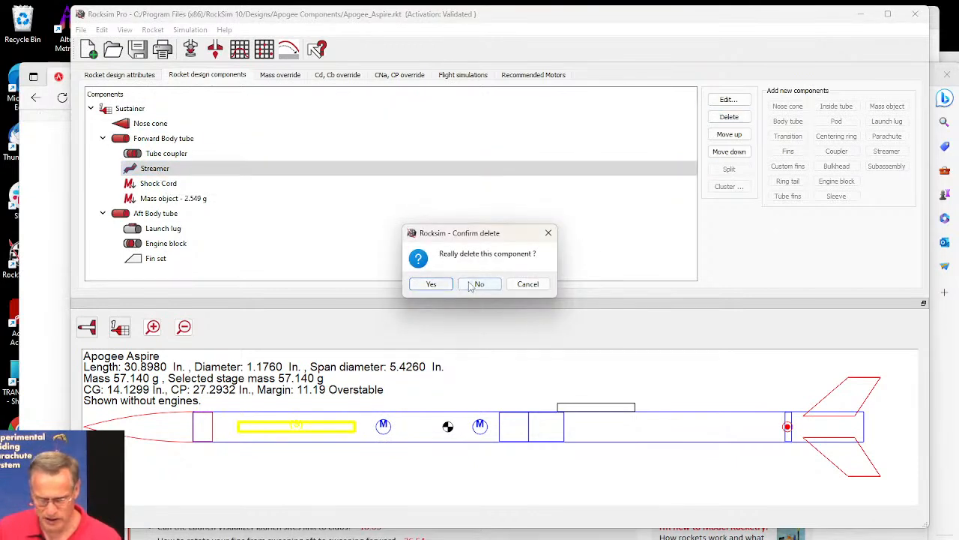
click(429, 284)
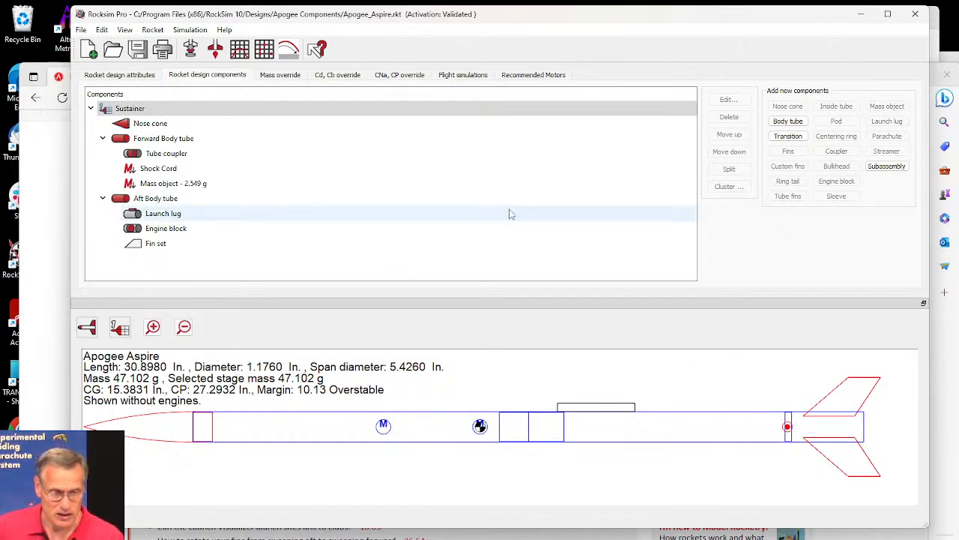
Load the Aerotech F52T engine with a plugged ejection delay into the 29 mm aft body tube mount.
click(192, 49)
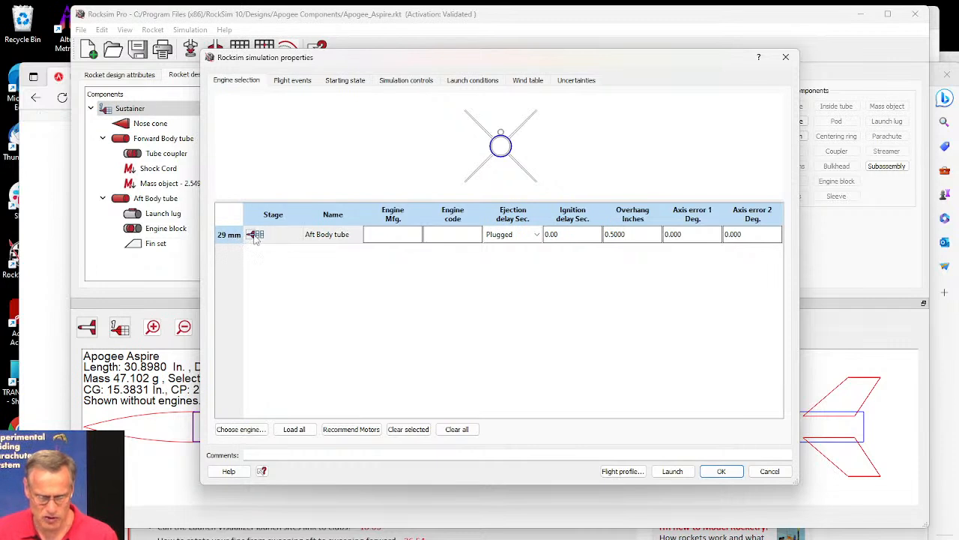
click(237, 429)
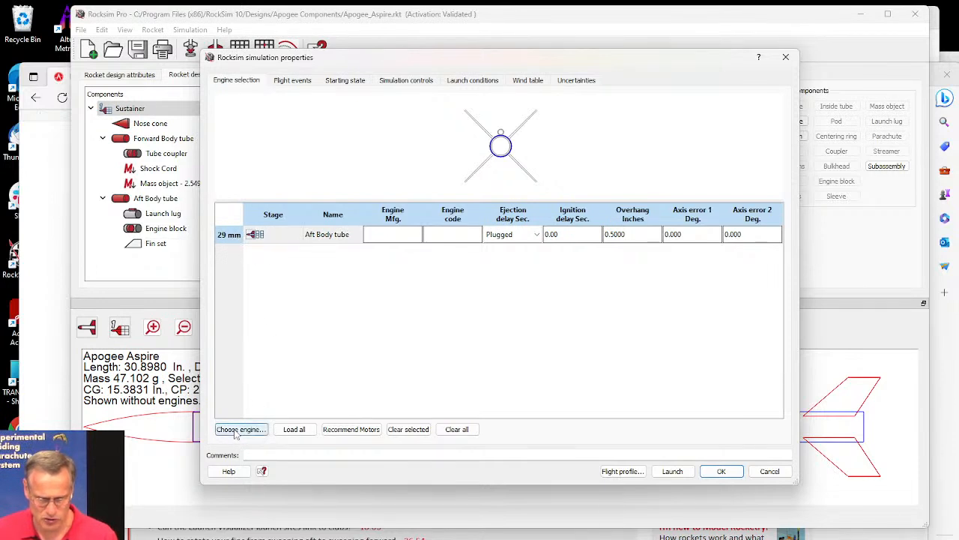
double_click(335, 237)
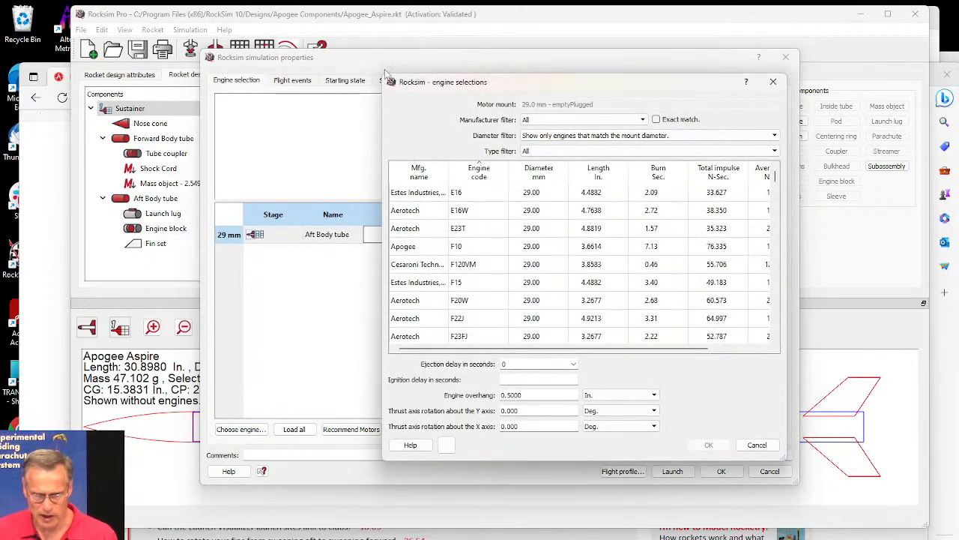
drag(382, 76, 212, 23)
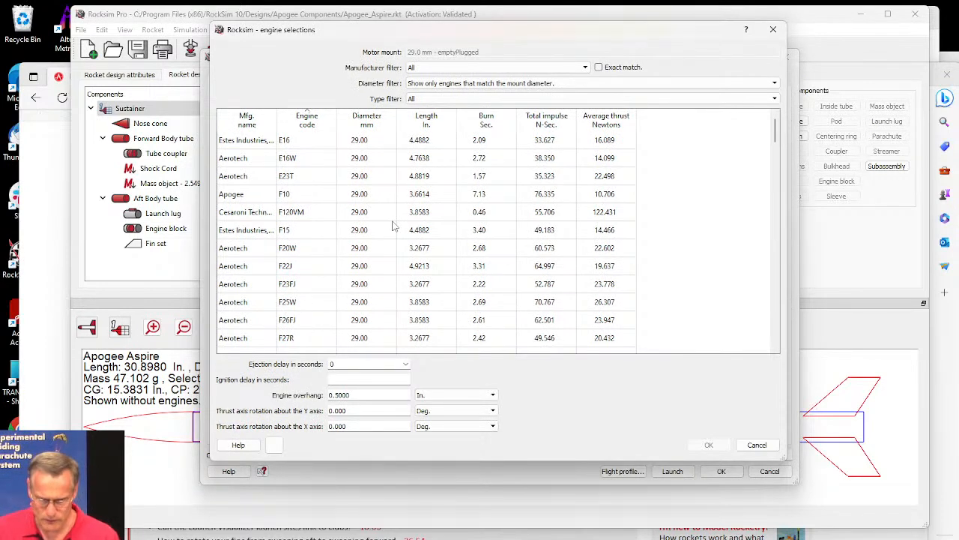
scroll(392, 227, down, 1)
scroll(393, 228, down, 2)
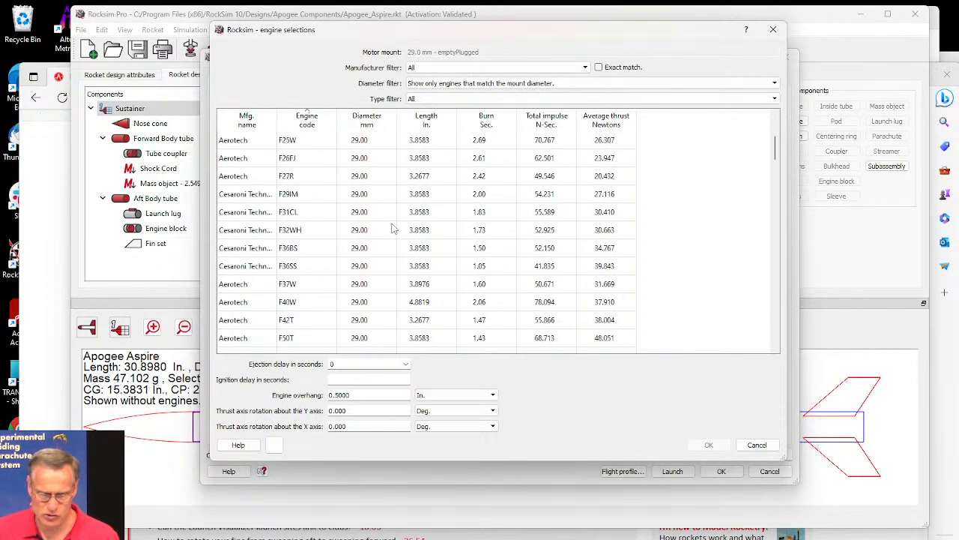
scroll(393, 227, down, 2)
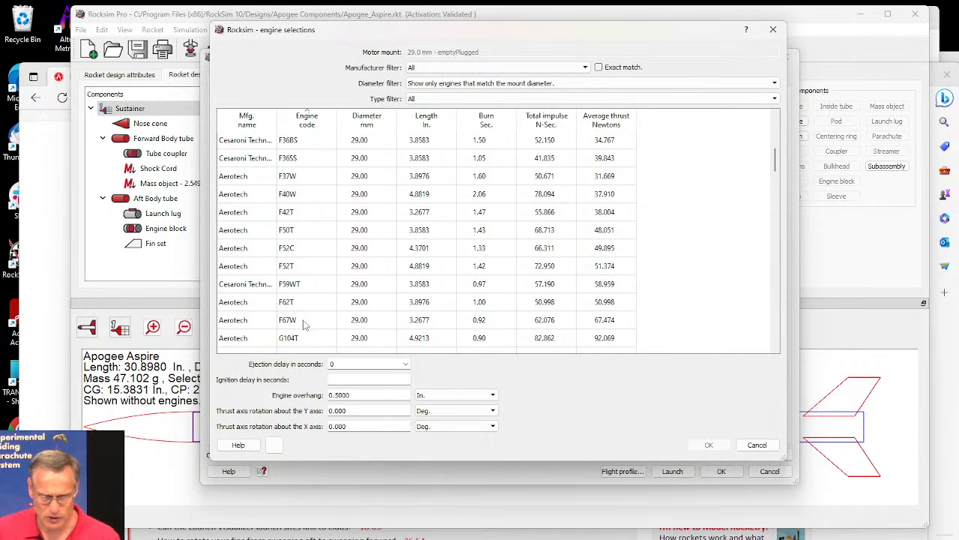
click(299, 251)
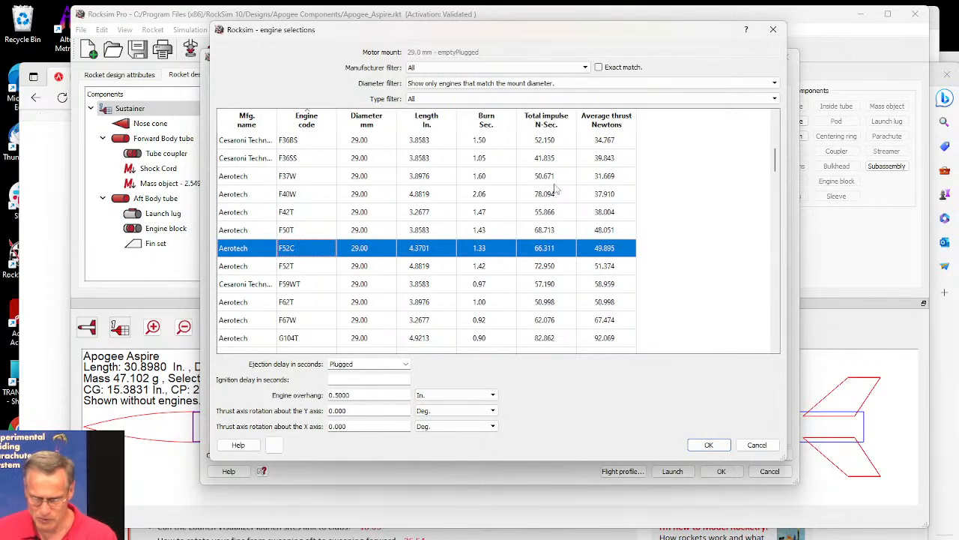
click(546, 267)
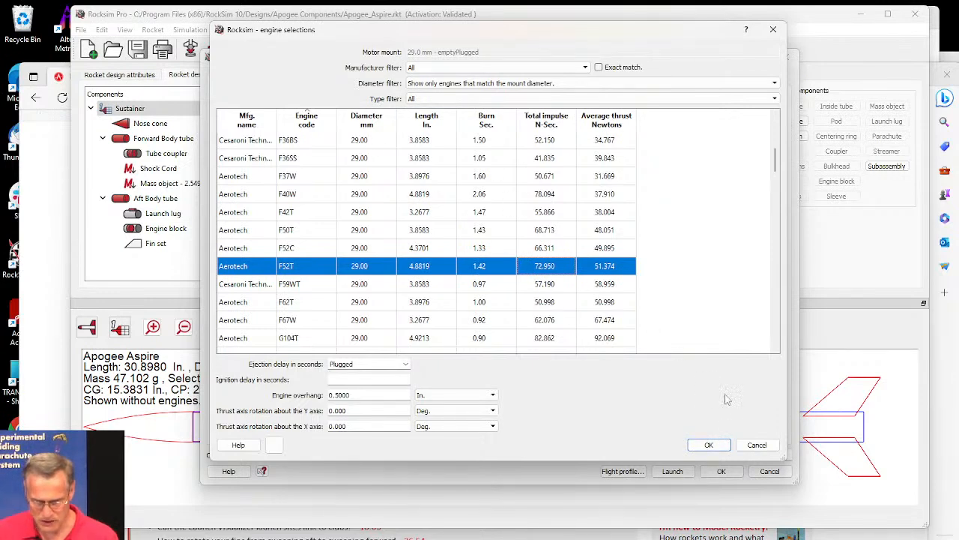
click(709, 444)
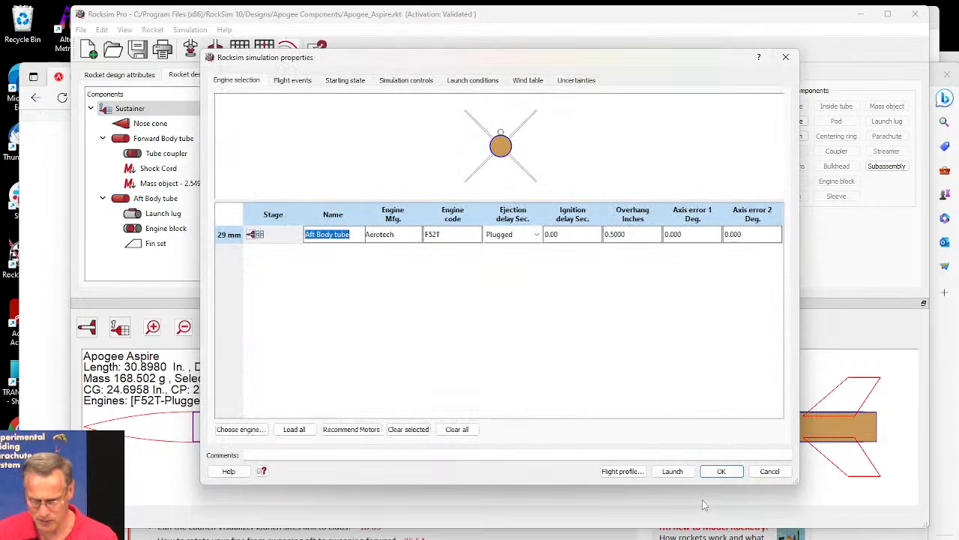
click(721, 470)
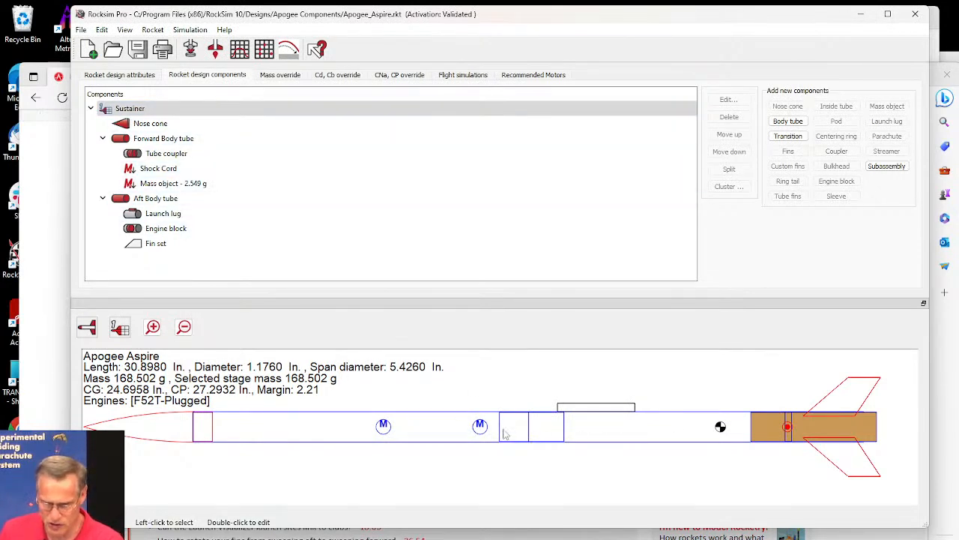
Add a custom parachute to the forward body tube without choosing one from the parts database.
click(452, 420)
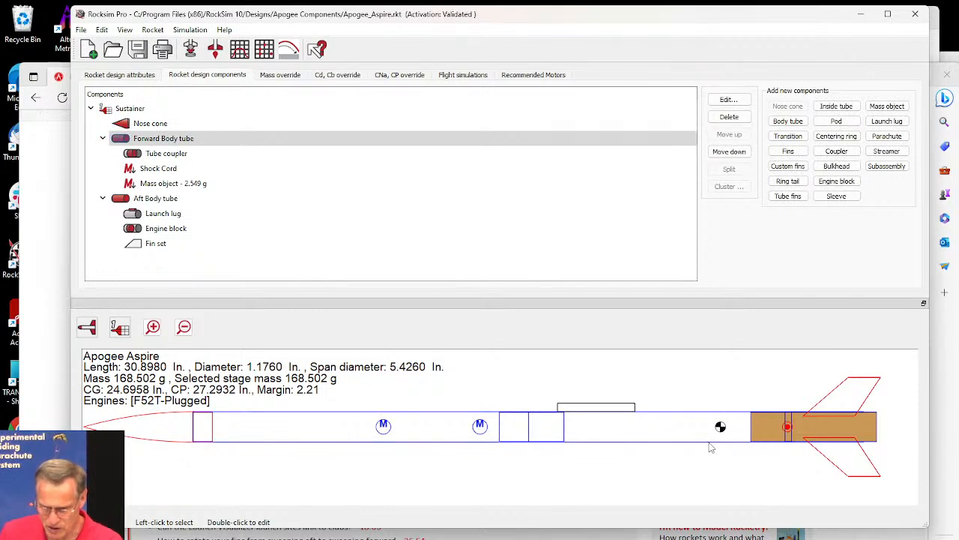
click(140, 197)
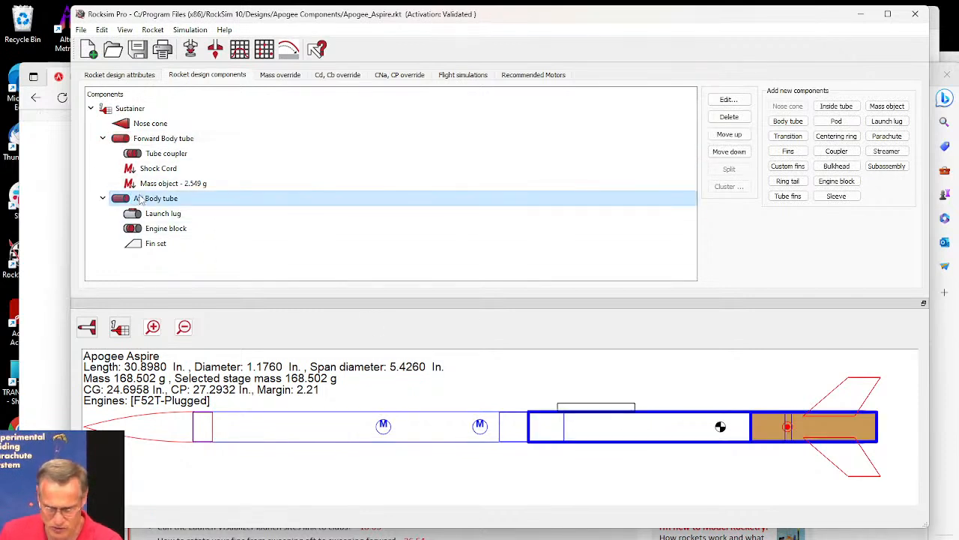
click(340, 418)
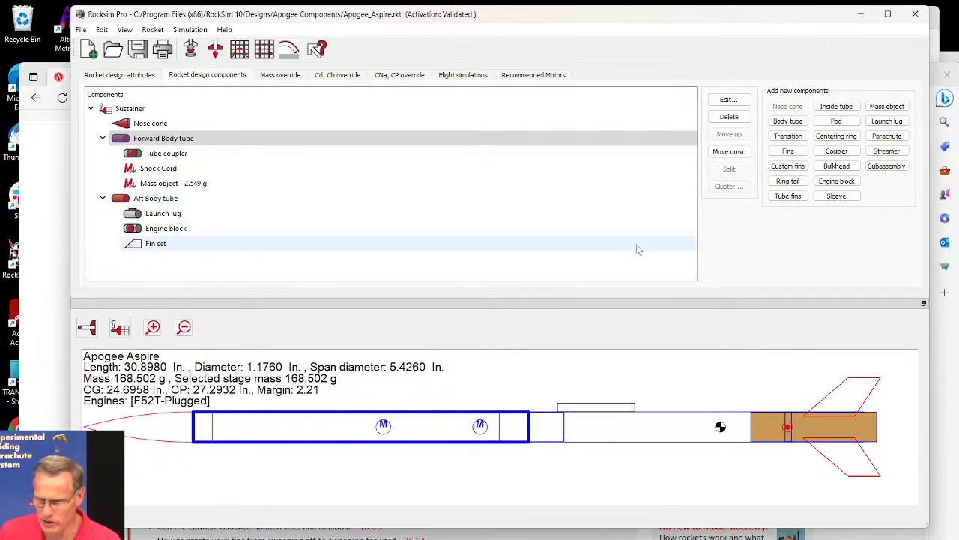
click(884, 138)
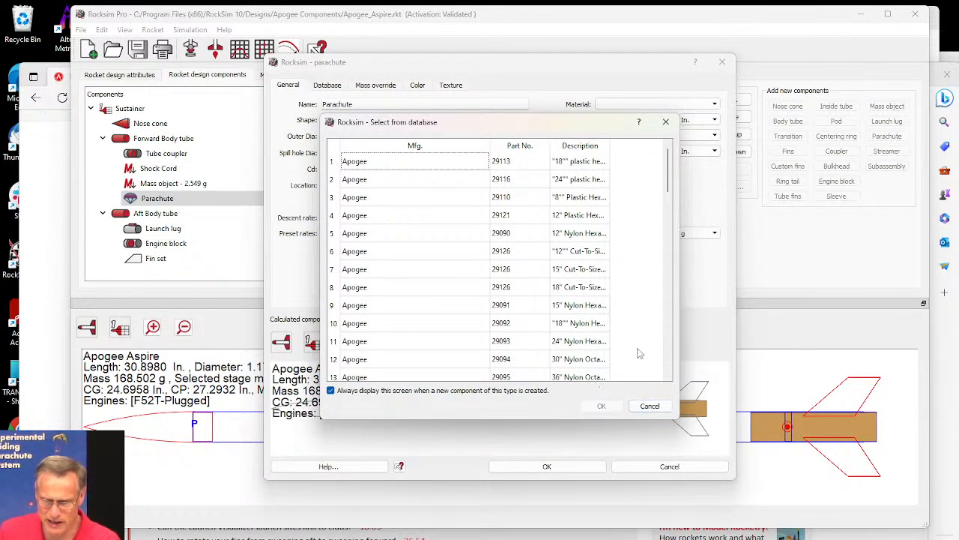
click(650, 405)
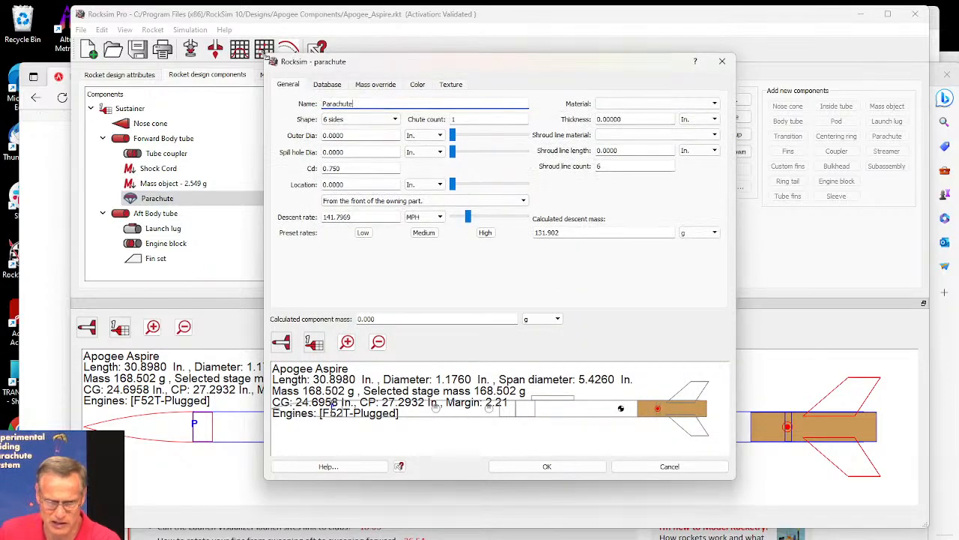
Enlarge the parachute properties and rocket preview, and set the parachute's location to 5 in. from the front of the forward body tube.
drag(262, 55, 153, 12)
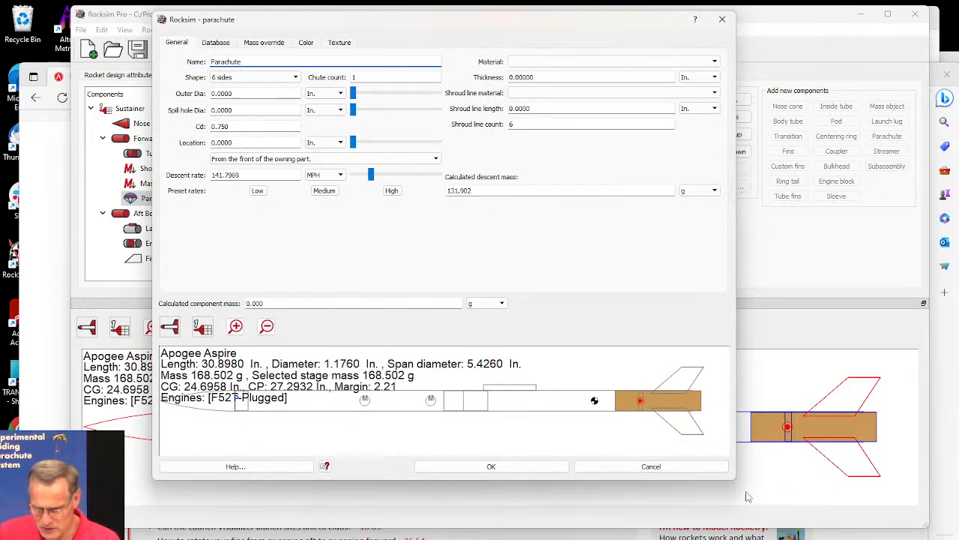
drag(738, 484, 857, 519)
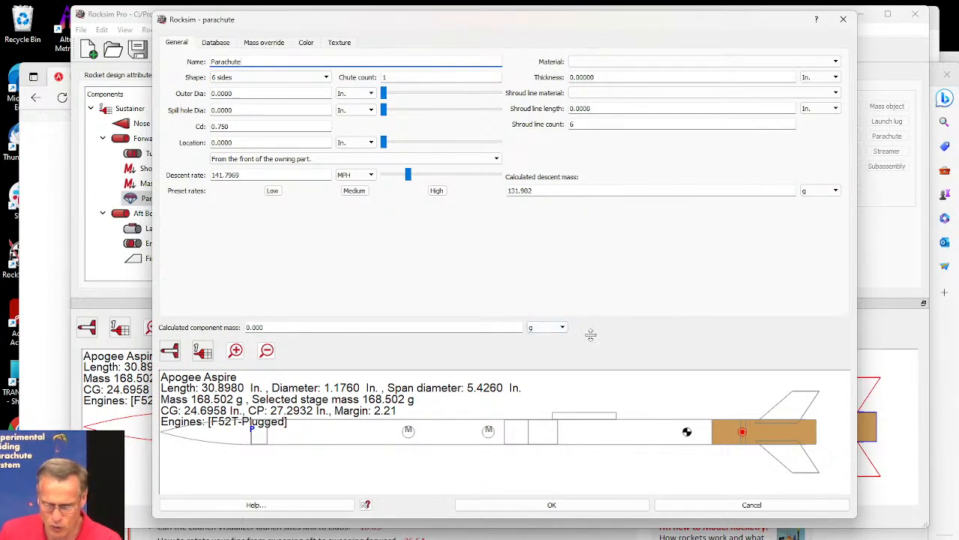
drag(591, 330, 574, 228)
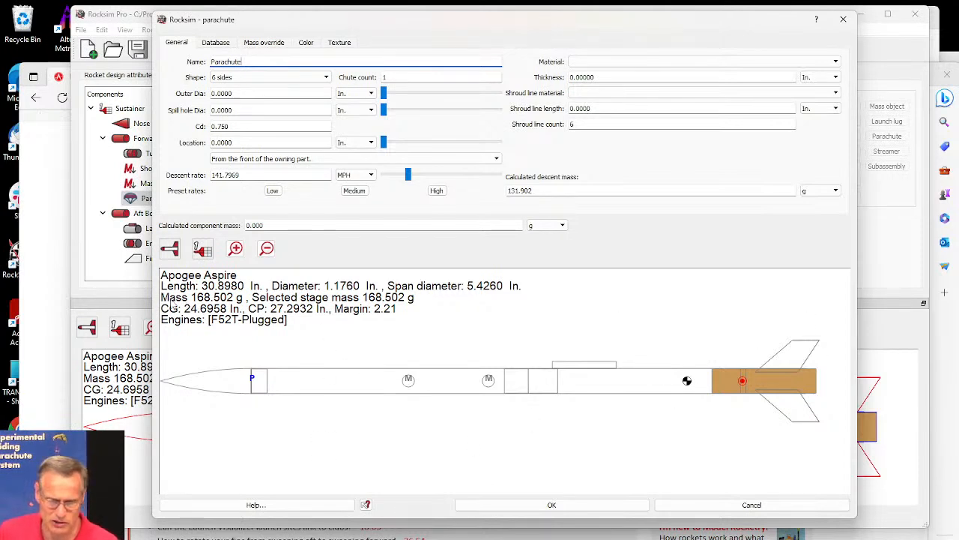
click(209, 296)
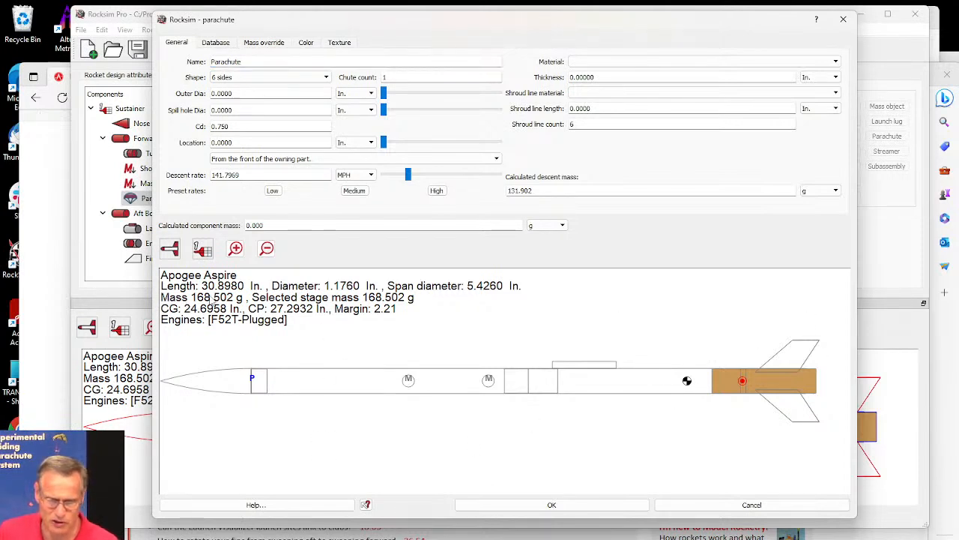
drag(519, 192, 508, 189)
click(534, 190)
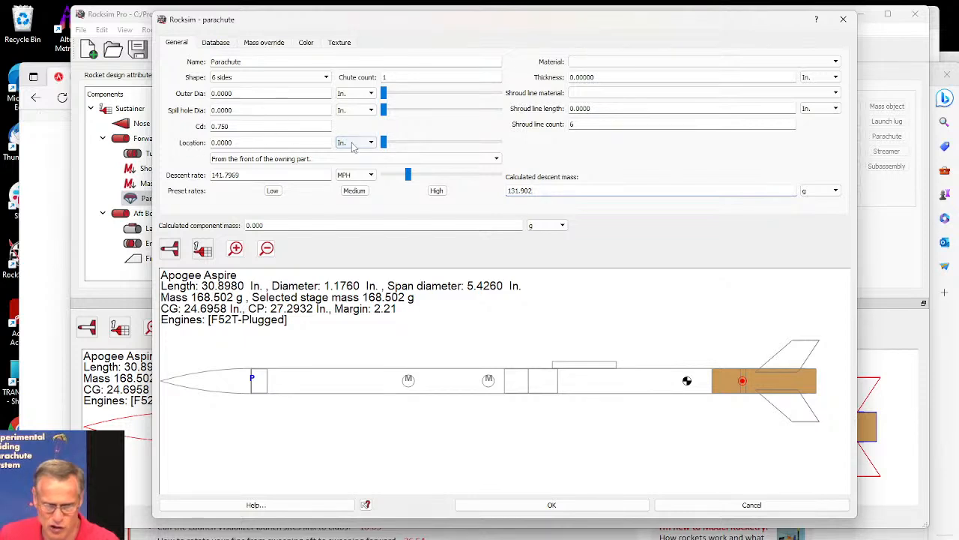
drag(383, 144, 429, 147)
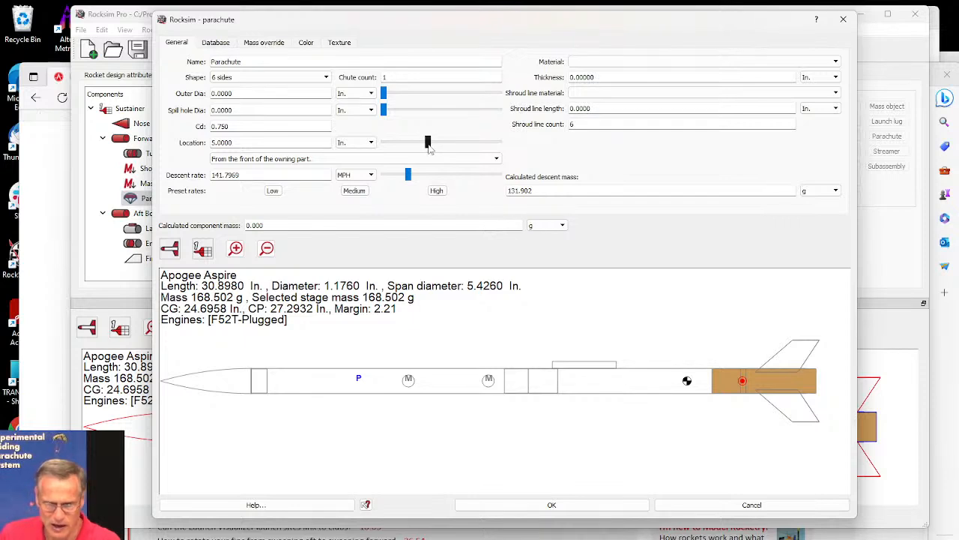
Set the parachute's material to 4oz. Ripstop Nylon with a thickness of 0.002 in.
click(601, 68)
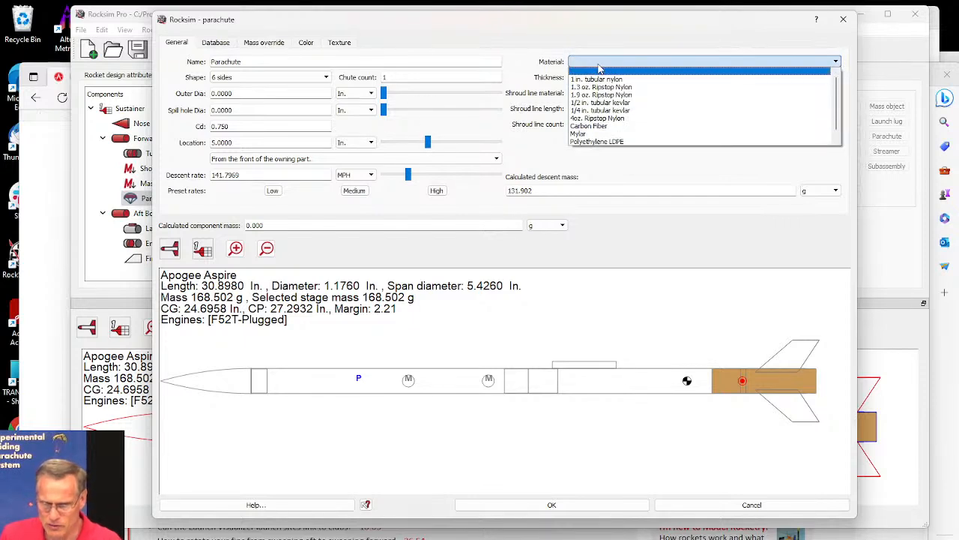
click(606, 119)
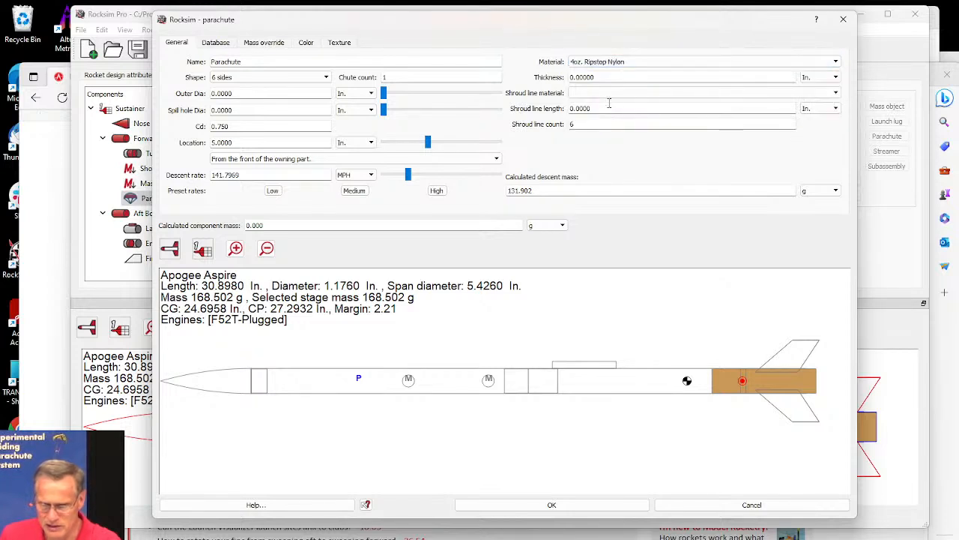
drag(592, 77, 583, 78)
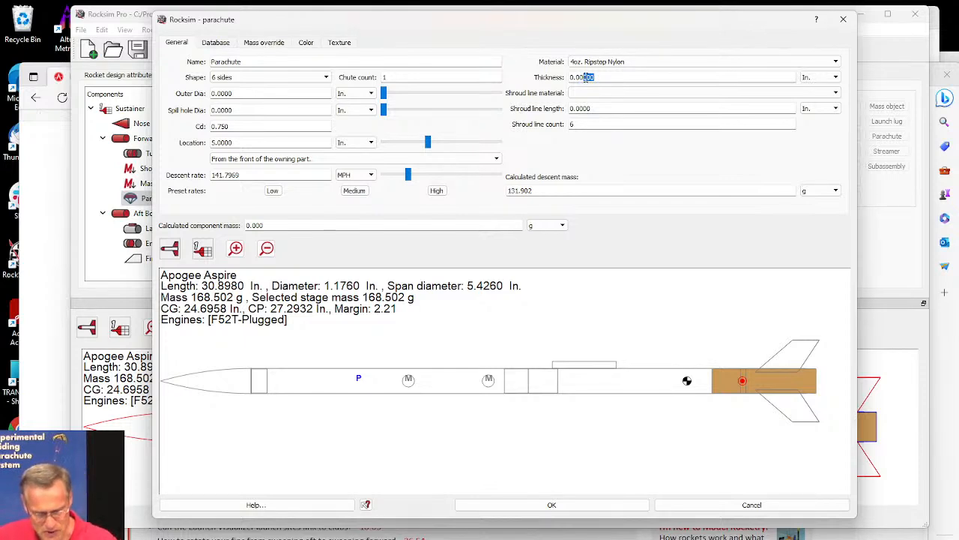
text(1)
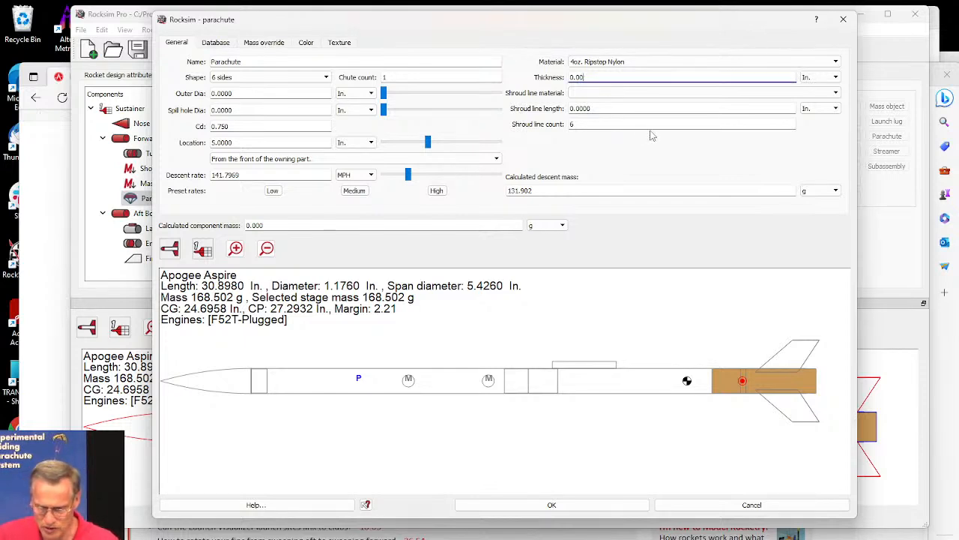
key(Tab)
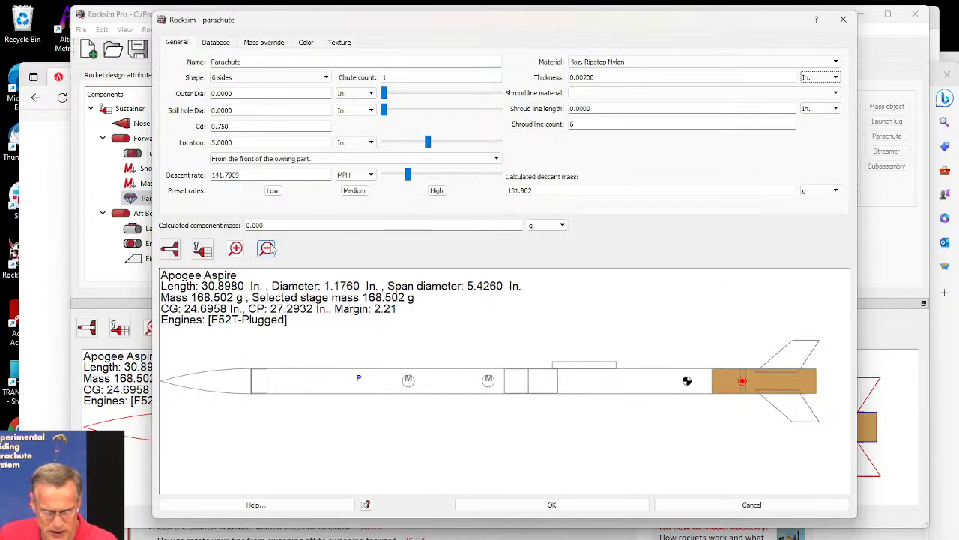
Set the parachute's shroud line material to 1/16 In. braided nylon.
click(598, 95)
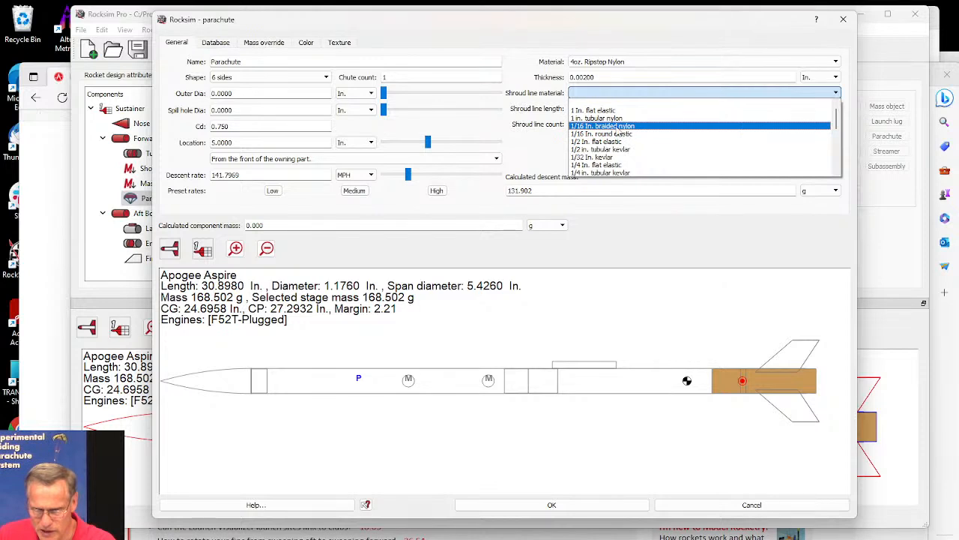
click(616, 126)
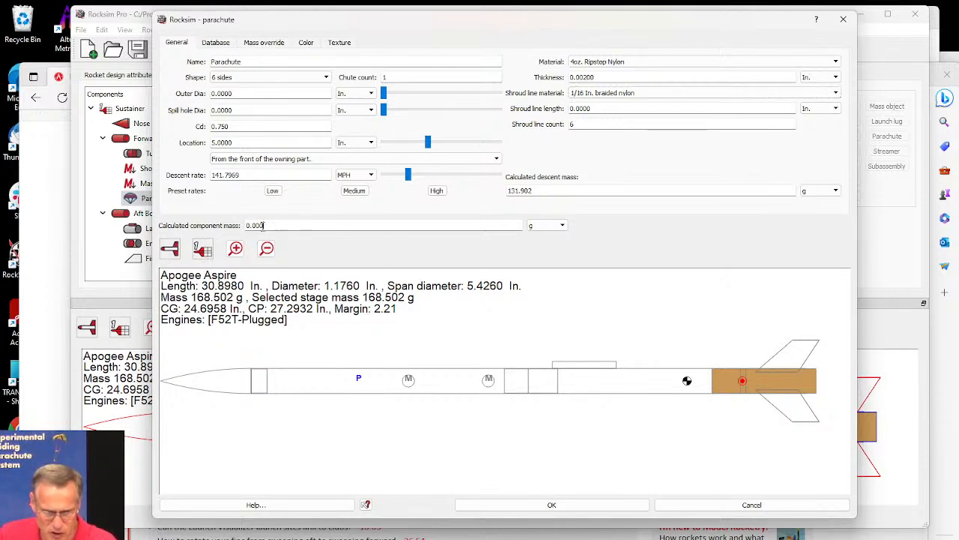
double_click(256, 225)
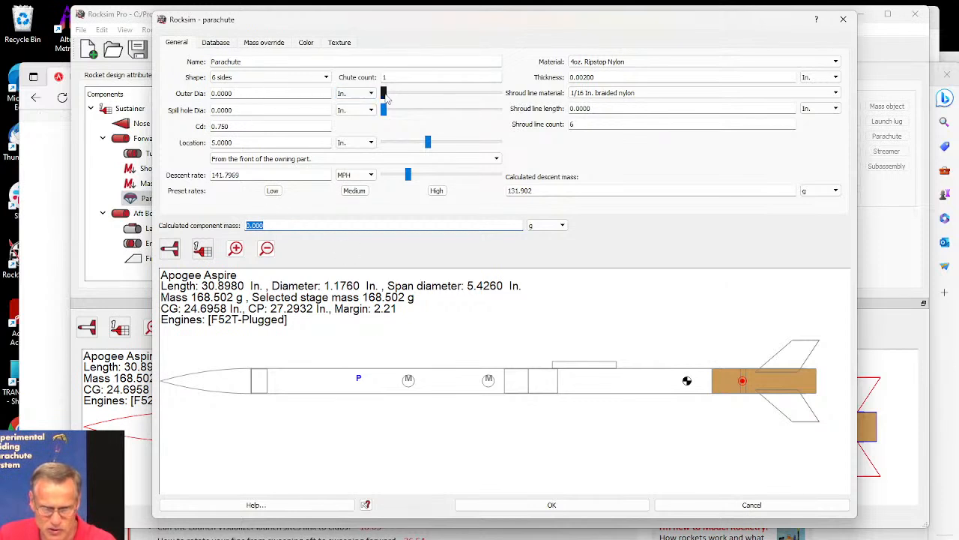
Increase the parachute's outer diameter to 5.375 in., check the calculated component mass, and fine-tune the diameter to 15 in.
drag(384, 94, 393, 95)
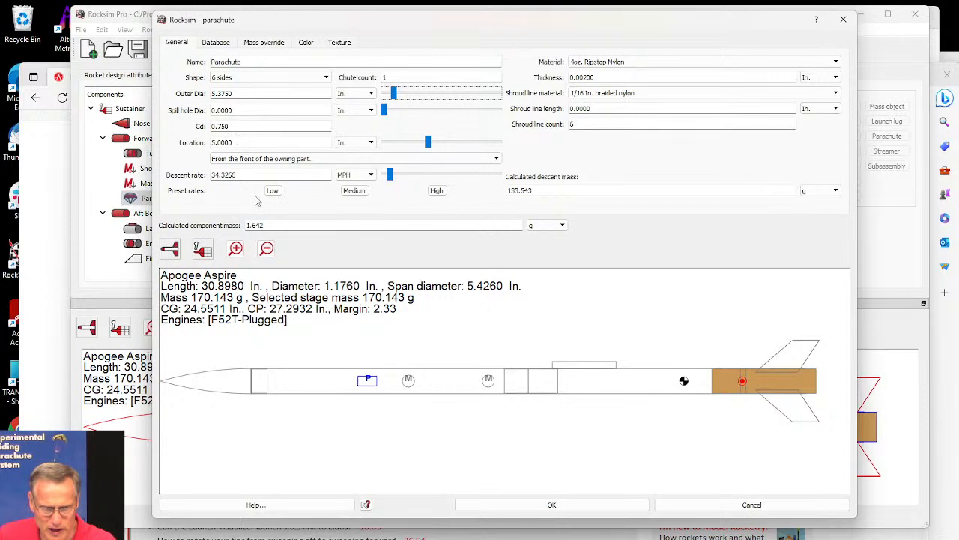
double_click(257, 224)
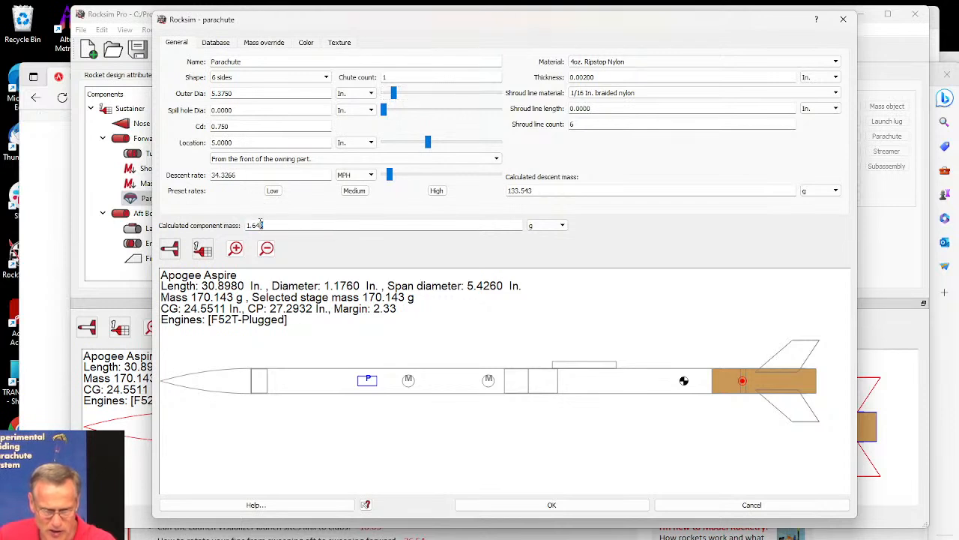
drag(257, 224, 245, 223)
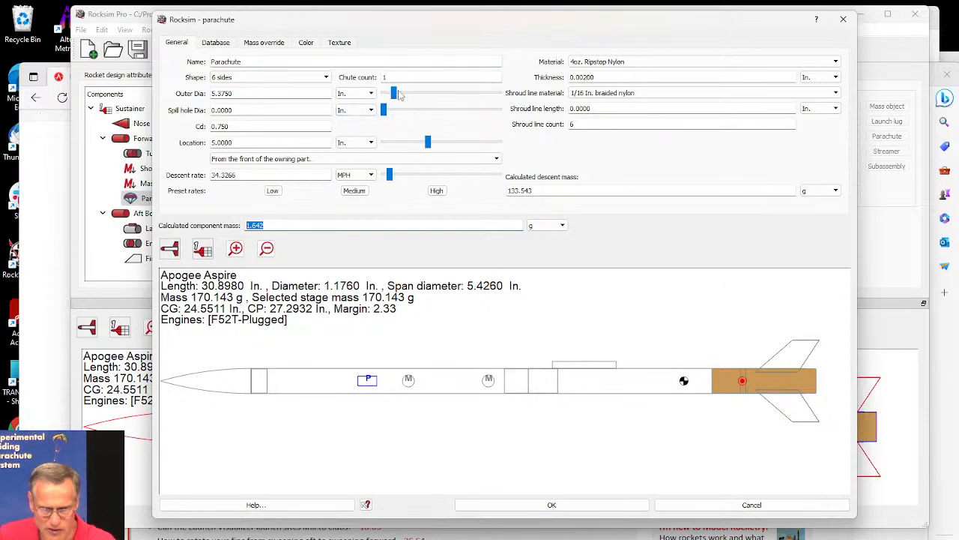
drag(394, 92, 413, 93)
key(Left)
key(Left)
key(Left)
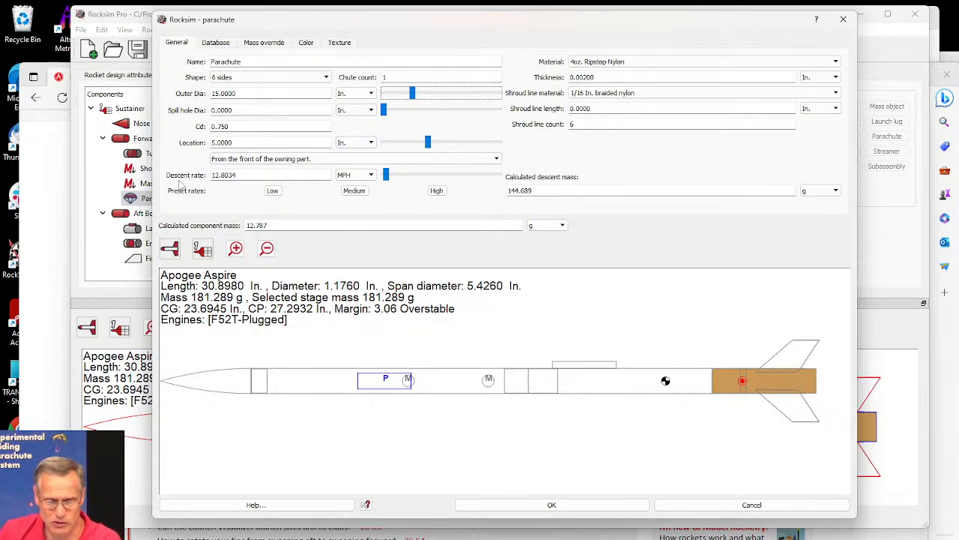
Display the parachute's descent rate in ft/s instead of MPH and check the converted value.
drag(239, 175, 206, 170)
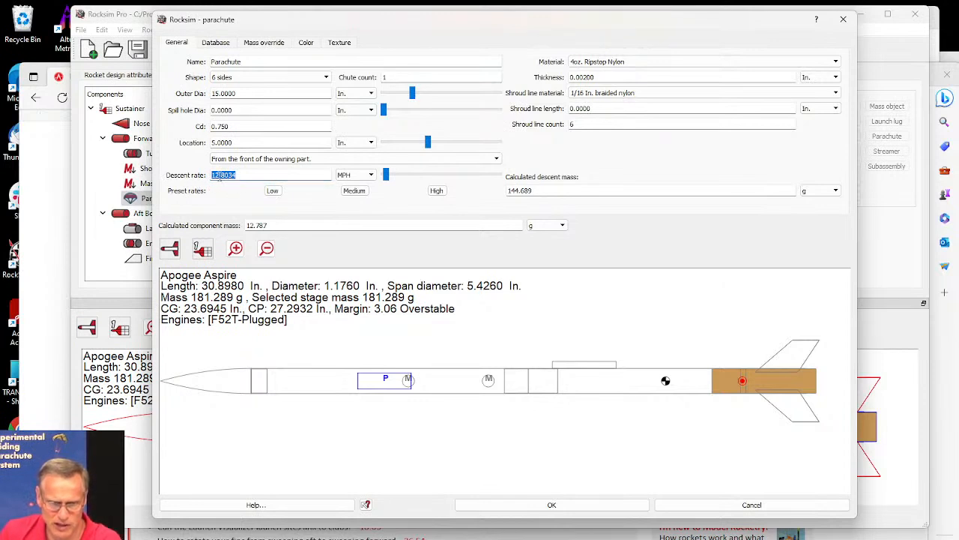
click(371, 177)
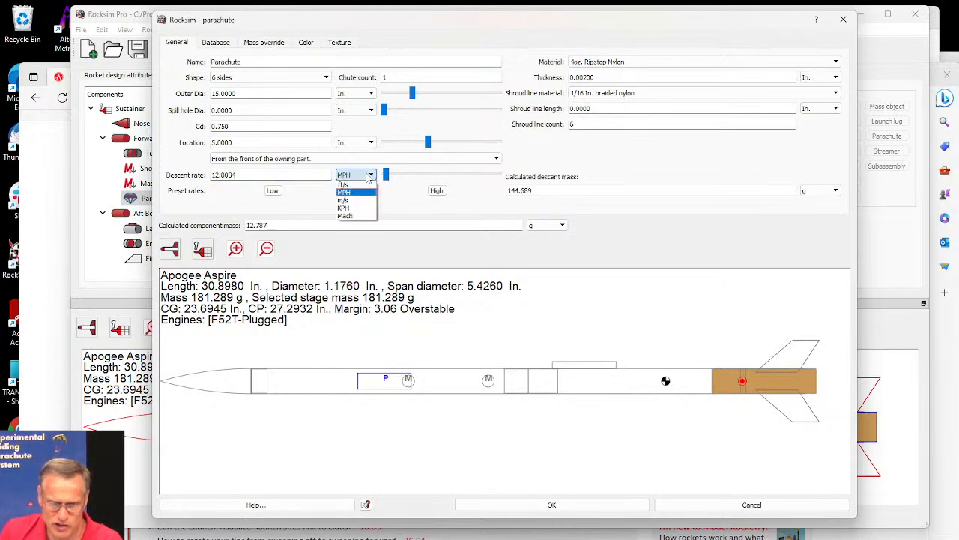
click(369, 184)
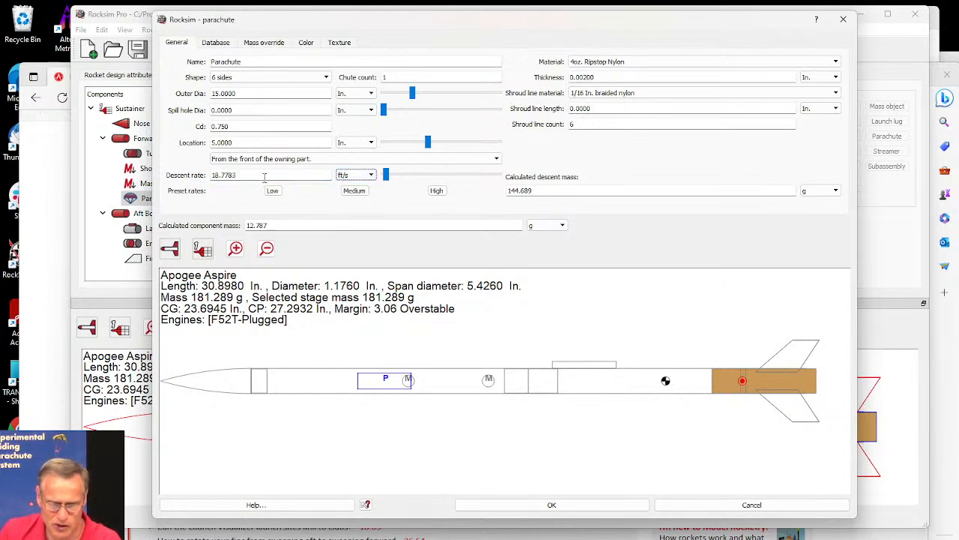
drag(238, 175, 197, 176)
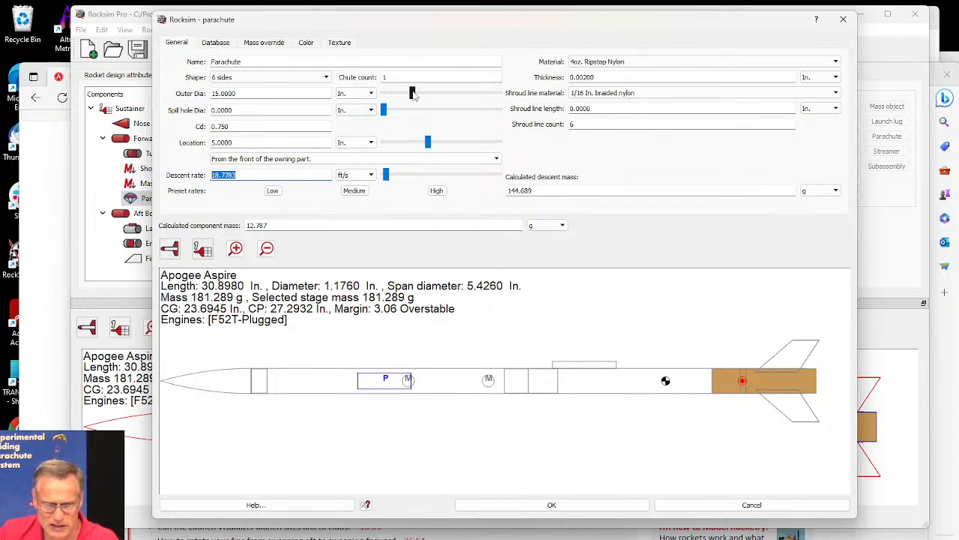
Try outer diameters of 18.5 in. and 26.625 in. to compare the parachute's descent rate.
drag(413, 94, 419, 94)
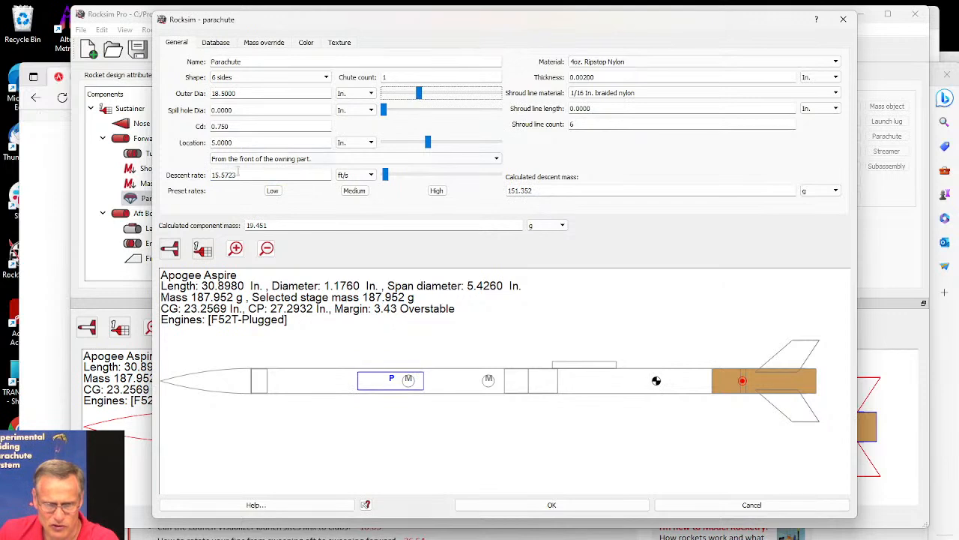
drag(237, 175, 210, 176)
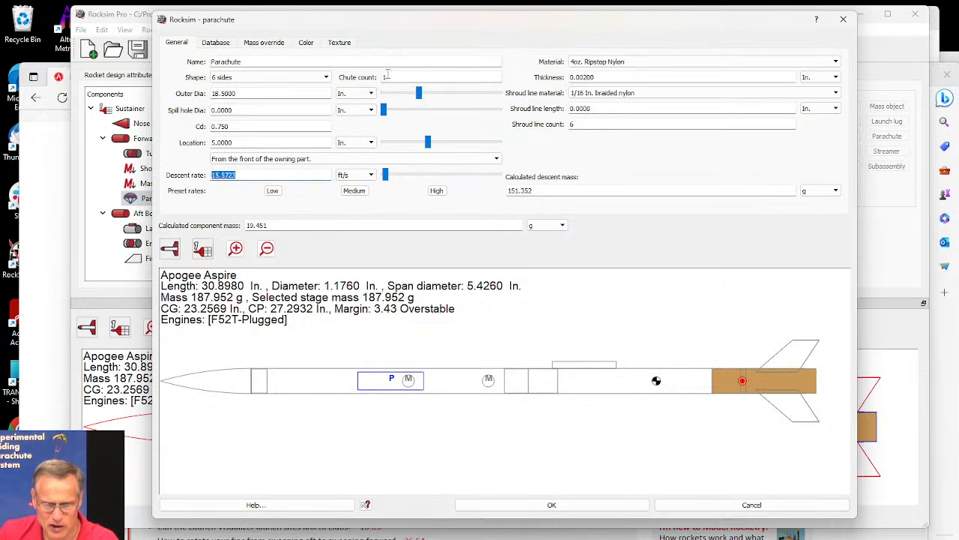
drag(420, 96, 435, 99)
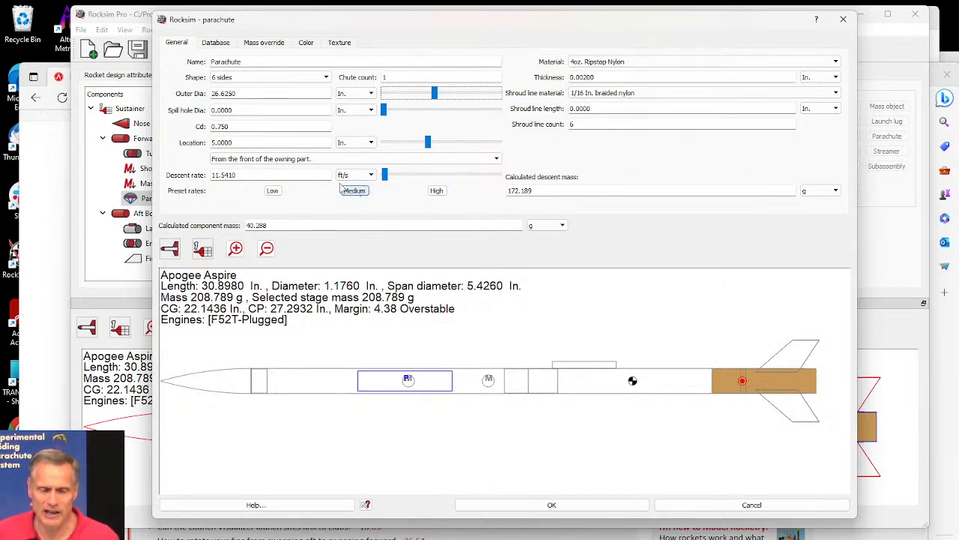
click(238, 175)
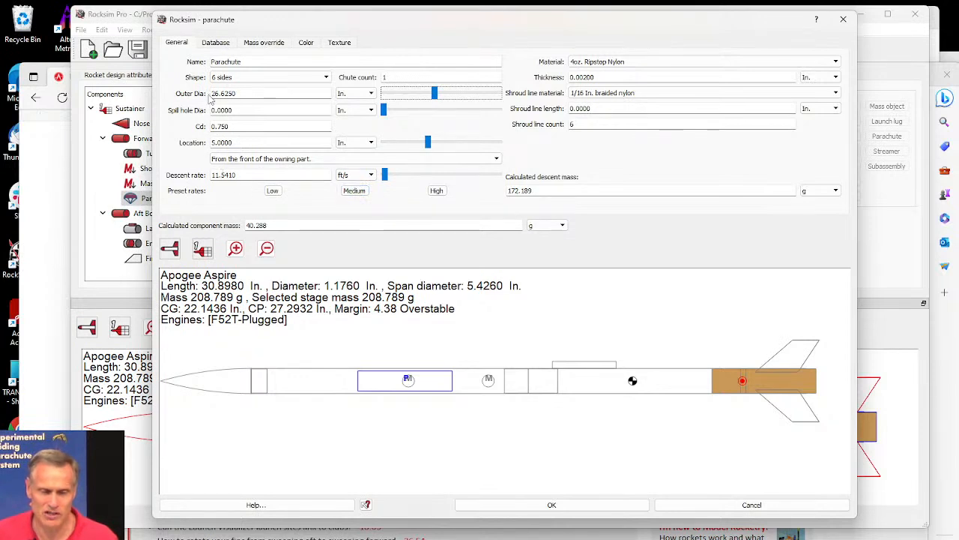
Try the Medium, High and Low preset descent rates for the parachute, ending on High.
click(354, 191)
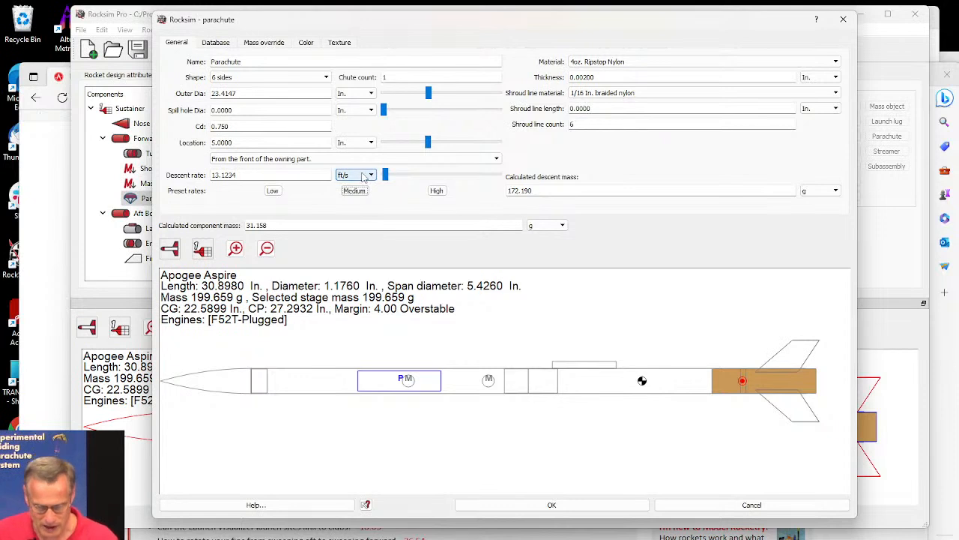
click(437, 191)
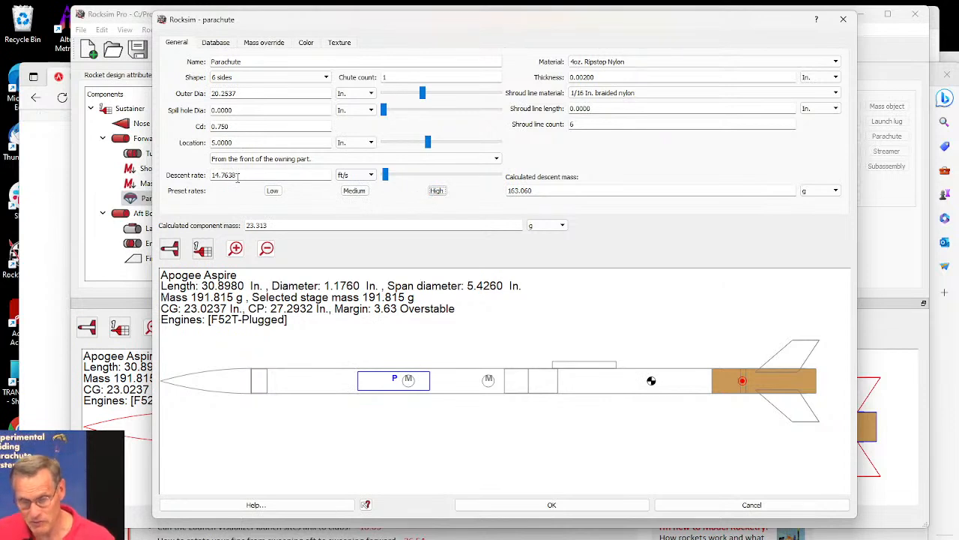
click(273, 191)
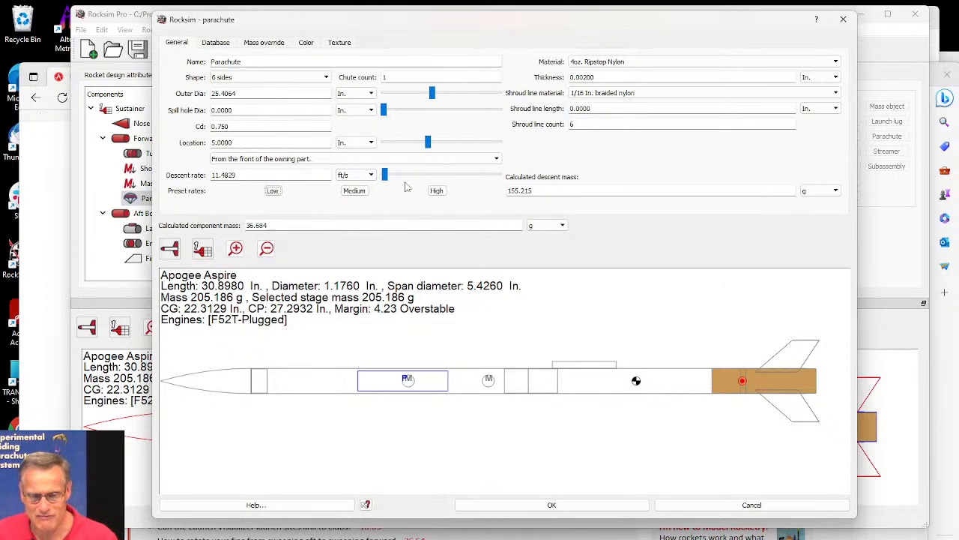
click(441, 193)
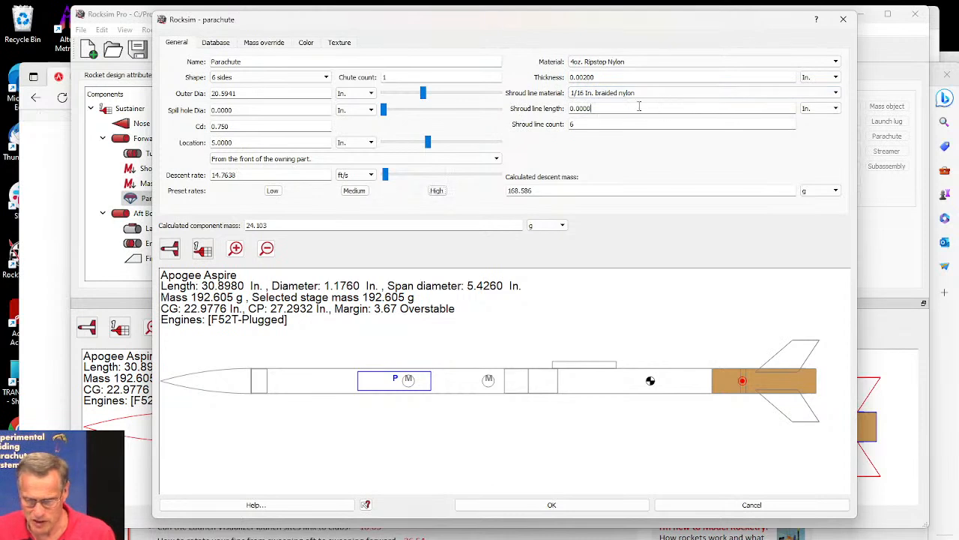
Set the parachute's shroud line length to 20 in. and reapply the High preset descent rate.
drag(592, 108, 564, 107)
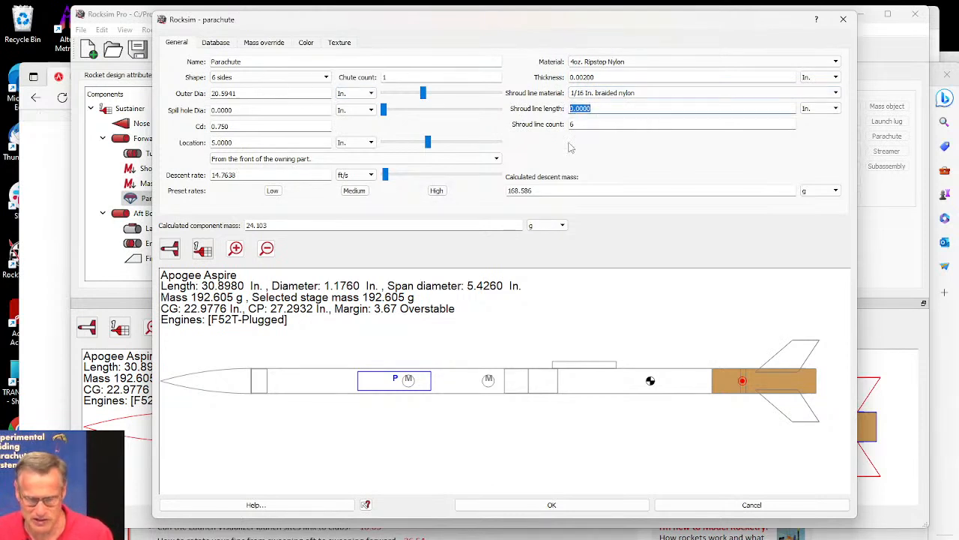
text(20)
key(Tab)
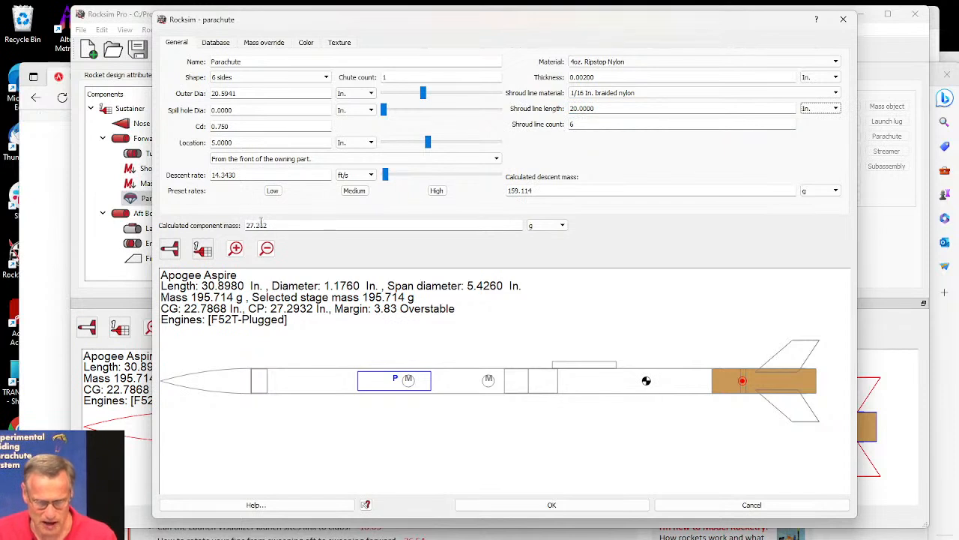
click(437, 191)
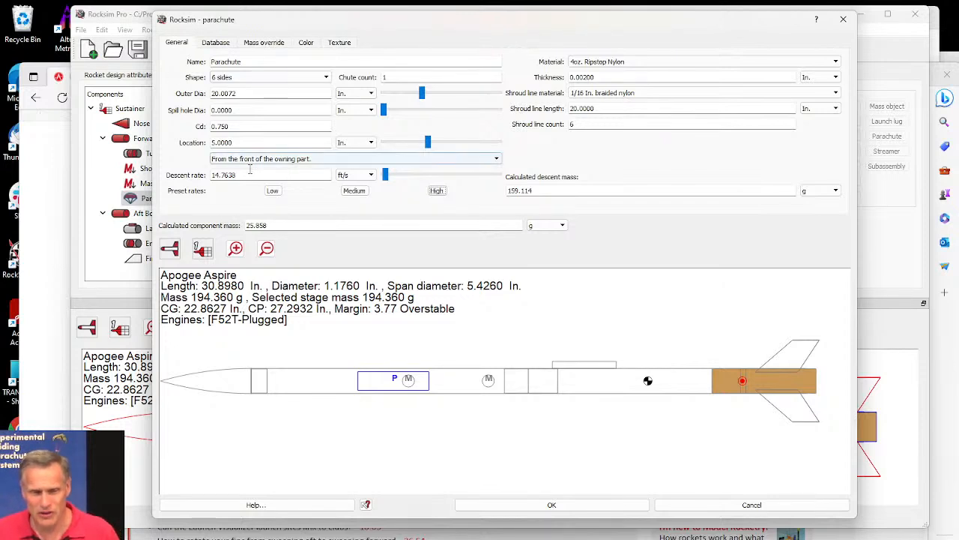
Set the parachute's descent rate to 19 ft/s, check the resulting outer diameter, and save the parachute changes.
drag(248, 174, 206, 176)
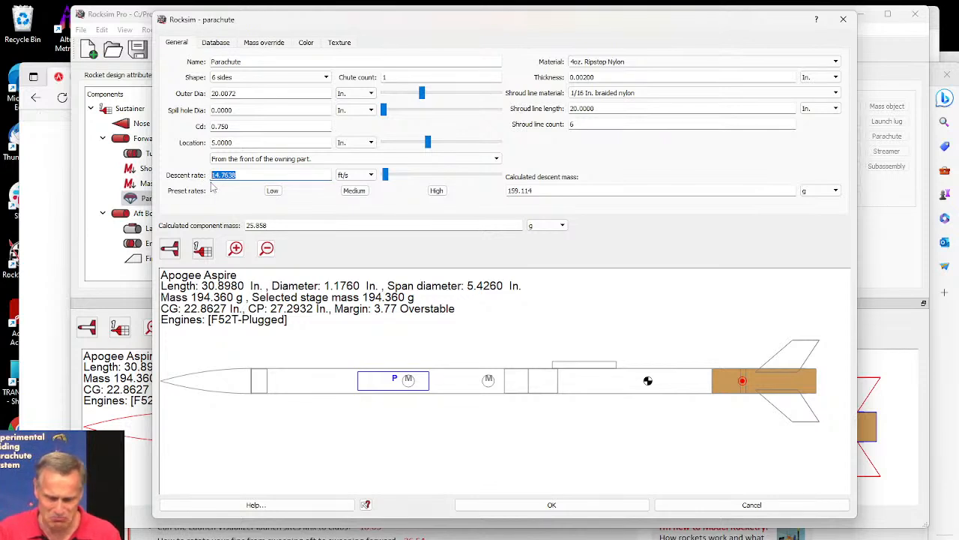
text(19)
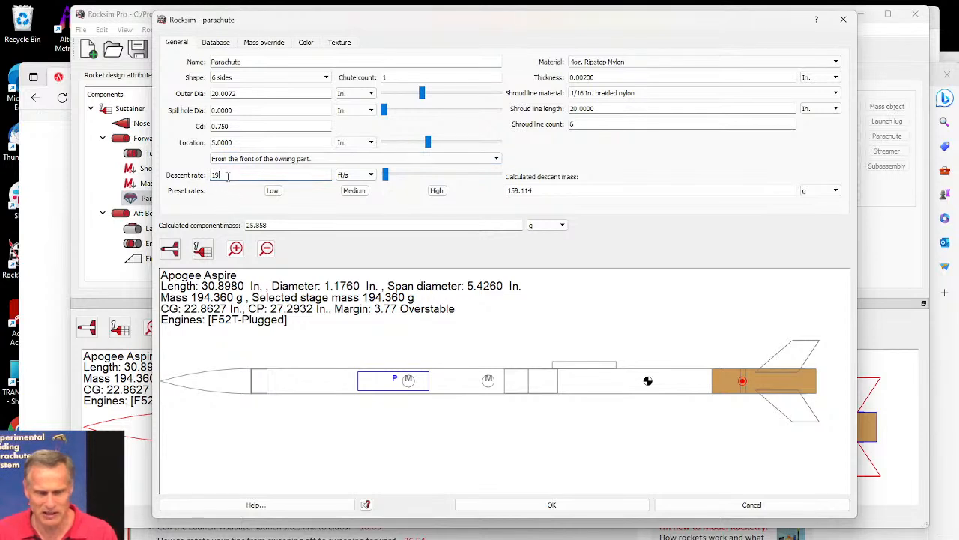
key(Tab)
double_click(236, 93)
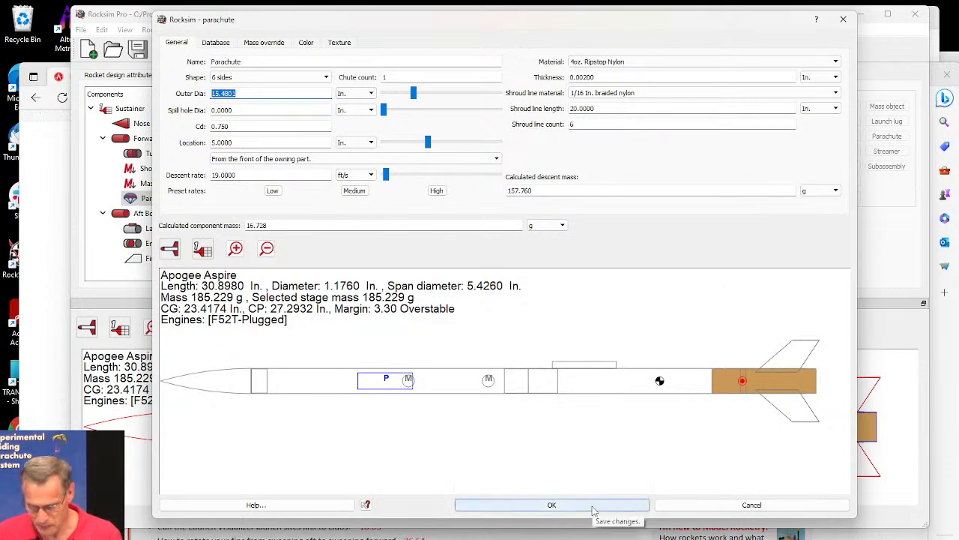
click(685, 507)
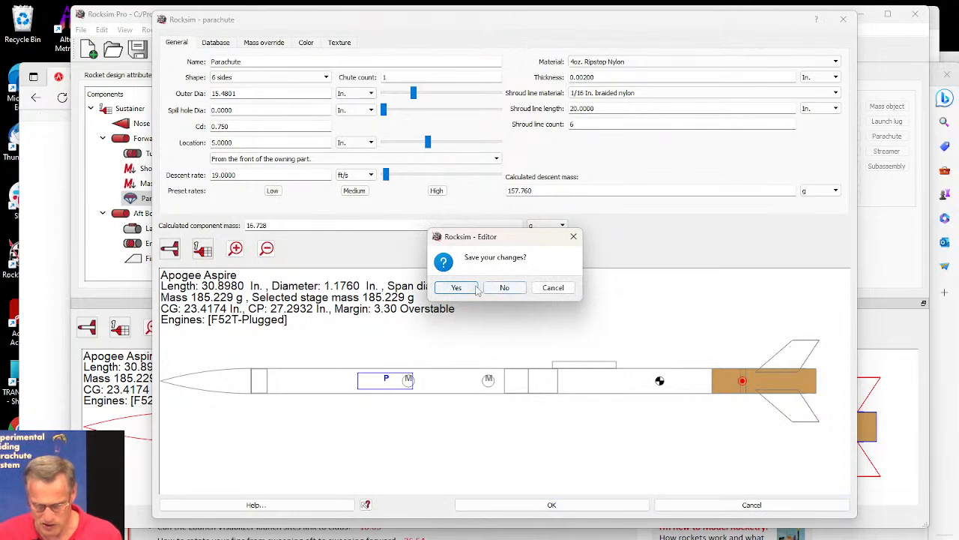
click(450, 287)
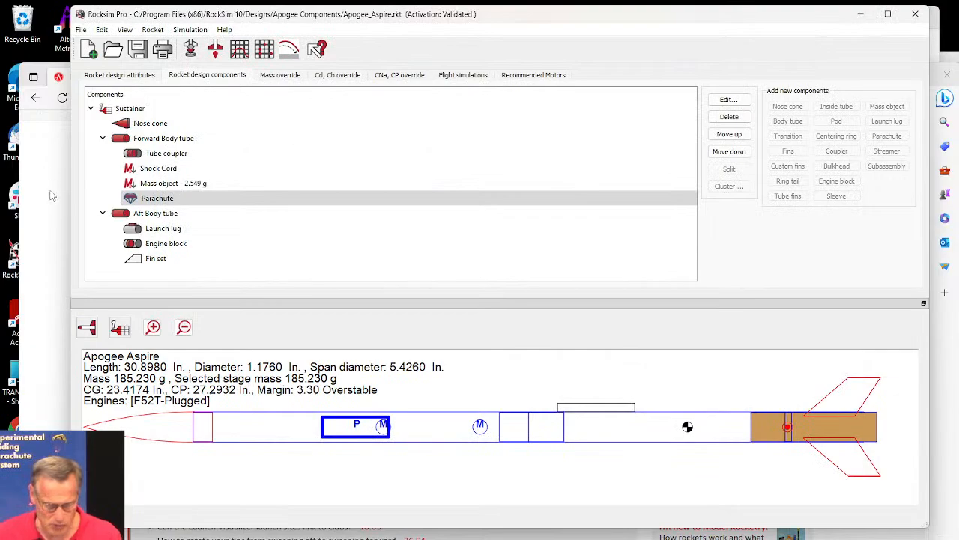
Switch to the web browser, maximize its window, and return to the top of the RS Live Training page.
click(52, 195)
scroll(494, 73, down, 1)
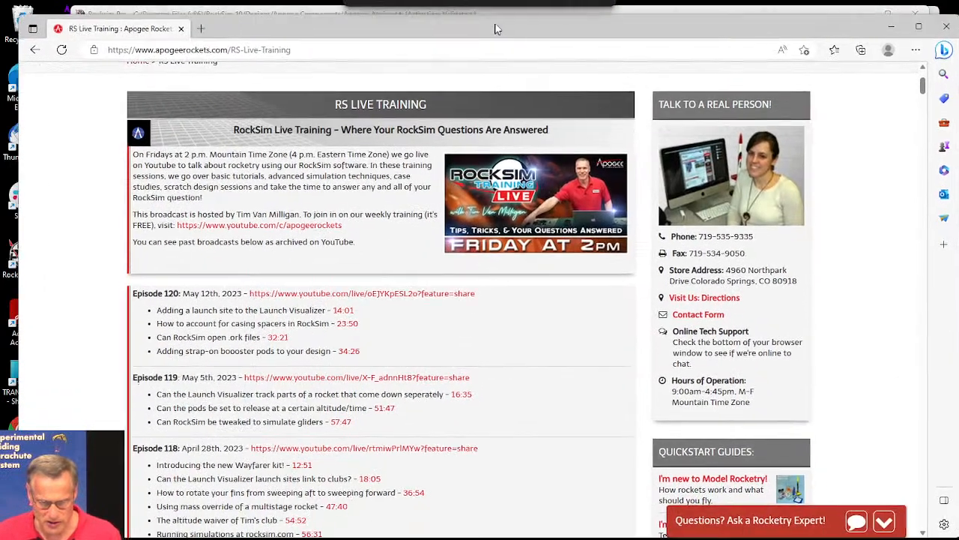
drag(495, 29, 496, 3)
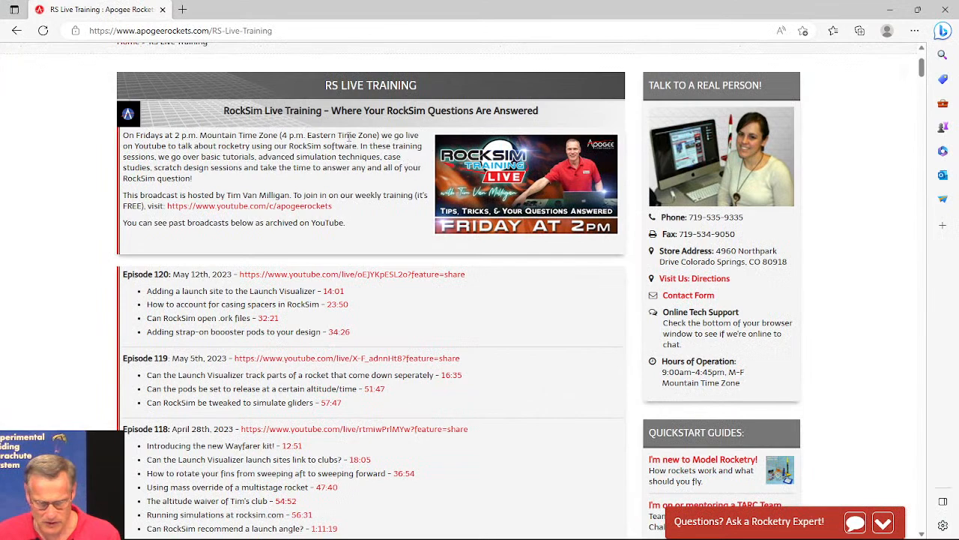
scroll(196, 73, up, 2)
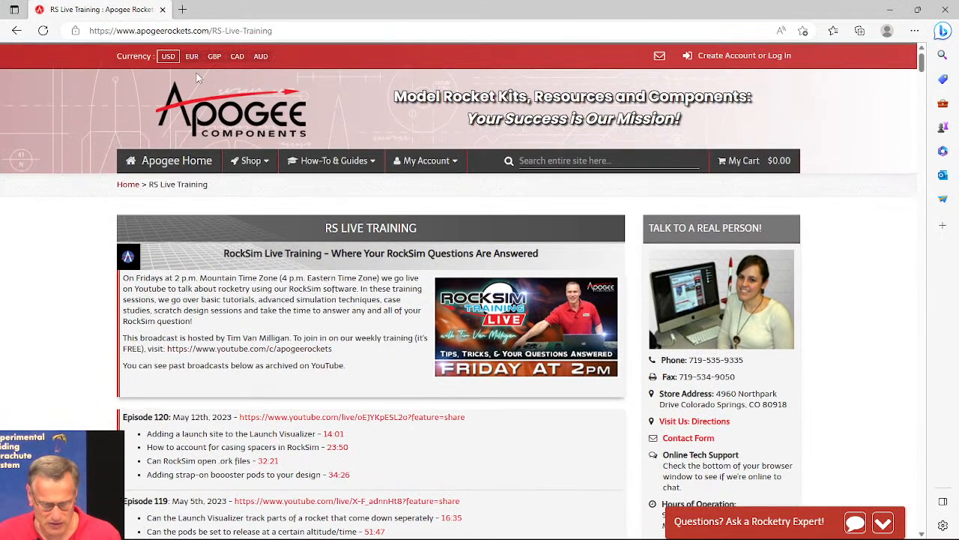
Go to the Apogee home page and open the Aerotech 29mm Enerjet Motor E24-10C from the new products.
click(185, 164)
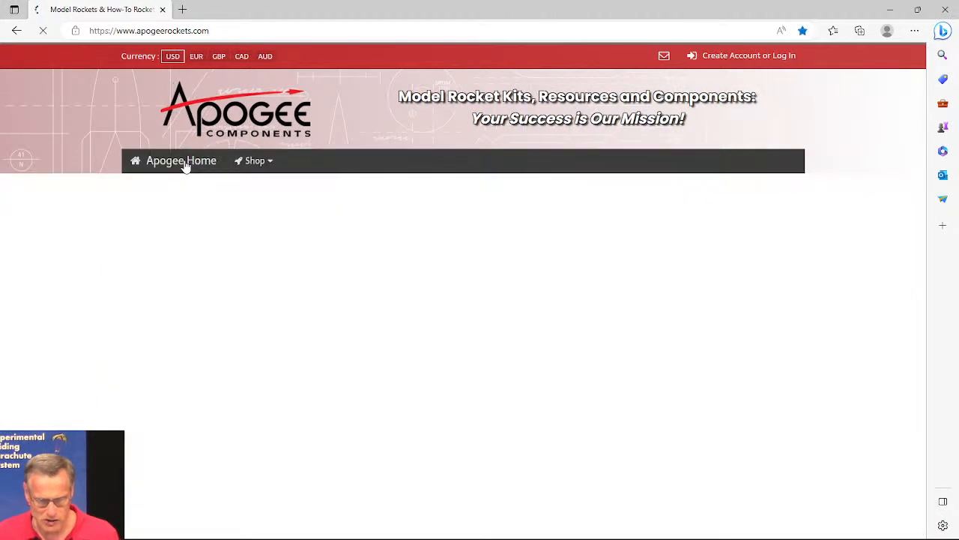
scroll(624, 152, down, 10)
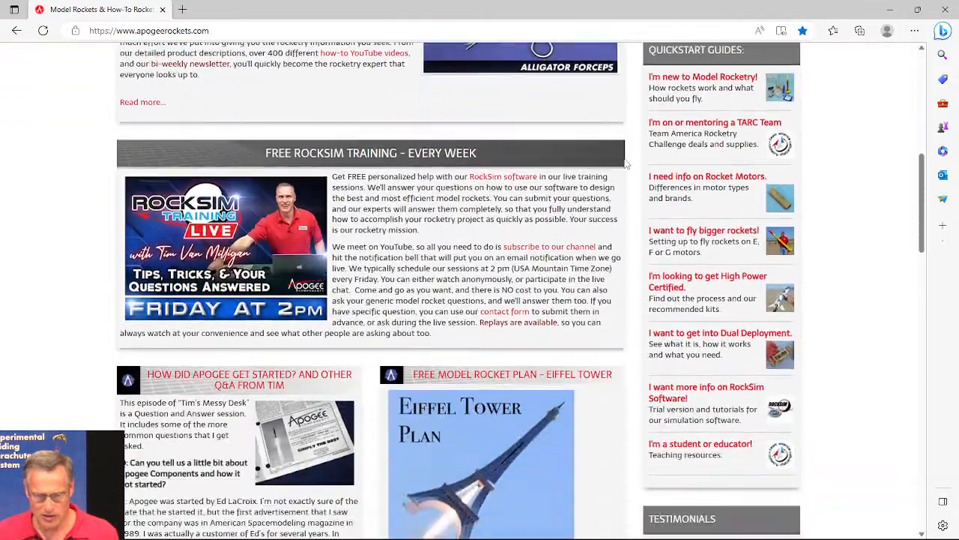
scroll(626, 163, down, 8)
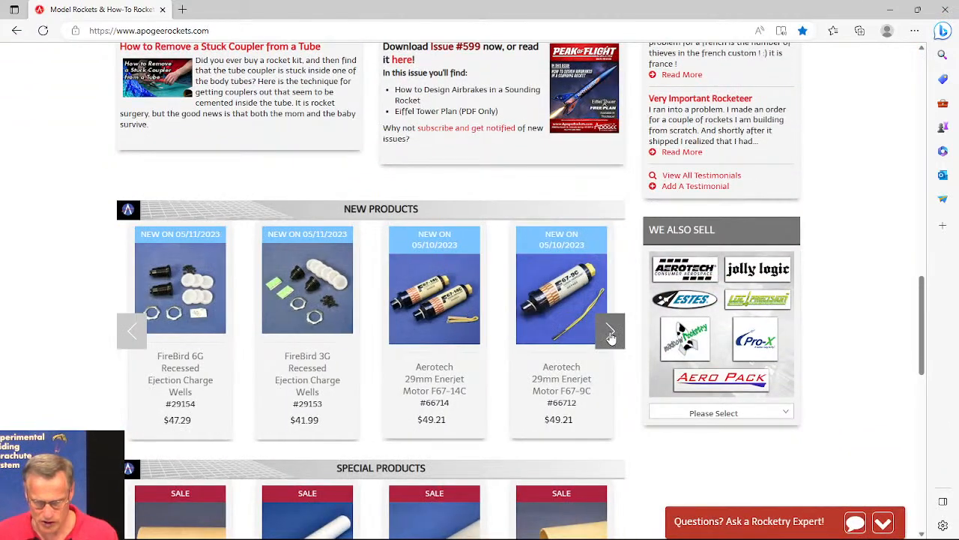
click(611, 338)
click(611, 339)
click(611, 337)
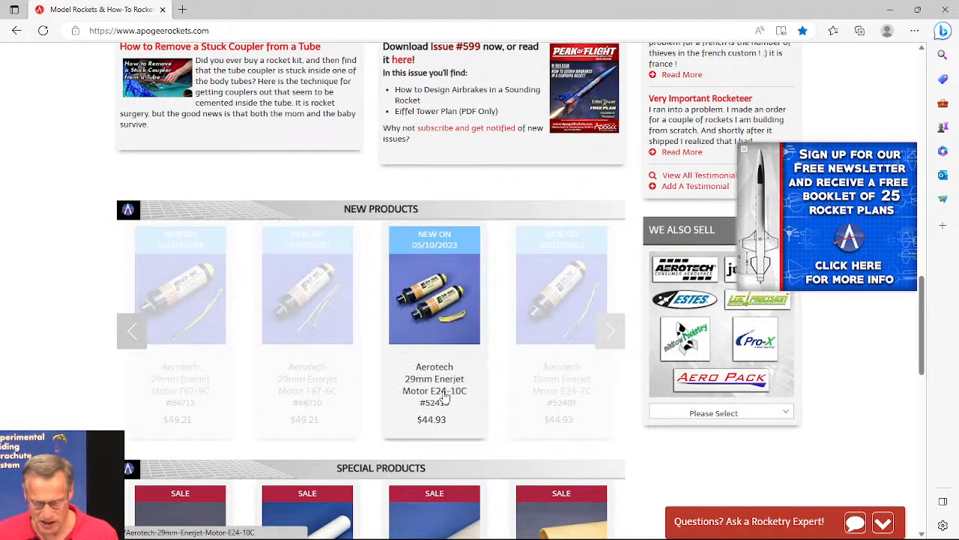
click(431, 317)
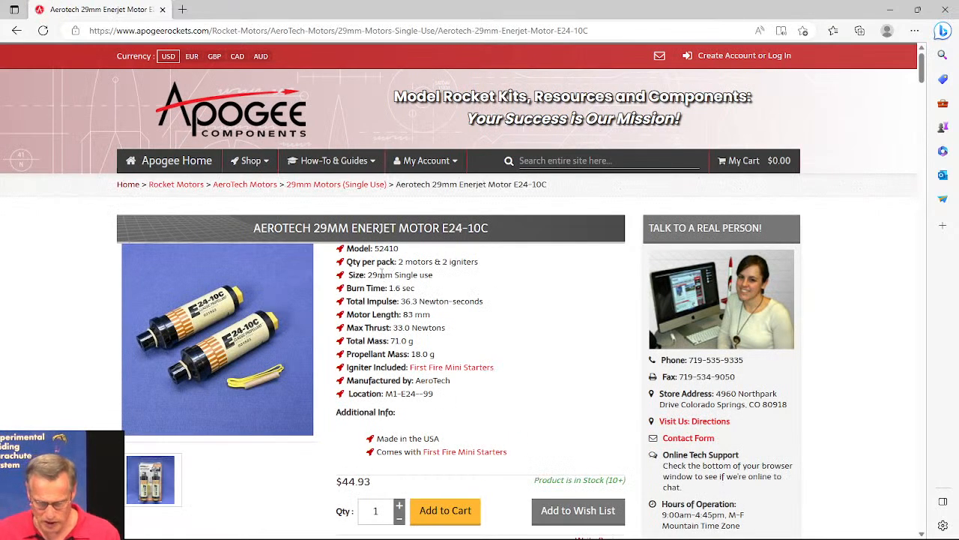
Highlight the E24-10C motor's size specification and look through its product description and related documentation.
drag(365, 276, 443, 279)
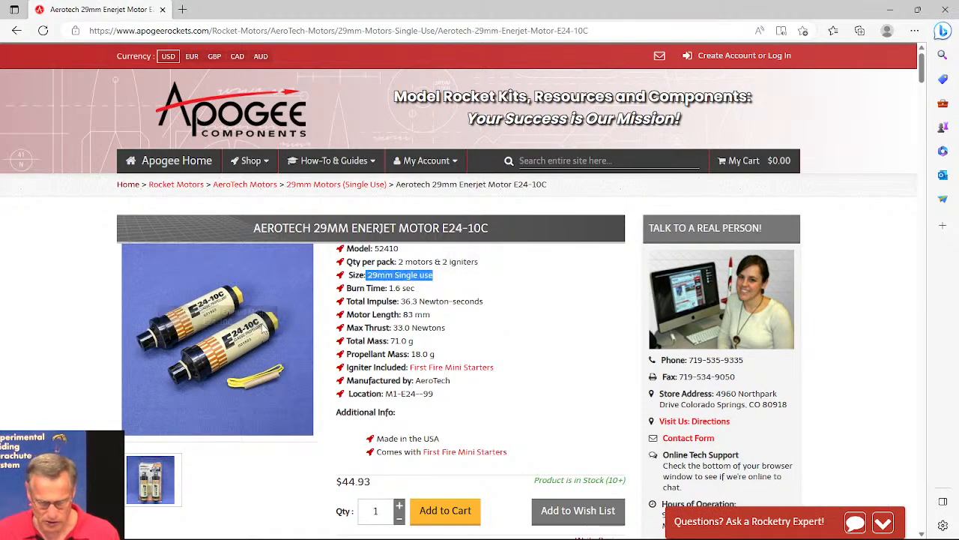
scroll(384, 289, down, 1)
scroll(384, 289, down, 8)
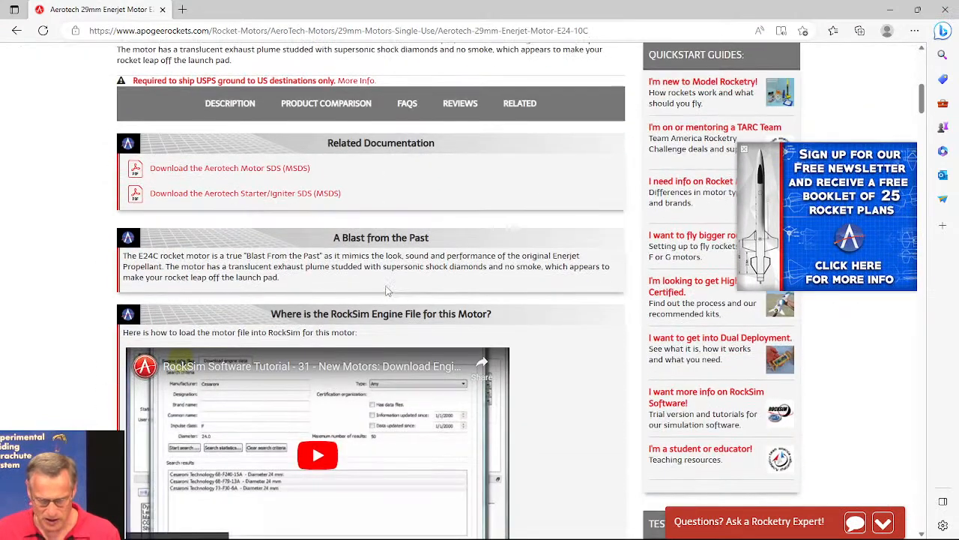
scroll(488, 240, up, 5)
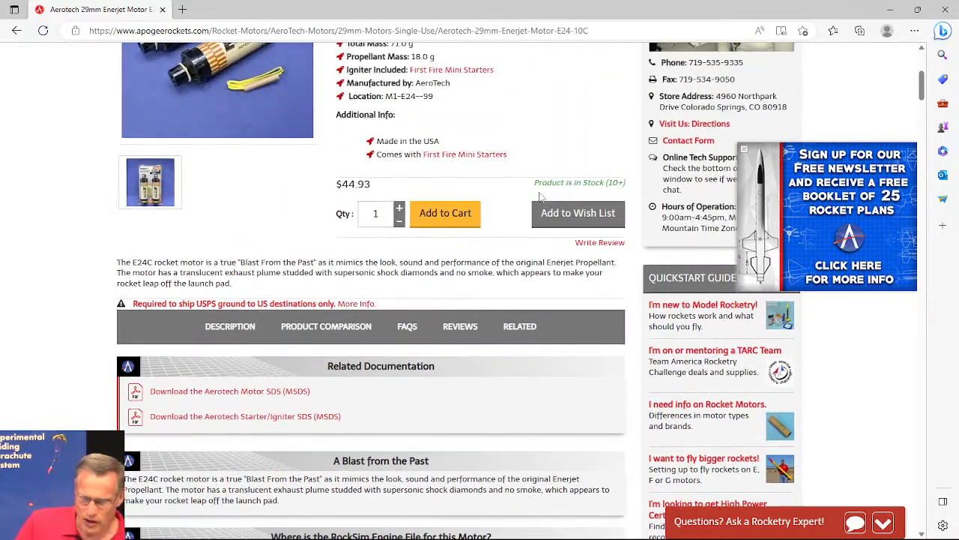
click(892, 14)
mouse_move(576, 533)
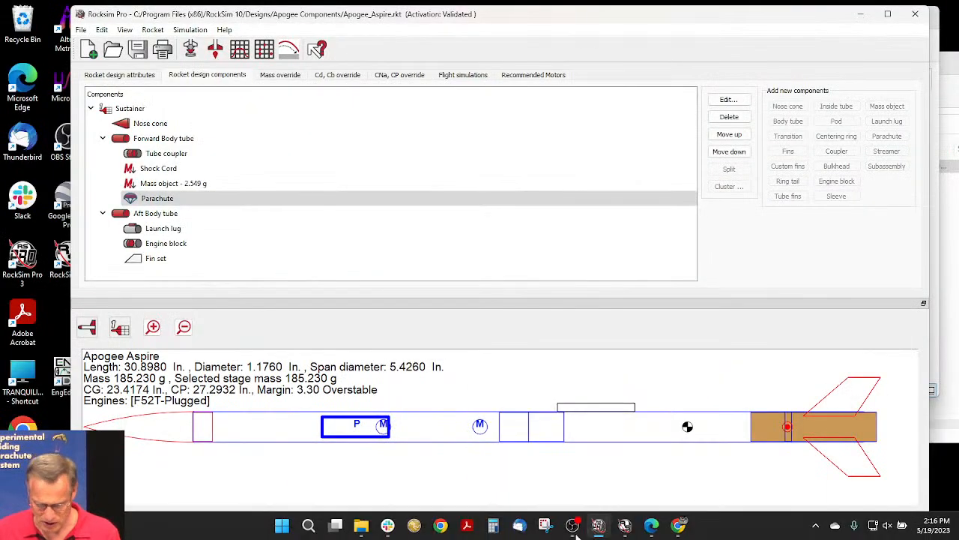
click(650, 525)
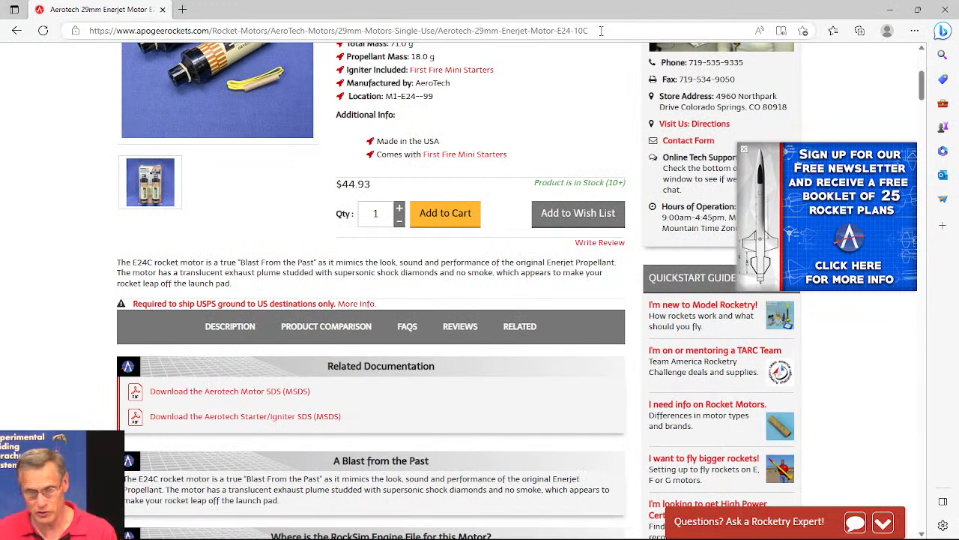
click(601, 31)
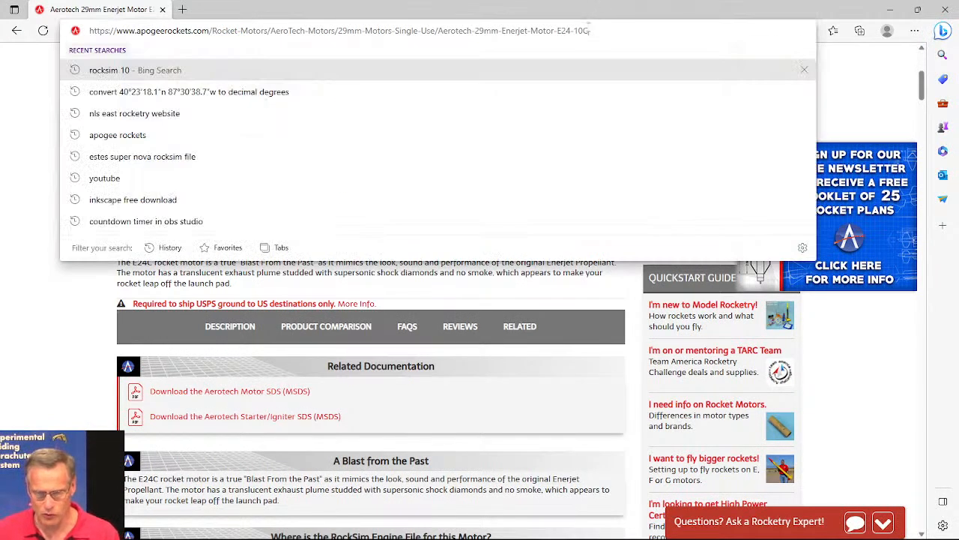
drag(590, 31, 89, 30)
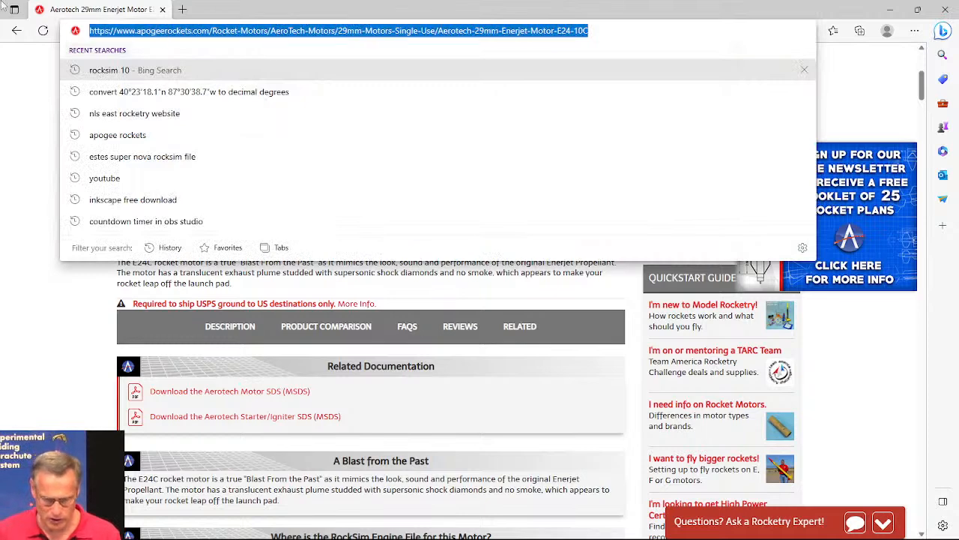
text(www.t)
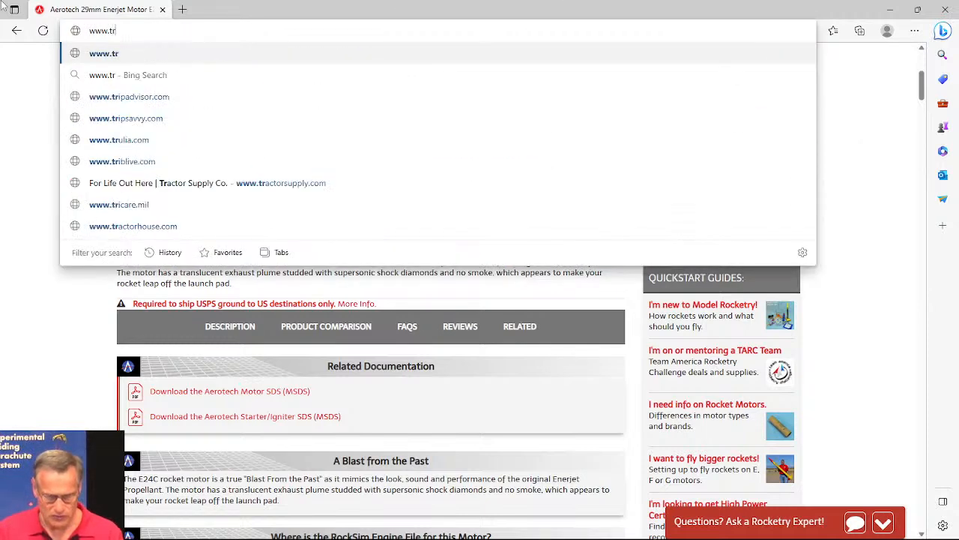
text(hru)
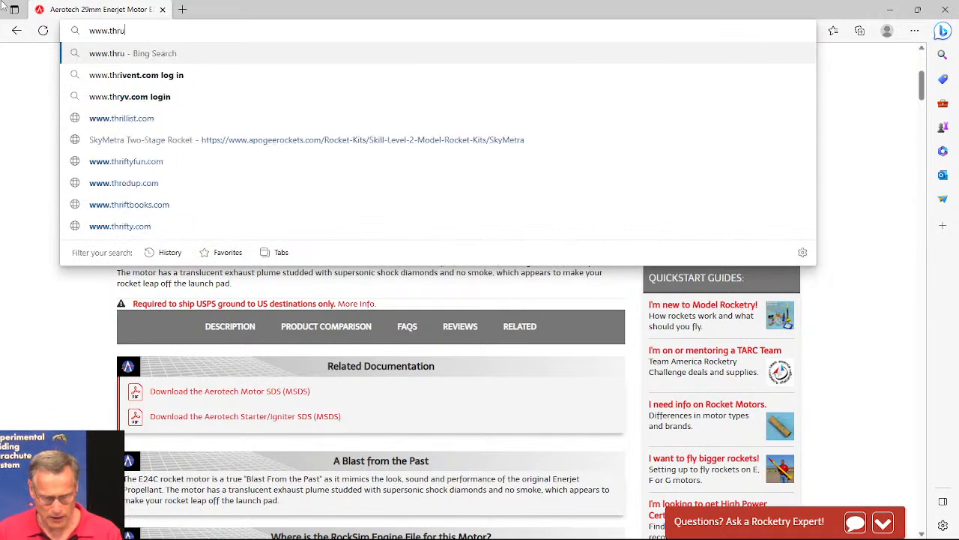
text(stcu)
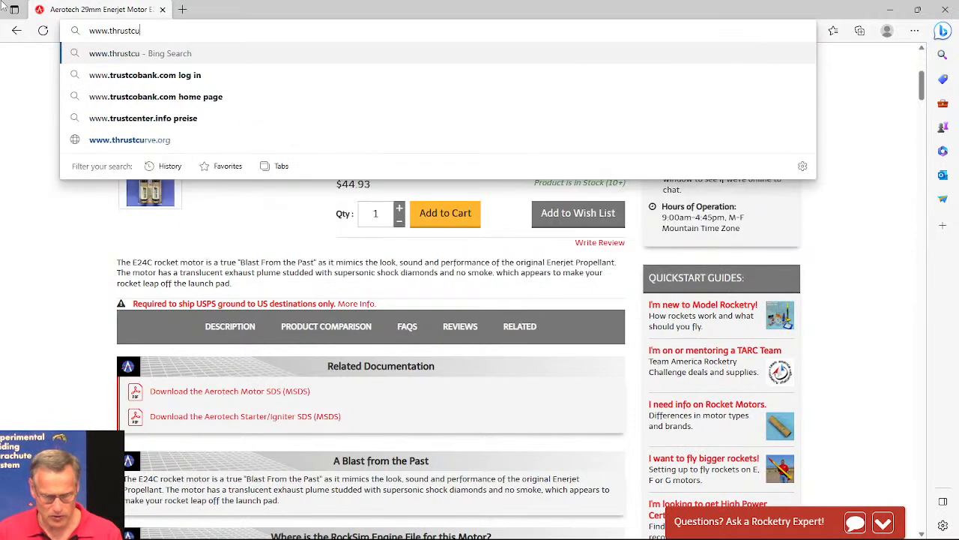
text(rve.org)
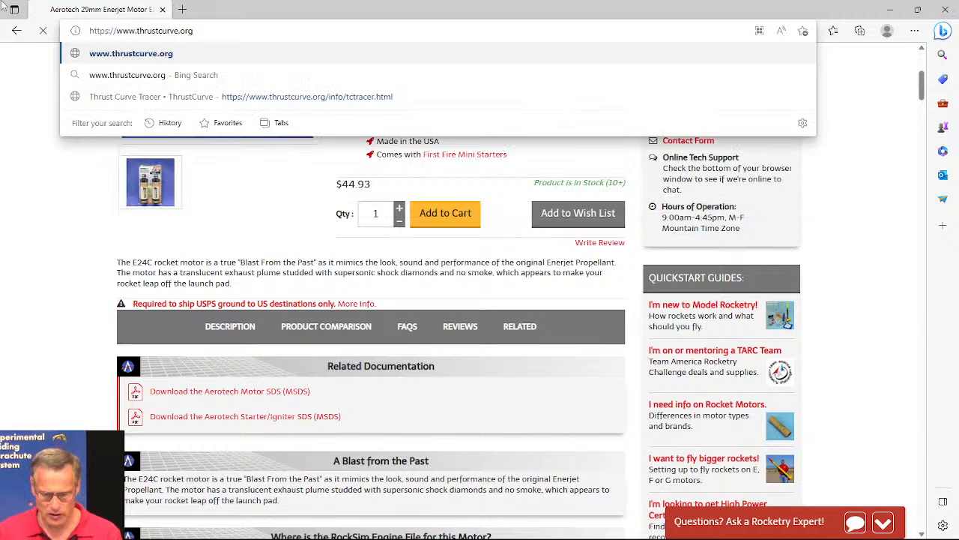
key(Return)
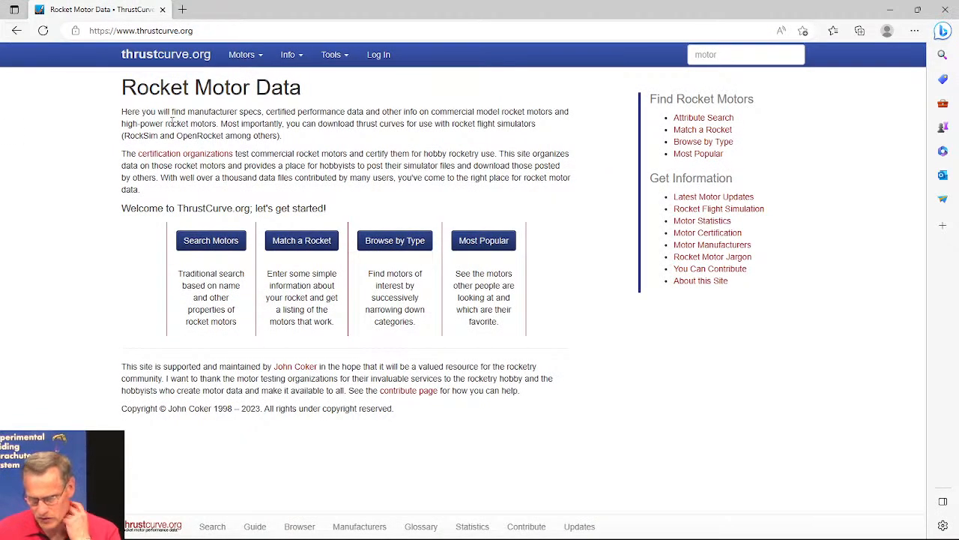
Search the motor database for E24 and download the RASP simulator file of the AeroTech E24C.
click(721, 55)
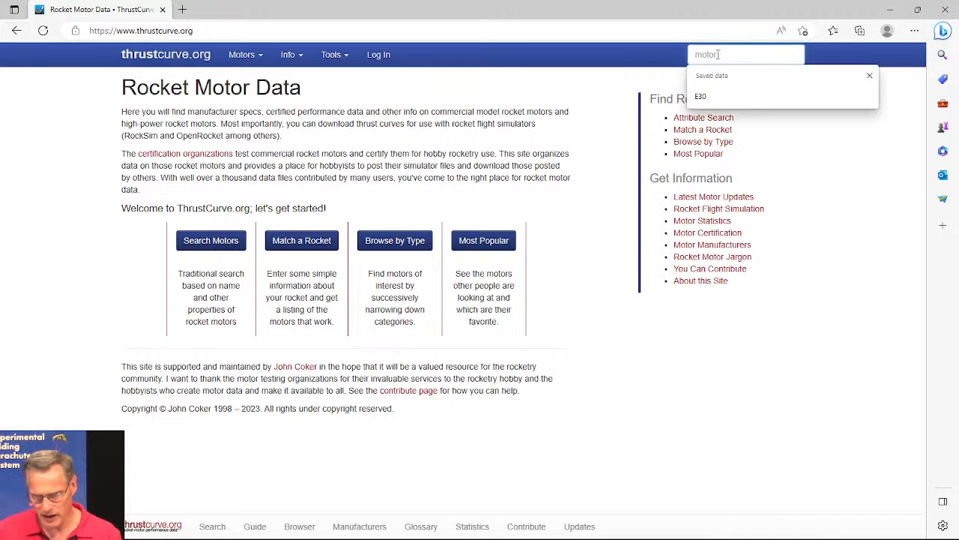
text(E24)
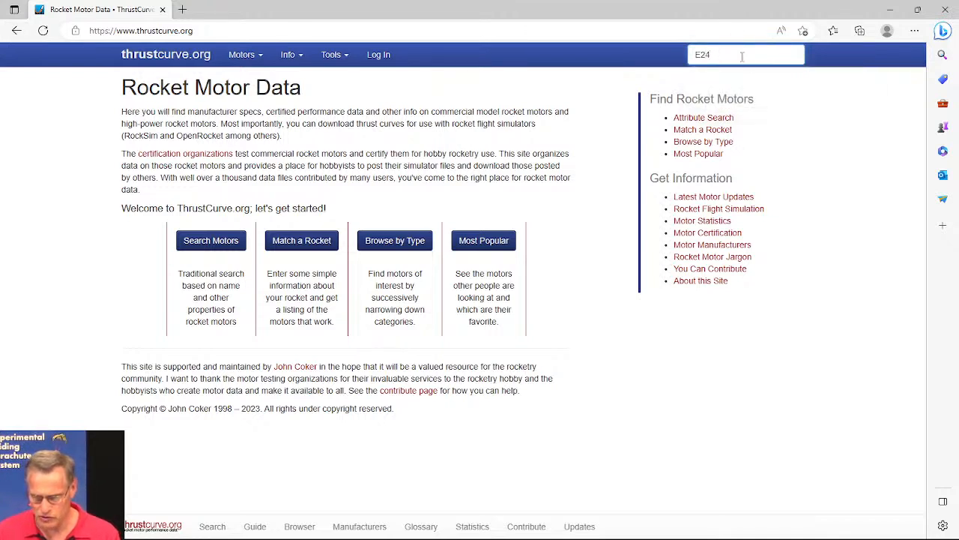
key(Return)
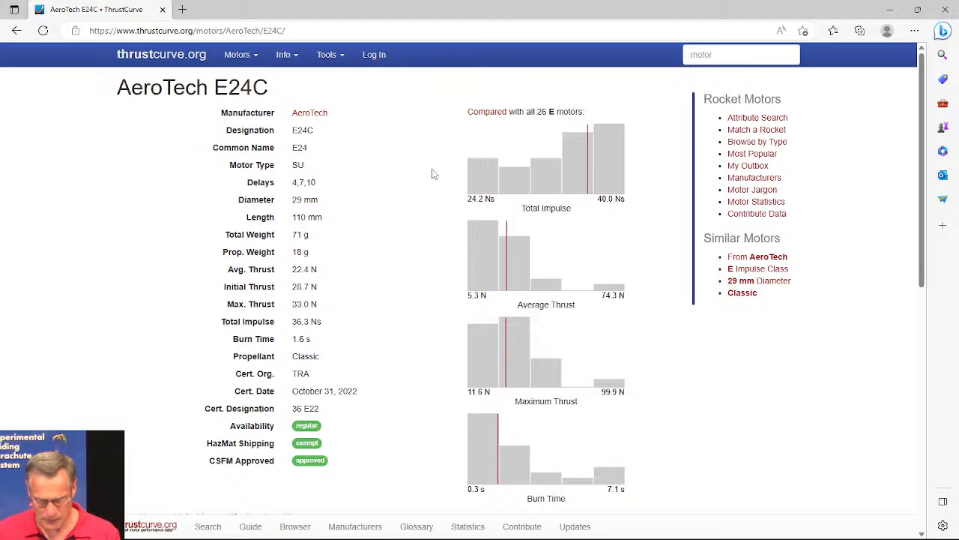
scroll(313, 184, down, 4)
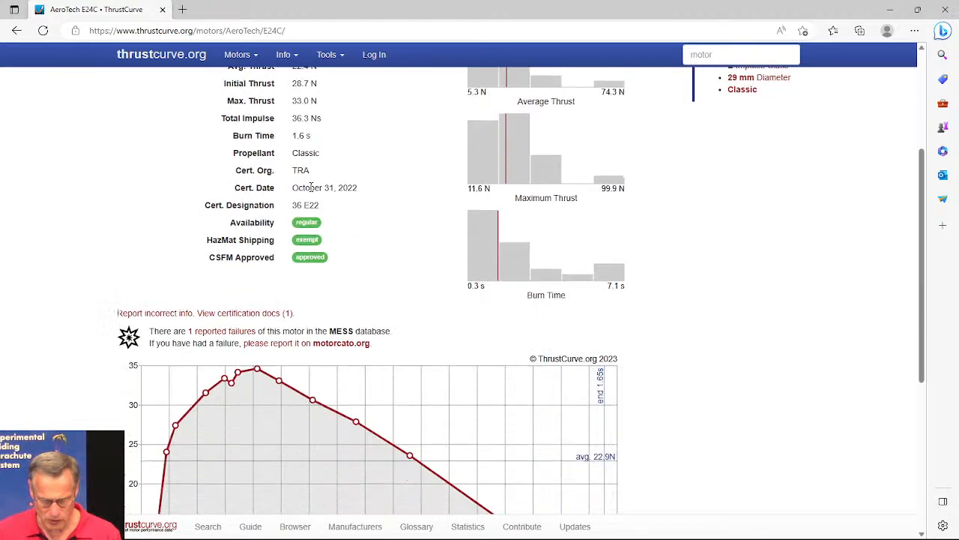
scroll(312, 193, down, 1)
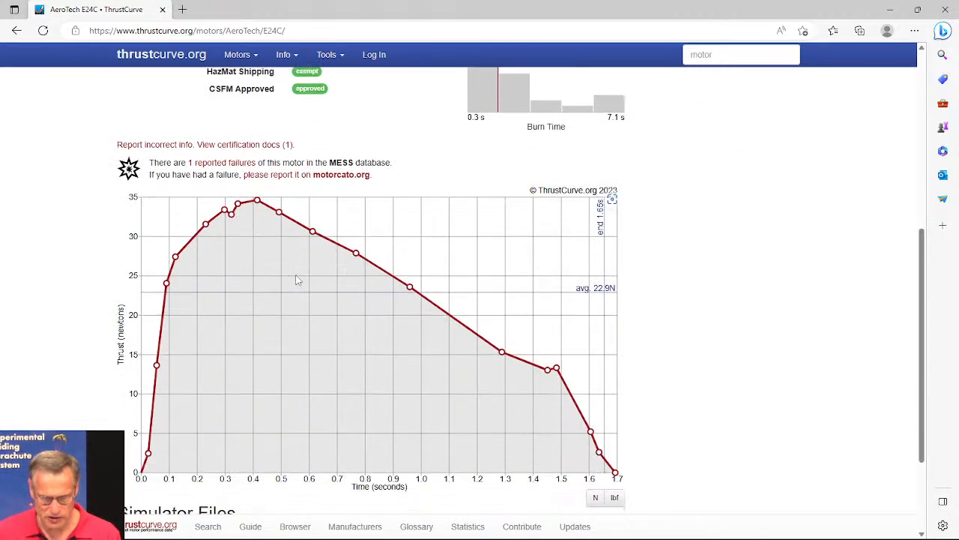
scroll(294, 261, down, 2)
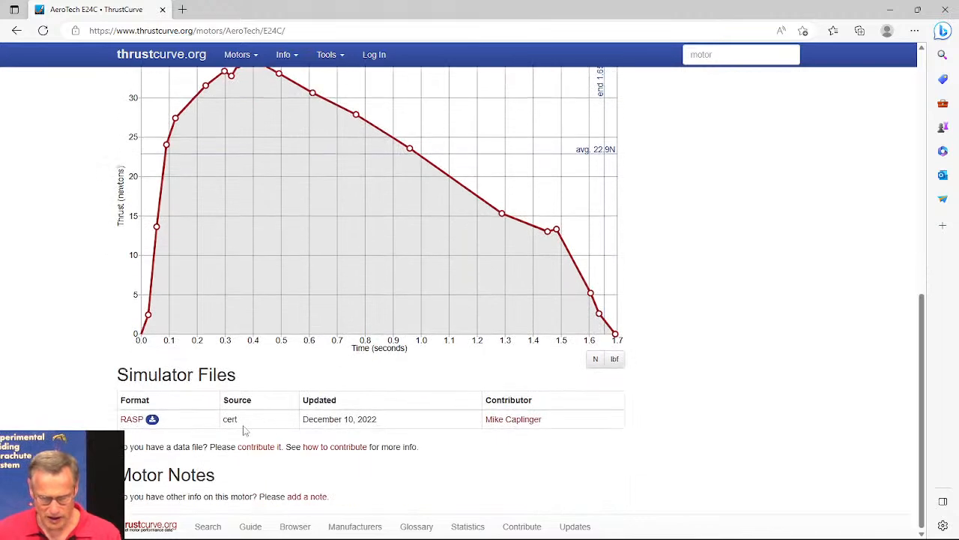
click(152, 421)
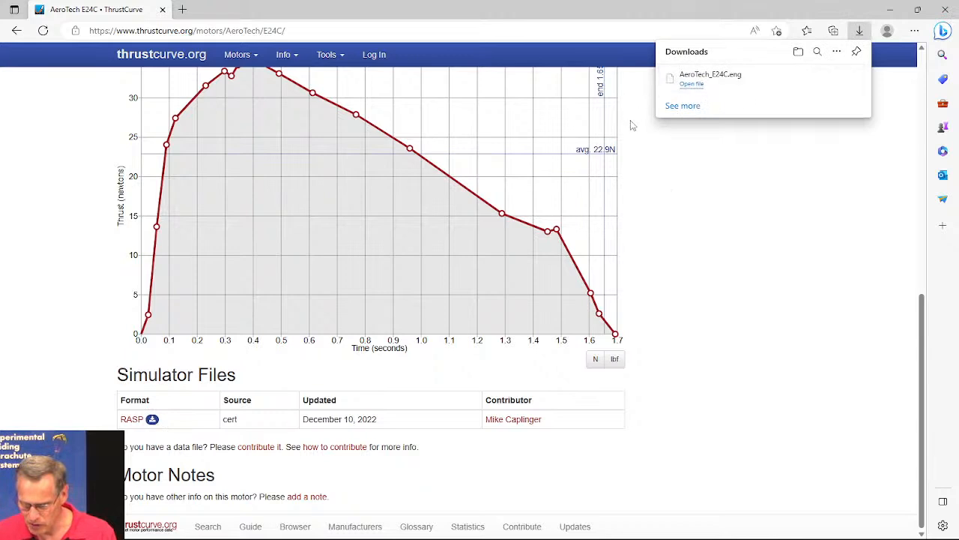
Review the browser's download list, open the Downloads folder, and move its window lower to uncover the motor search.
click(682, 107)
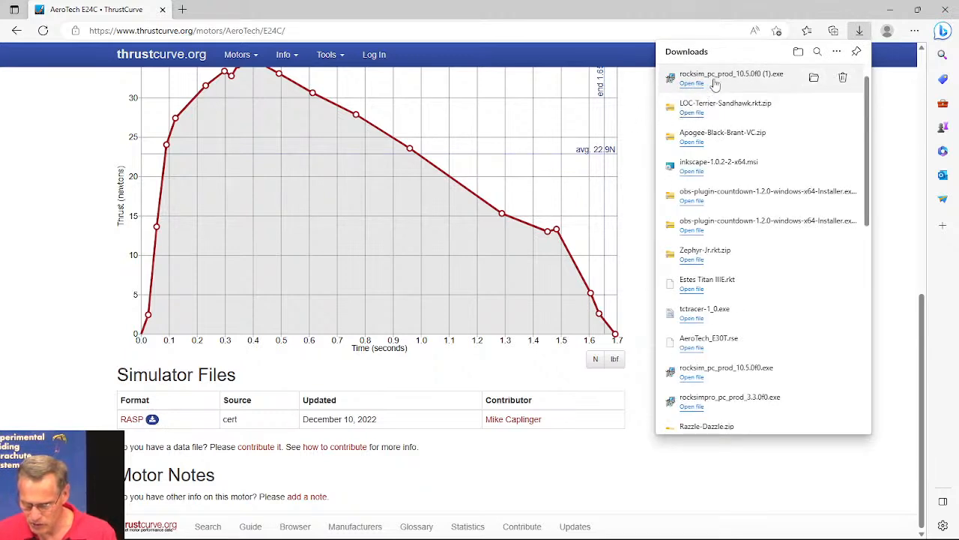
click(798, 53)
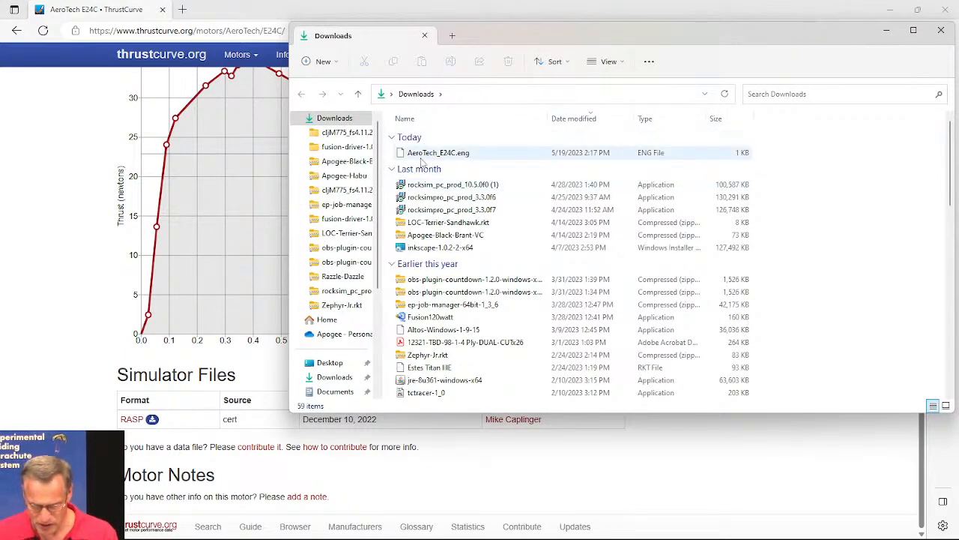
drag(514, 41, 535, 80)
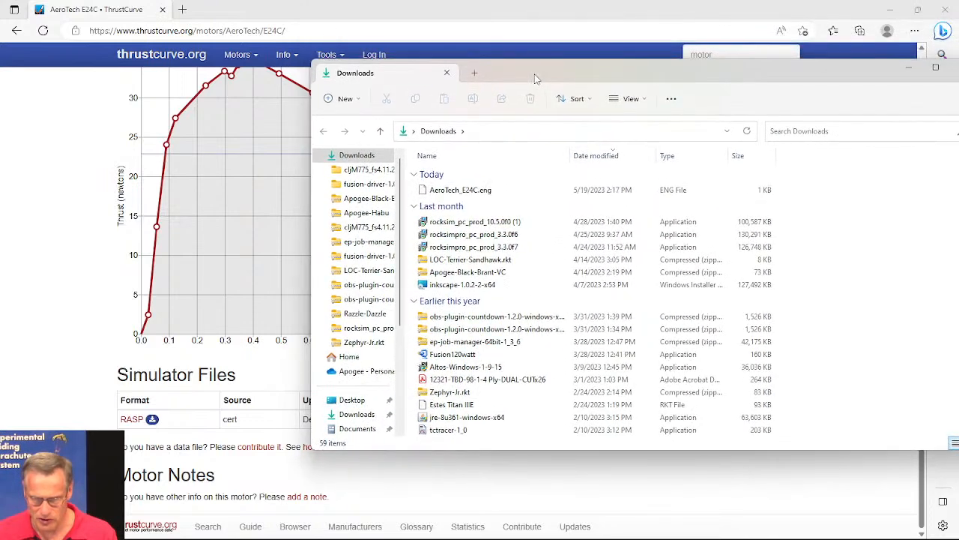
Return to the browser, search the motor database for F67, and open the AeroTech F67C motor page.
click(635, 29)
click(703, 56)
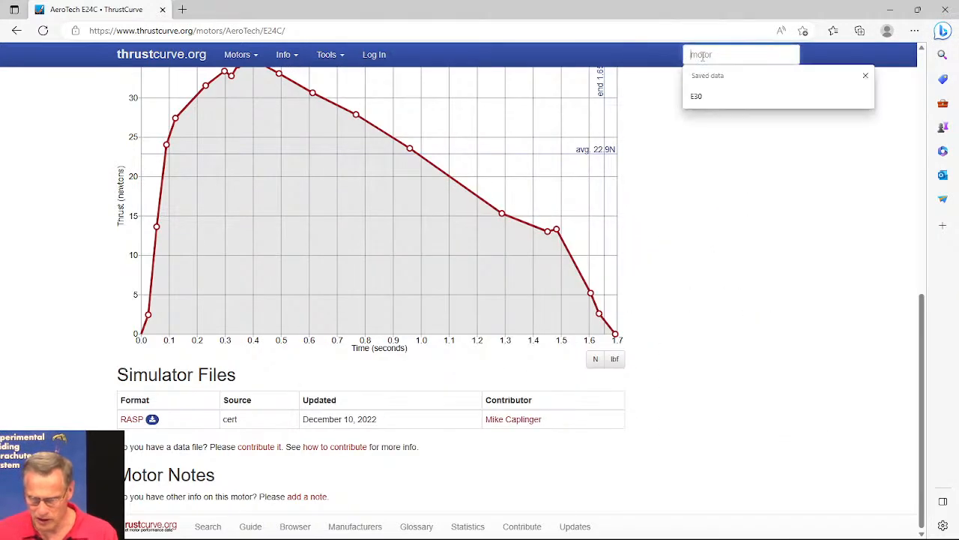
text(F6)
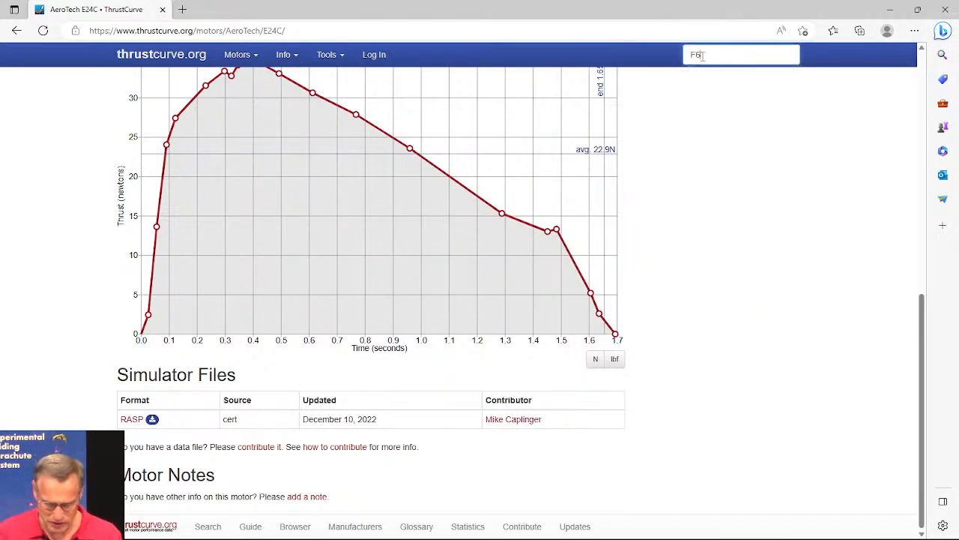
text(7)
key(Return)
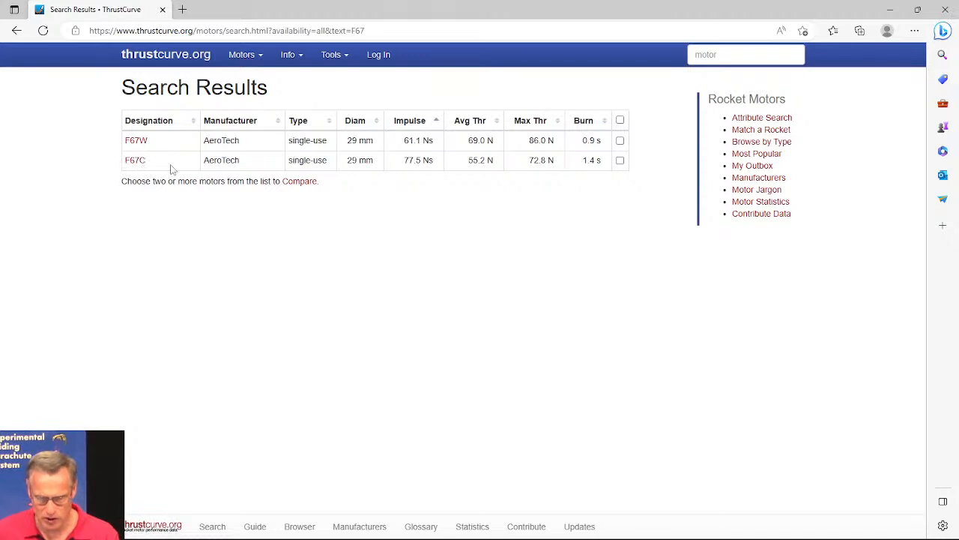
click(134, 161)
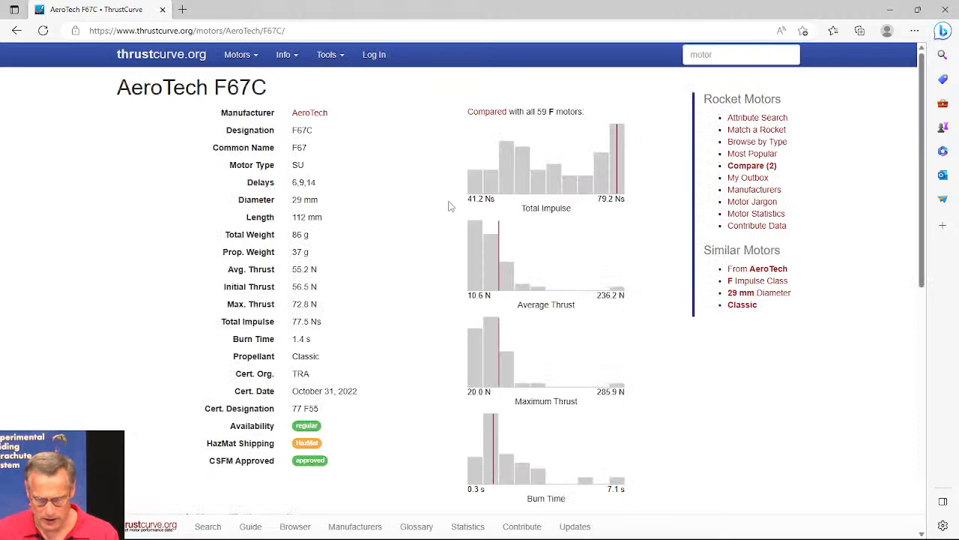
Review the F67C's thrust curve, download its RASP simulator file, and minimize the browser to reveal the Downloads folder.
scroll(438, 202, down, 2)
scroll(438, 202, down, 3)
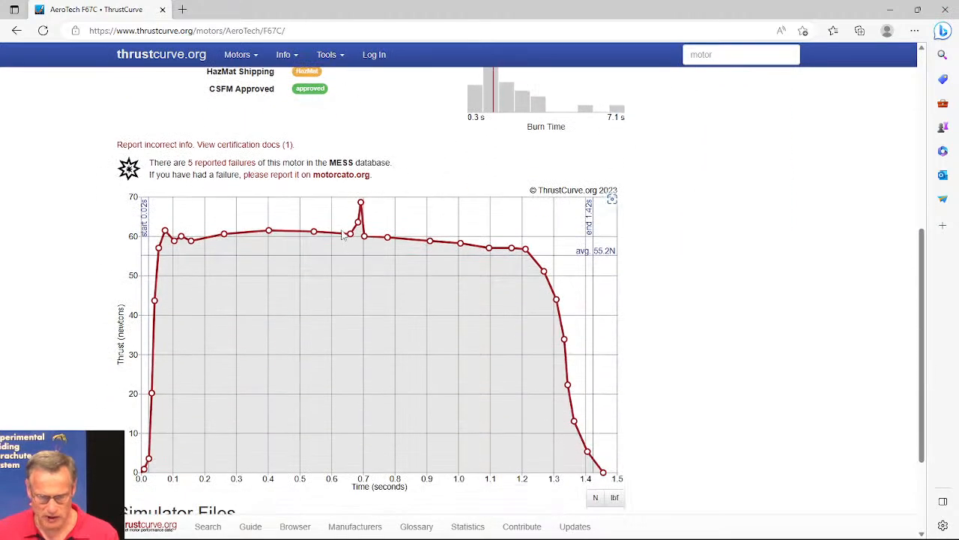
scroll(377, 242, down, 2)
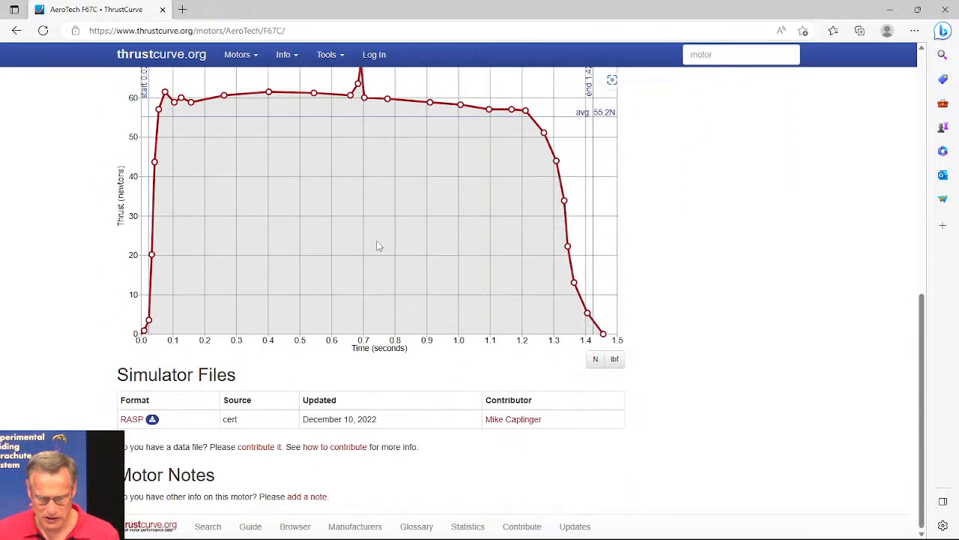
click(152, 420)
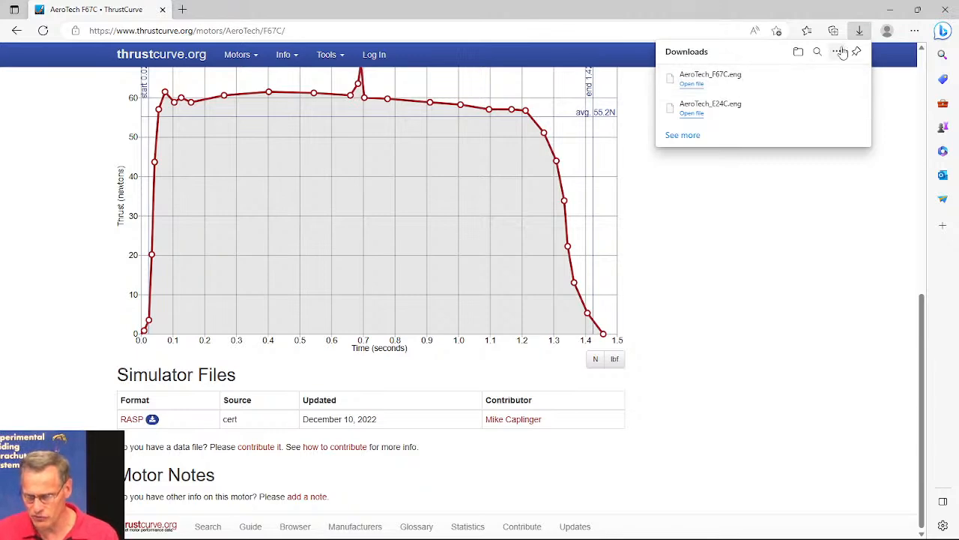
click(894, 10)
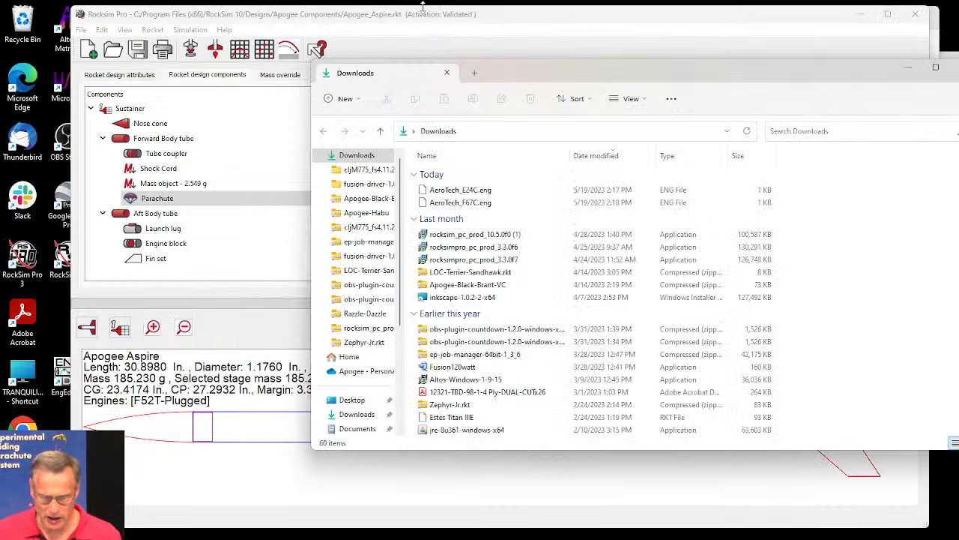
Switch to RockSim Pro and import the engine files AeroTech_F67C.eng and AeroTech_E24C.eng from the Downloads folder.
click(425, 19)
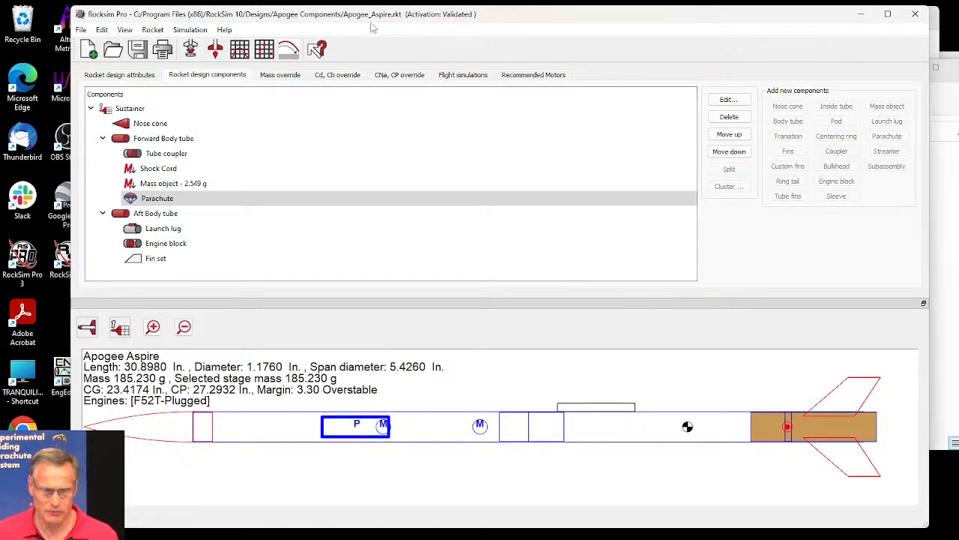
click(946, 299)
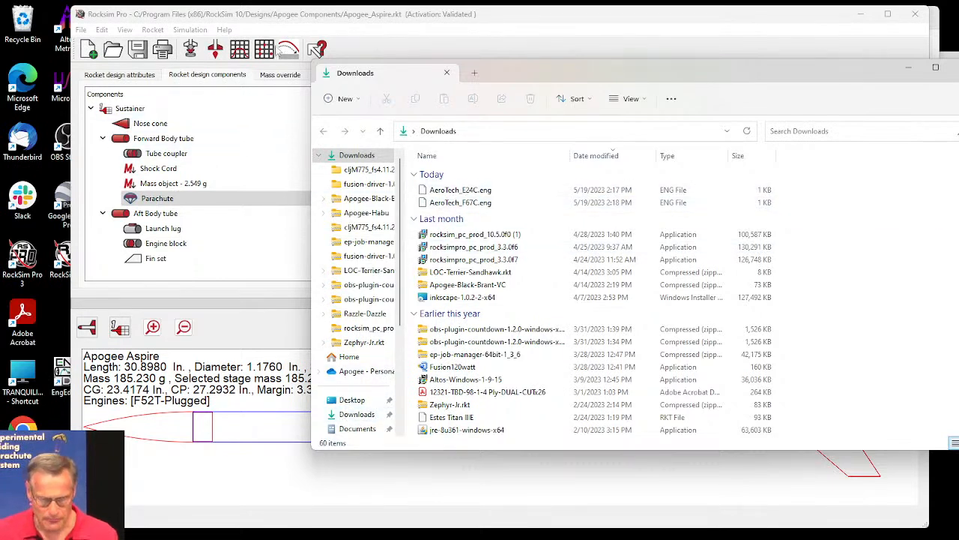
click(360, 21)
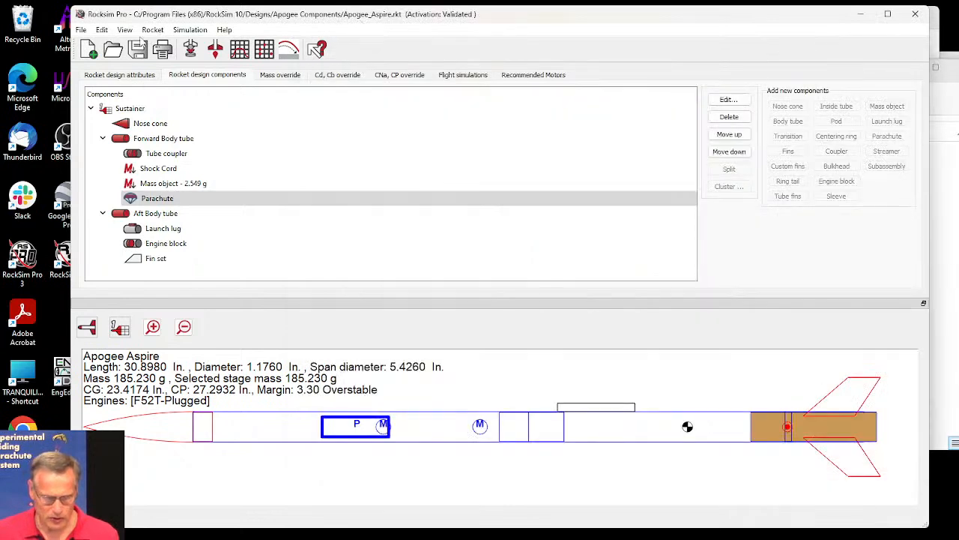
click(81, 30)
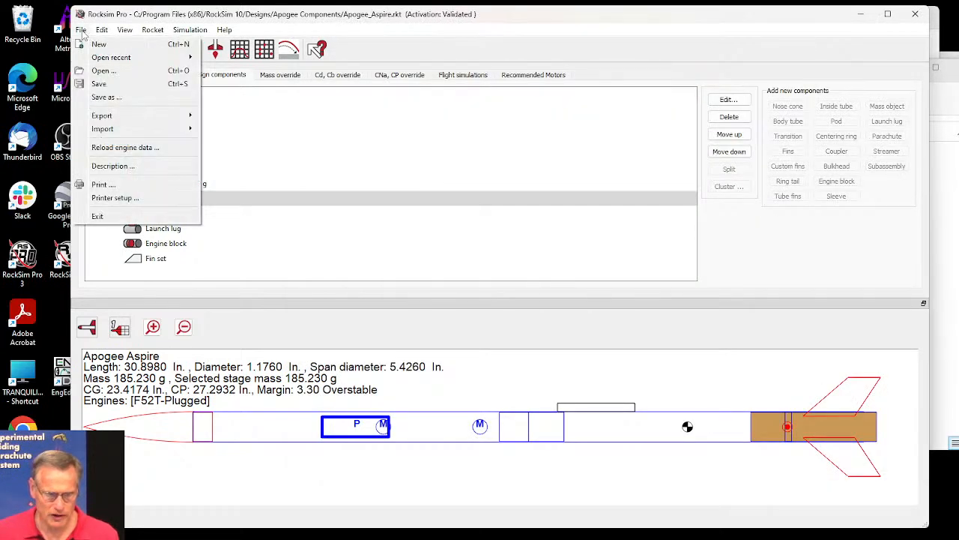
mouse_move(103, 132)
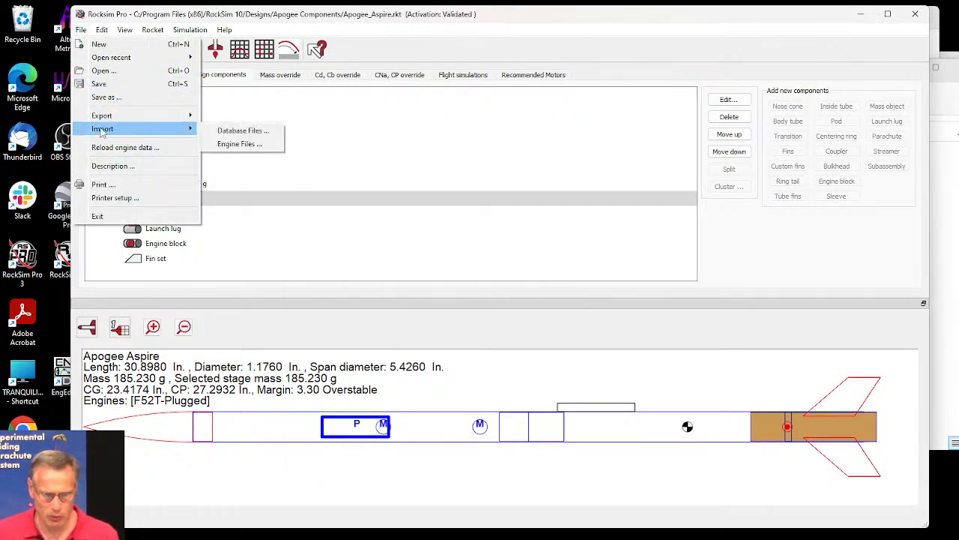
click(232, 145)
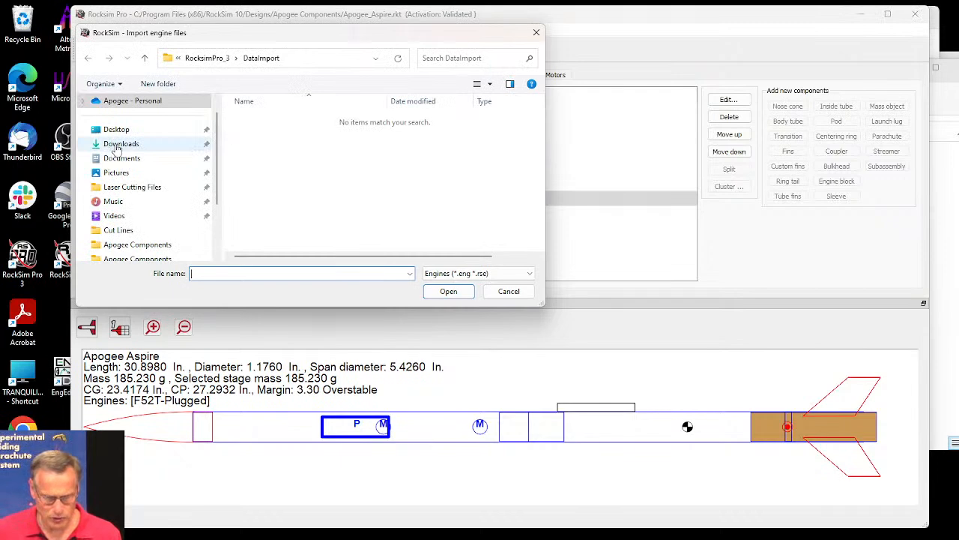
click(117, 146)
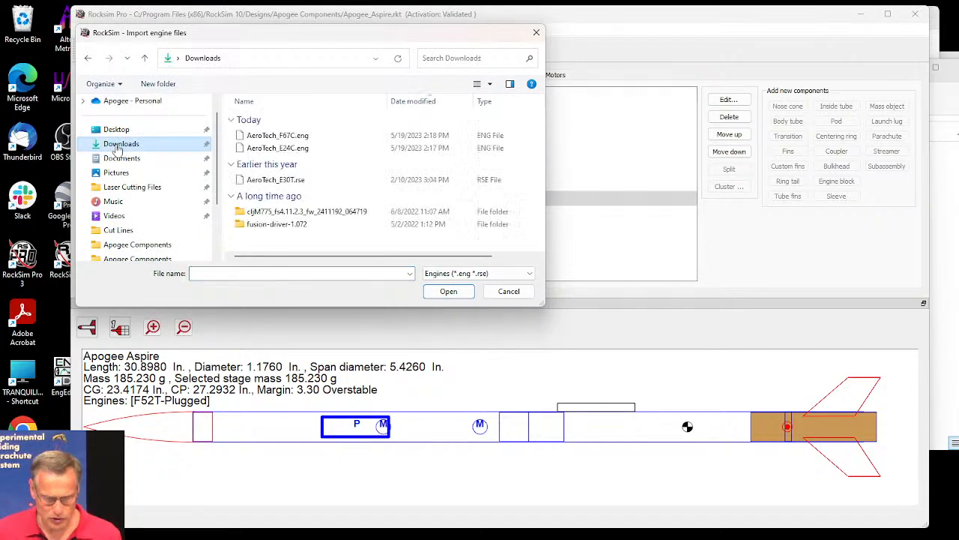
click(281, 139)
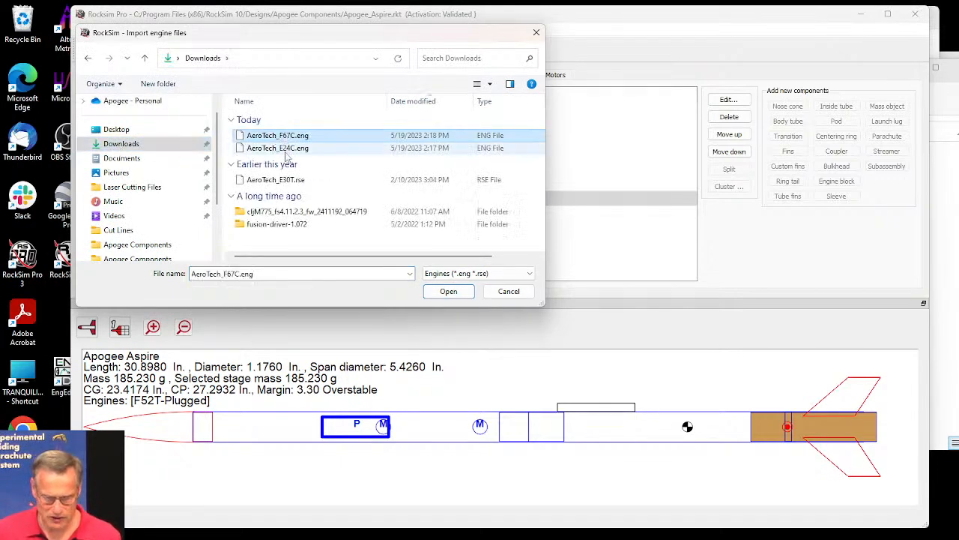
ctrl+click(285, 150)
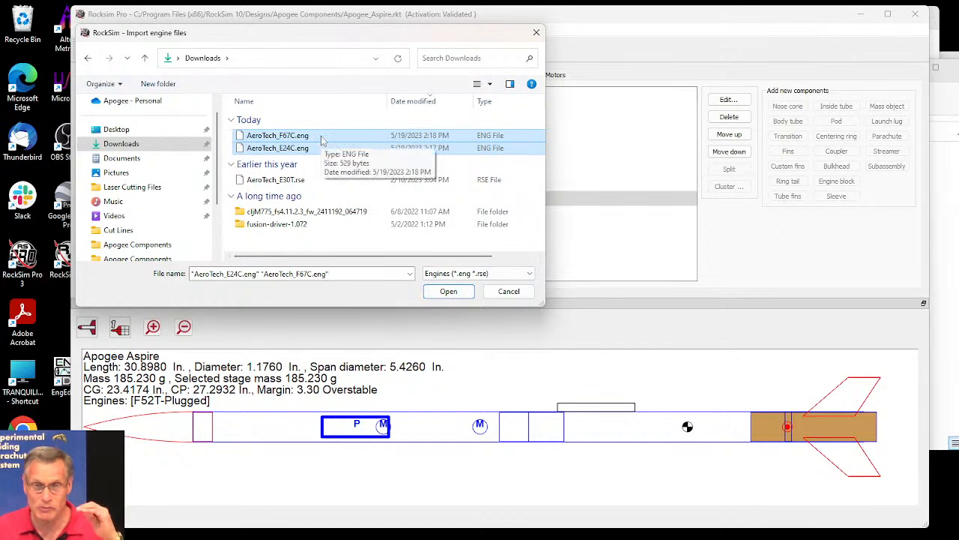
click(449, 291)
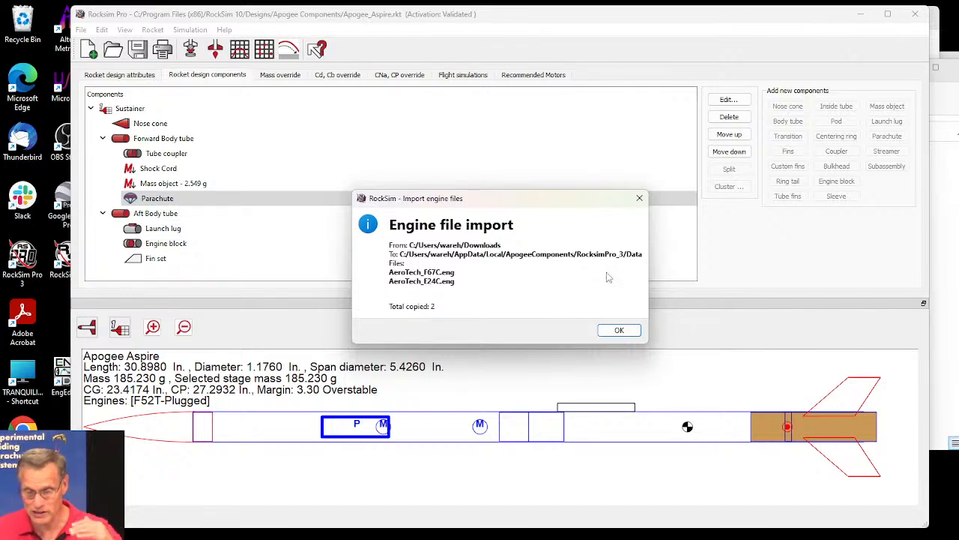
click(619, 331)
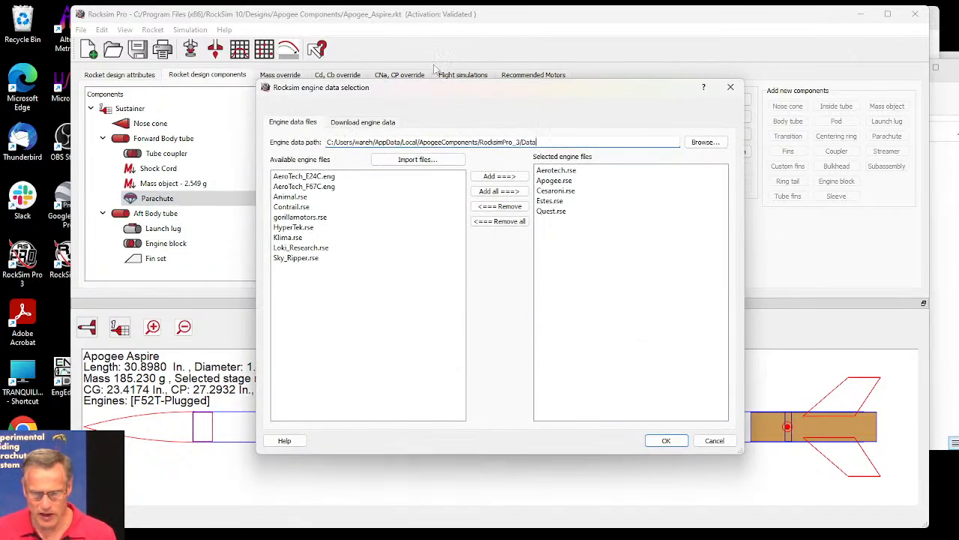
Add AeroTech_E24C.eng and AeroTech_F67C.eng to the selected engine files and accept the engine data selection.
click(303, 186)
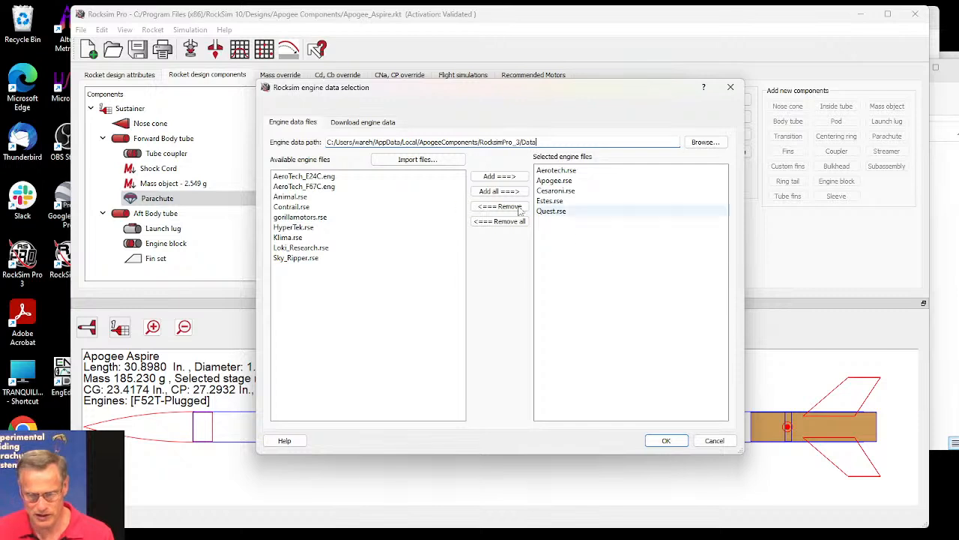
click(310, 178)
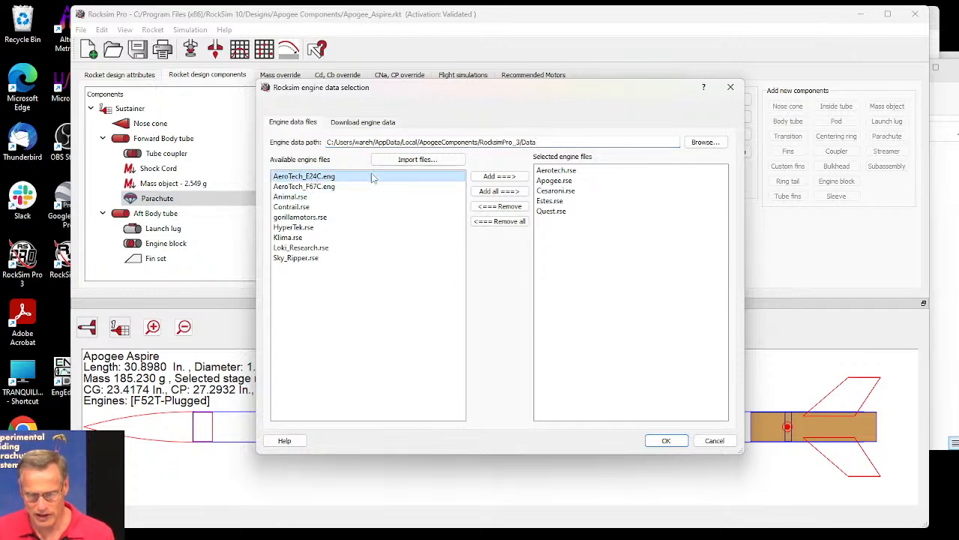
click(493, 177)
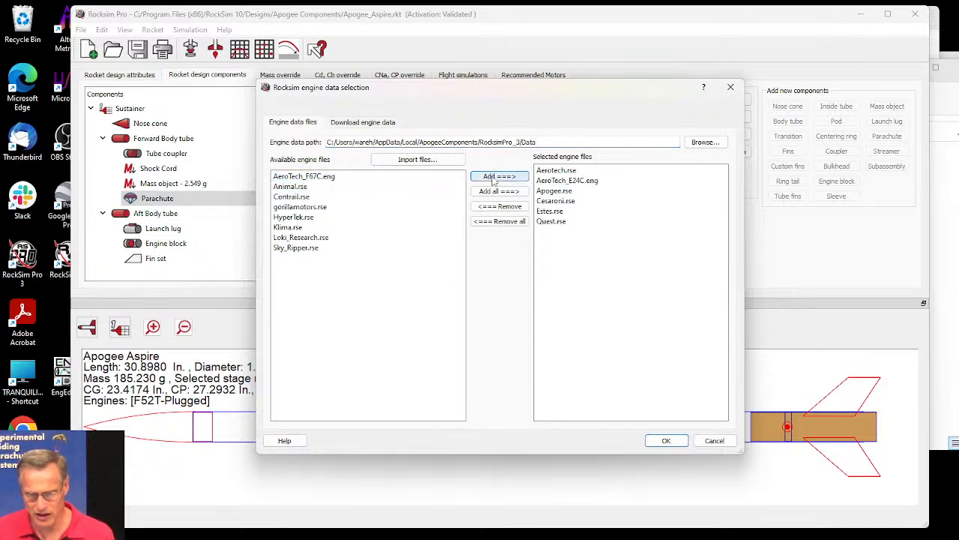
click(314, 178)
click(499, 177)
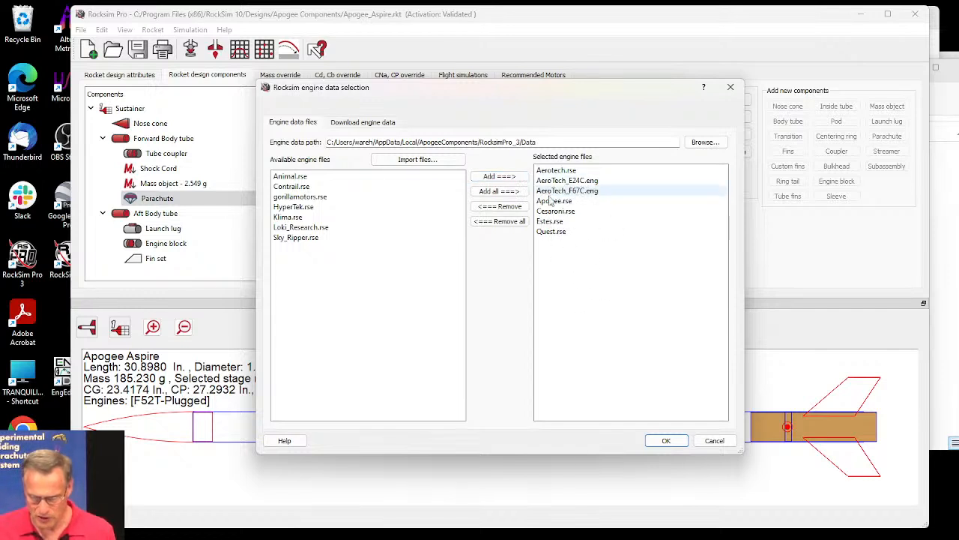
click(666, 440)
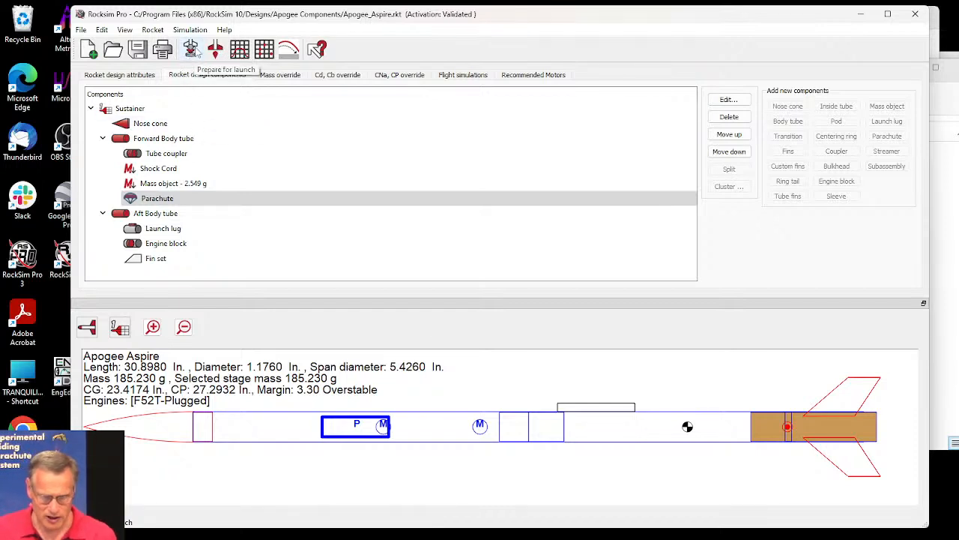
Prepare for launch, open the engine choices for the 29 mm mount sorted by ascending engine code, and pick the AT E24C.
click(190, 50)
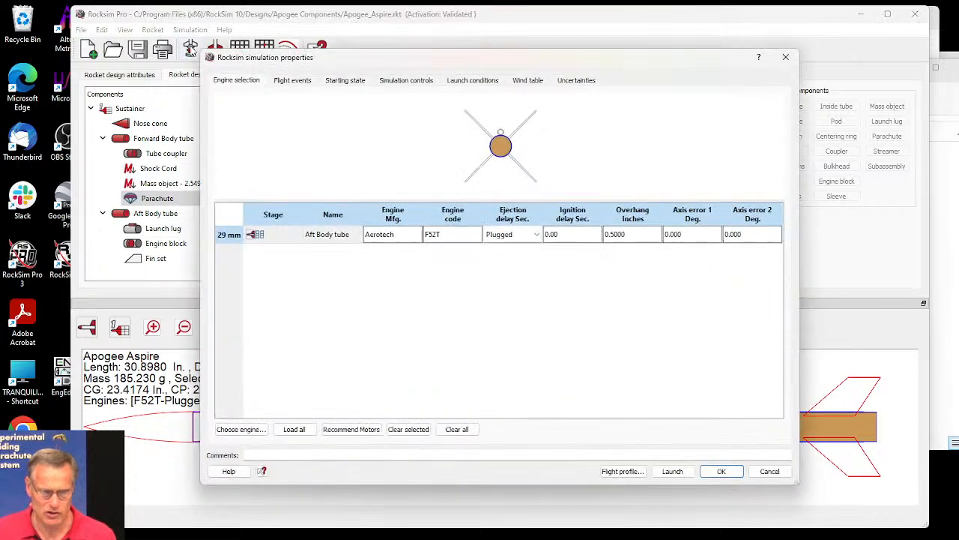
click(251, 434)
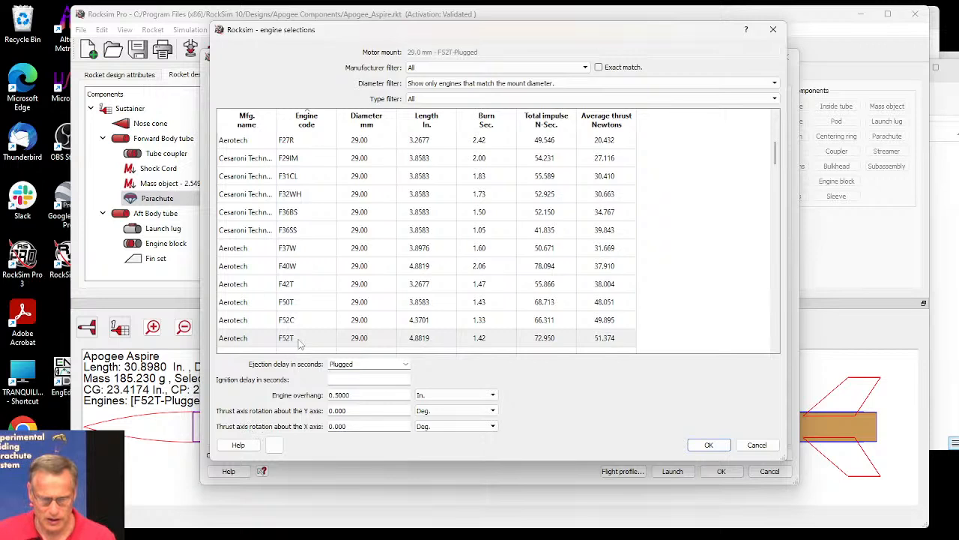
click(307, 124)
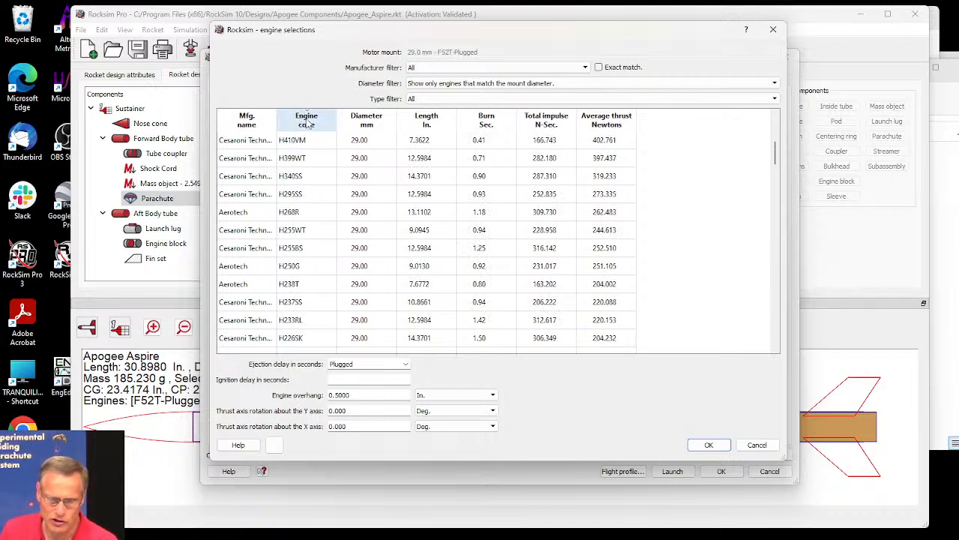
click(307, 124)
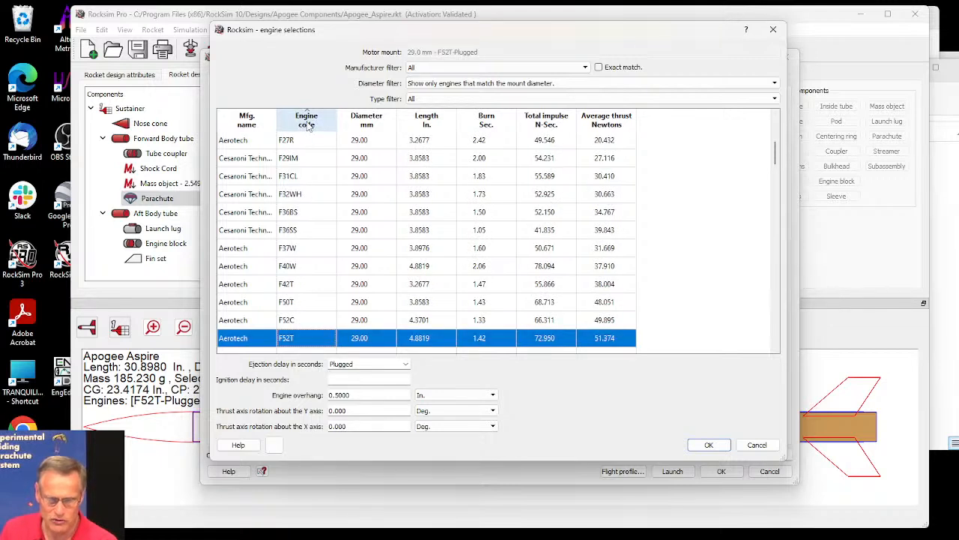
scroll(299, 231, up, 4)
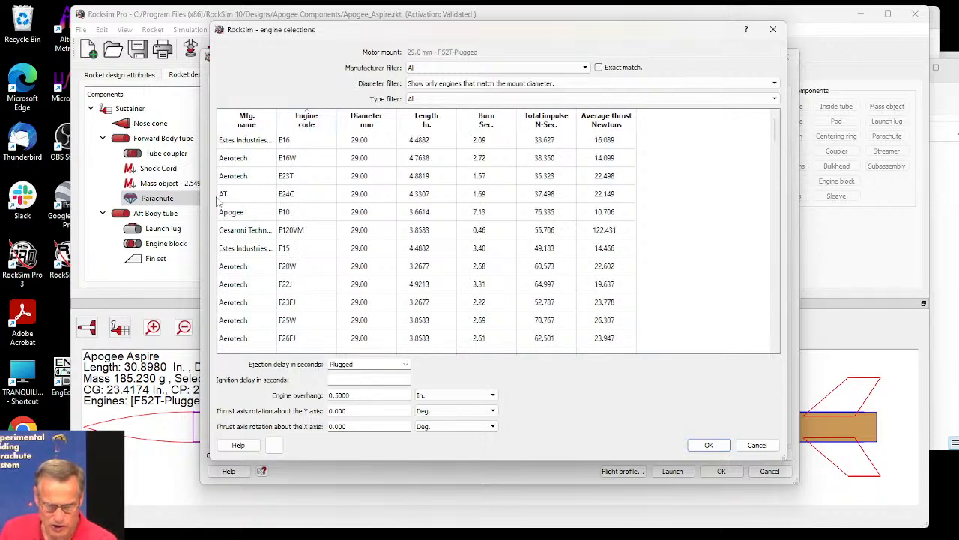
click(295, 200)
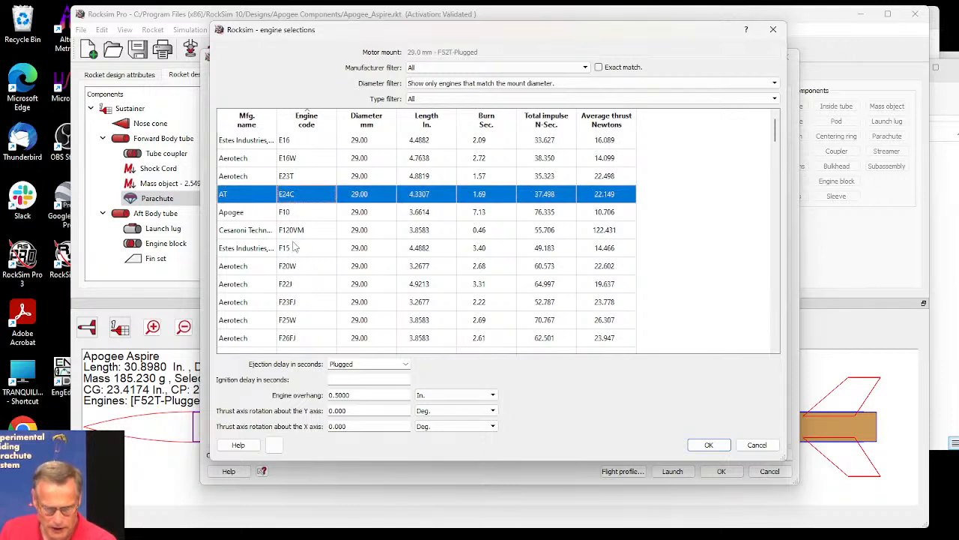
Load the AT F67C engine into the aft body tube with a 14-second ejection delay.
scroll(295, 247, down, 3)
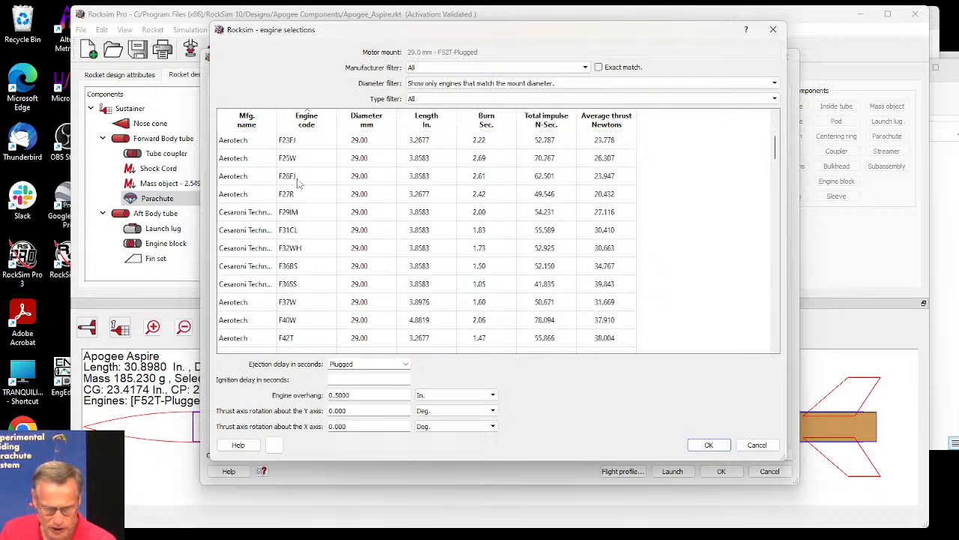
scroll(304, 203, down, 3)
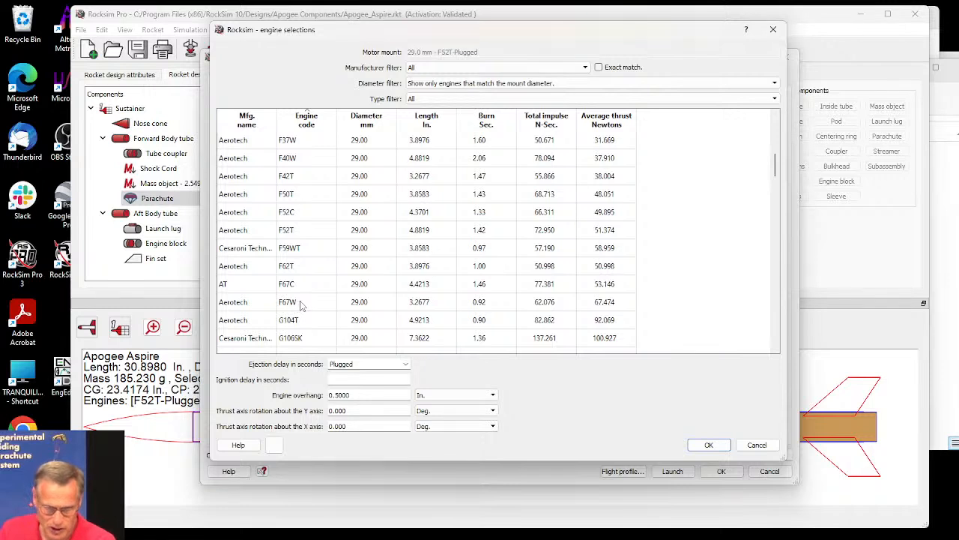
click(301, 305)
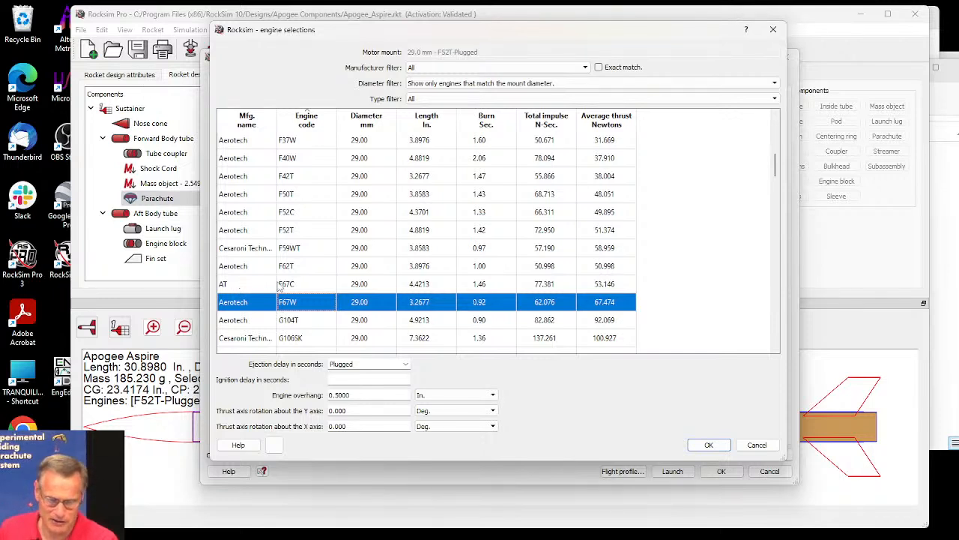
click(307, 286)
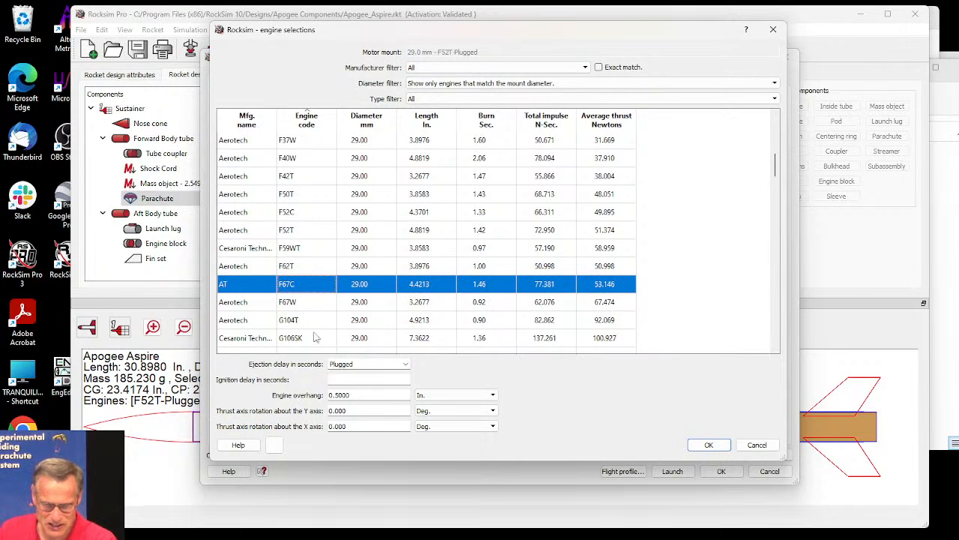
click(387, 365)
click(405, 365)
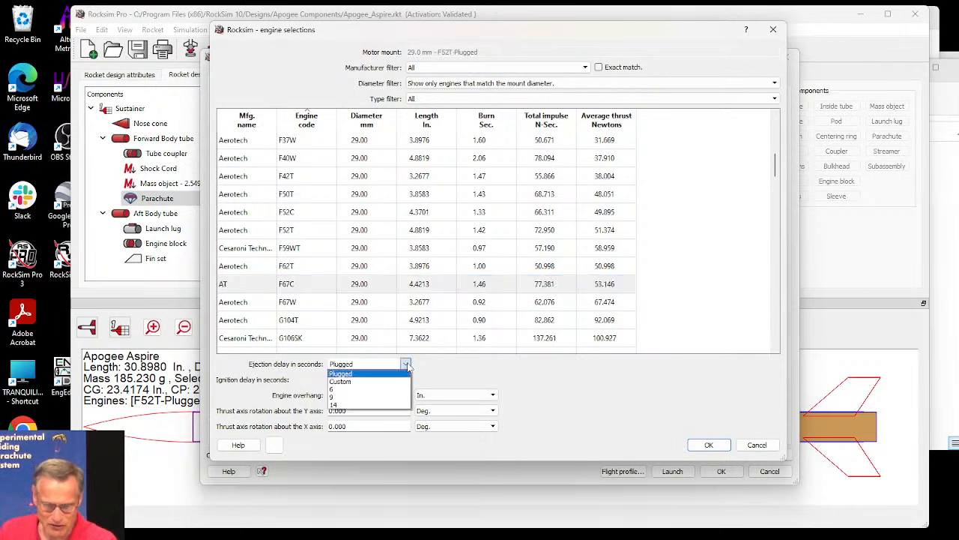
click(334, 397)
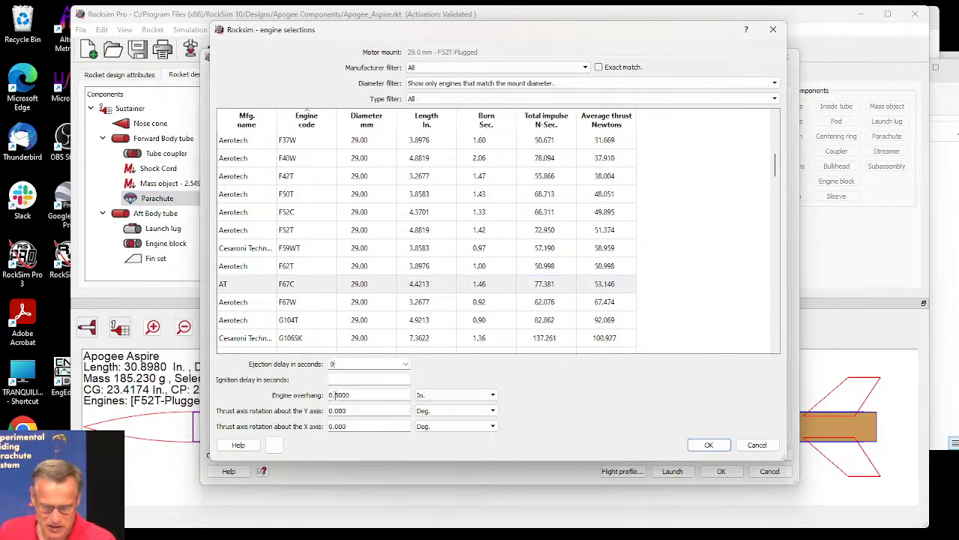
click(404, 364)
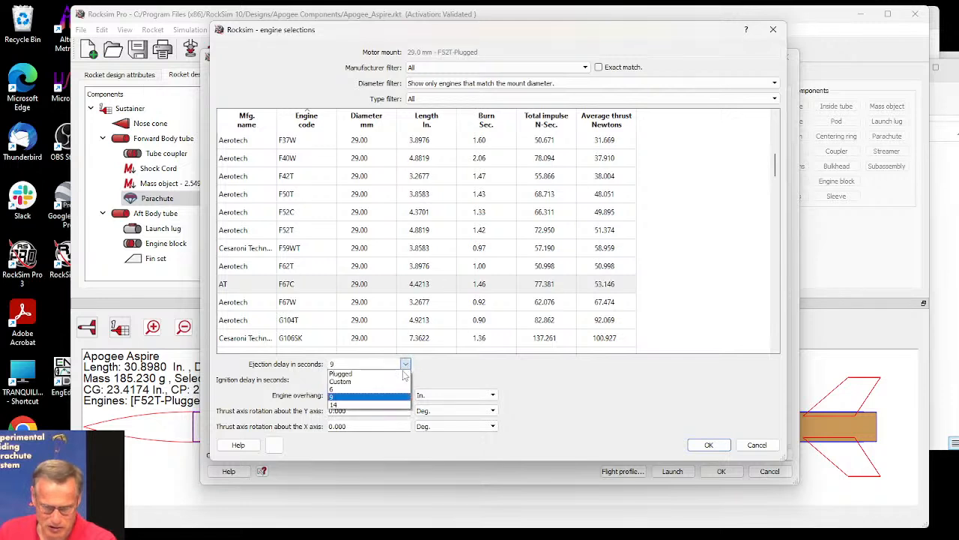
click(350, 409)
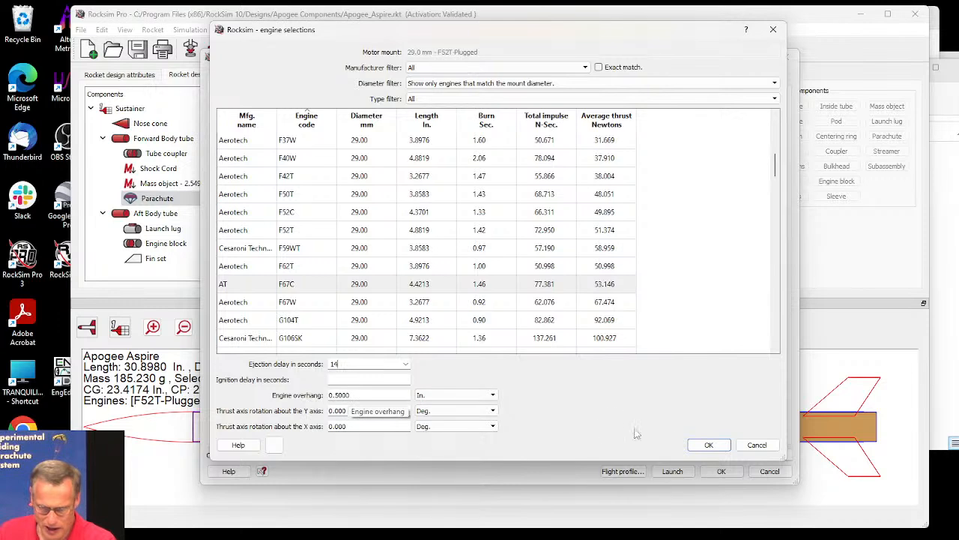
click(709, 444)
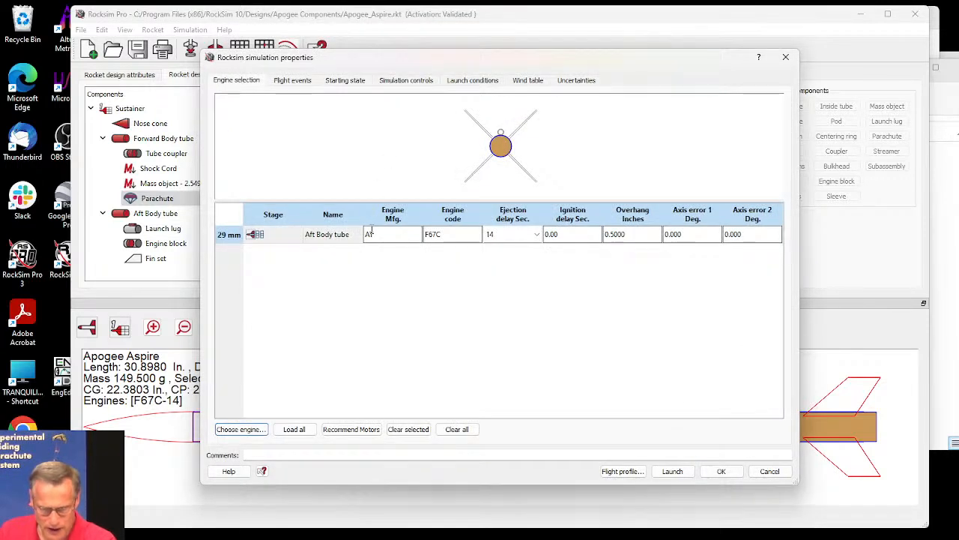
Check the parachute's flight event, then set the launch guide to about 17.6° from vertical with an azimuth of about 90.75°.
click(290, 81)
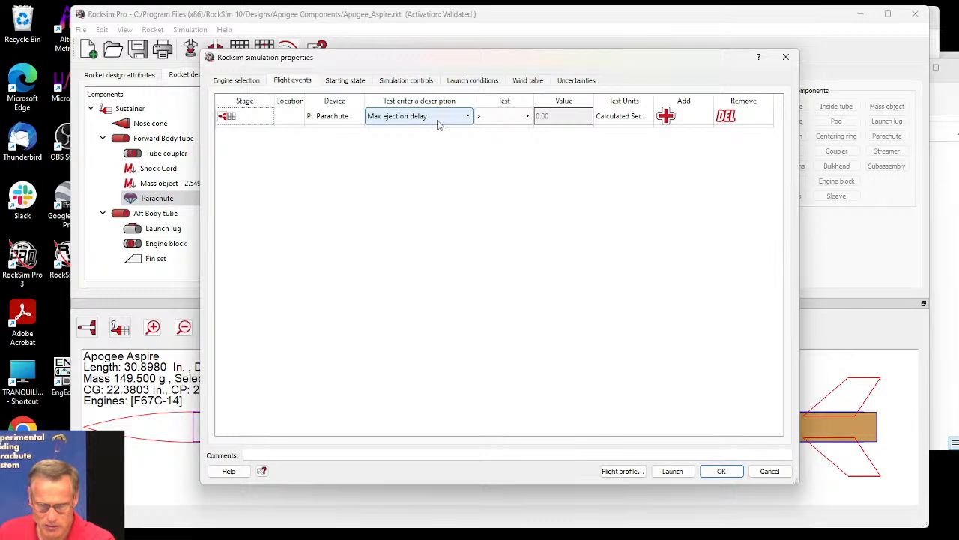
click(345, 82)
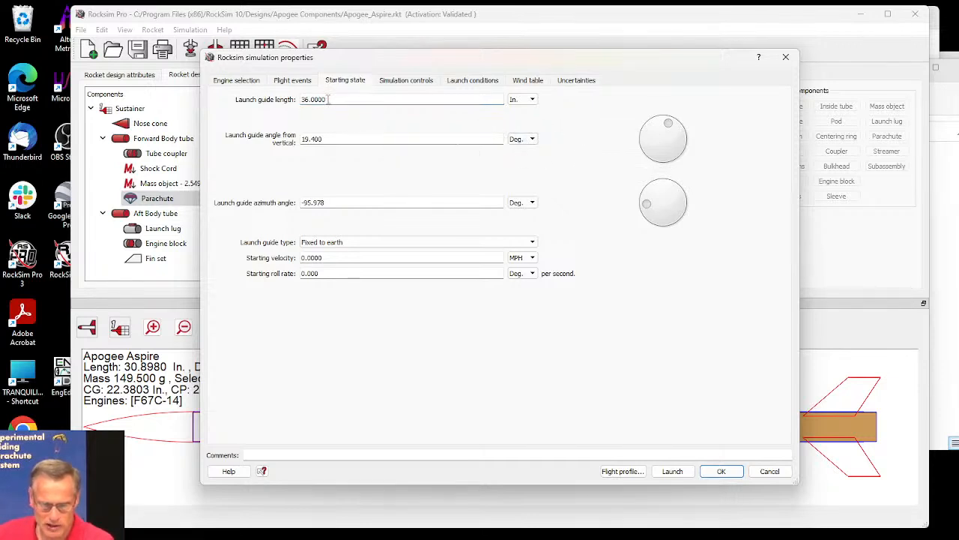
click(667, 125)
drag(665, 125, 672, 119)
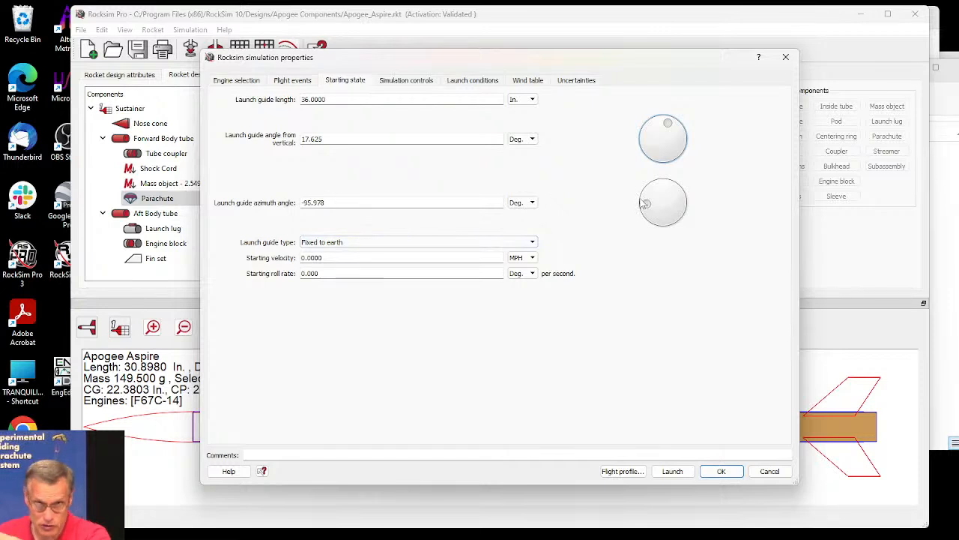
mouse_move(645, 206)
mouse_down()
mouse_move(669, 180)
mouse_move(692, 208)
mouse_up()
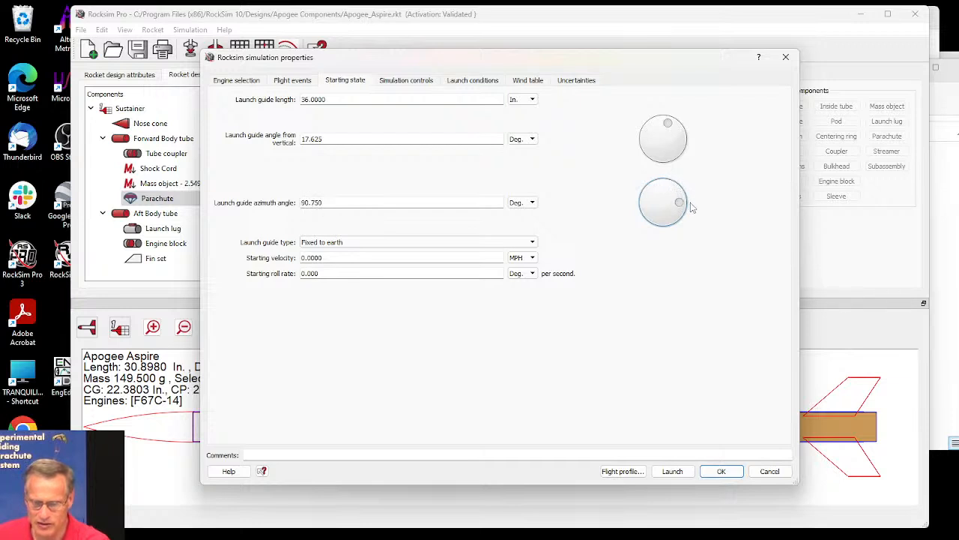
Swing the launch guide azimuth to the opposite direction and try to enter 270° as its angle.
mouse_move(689, 207)
mouse_down()
mouse_move(663, 246)
mouse_move(608, 215)
mouse_up()
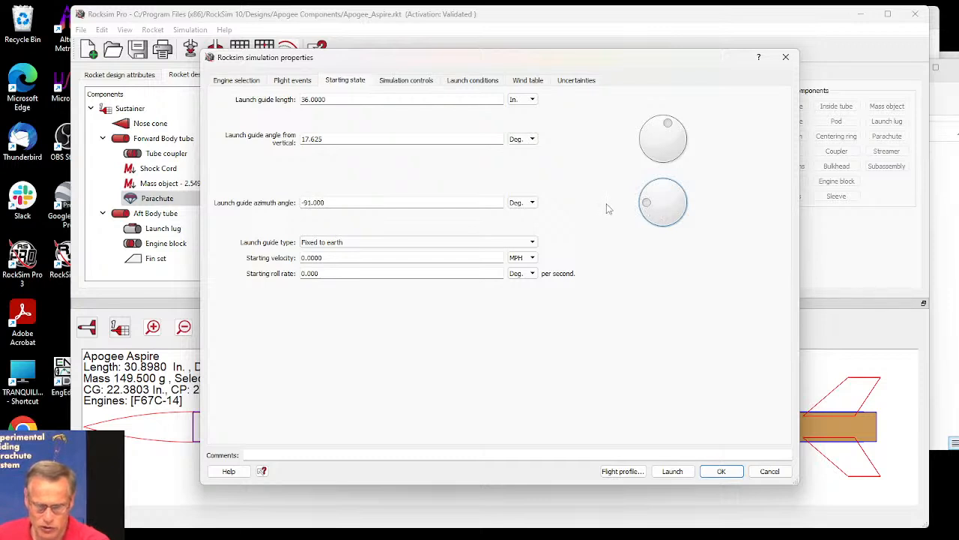
drag(613, 212, 611, 205)
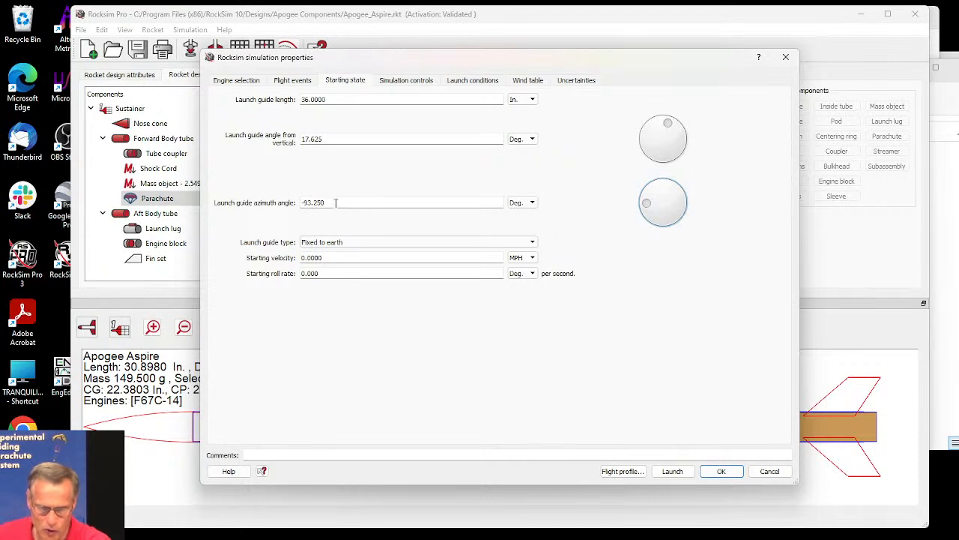
drag(336, 202, 280, 204)
text(270)
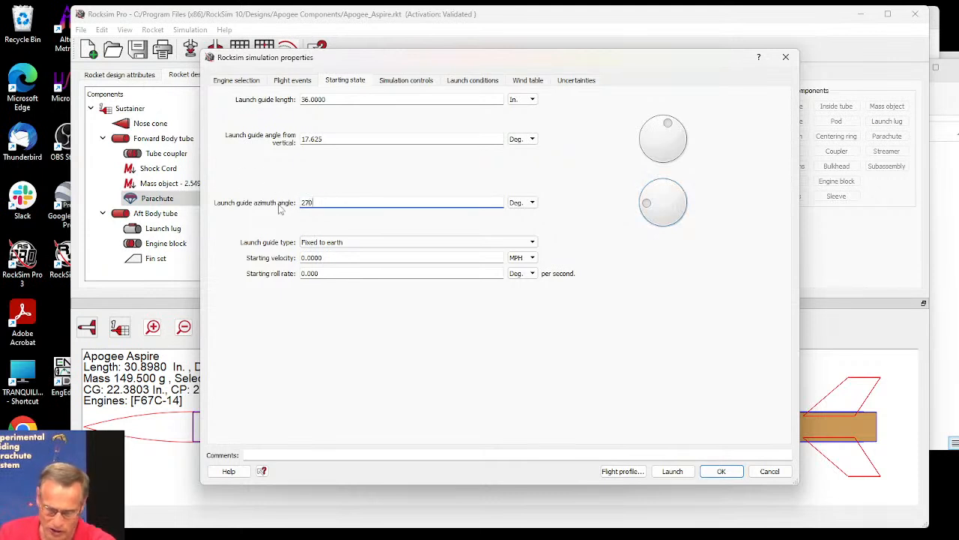
key(Tab)
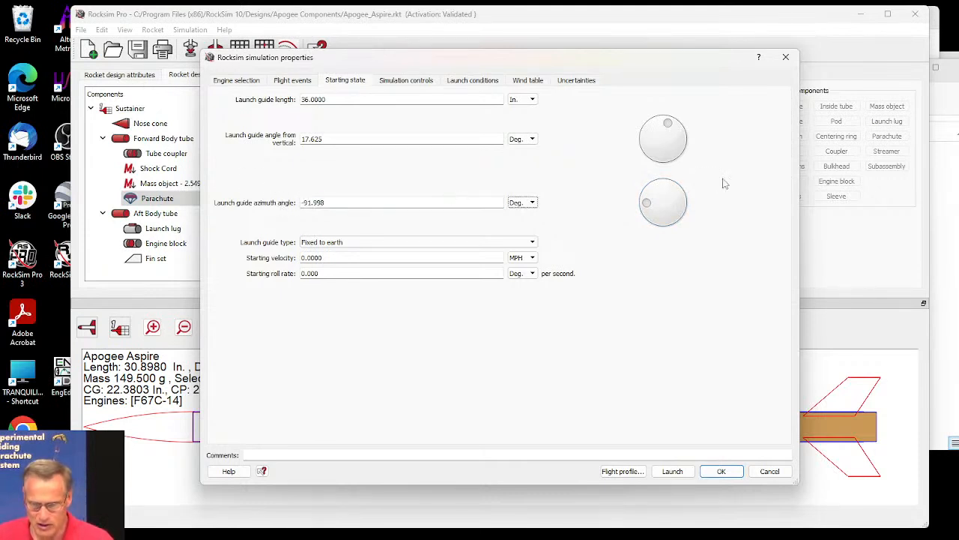
click(323, 200)
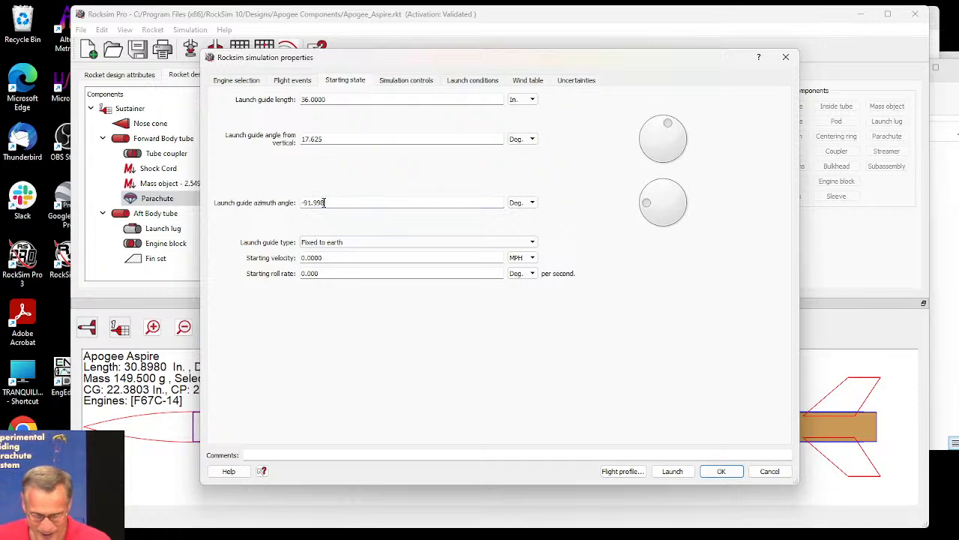
drag(324, 203, 287, 209)
text(270)
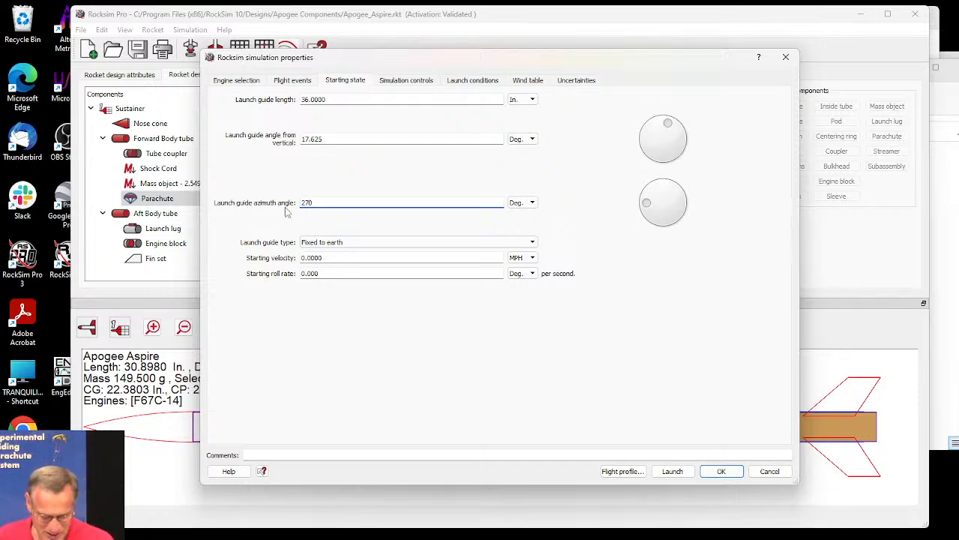
key(Tab)
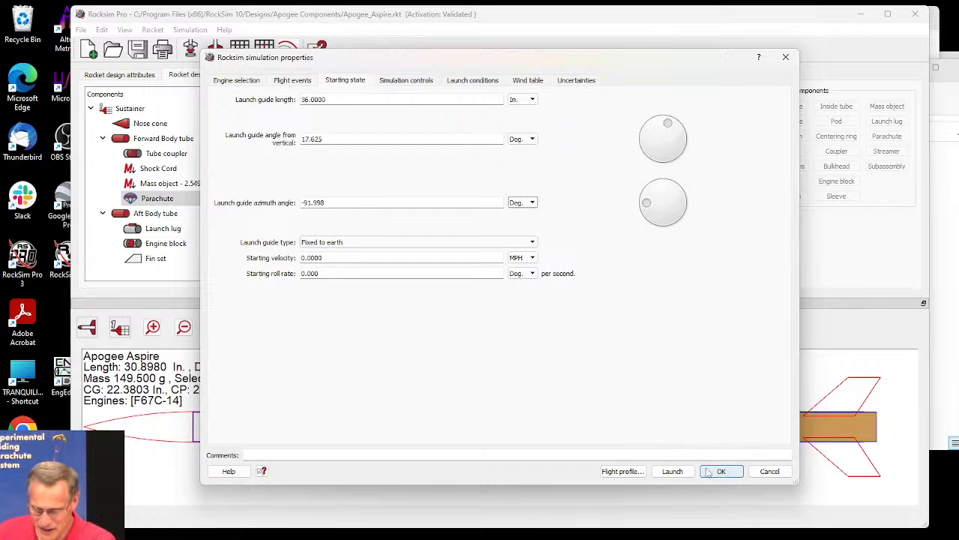
Check the launch conditions, then run the simulation's 3D flight profile to view the surrounding launch site.
click(465, 81)
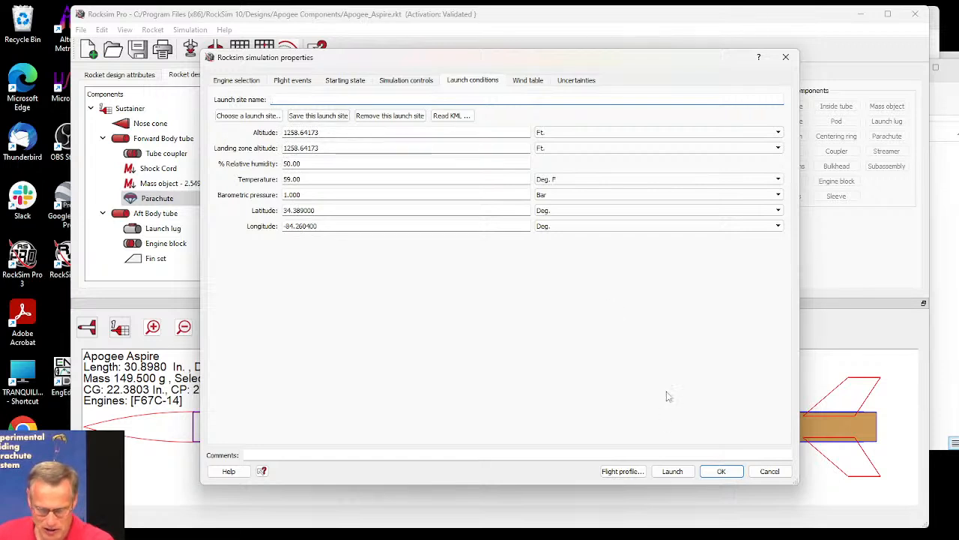
click(629, 471)
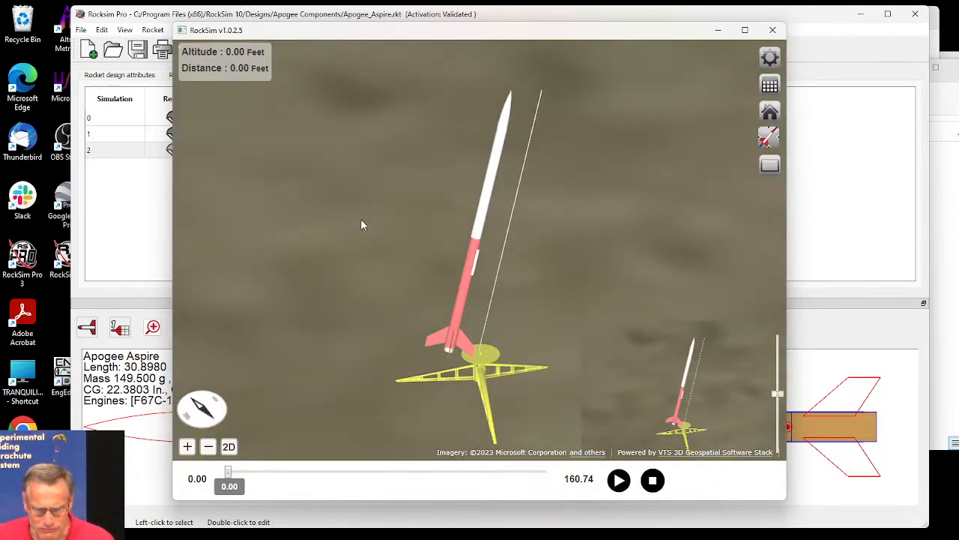
scroll(378, 179, down, 6)
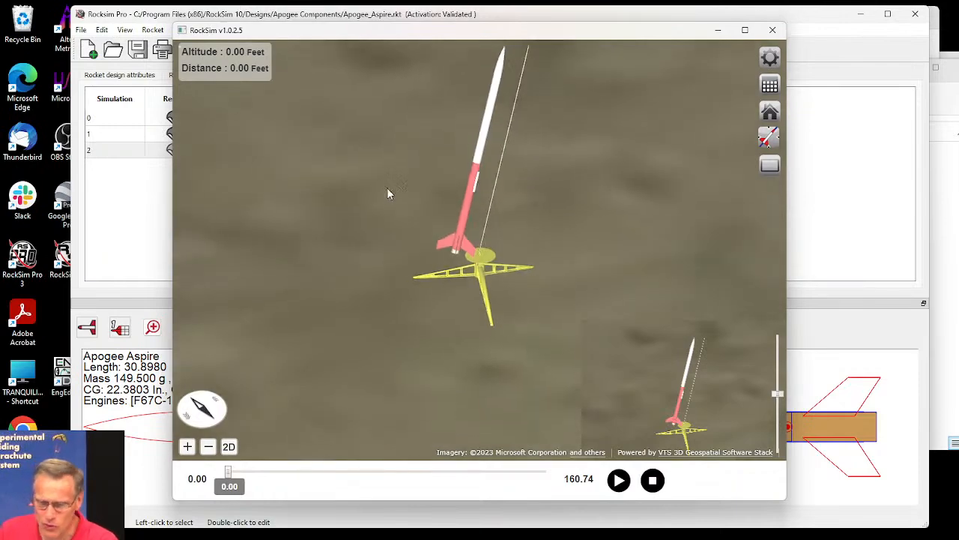
scroll(431, 201, down, 8)
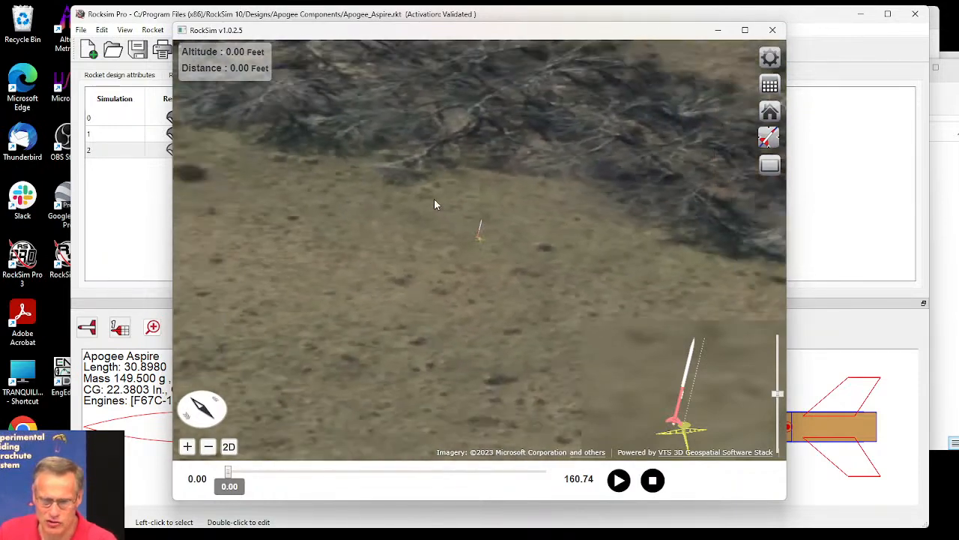
scroll(436, 200, down, 8)
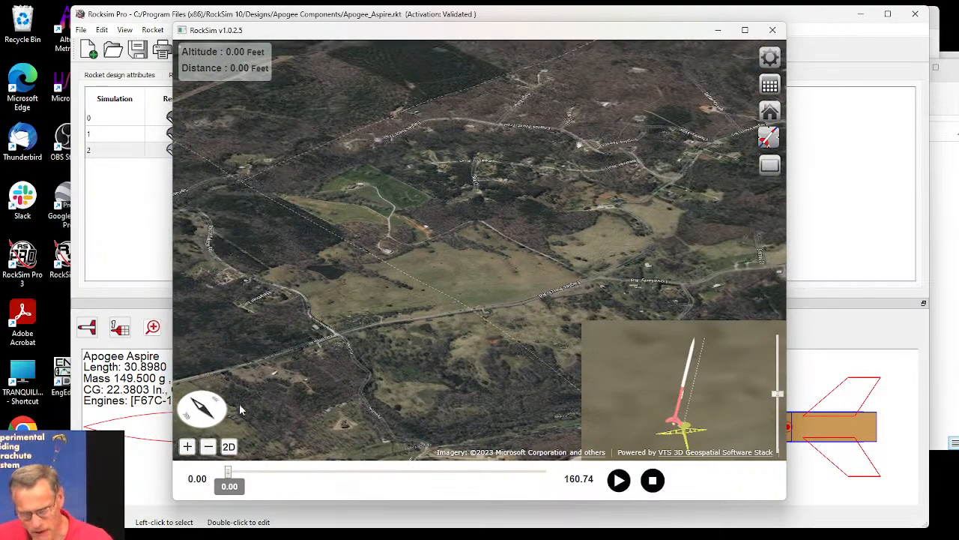
Examine the region around the launch site in a north-up overhead view, then return to the home view at the launch pad.
mouse_move(189, 416)
mouse_down()
mouse_move(211, 425)
mouse_move(202, 430)
mouse_up()
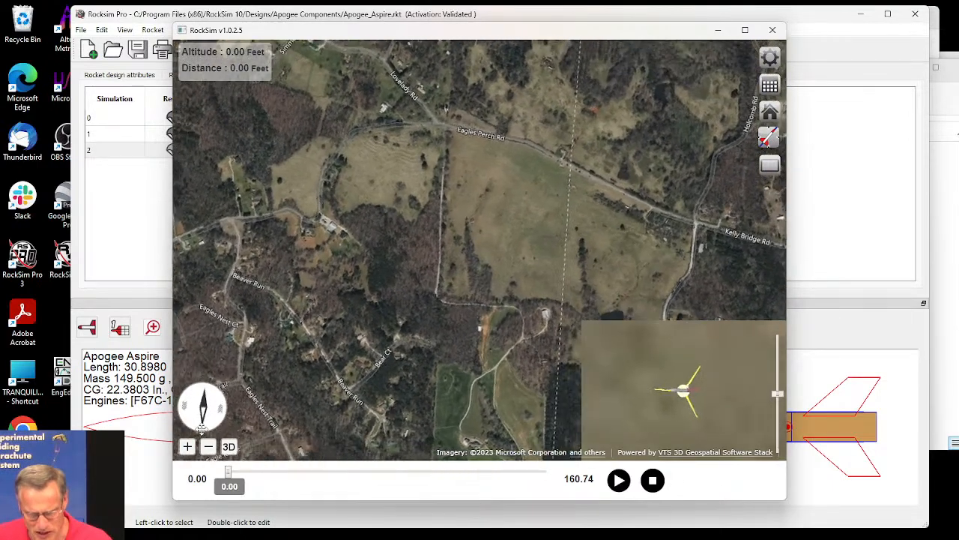
scroll(505, 244, down, 5)
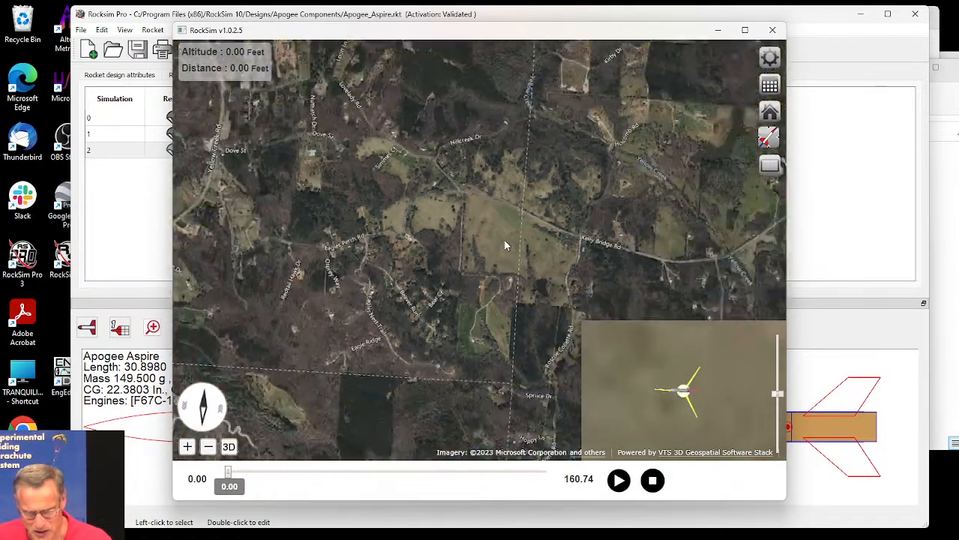
scroll(505, 246, down, 5)
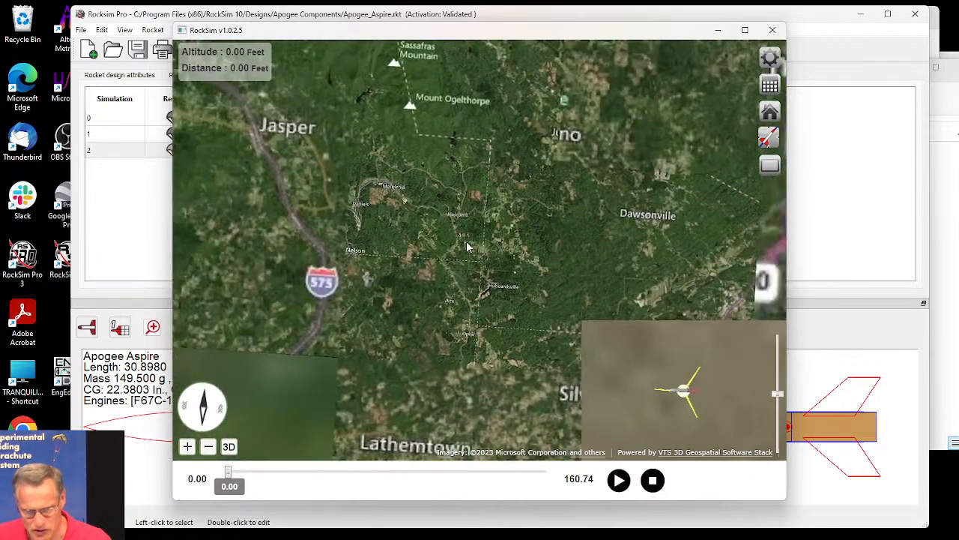
scroll(464, 247, down, 5)
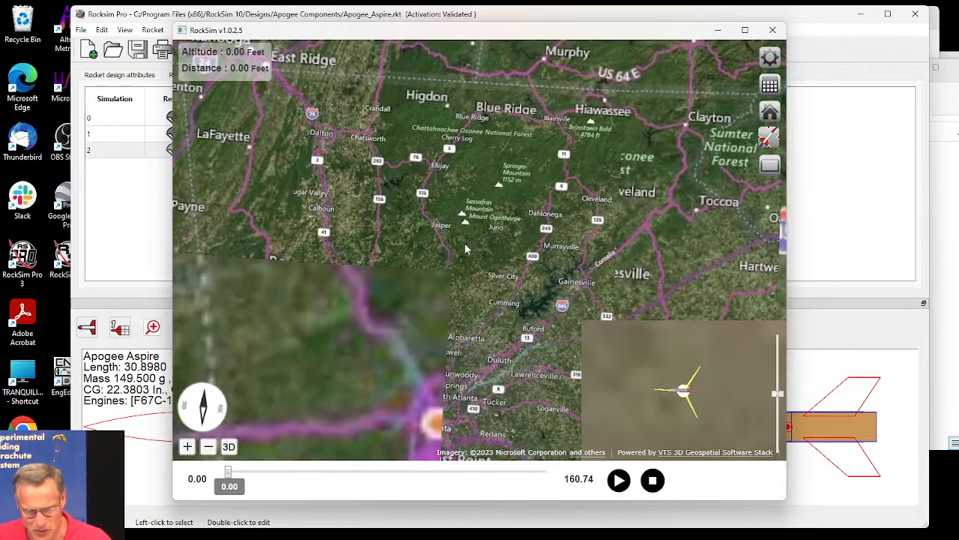
scroll(465, 250, down, 3)
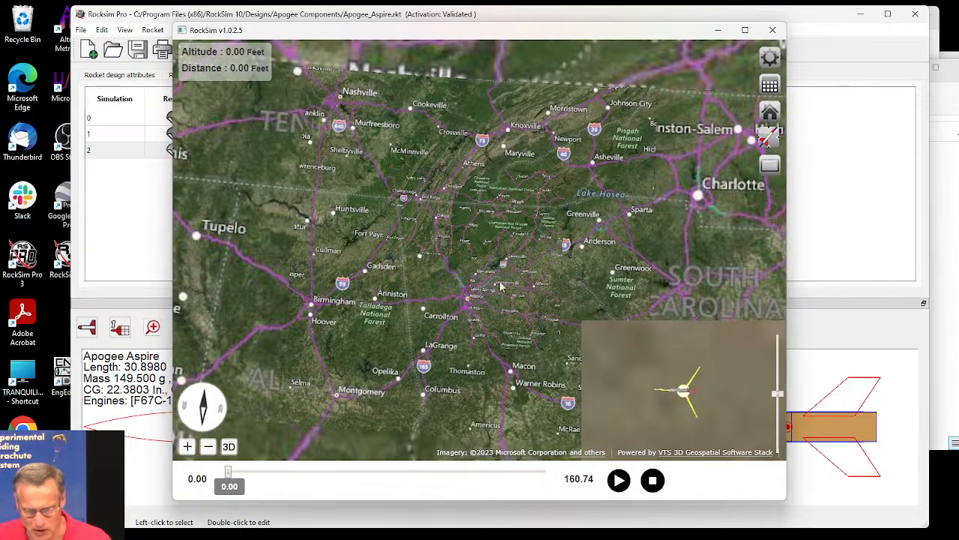
scroll(488, 251, up, 6)
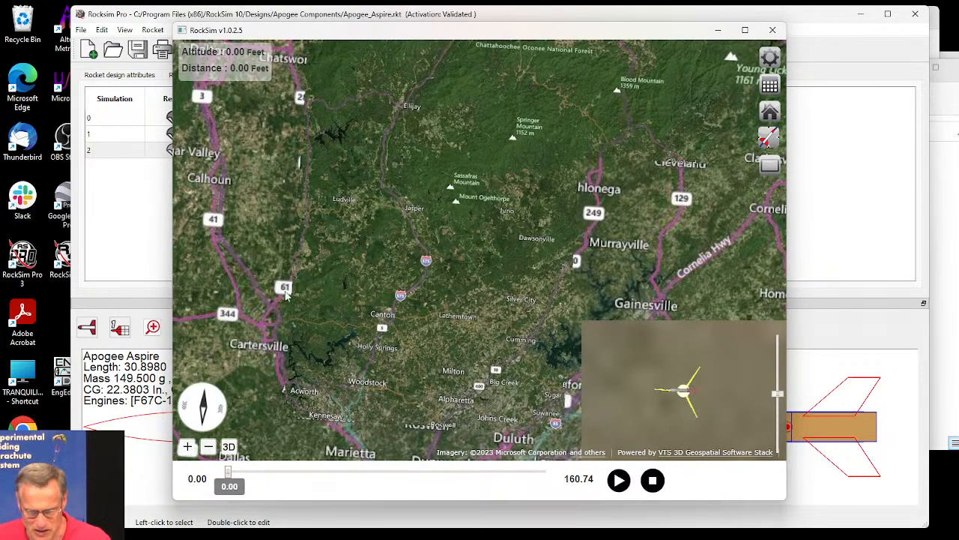
click(769, 112)
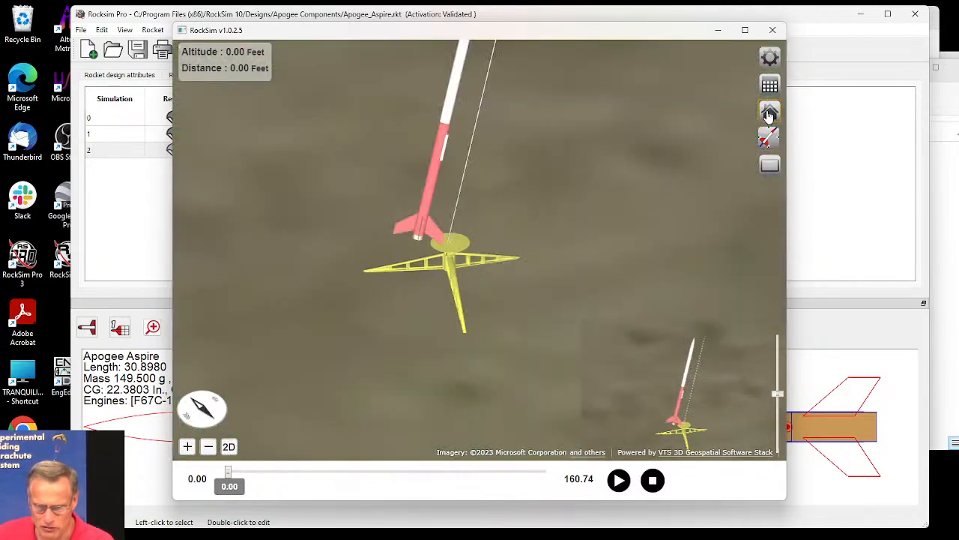
Play the flight animation through parachute deployment, then stop it.
scroll(428, 290, down, 5)
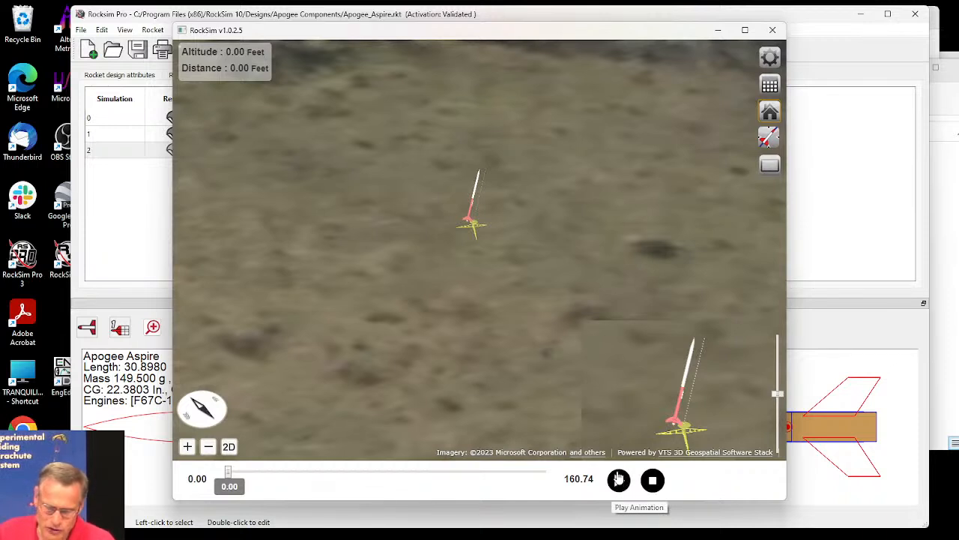
click(619, 480)
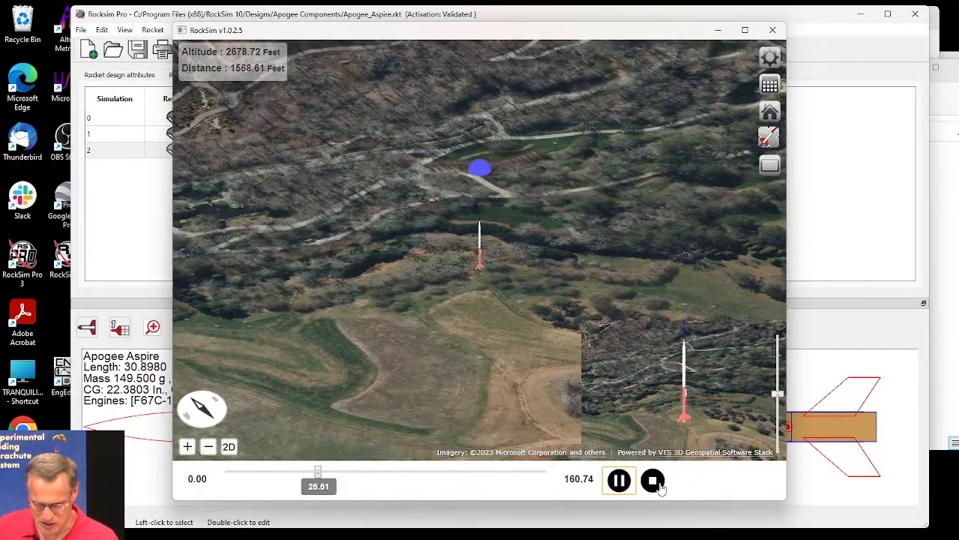
click(653, 481)
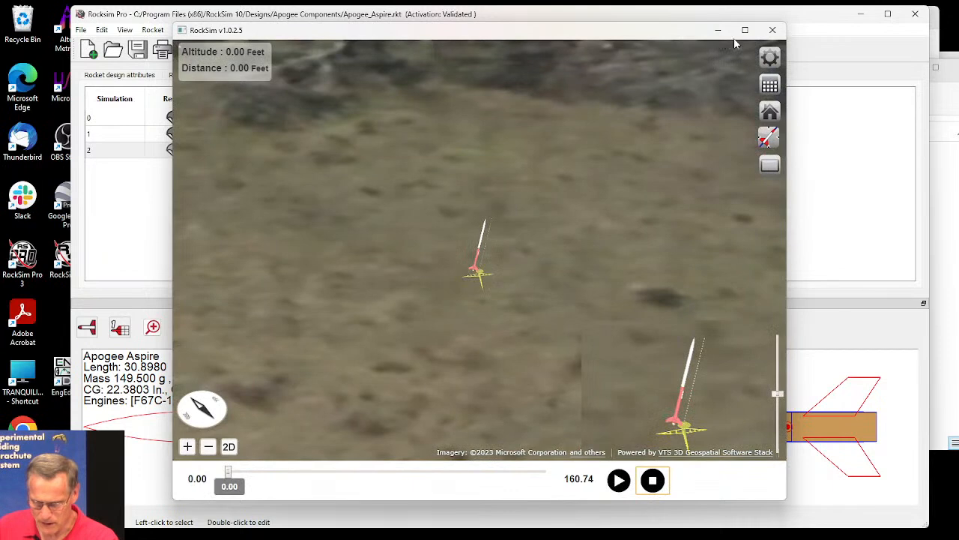
Set the flight profile to display the trajectory path in bright green without time interval points.
click(770, 58)
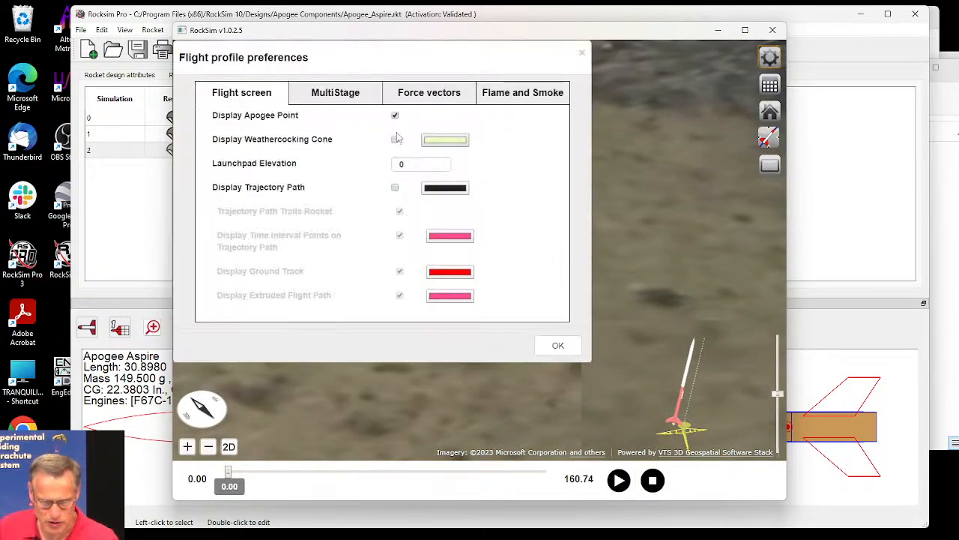
click(396, 188)
click(453, 191)
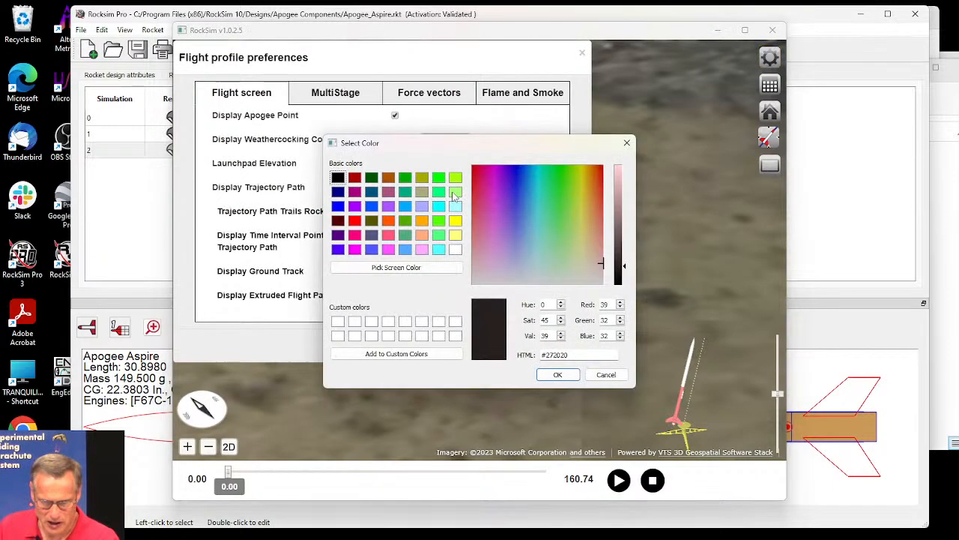
click(441, 193)
click(438, 177)
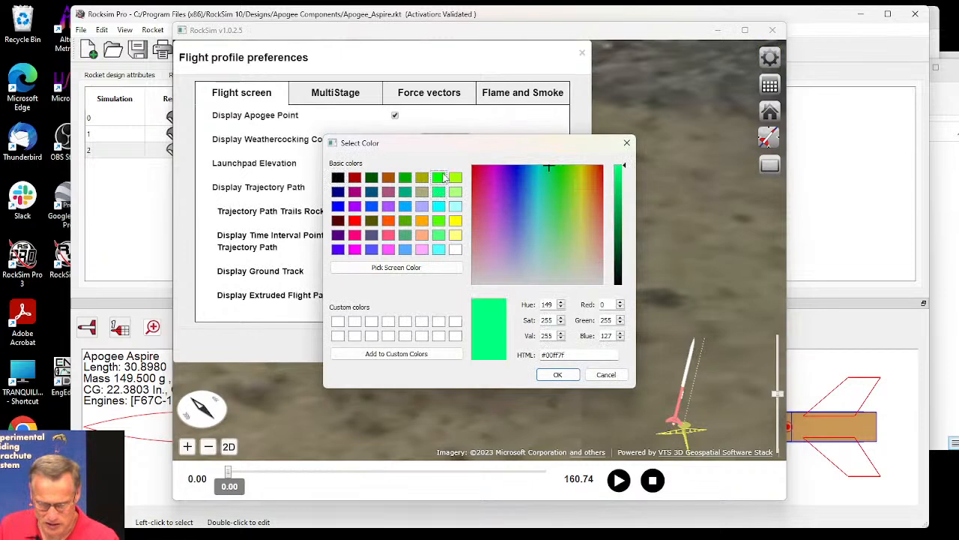
click(557, 374)
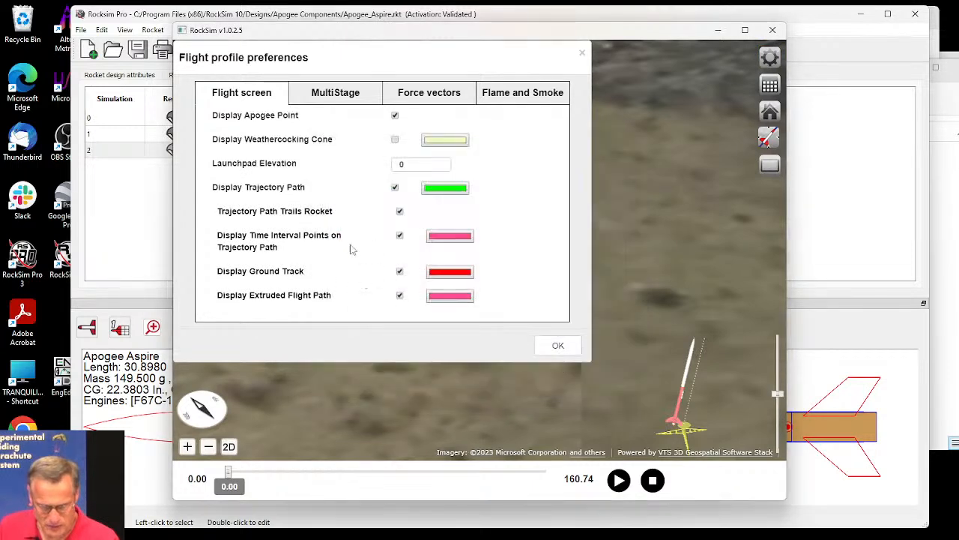
click(401, 236)
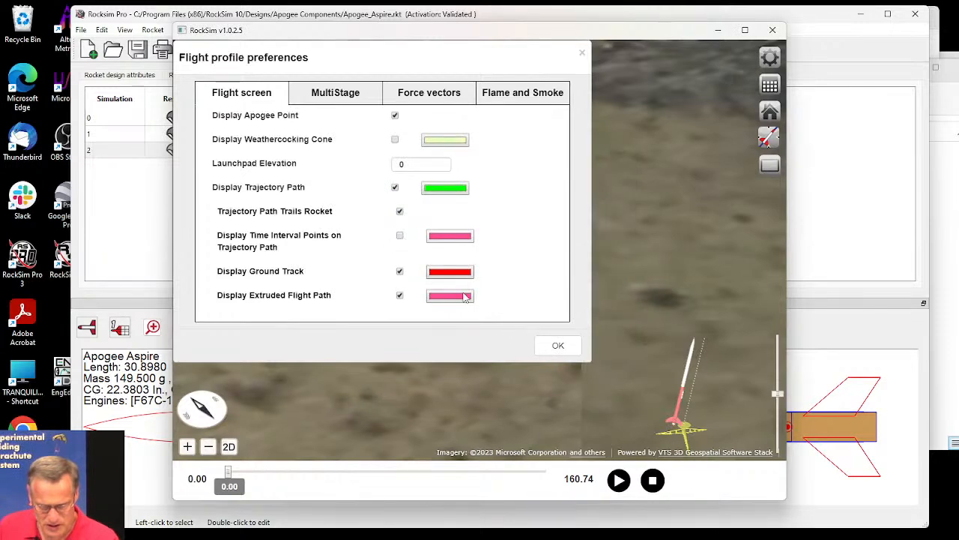
click(561, 345)
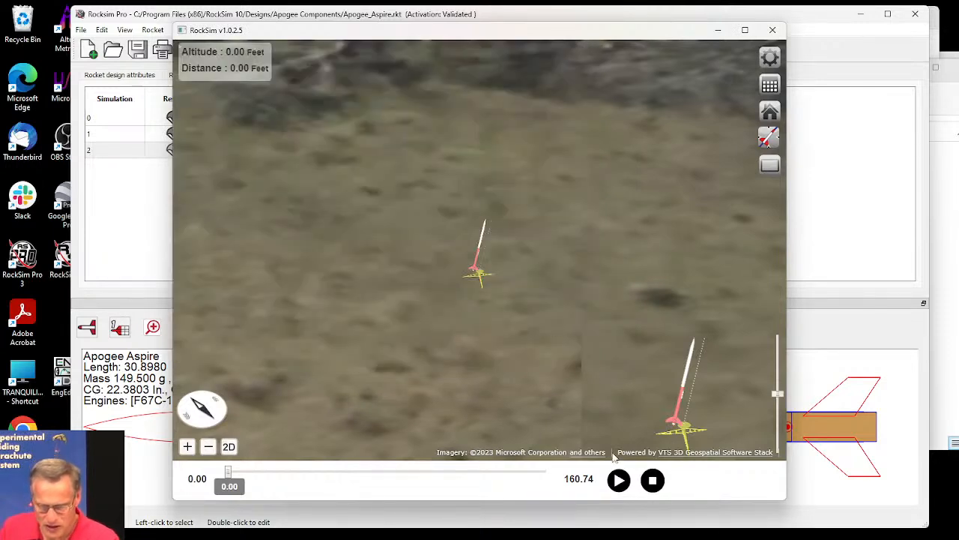
Replay the flight animation with the trajectory visible from a distance and advance it to its end at 160.74 seconds.
click(619, 479)
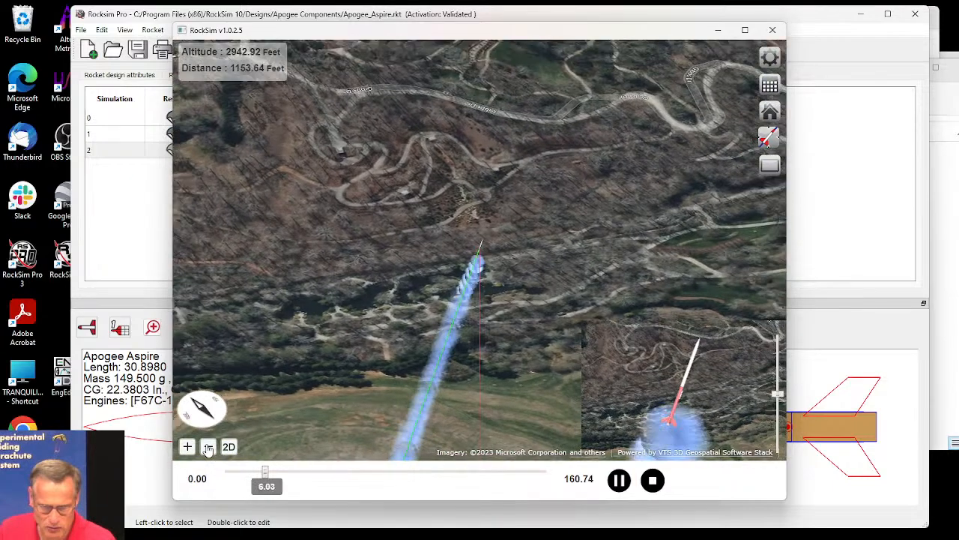
click(209, 447)
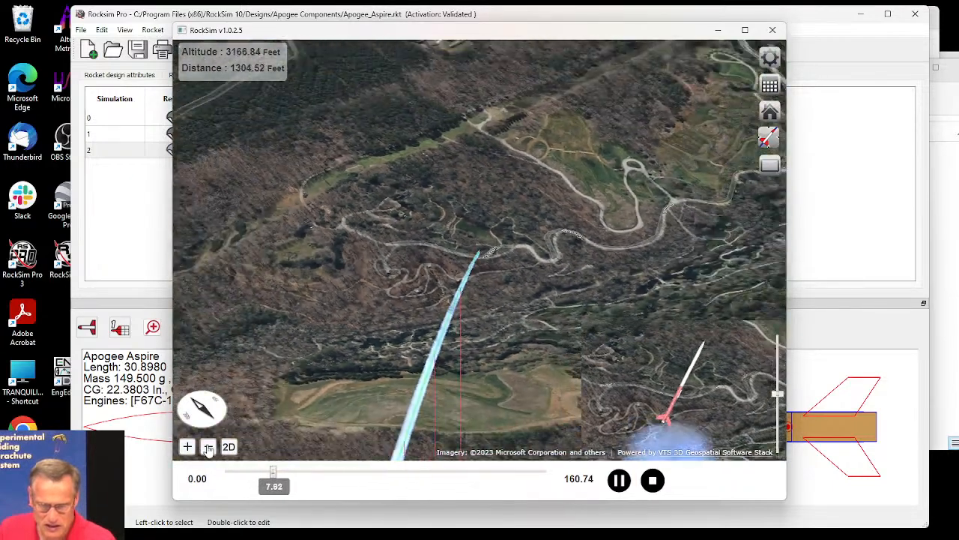
click(209, 448)
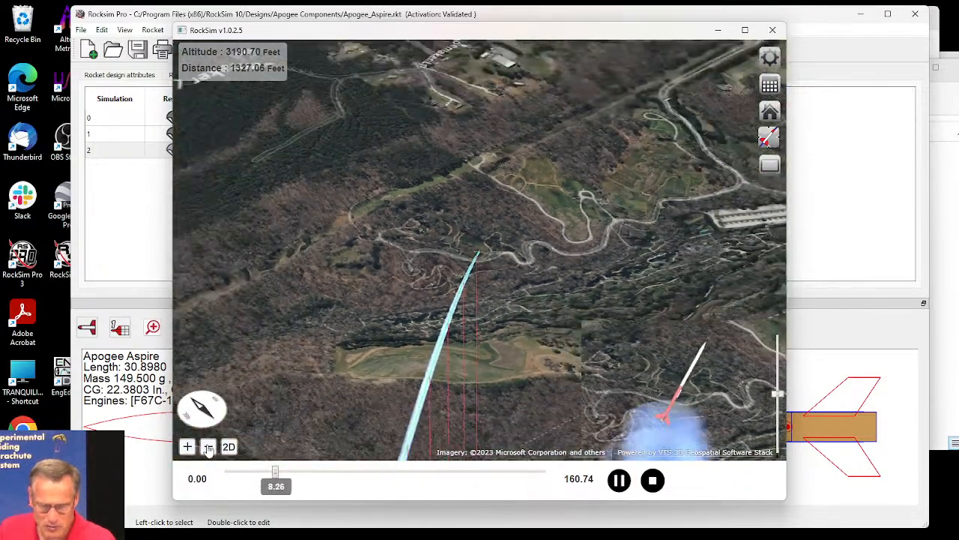
click(209, 447)
click(208, 448)
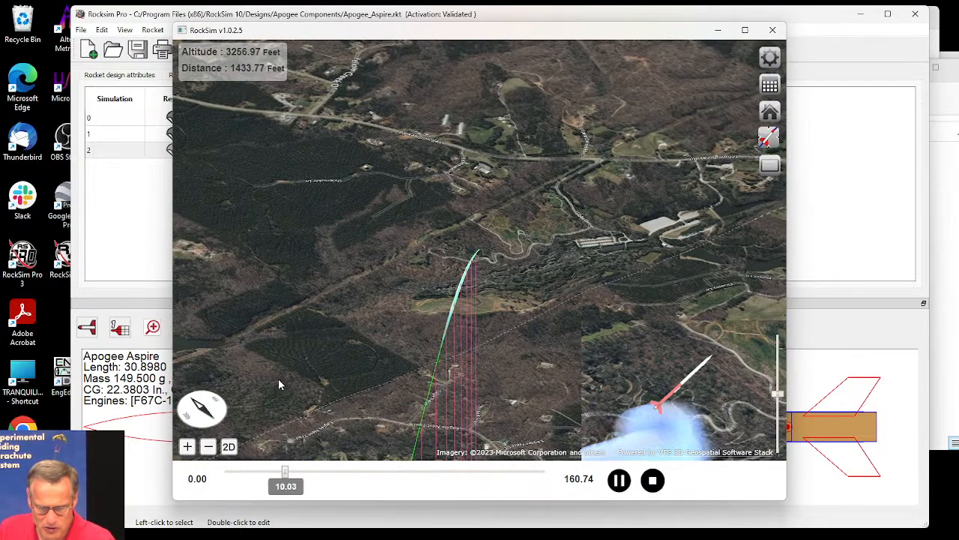
click(209, 448)
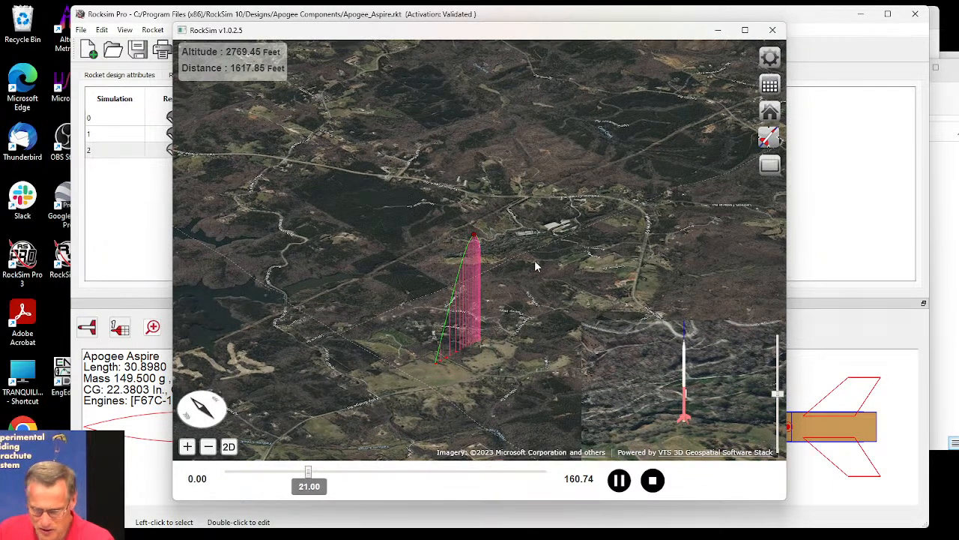
drag(778, 395, 759, 292)
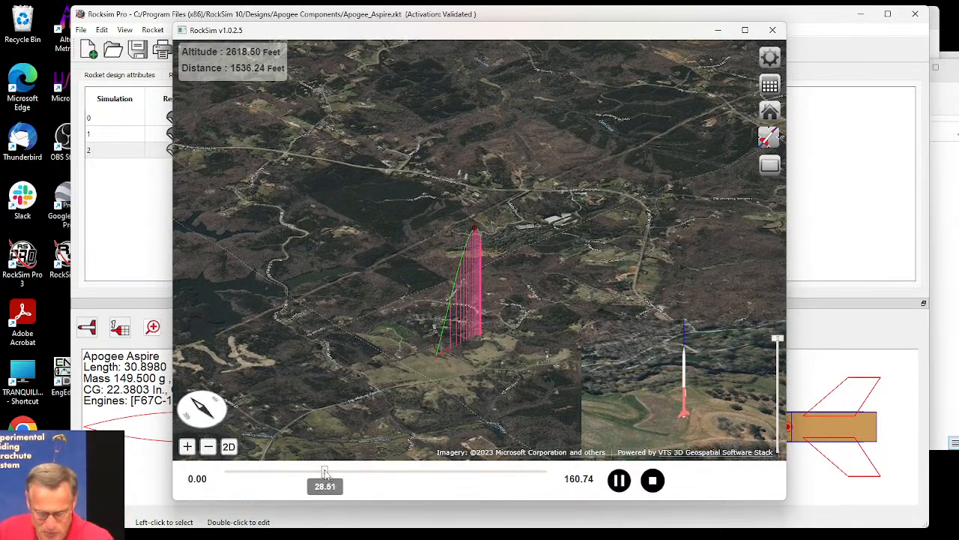
drag(324, 472, 559, 477)
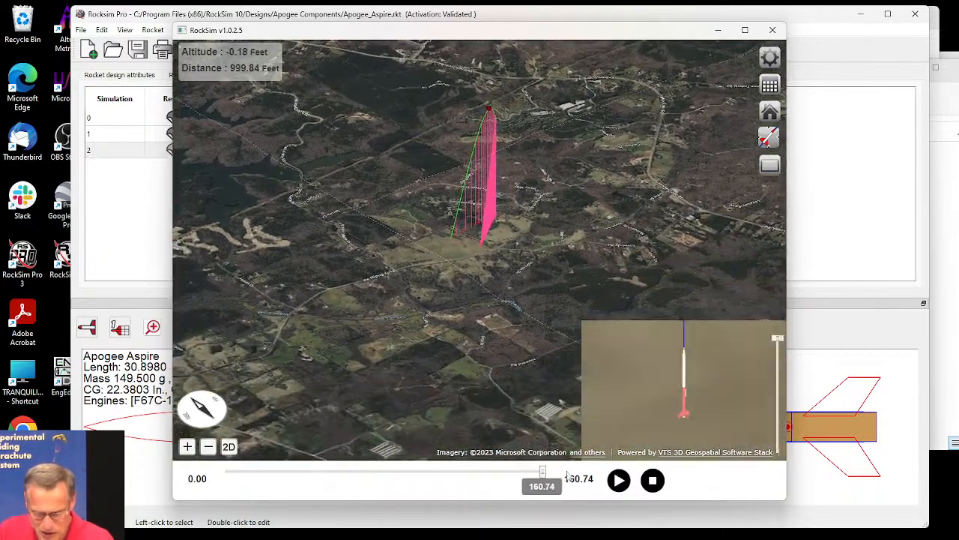
Examine the completed flight trajectory from directly overhead and from a tilted angle, then close the 3D flight view.
scroll(482, 249, up, 3)
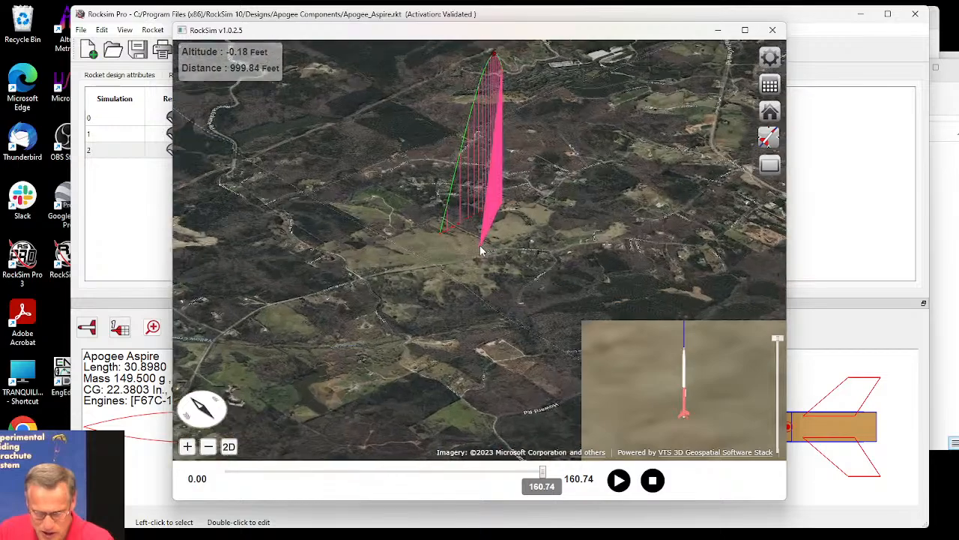
click(199, 418)
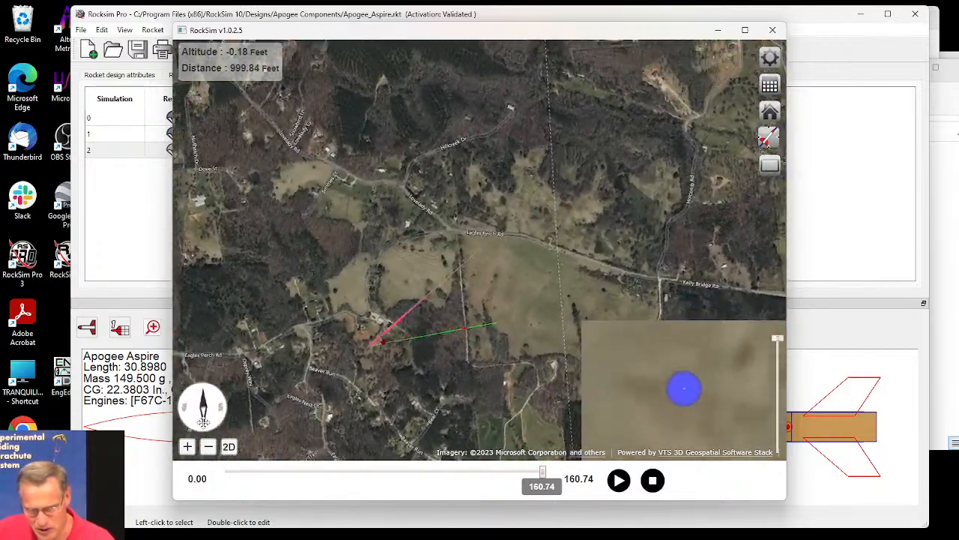
drag(203, 422, 206, 417)
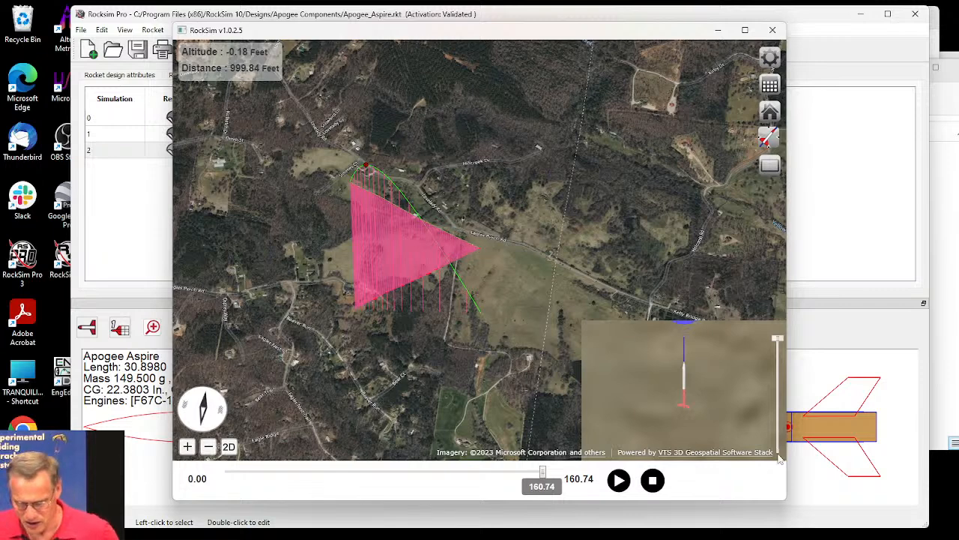
click(773, 30)
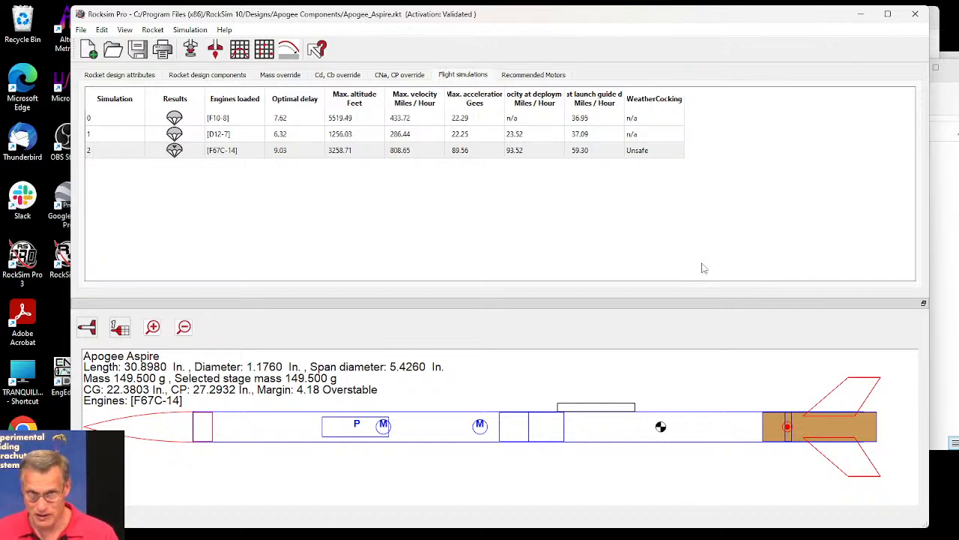
click(81, 30)
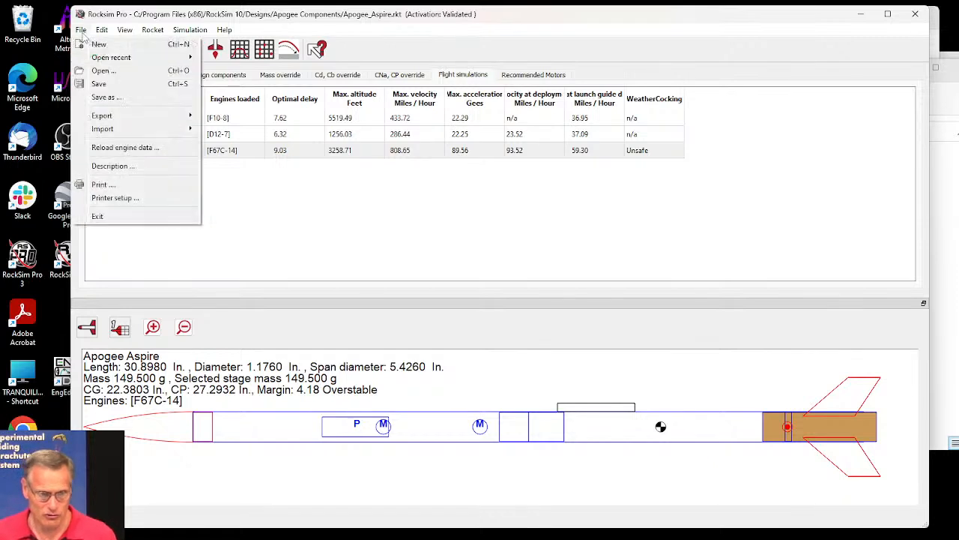
mouse_move(110, 133)
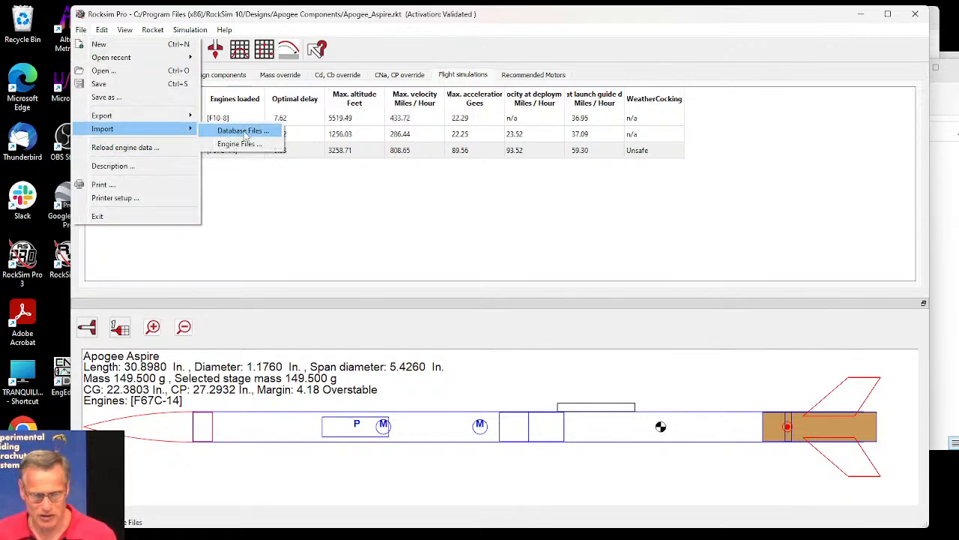
click(242, 144)
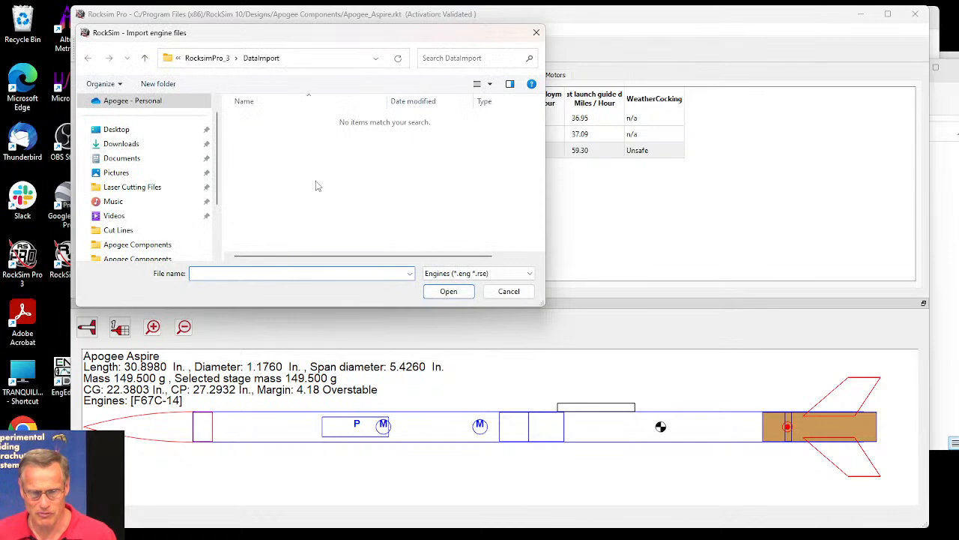
click(134, 145)
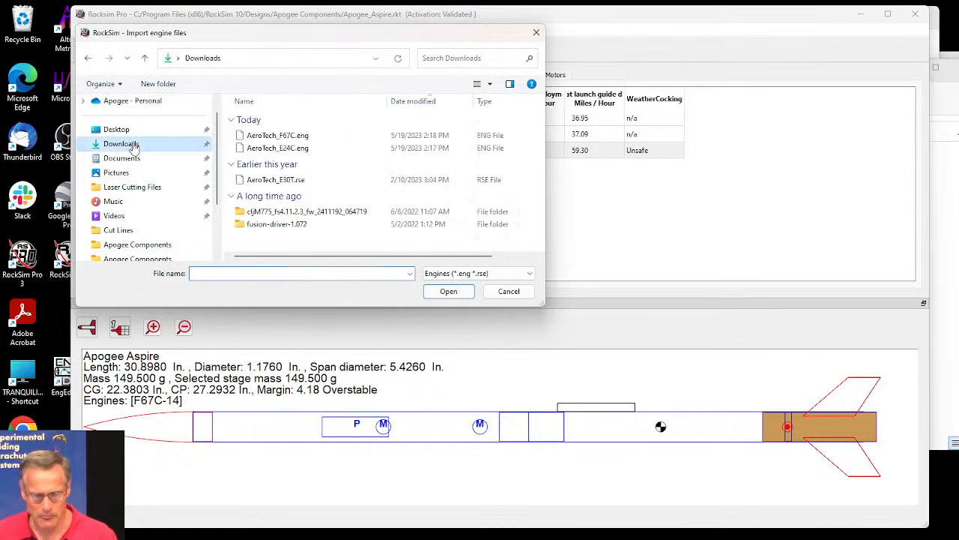
click(255, 136)
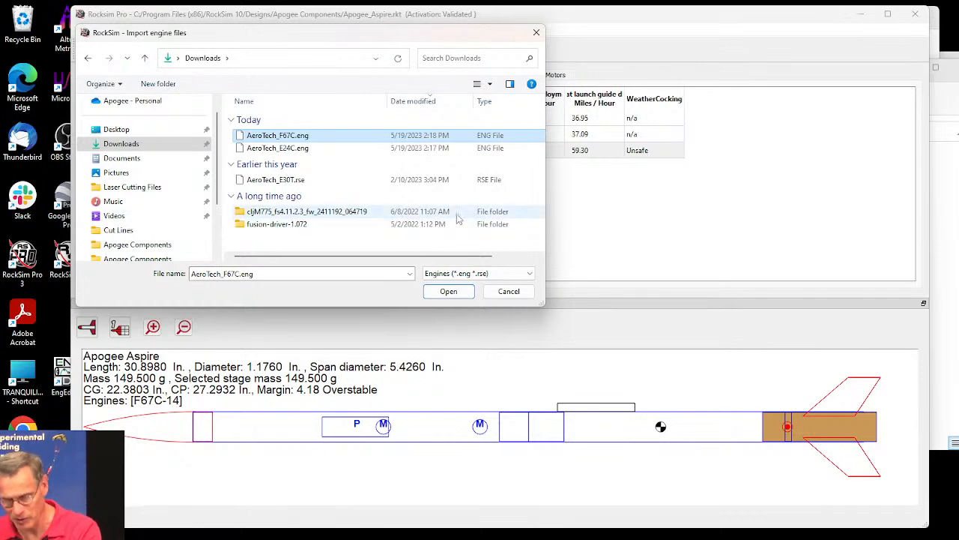
click(536, 32)
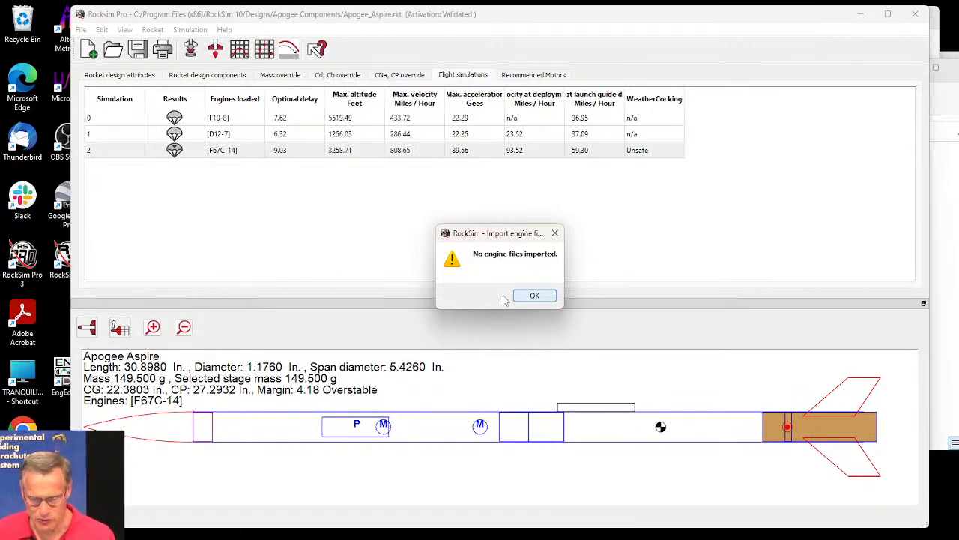
click(534, 294)
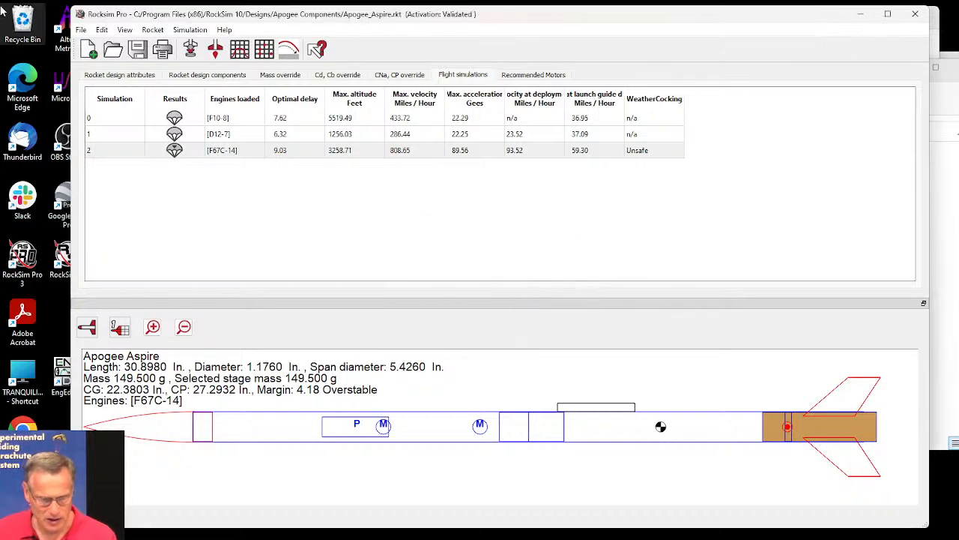
Reload the engine data with all available engine files added to the selected files.
click(82, 30)
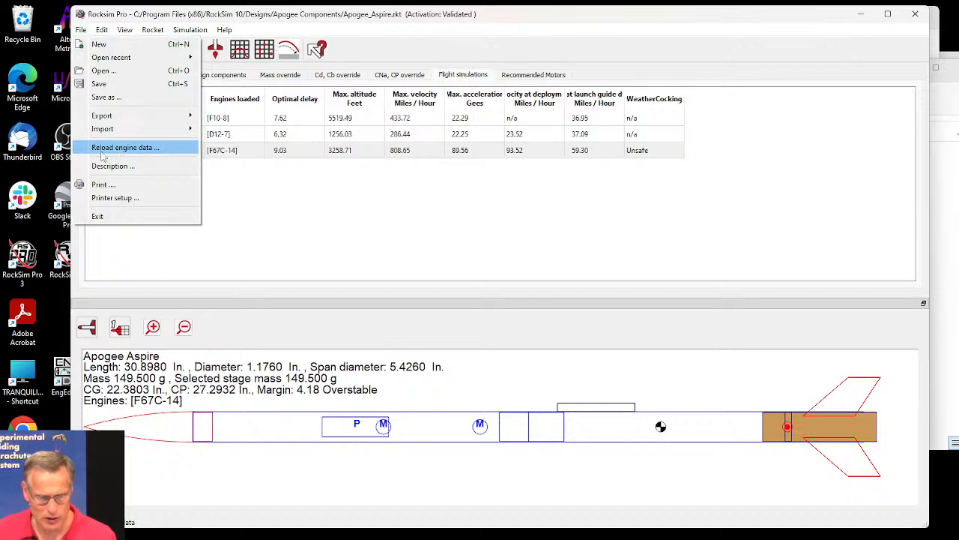
click(139, 150)
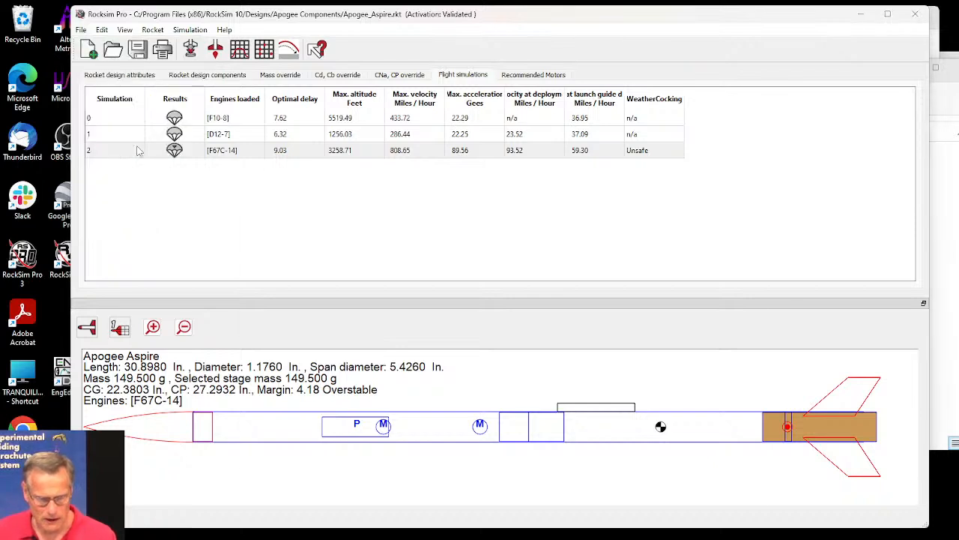
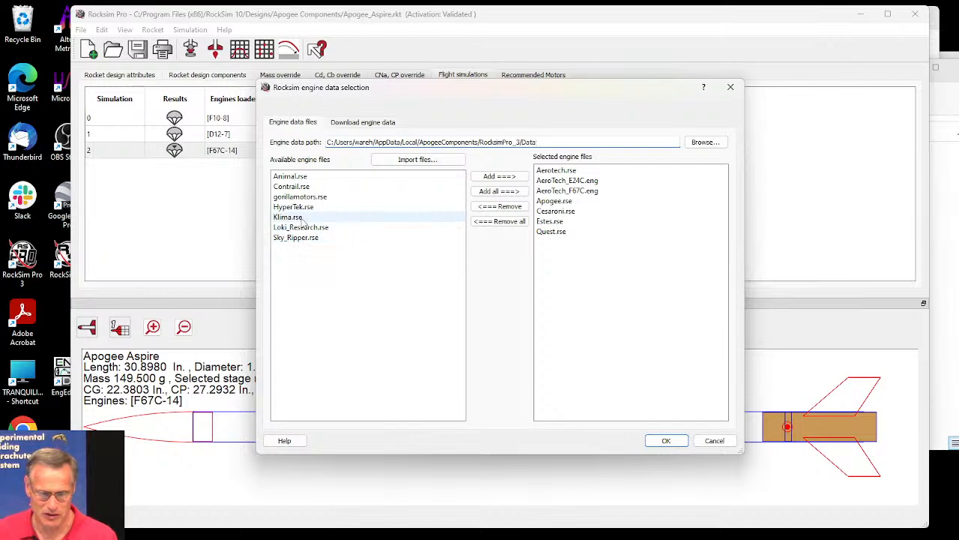
click(301, 218)
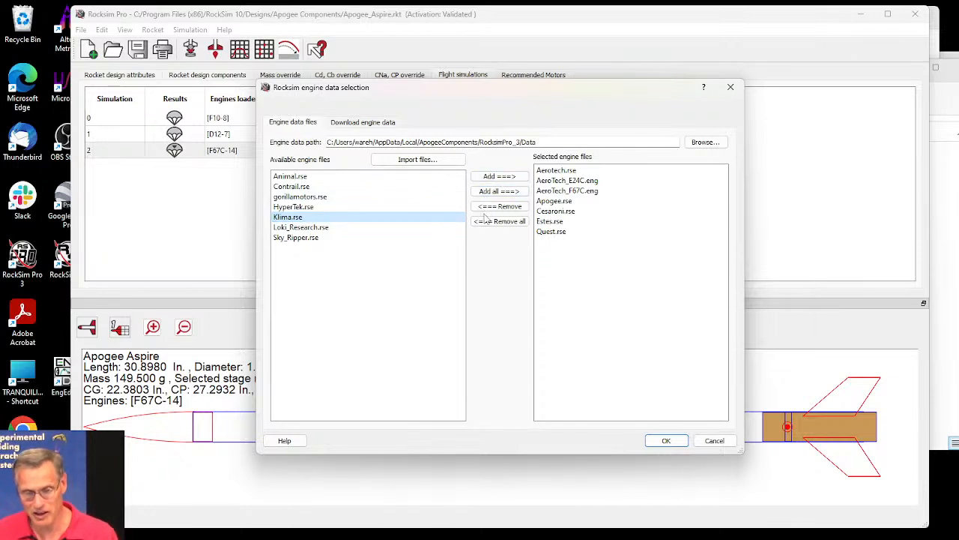
click(499, 191)
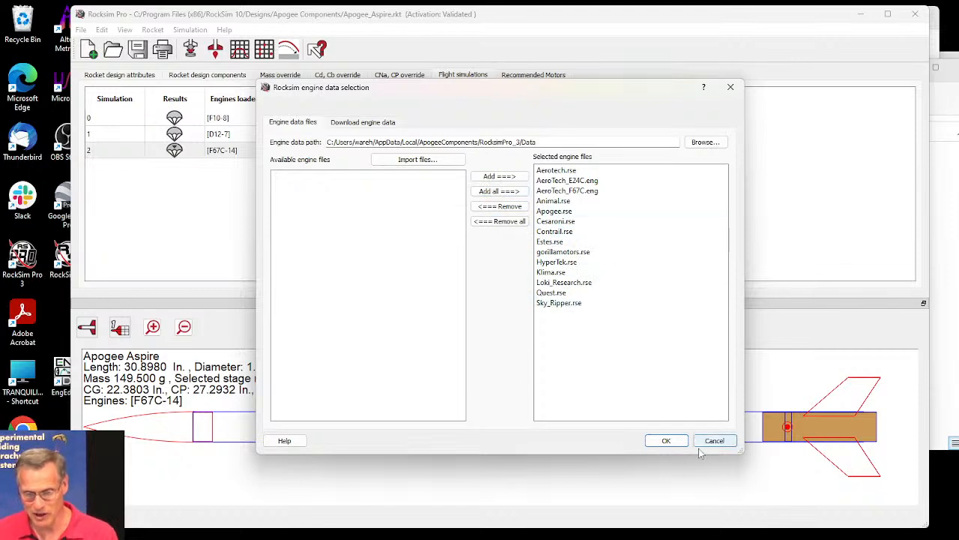
click(667, 441)
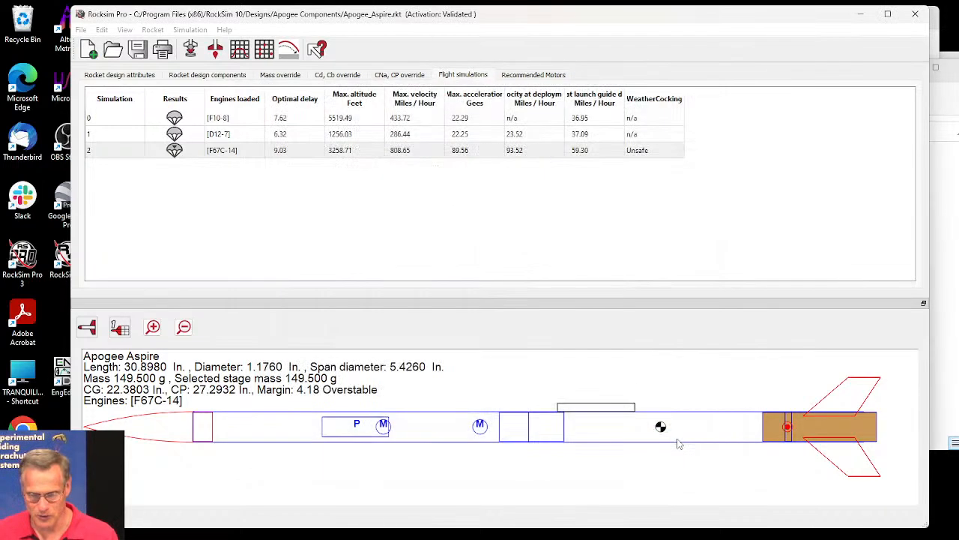
Look through the engines matching the 29 mm mount in the engine selection, then leave the simulation properties without changing the engine.
click(190, 50)
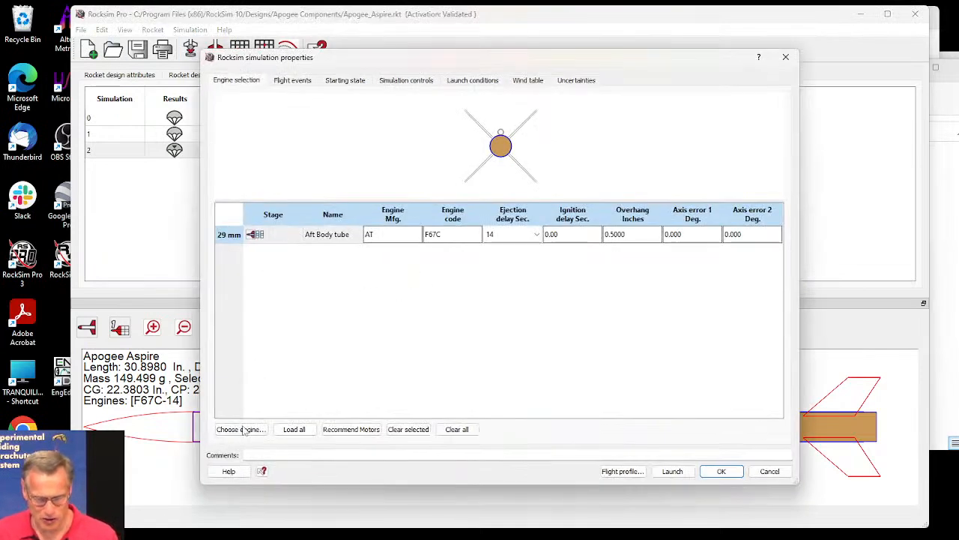
click(242, 430)
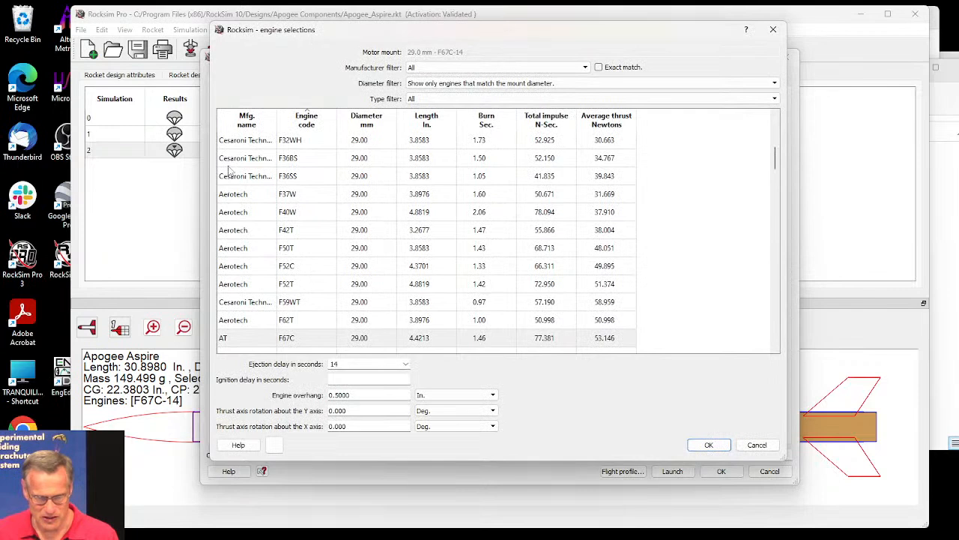
click(234, 139)
scroll(248, 324, down, 10)
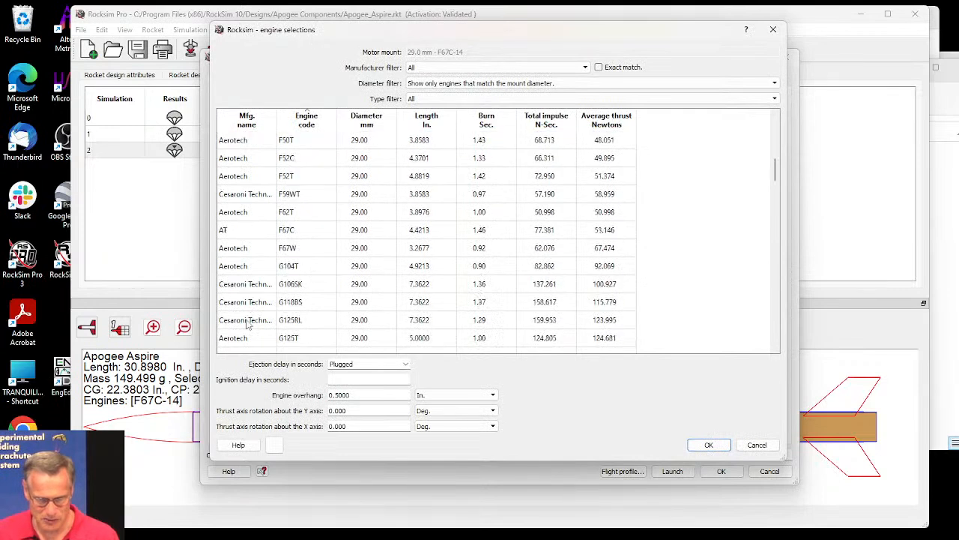
scroll(251, 323, down, 12)
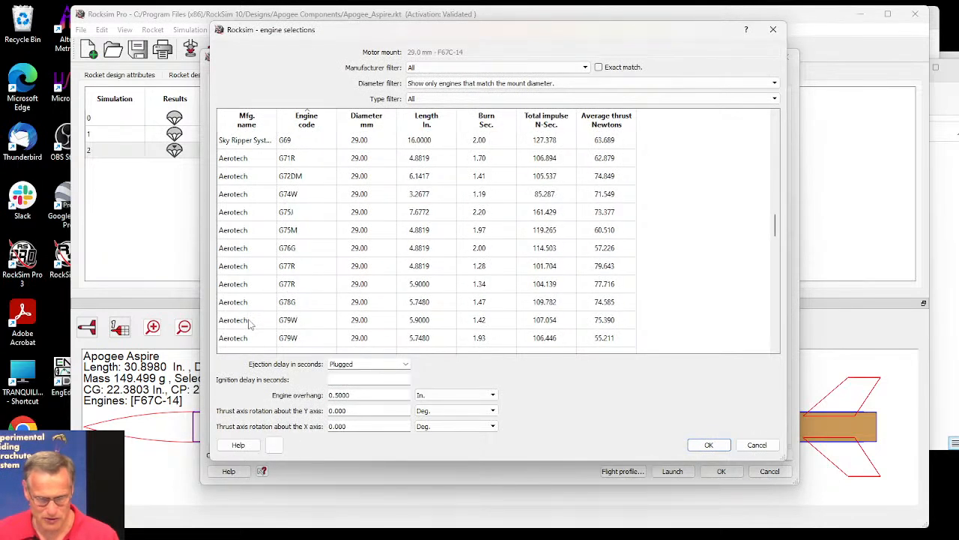
scroll(253, 324, down, 10)
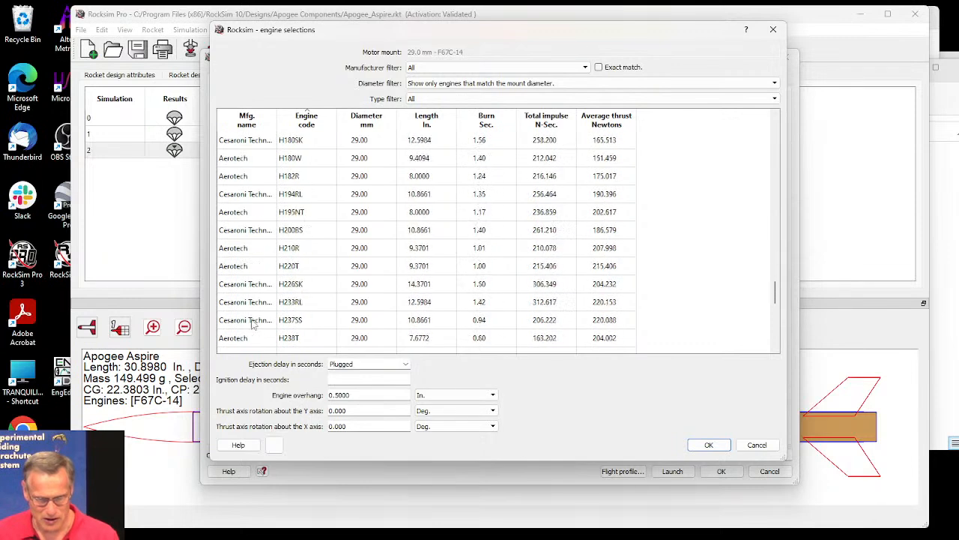
click(244, 307)
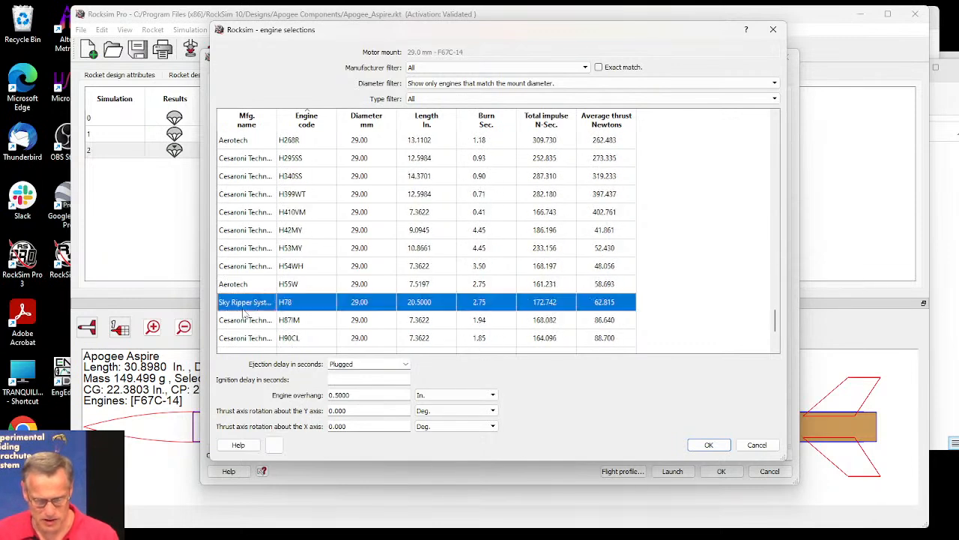
click(247, 321)
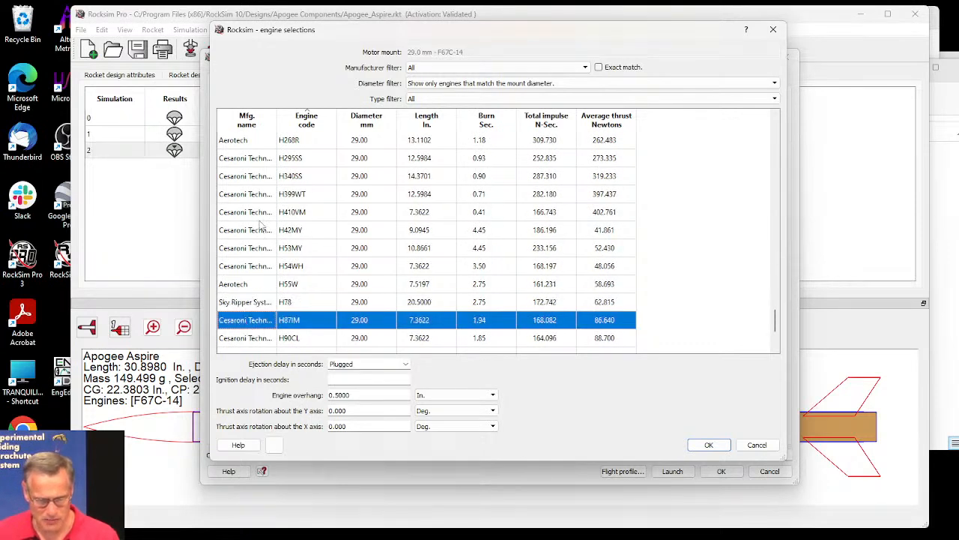
scroll(277, 310, down, 2)
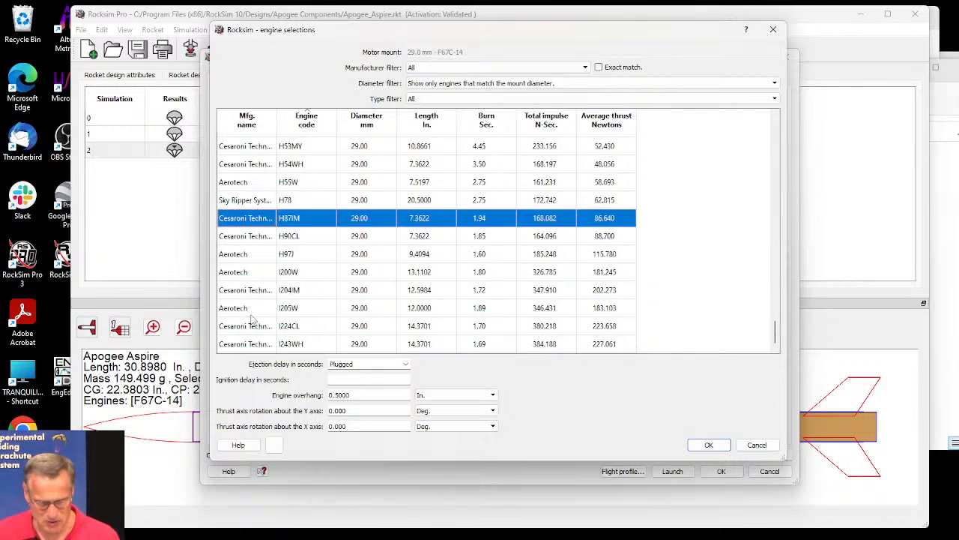
scroll(232, 270, up, 6)
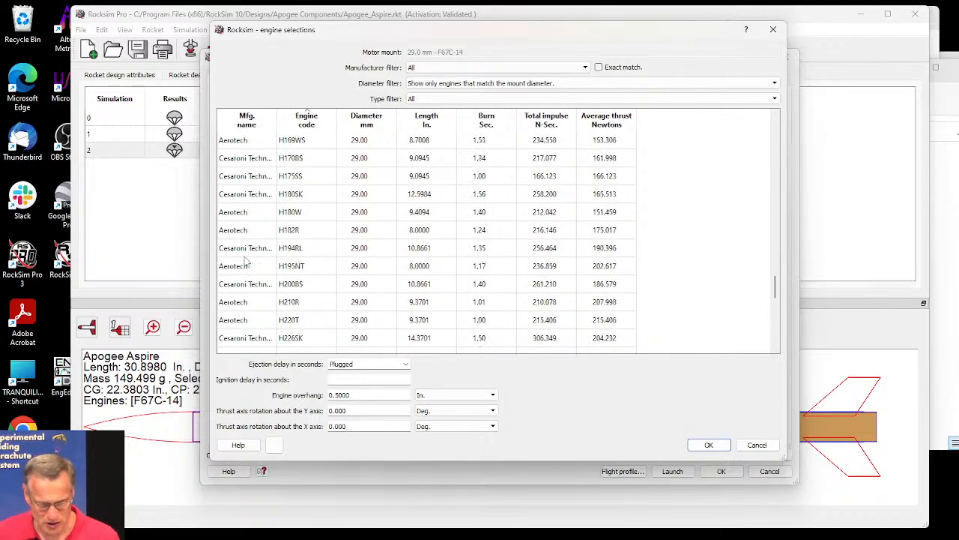
scroll(245, 259, up, 8)
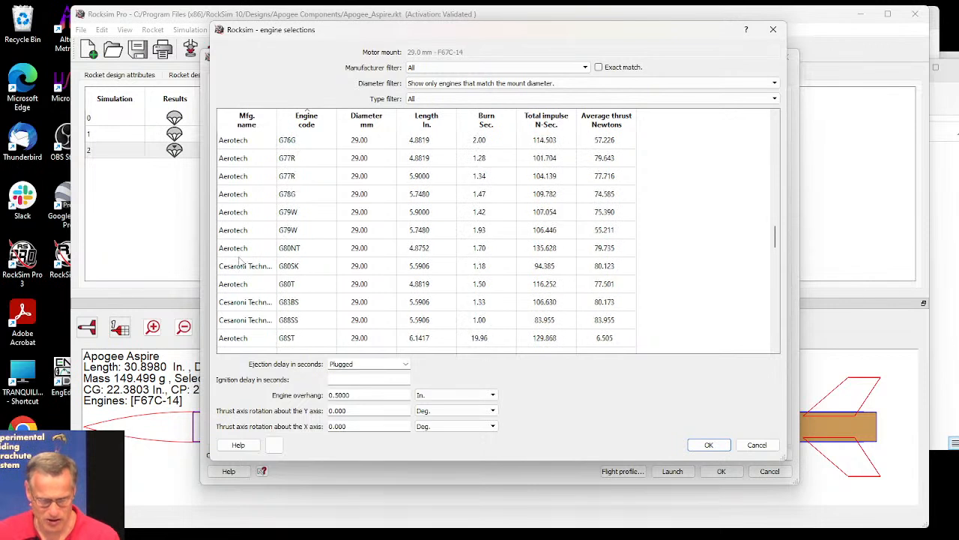
click(297, 267)
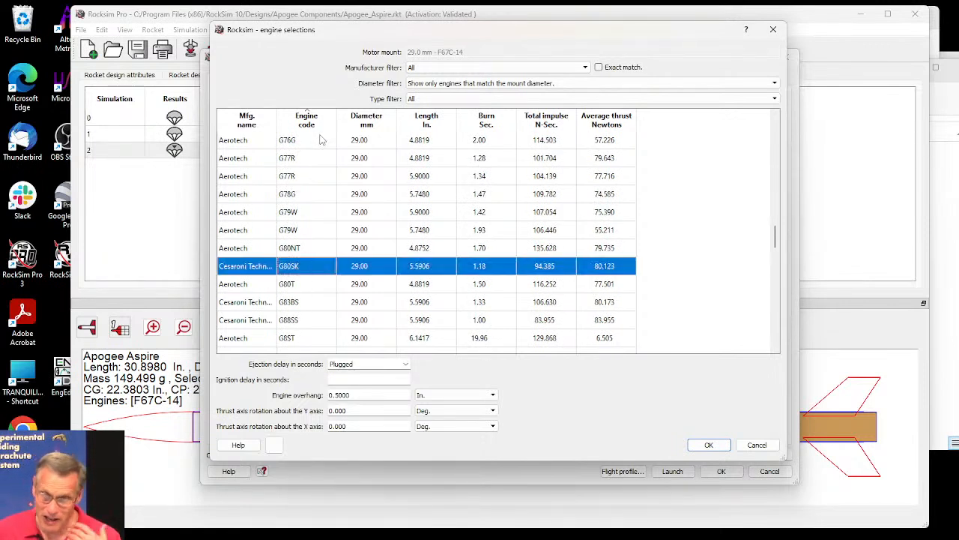
click(756, 444)
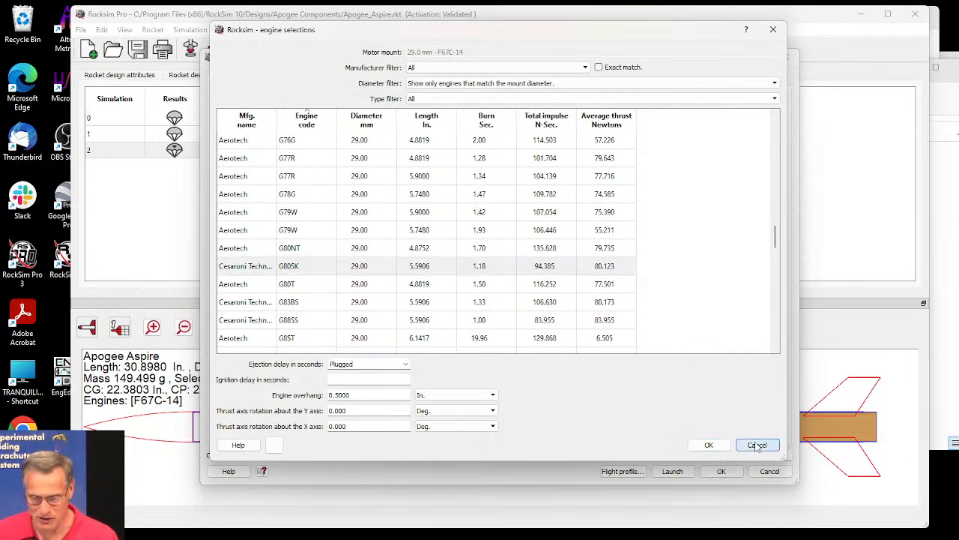
click(770, 470)
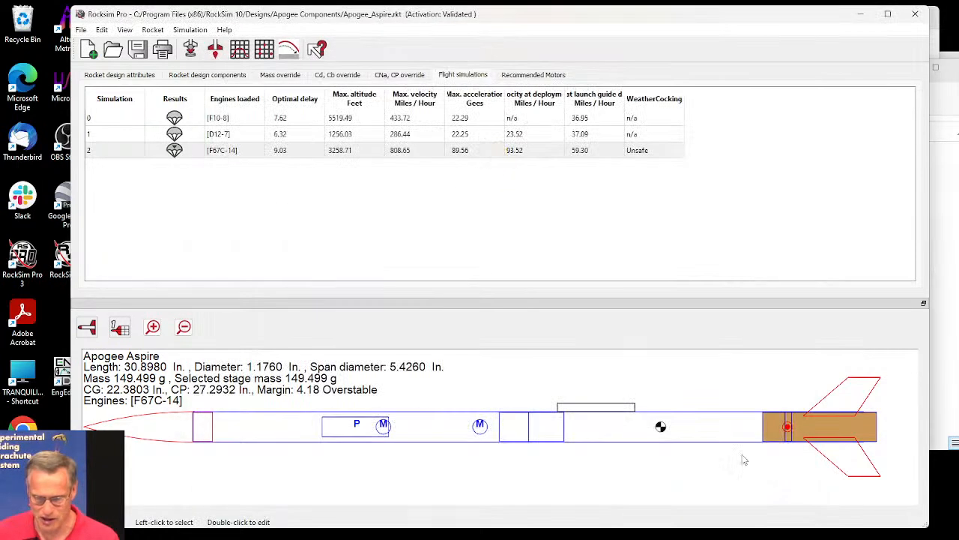
Reopen the engine data selection and remove Sky_Ripper.rse, Loki_Research.rse and Klima.rse from the selected engine files.
click(80, 30)
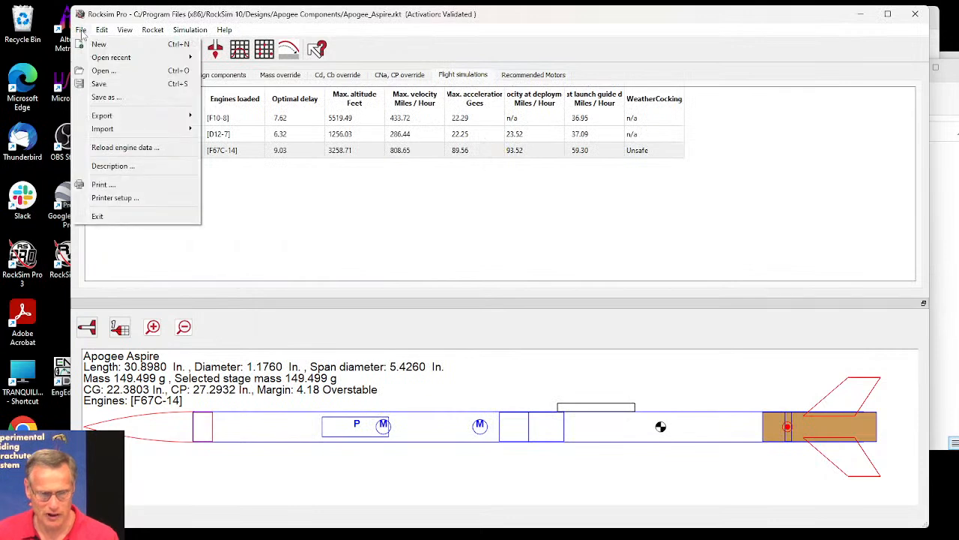
click(116, 149)
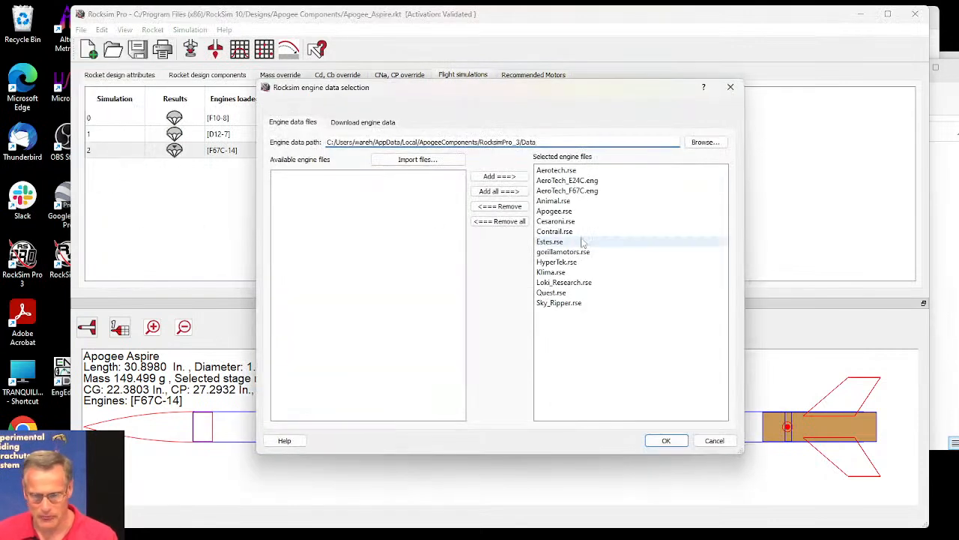
click(574, 304)
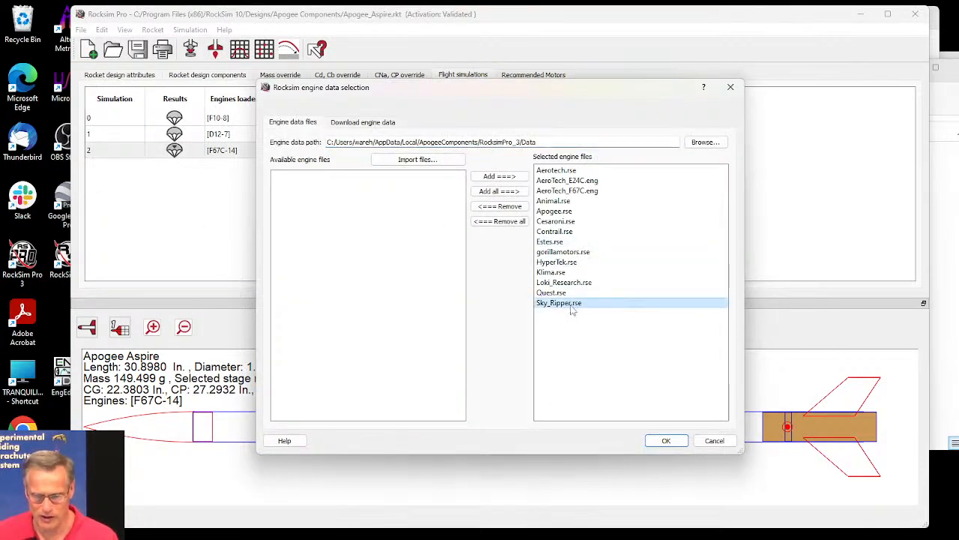
click(500, 206)
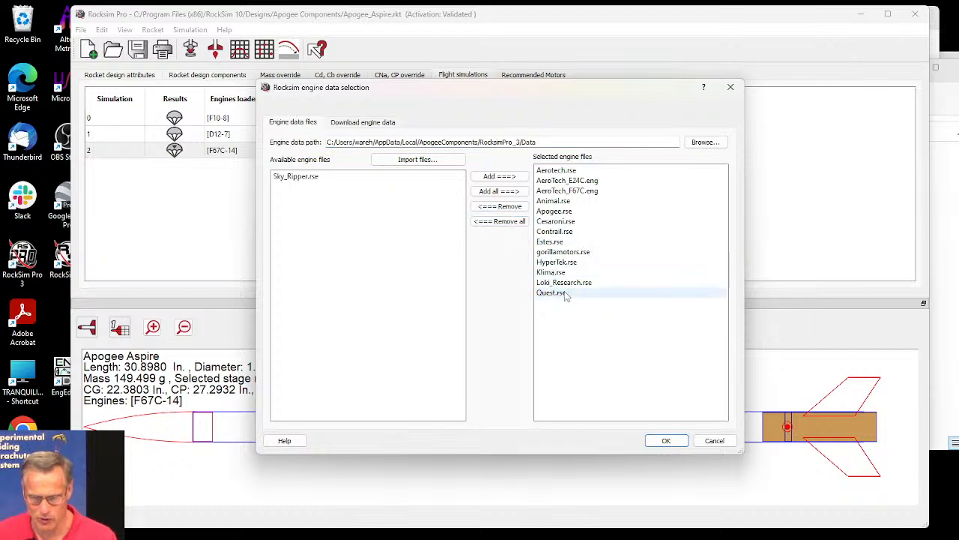
click(561, 283)
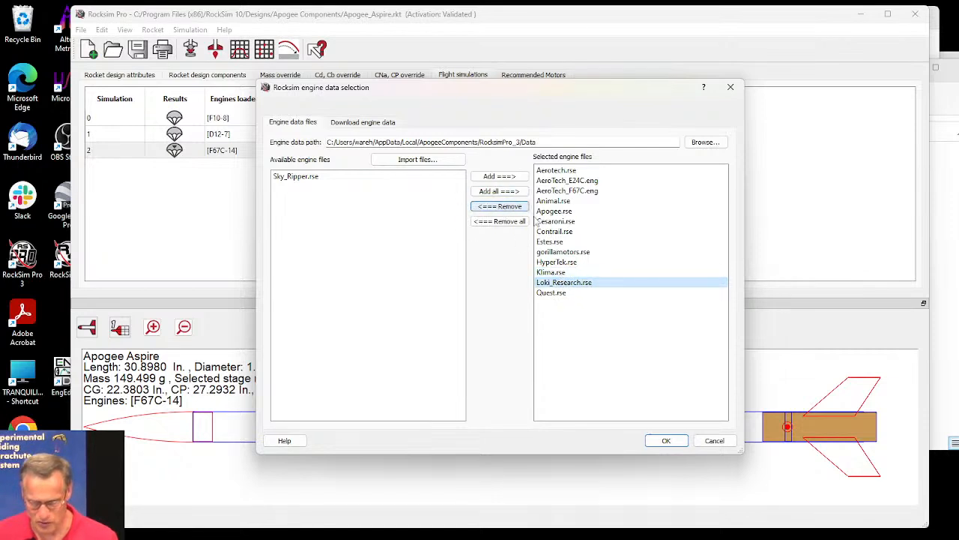
click(500, 207)
click(550, 272)
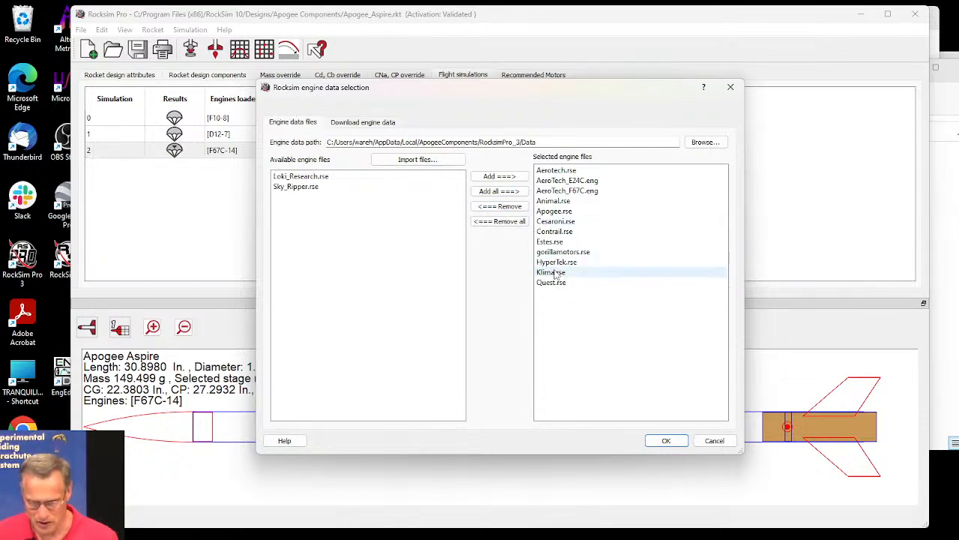
click(500, 207)
Remove HyperTek.rse, gorillamotors.rse, Contrail.rse and Animal.rse from the selected engine files and accept the engine data selection.
click(555, 262)
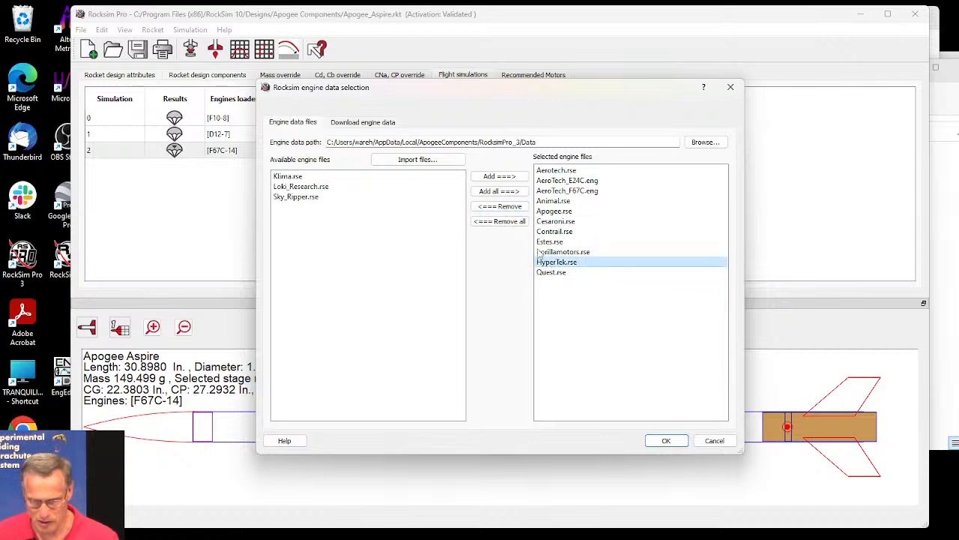
click(500, 207)
click(562, 252)
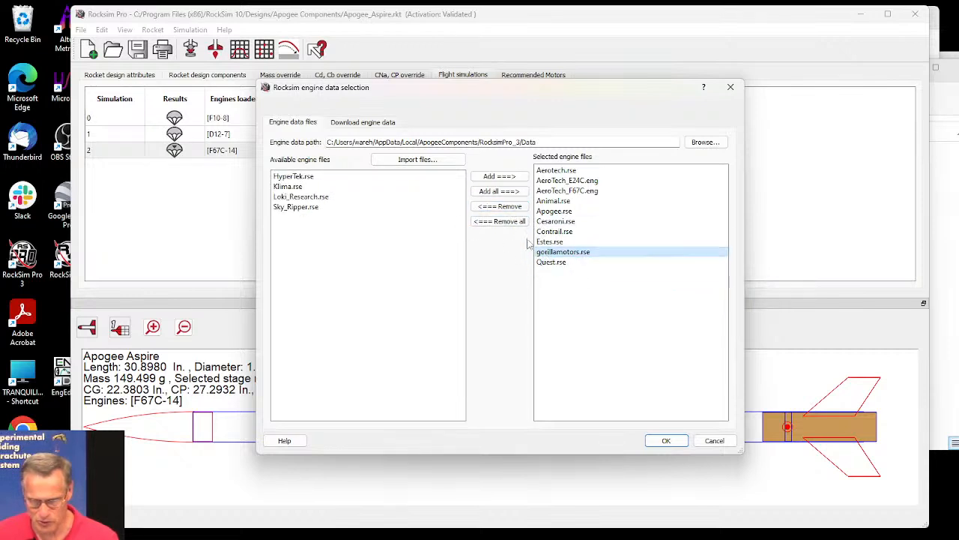
click(500, 207)
click(555, 234)
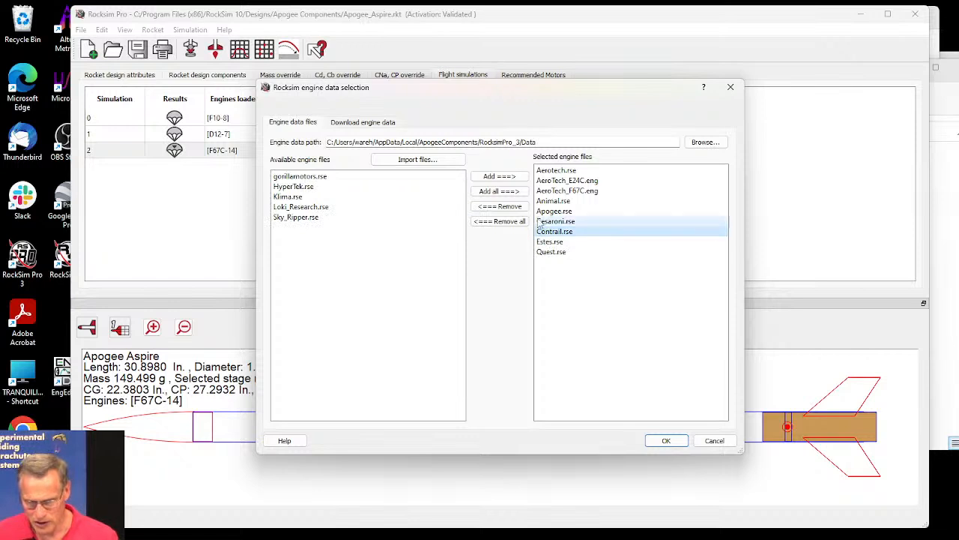
click(500, 207)
click(553, 201)
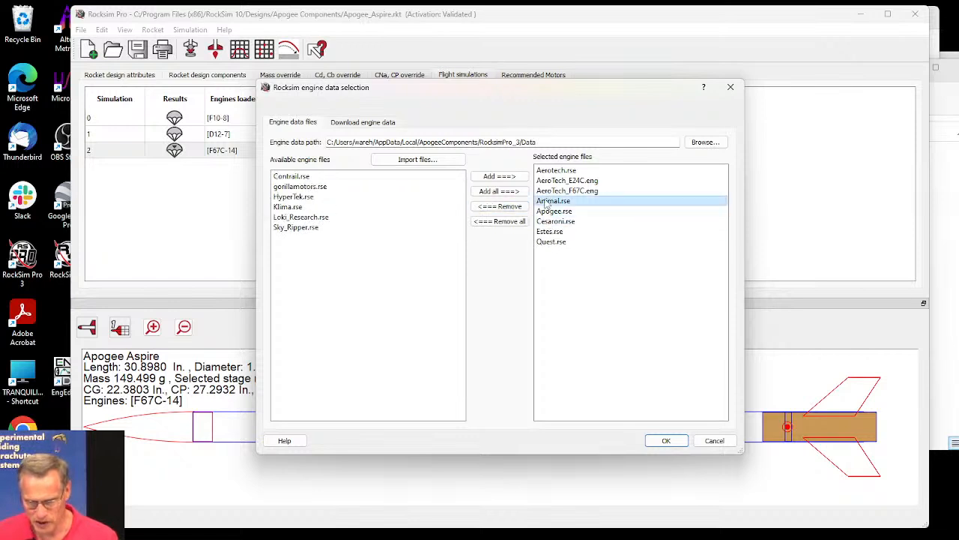
click(500, 207)
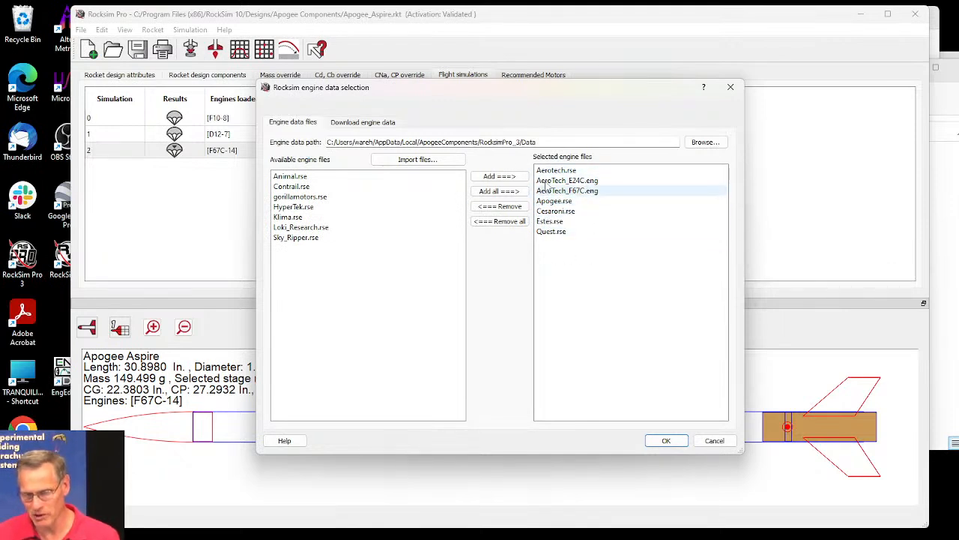
click(669, 442)
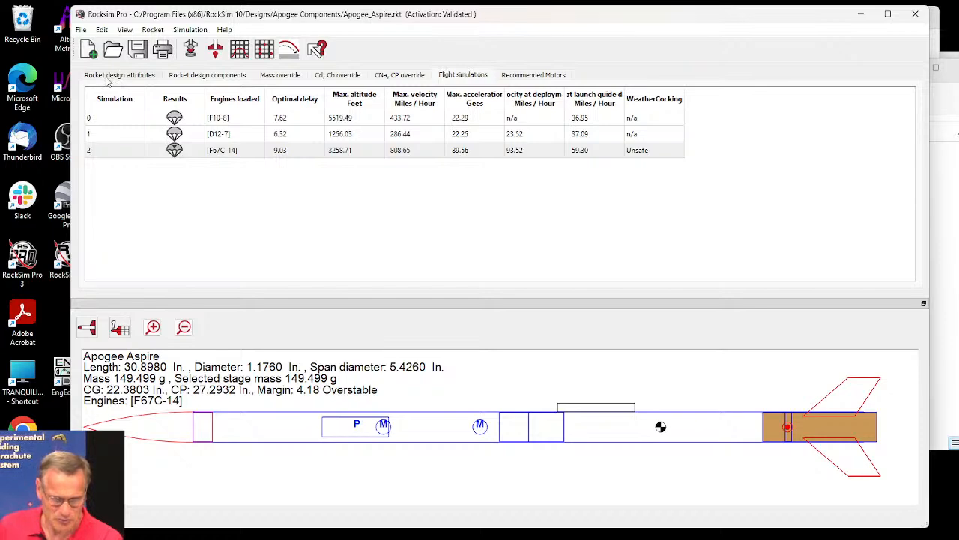
Check the reduced list of 29 mm engines in the simulation's engine selection, including the Aerotech F52C, and cancel without changing the engine.
click(192, 51)
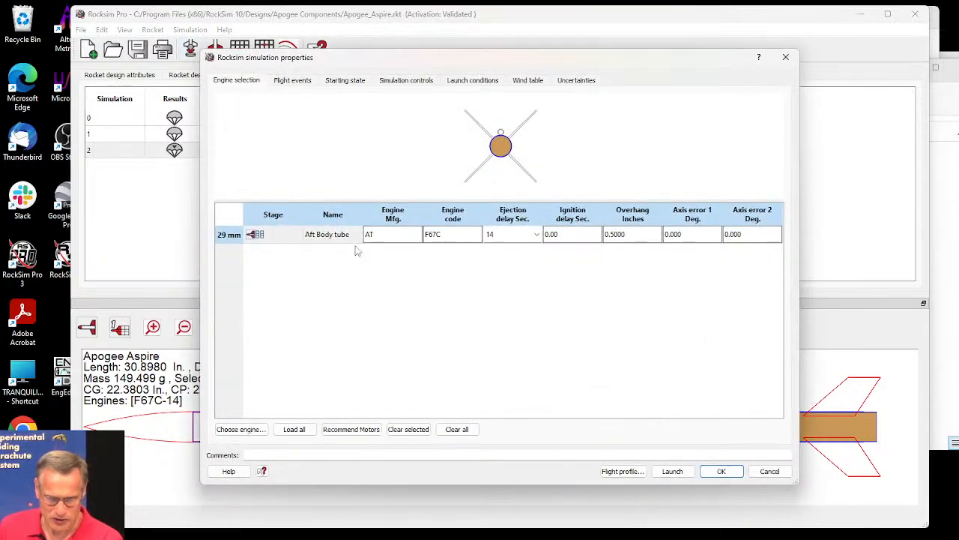
click(232, 428)
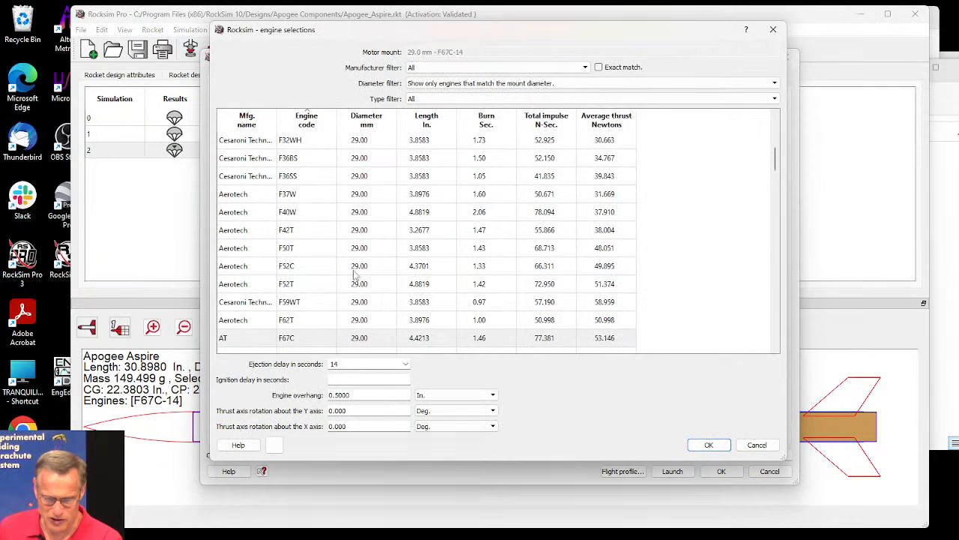
click(296, 273)
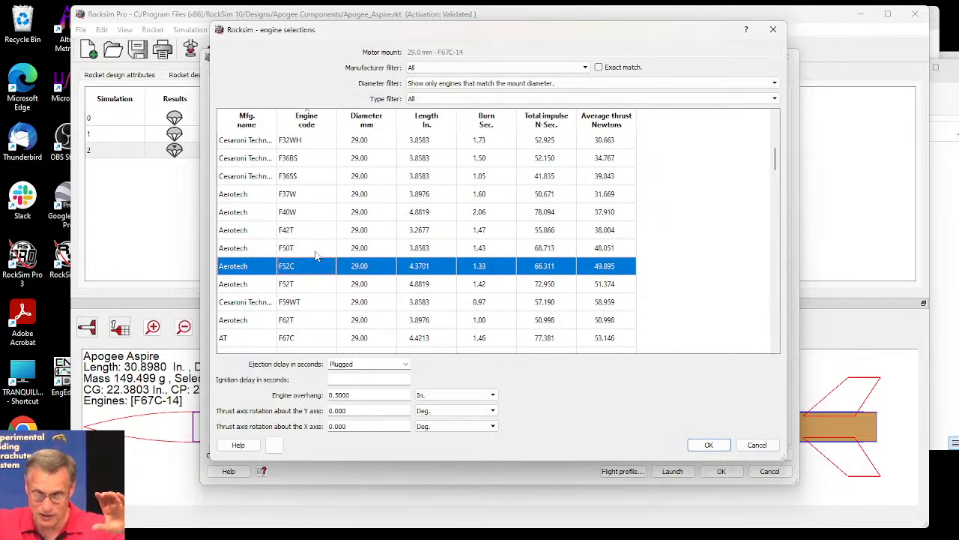
click(756, 445)
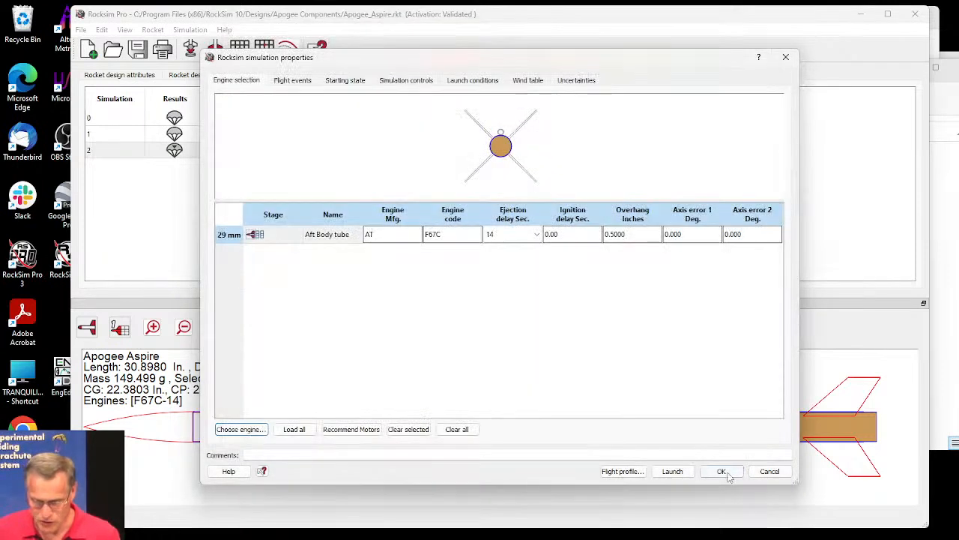
click(766, 473)
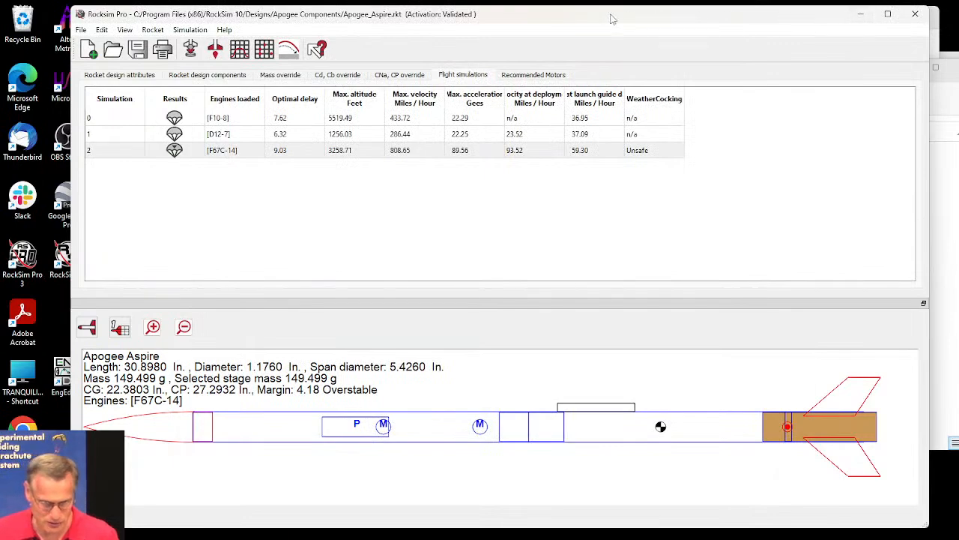
Move the RockSim window aside to uncover the desktop and launch EngEdit 10.
drag(522, 23, 627, 30)
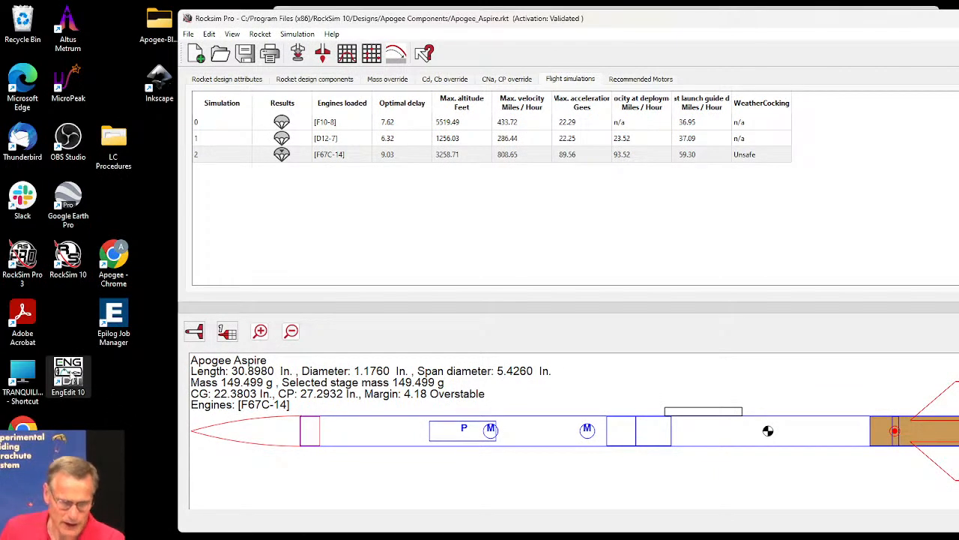
click(75, 380)
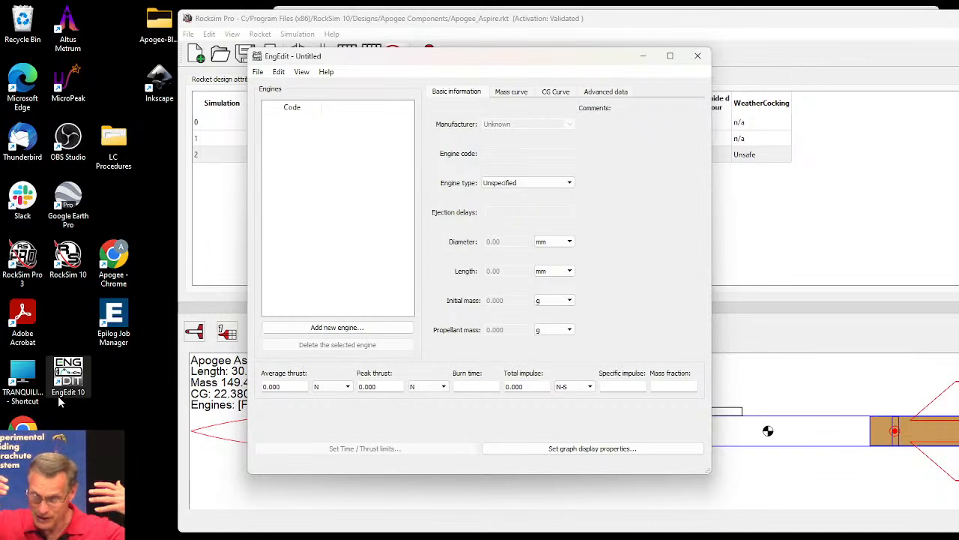
click(700, 66)
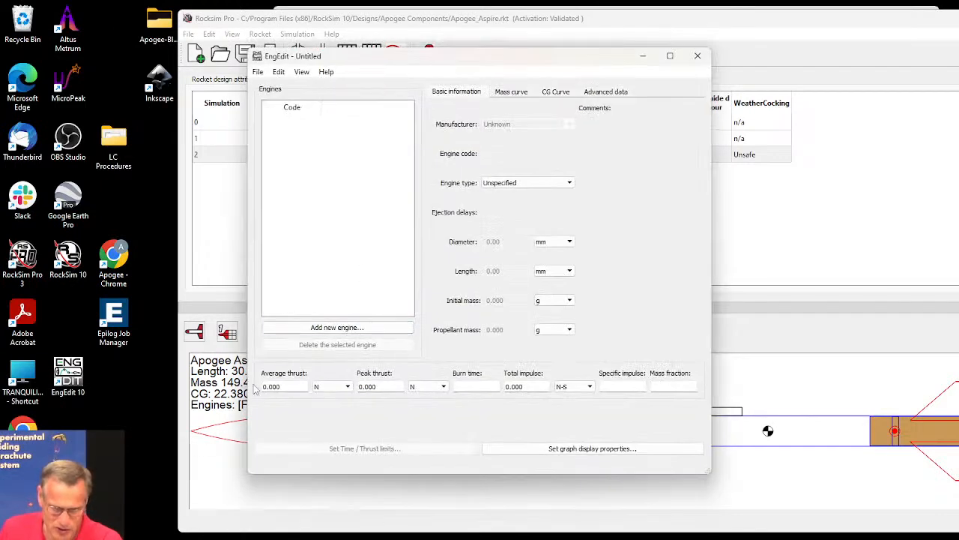
Start opening an engine file, look into the Rocksim_1 folder, and go to the Data folder of RocksimPro_3.
click(258, 72)
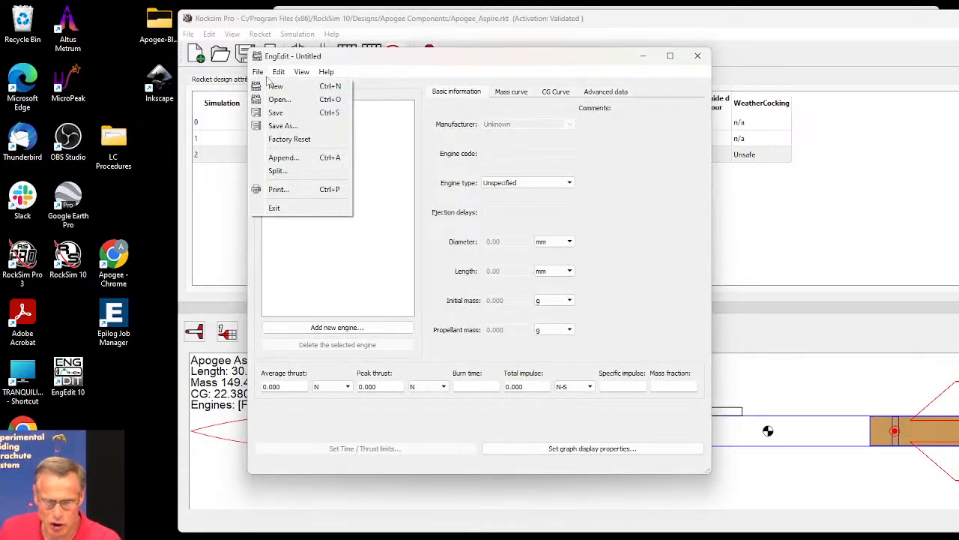
click(279, 100)
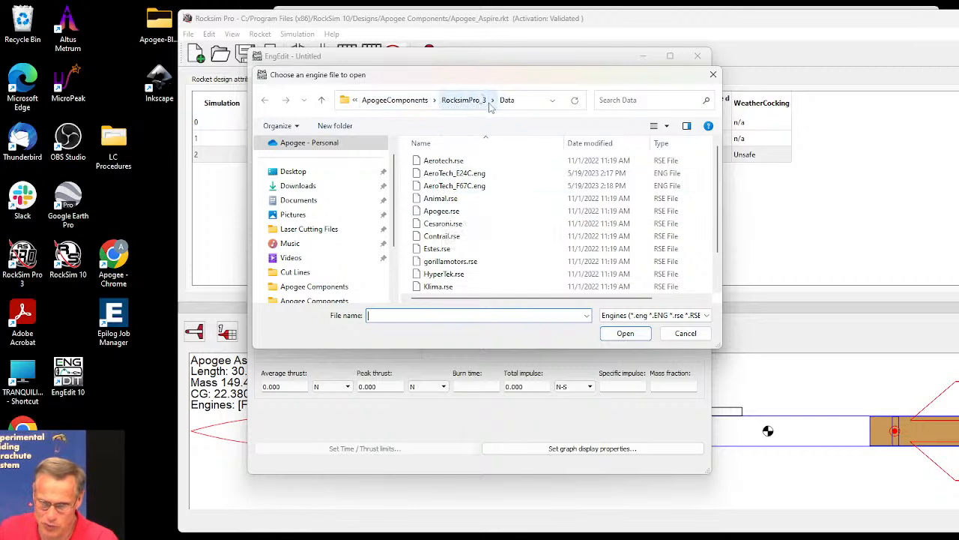
click(395, 100)
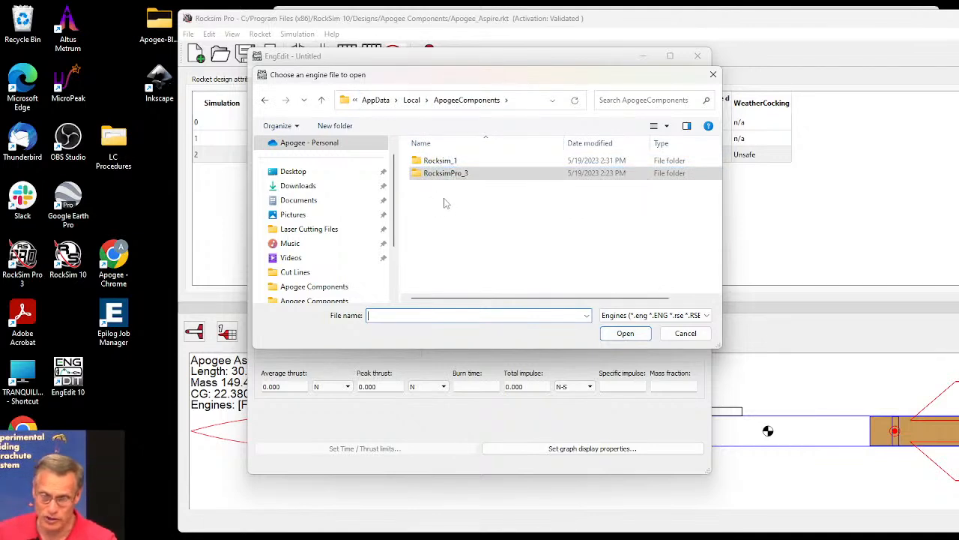
double_click(448, 161)
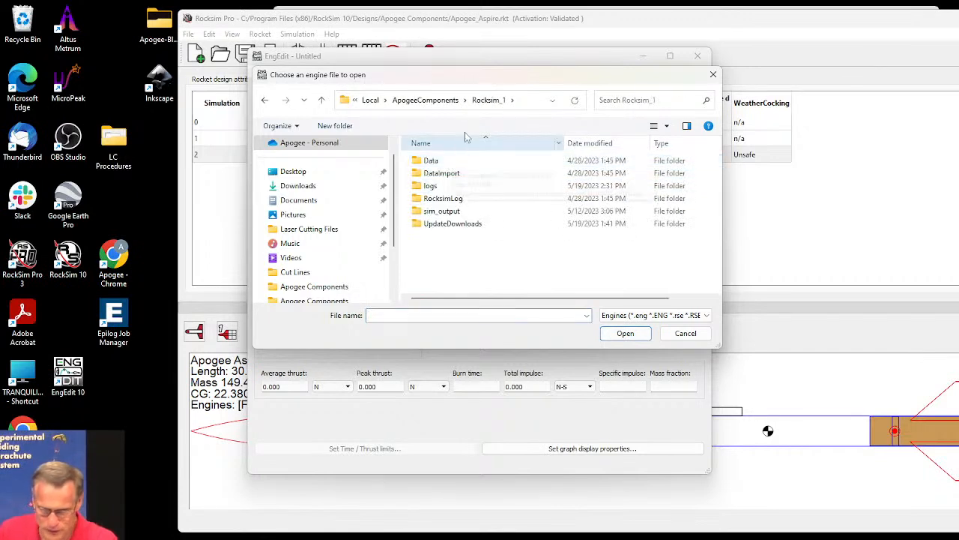
click(435, 99)
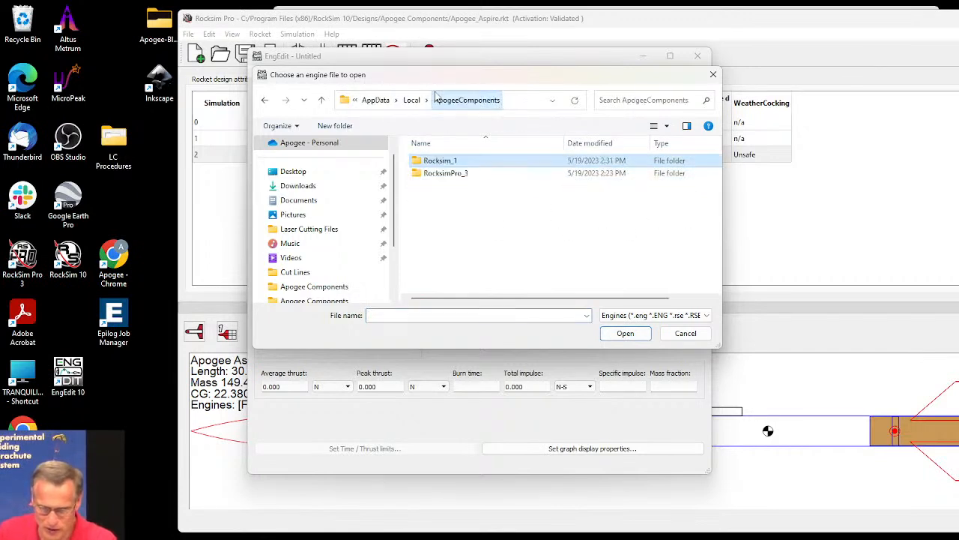
double_click(435, 173)
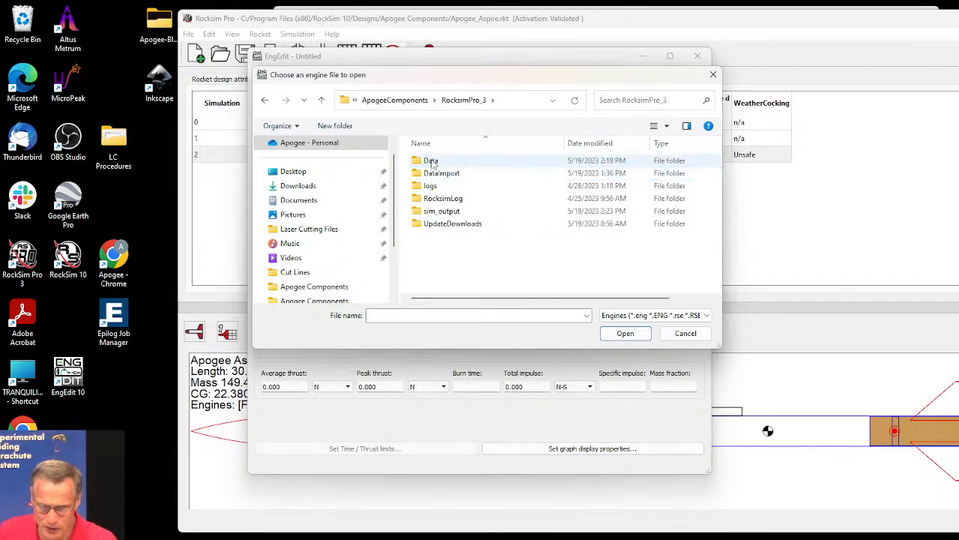
double_click(435, 162)
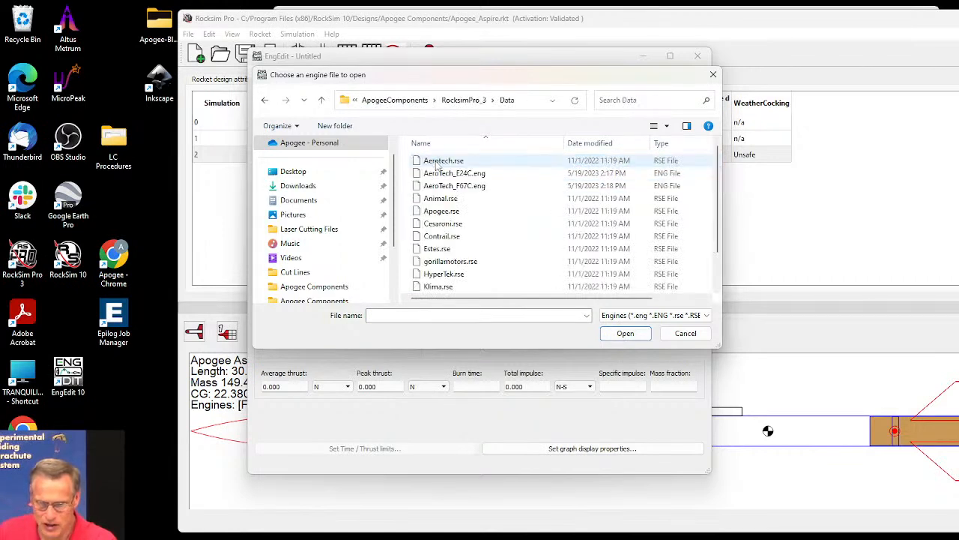
Widen the file dialog to show all file details and open Aerotech.rse.
click(439, 162)
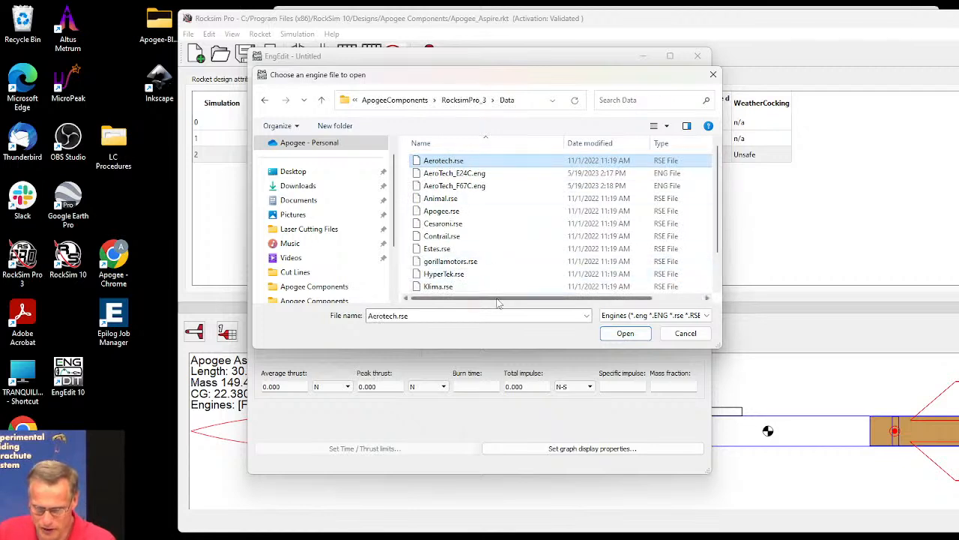
drag(501, 298, 604, 303)
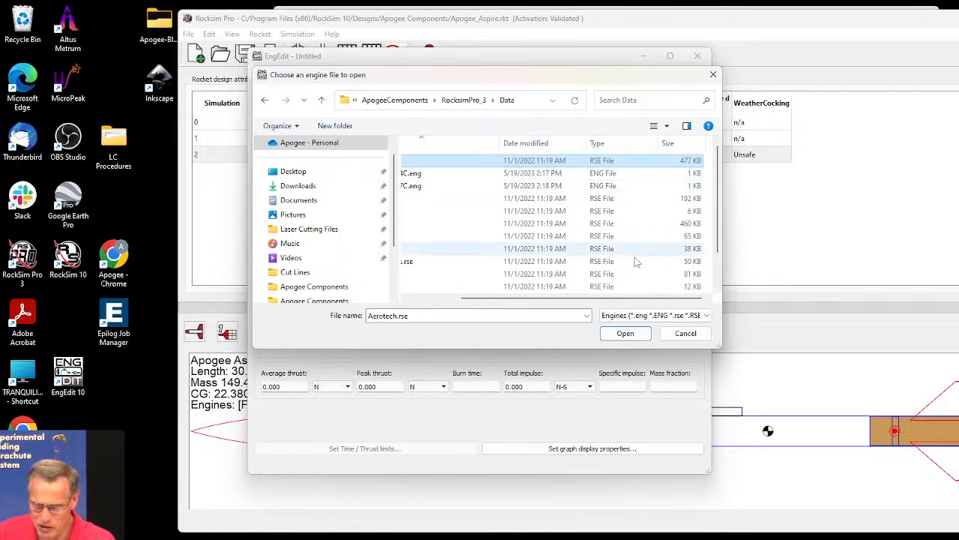
drag(720, 346, 865, 343)
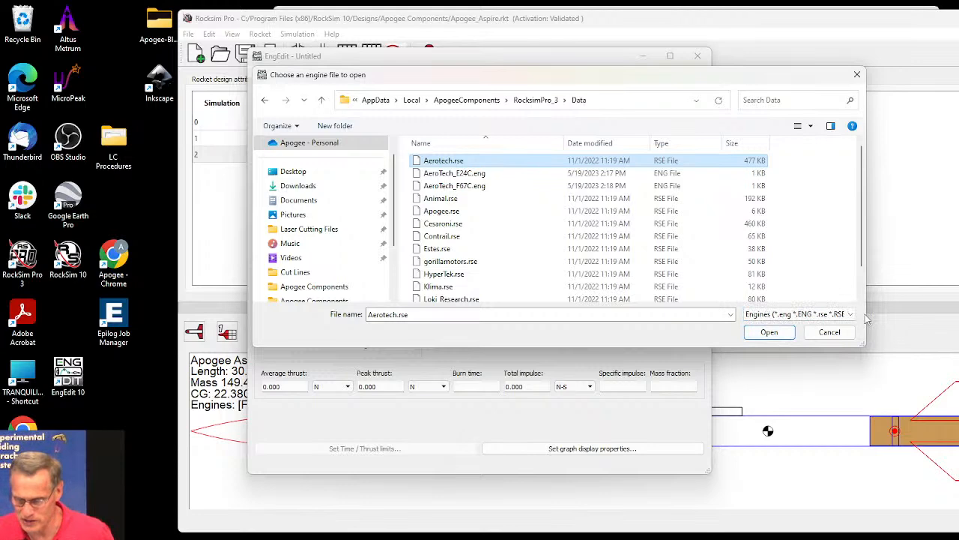
click(777, 334)
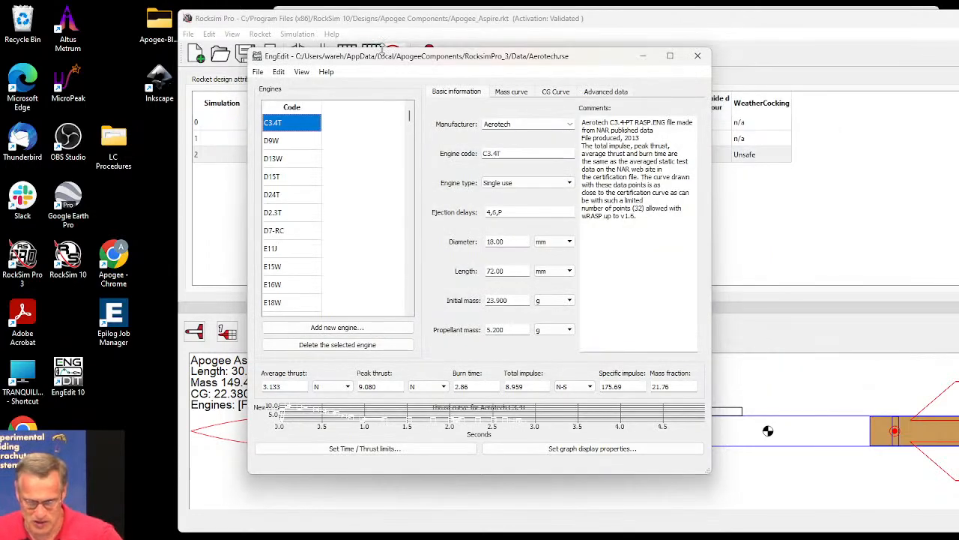
Enlarge the EngEdit window and give the thrust curve graph more height beneath the engine information.
drag(382, 48, 365, 7)
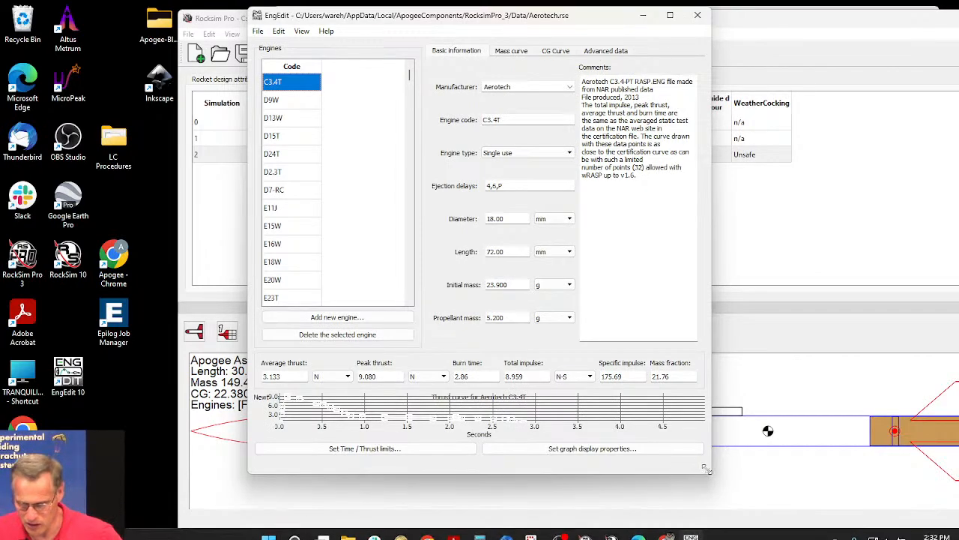
drag(709, 473, 948, 504)
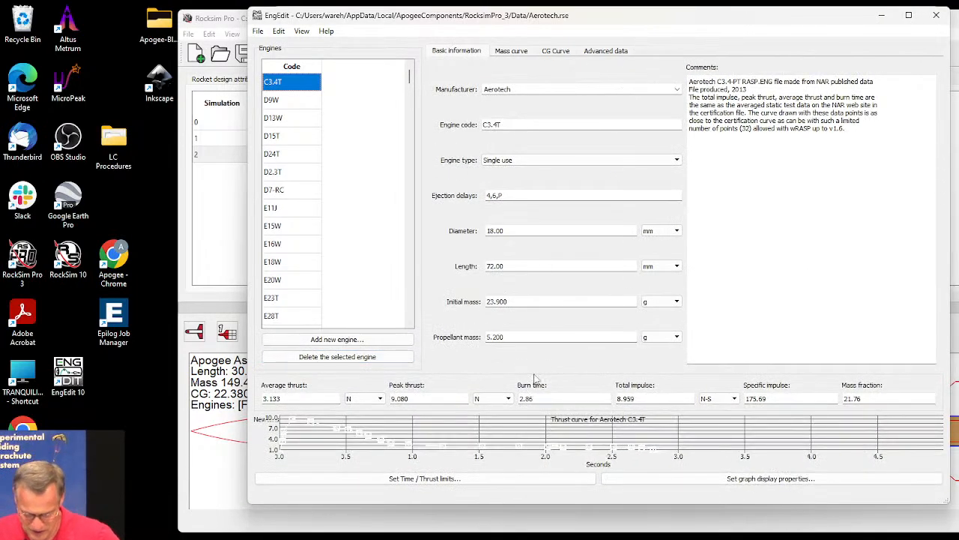
drag(536, 378, 516, 237)
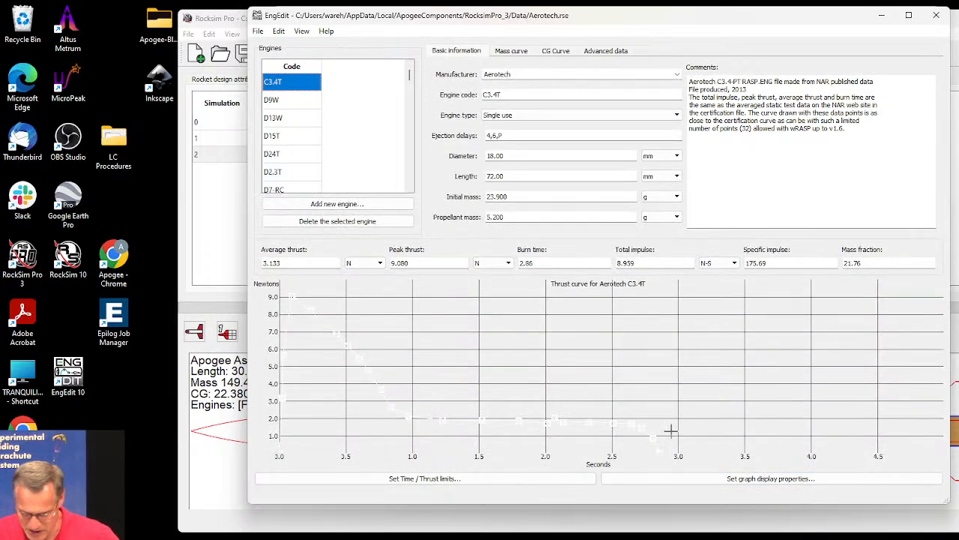
click(728, 480)
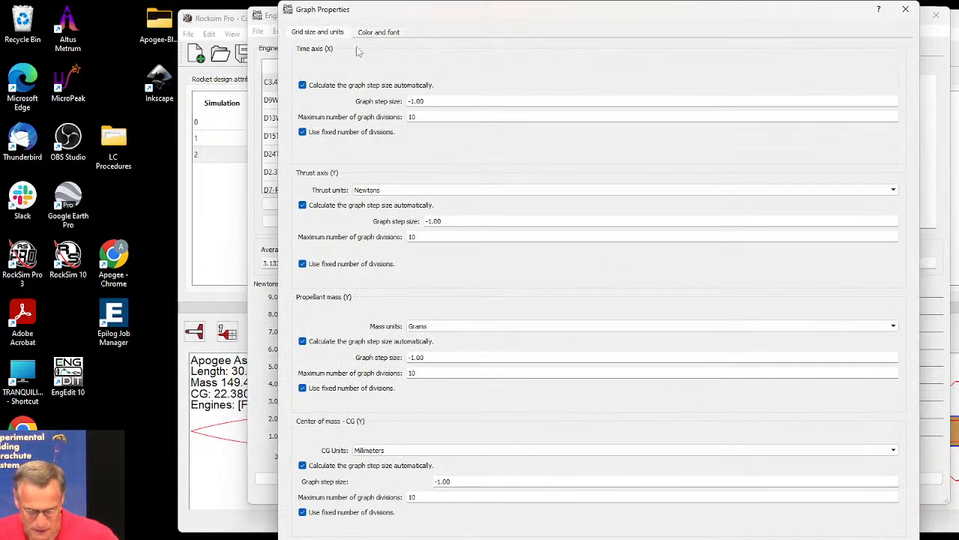
click(379, 33)
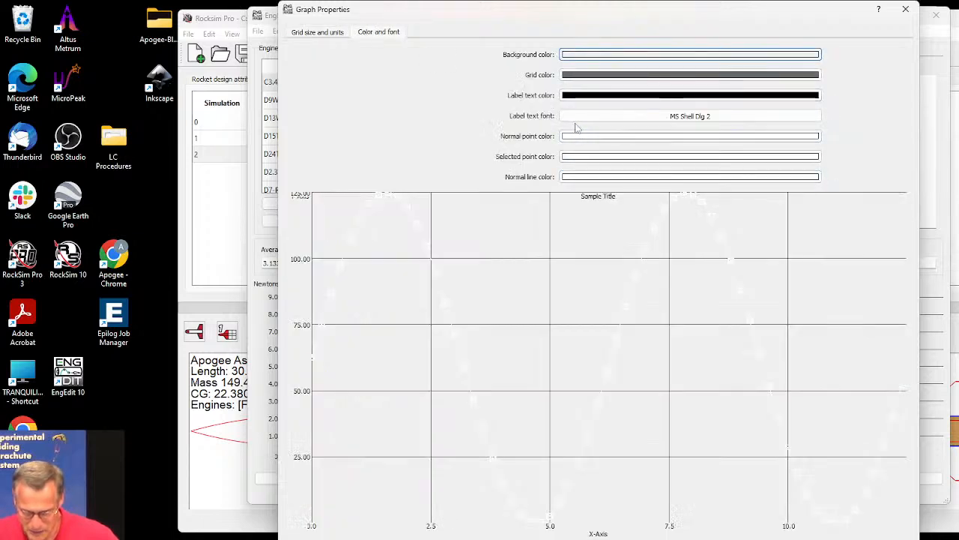
click(585, 177)
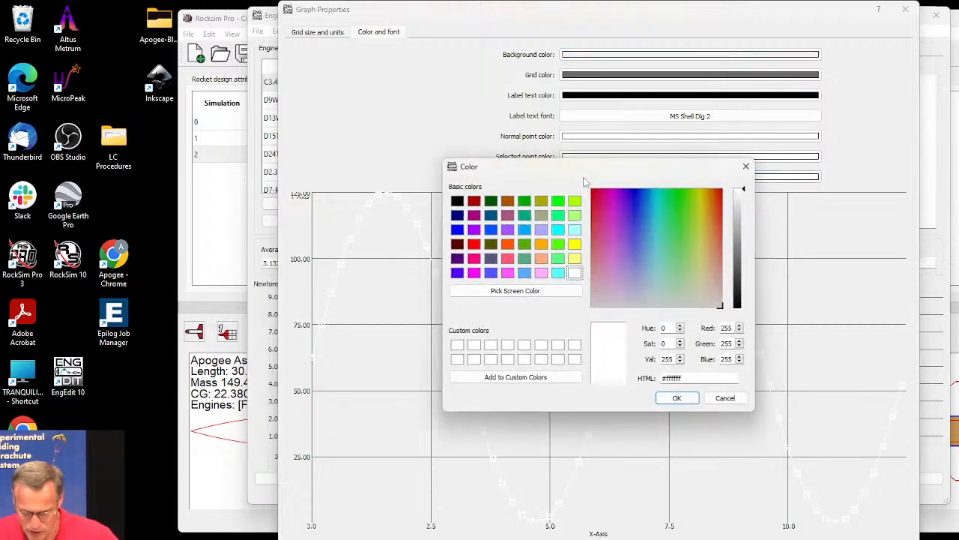
click(473, 244)
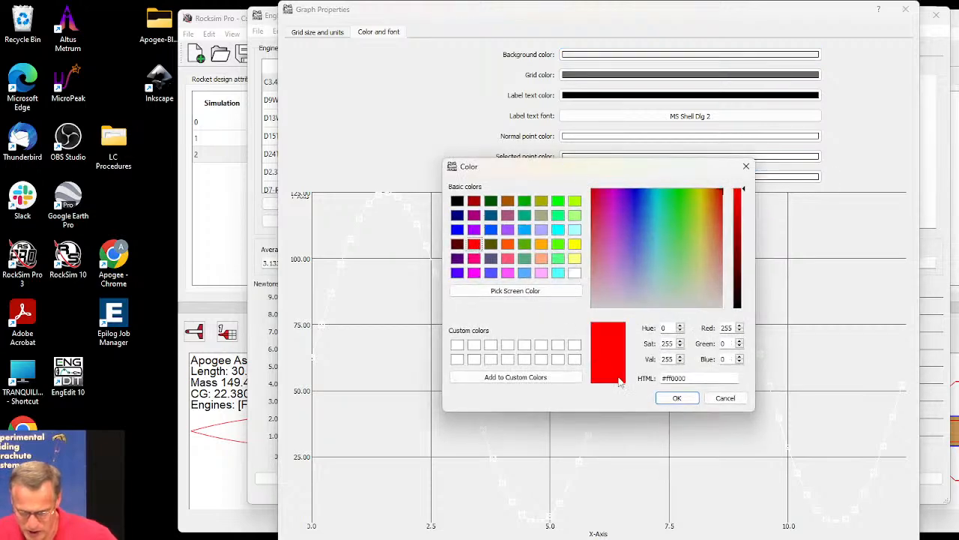
click(675, 398)
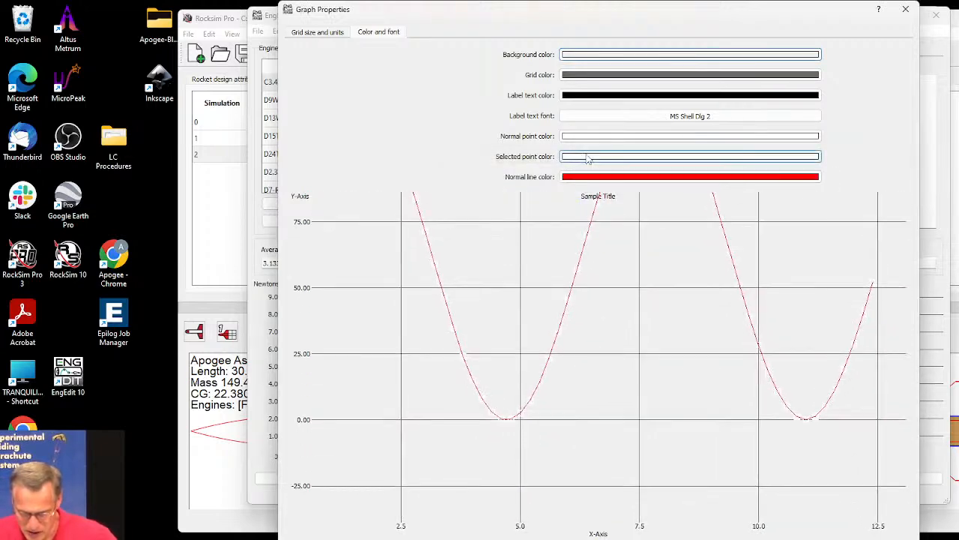
click(589, 157)
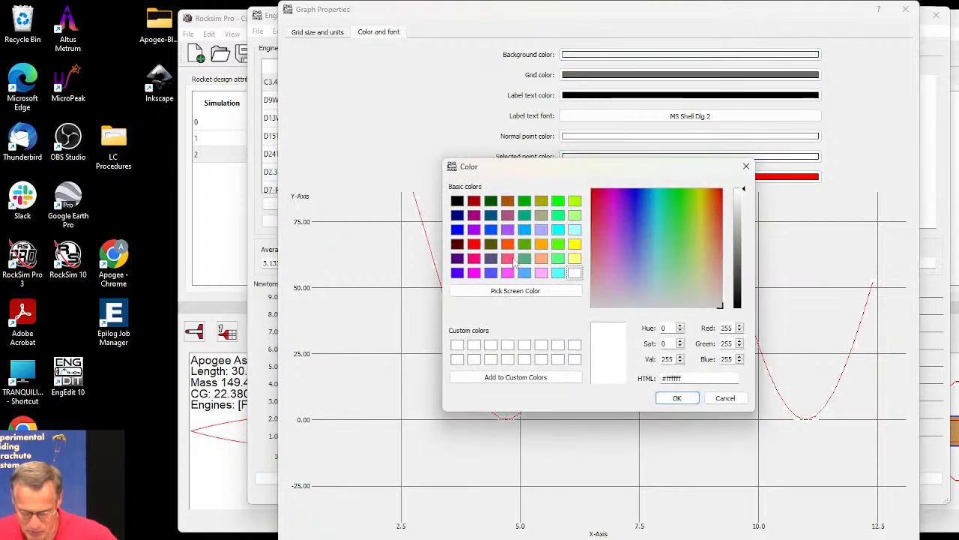
click(492, 275)
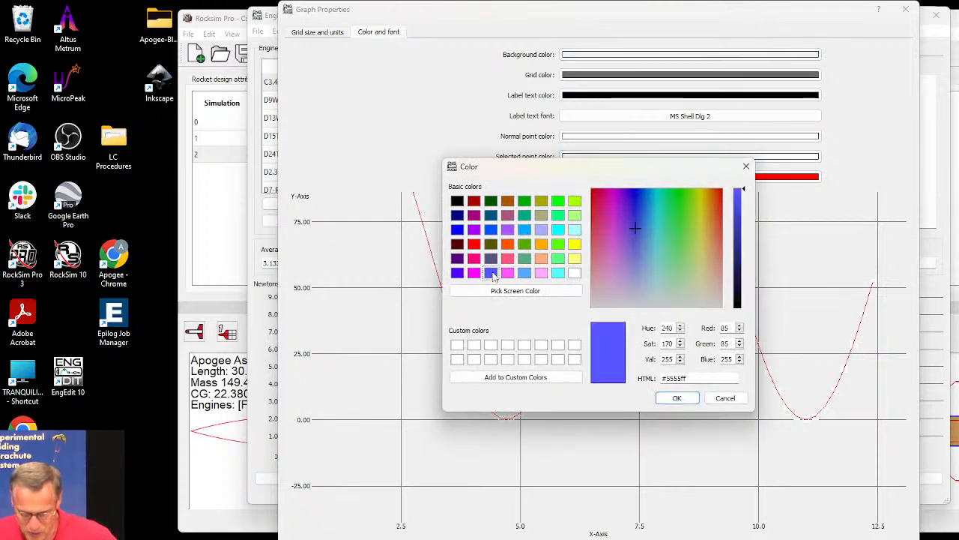
click(677, 398)
click(604, 137)
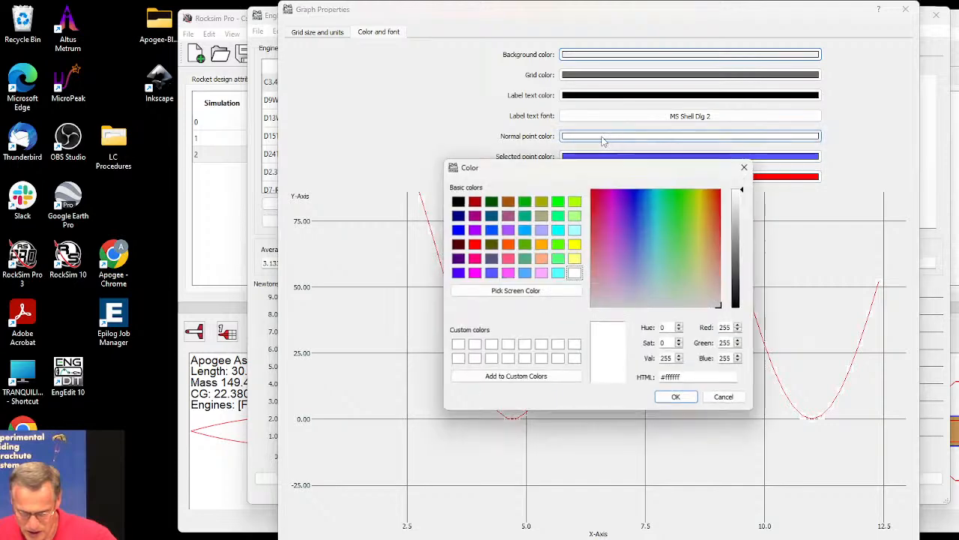
click(474, 229)
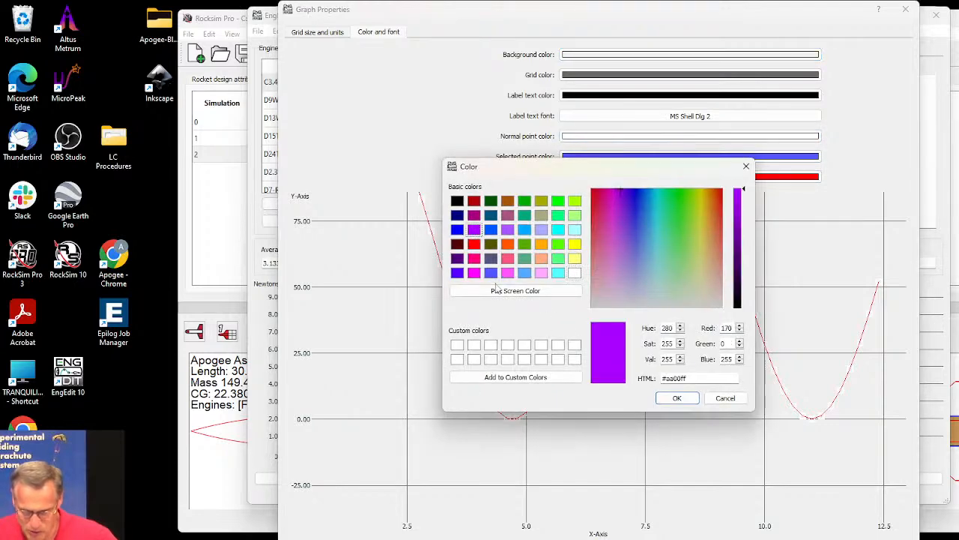
click(677, 398)
drag(677, 398, 697, 375)
click(905, 9)
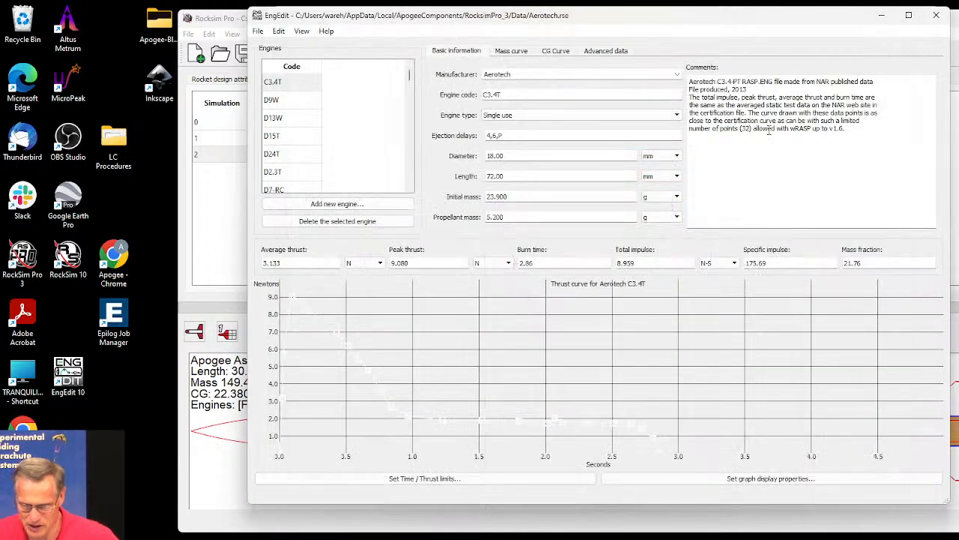
Reopen the graph display properties' color settings, move the dialog fully into view, and set normal points to red and selected points to blue.
click(677, 479)
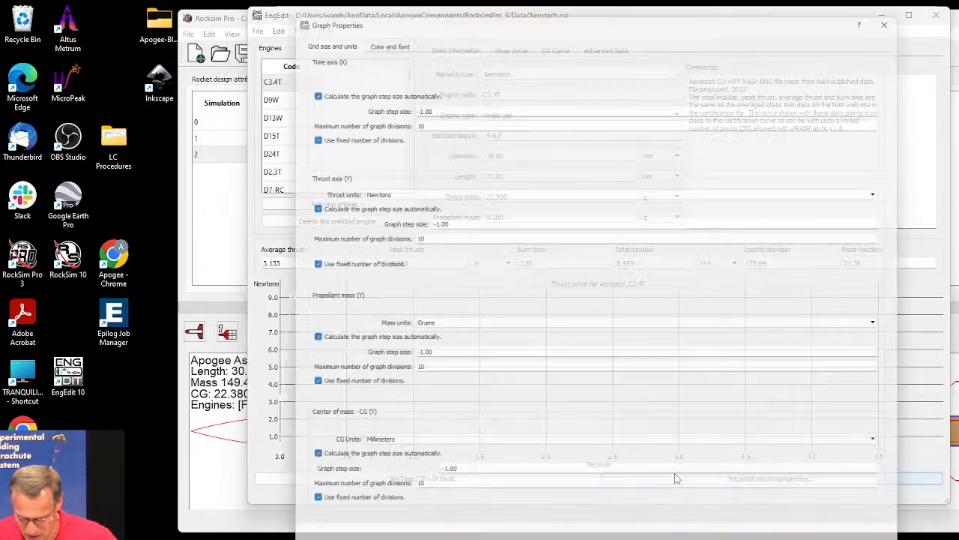
click(382, 33)
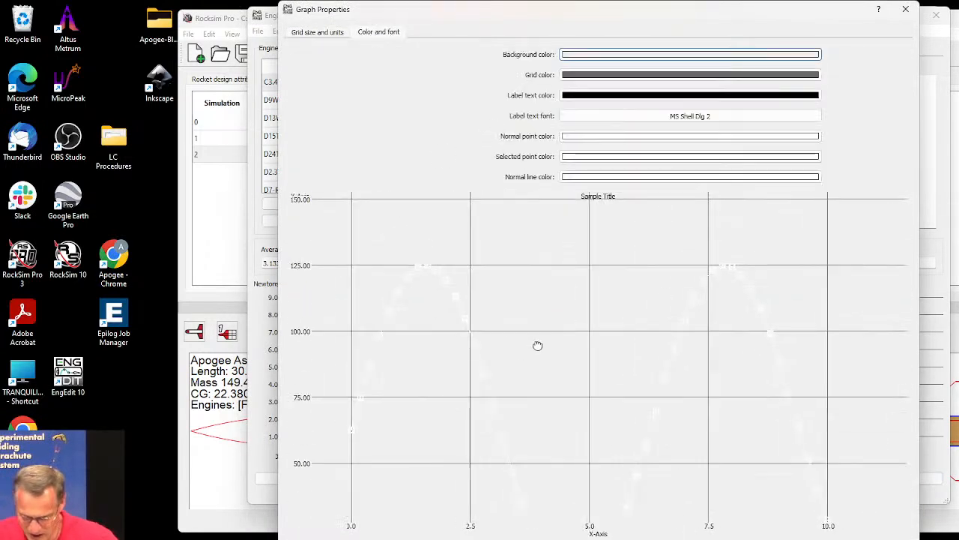
drag(702, 6, 664, 37)
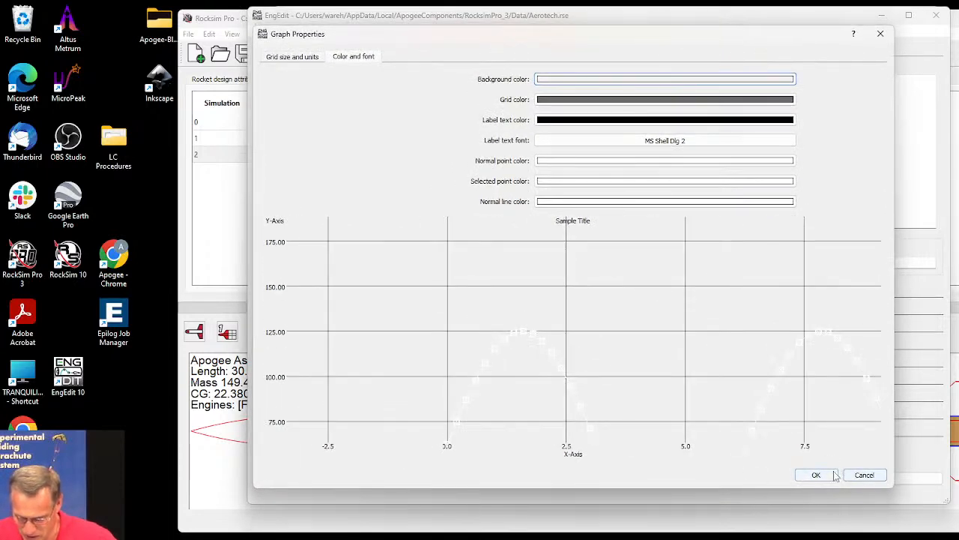
click(643, 161)
click(448, 218)
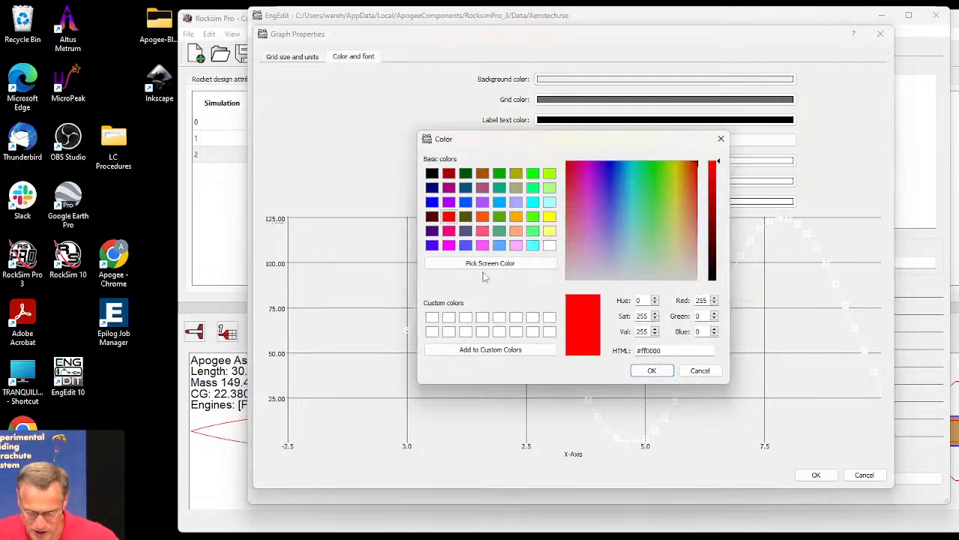
click(635, 370)
click(620, 183)
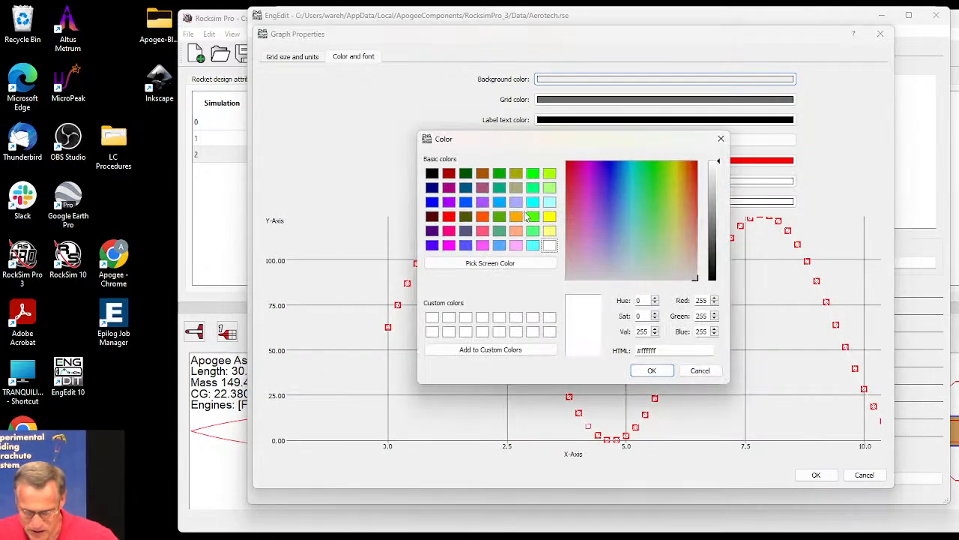
click(433, 203)
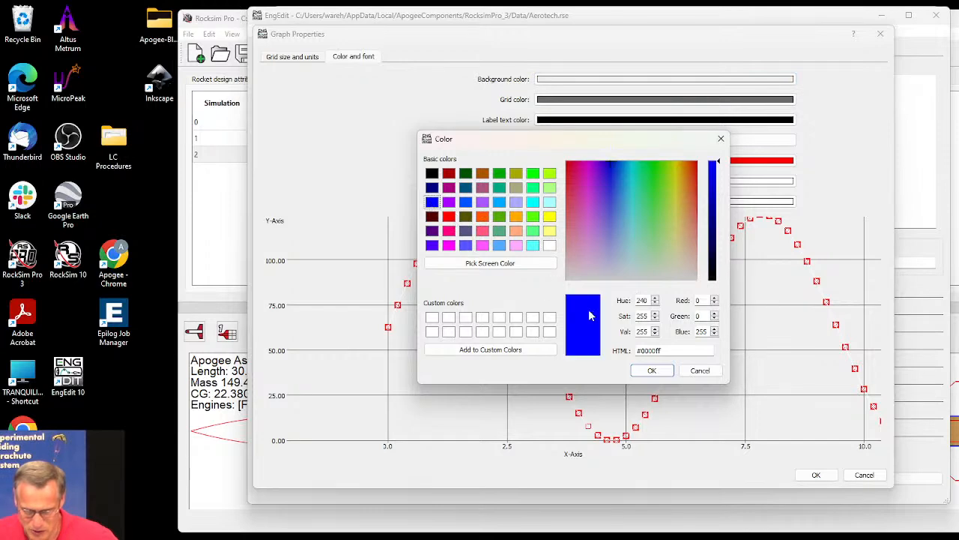
click(651, 371)
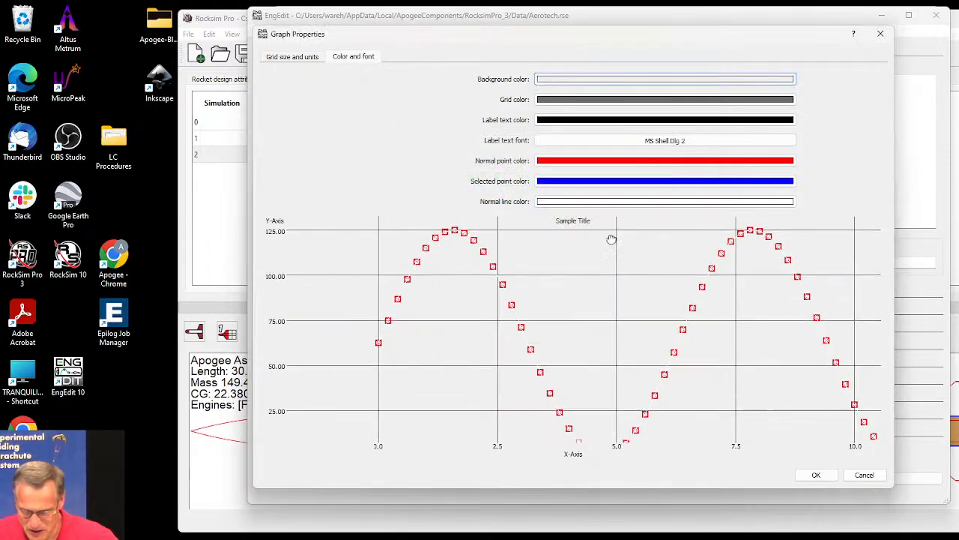
Set the normal line color to red and the normal point color to purple (#aa00ff), and apply the graph properties.
click(592, 202)
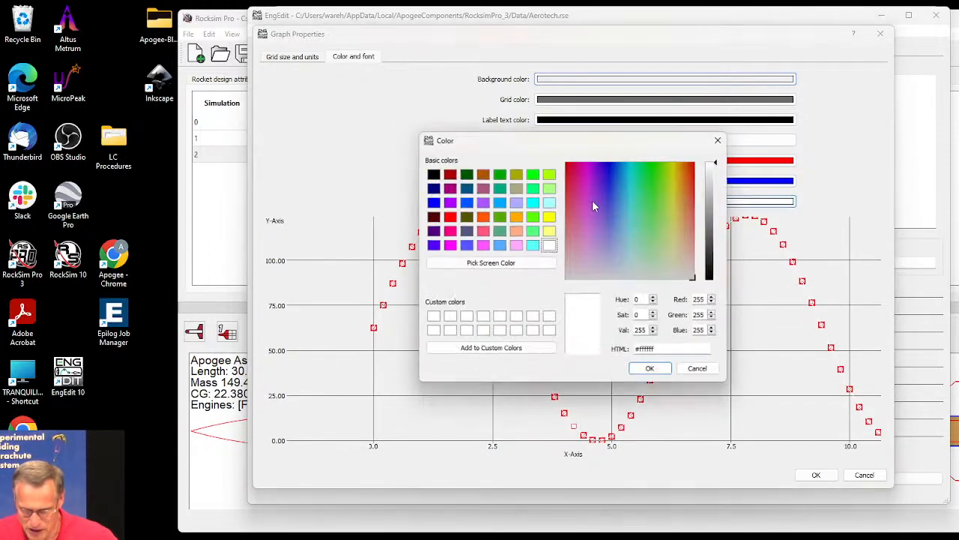
click(449, 217)
click(652, 371)
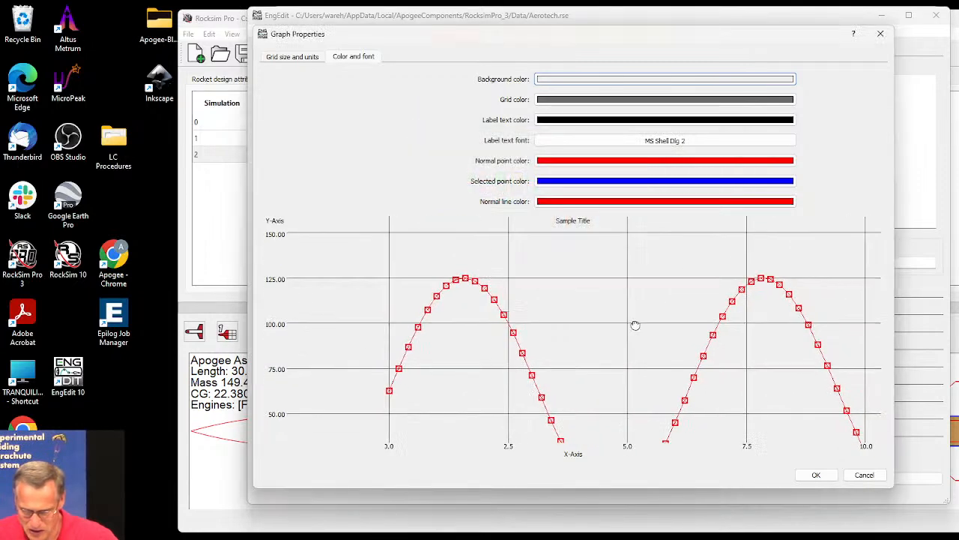
click(588, 161)
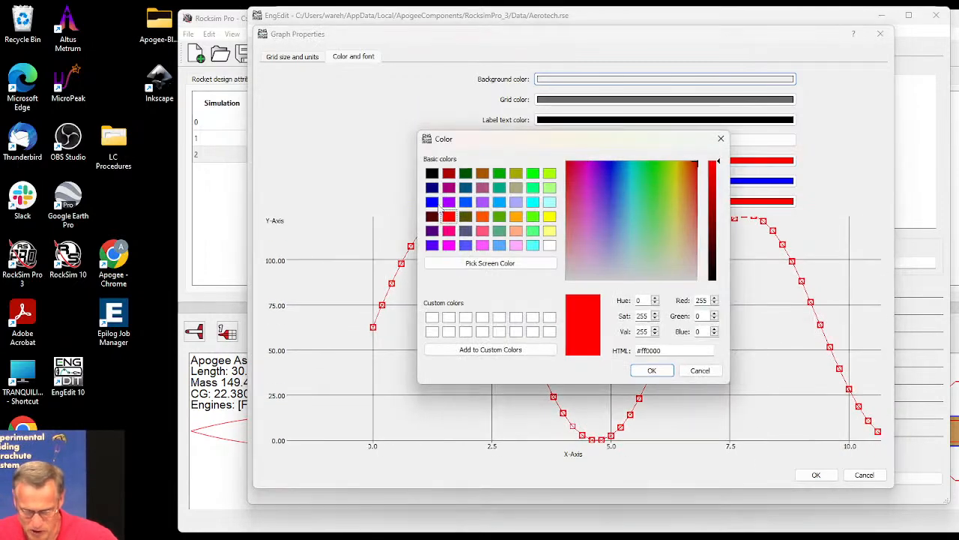
click(448, 201)
click(652, 371)
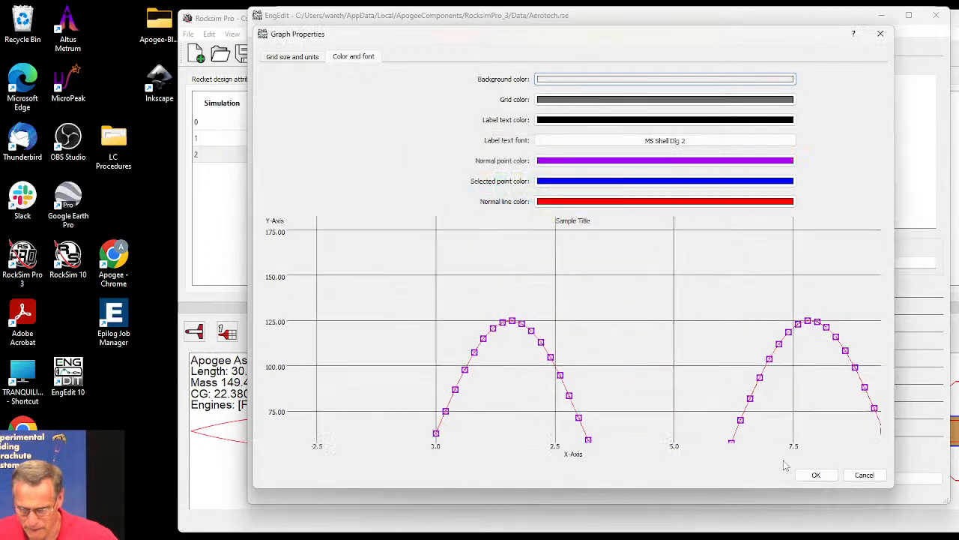
click(816, 475)
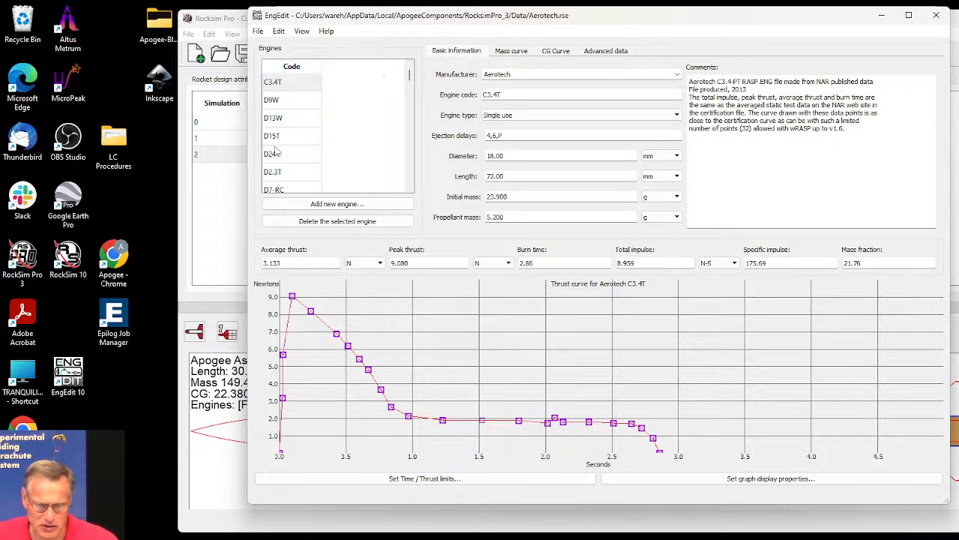
Select the F52T engine to view its data and thrust curve, and look over the file commands.
mouse_move(409, 78)
mouse_down()
mouse_move(409, 157)
mouse_move(408, 88)
mouse_up()
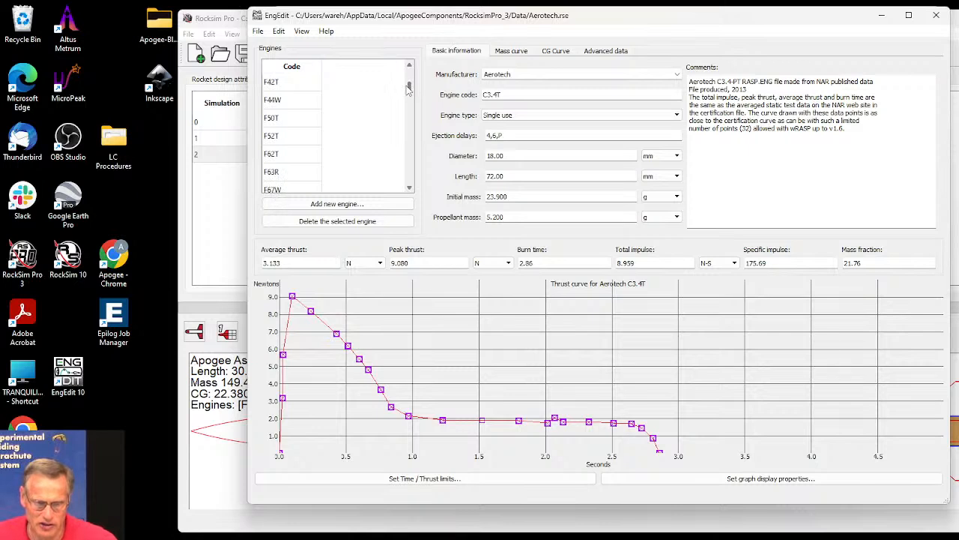
click(277, 142)
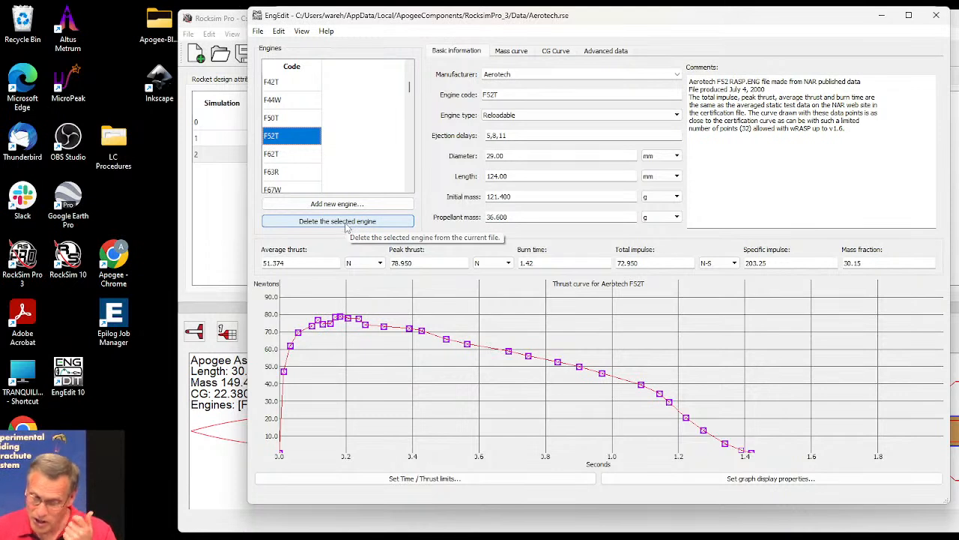
click(260, 32)
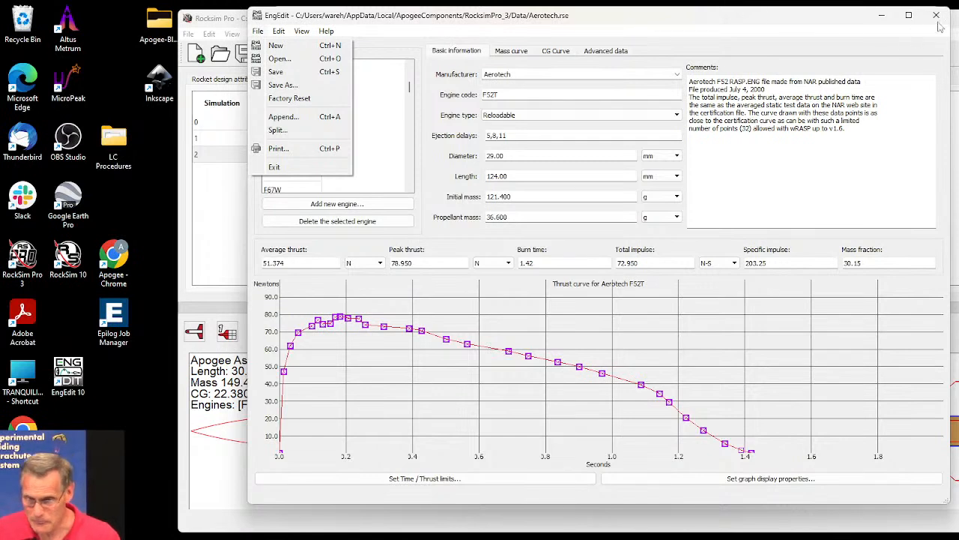
click(883, 22)
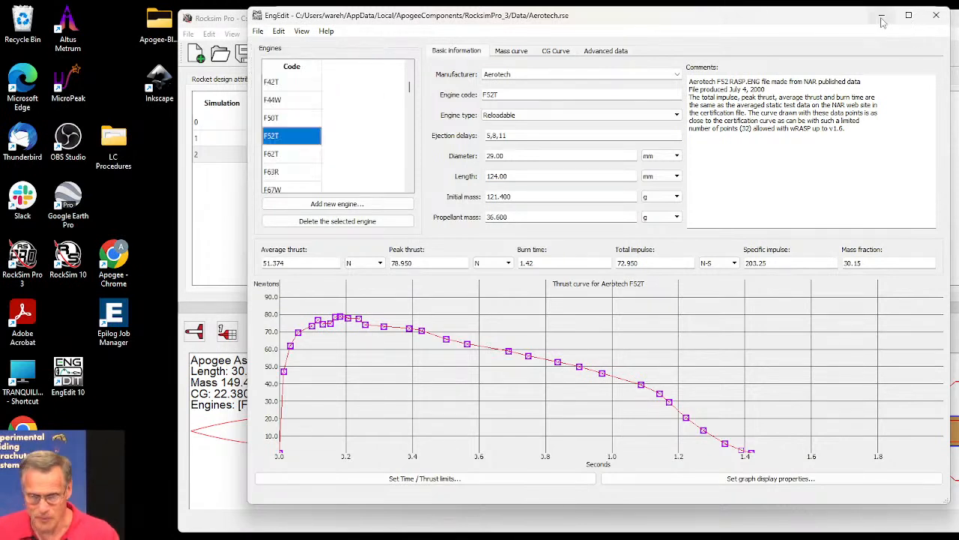
Minimize EngEdit, return to RockSim Pro, and review the selected engine files in the reload engine data dialog without changing them.
click(883, 18)
drag(717, 21, 621, 31)
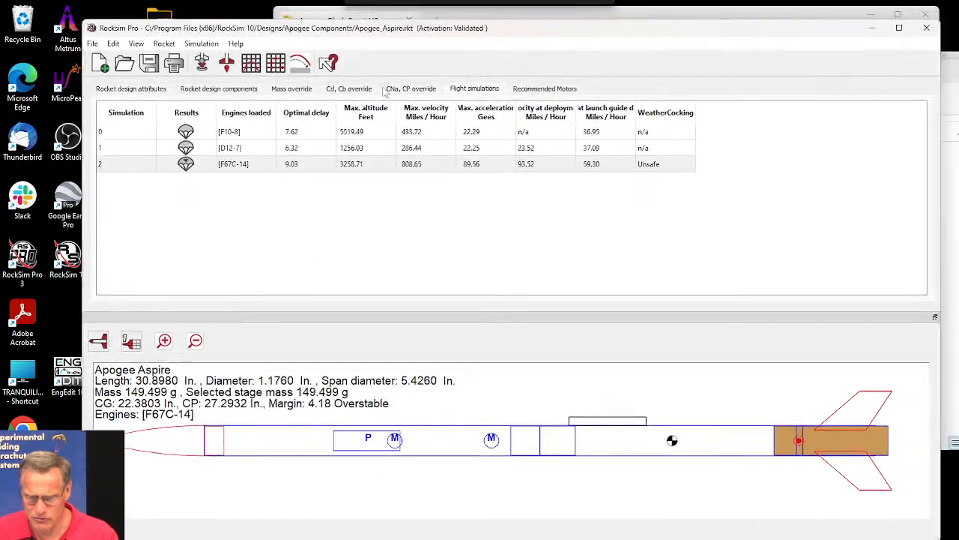
click(92, 44)
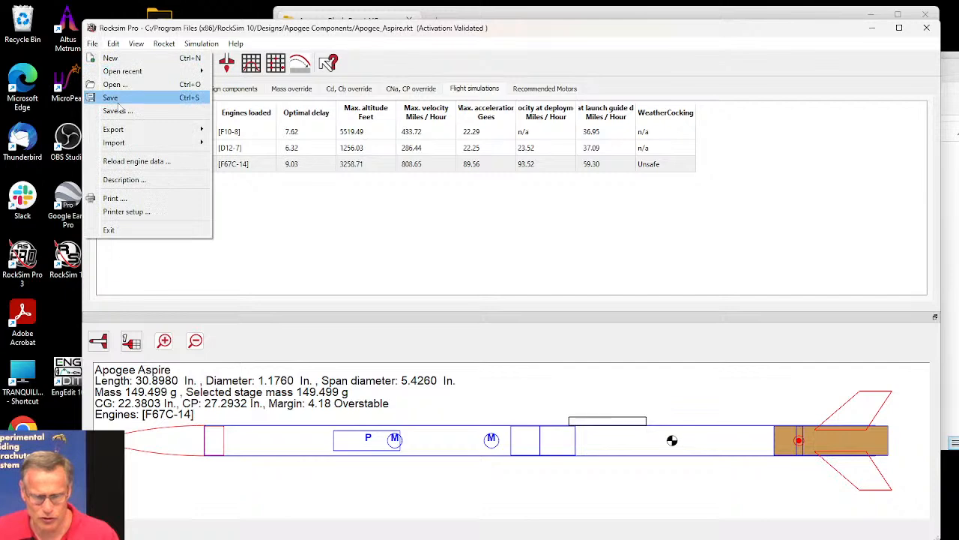
click(126, 162)
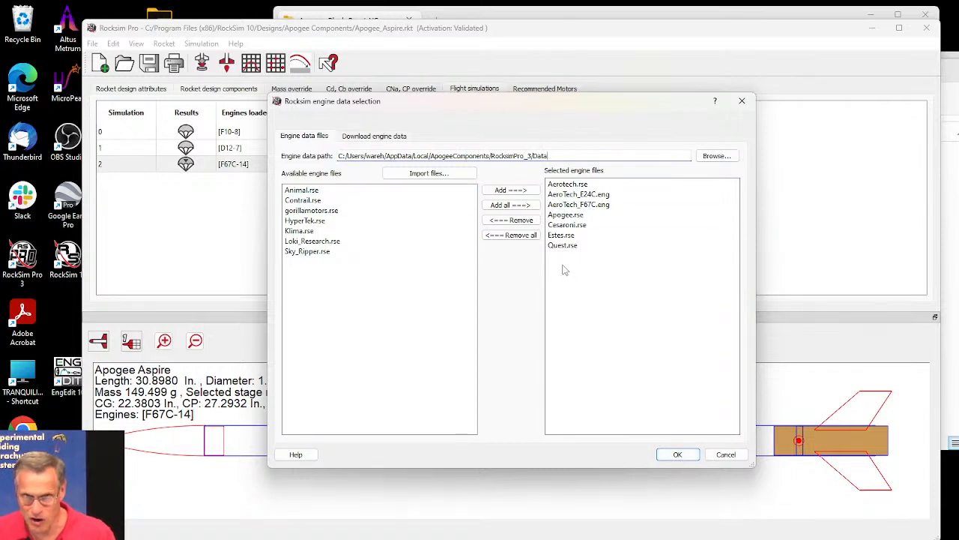
click(724, 455)
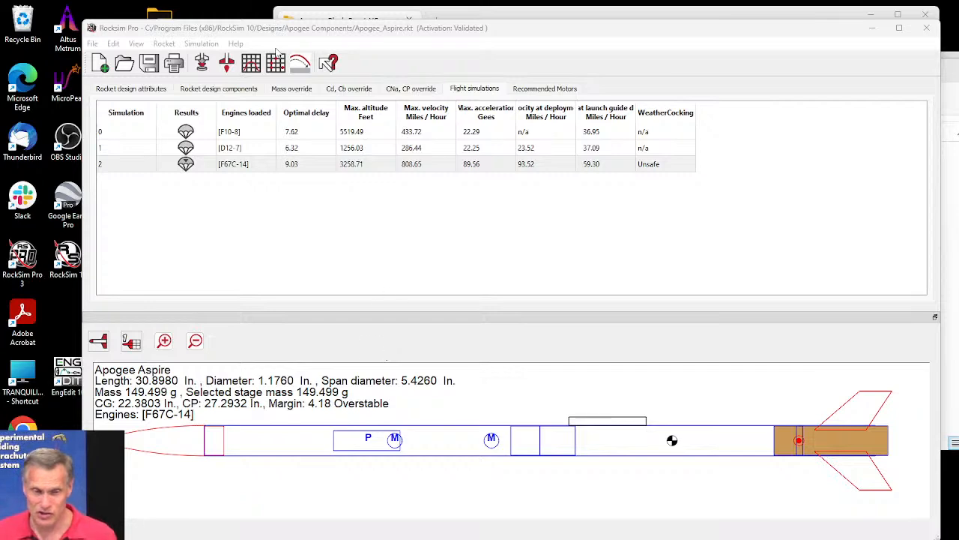
Add the Launch static margin and Manufacturer(s) columns to the flight simulations table.
drag(289, 30, 282, 23)
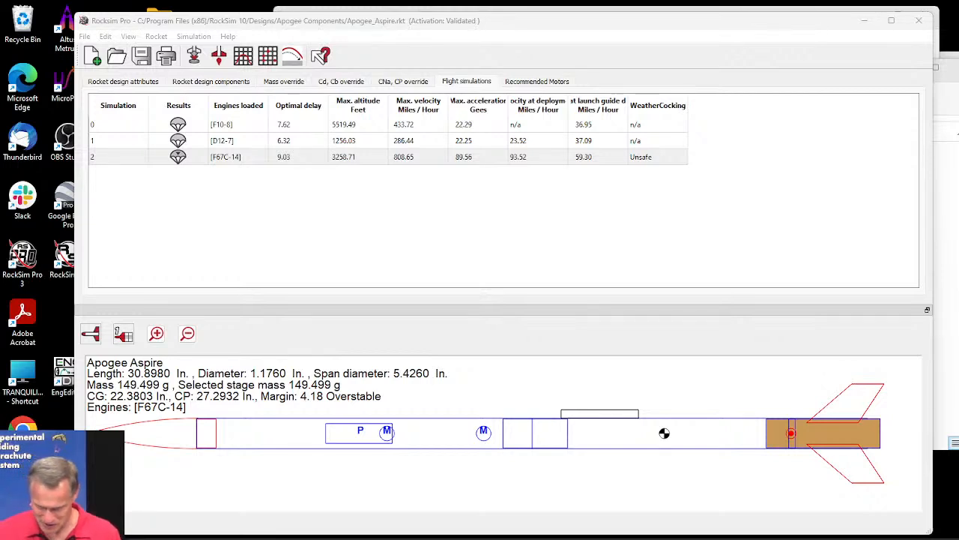
mouse_move(401, 529)
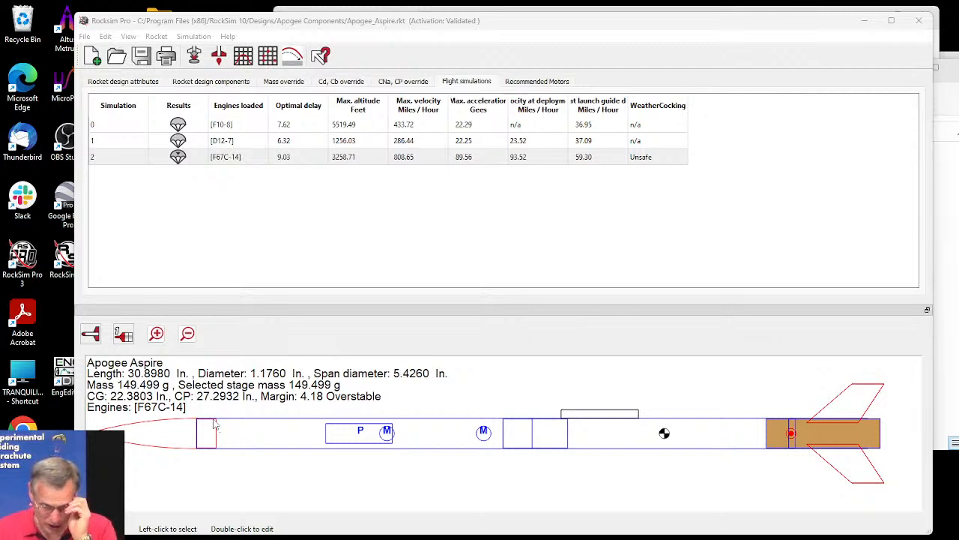
click(468, 308)
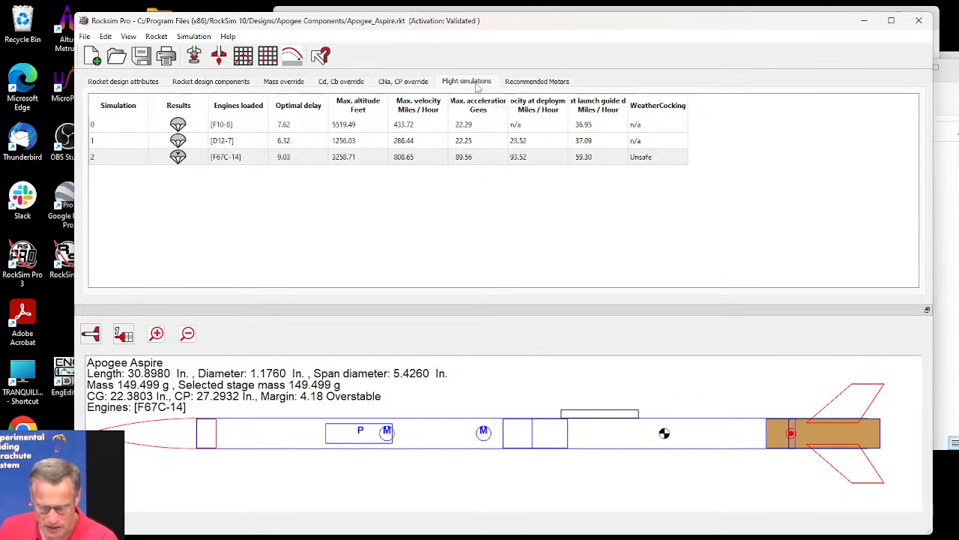
right_click(483, 106)
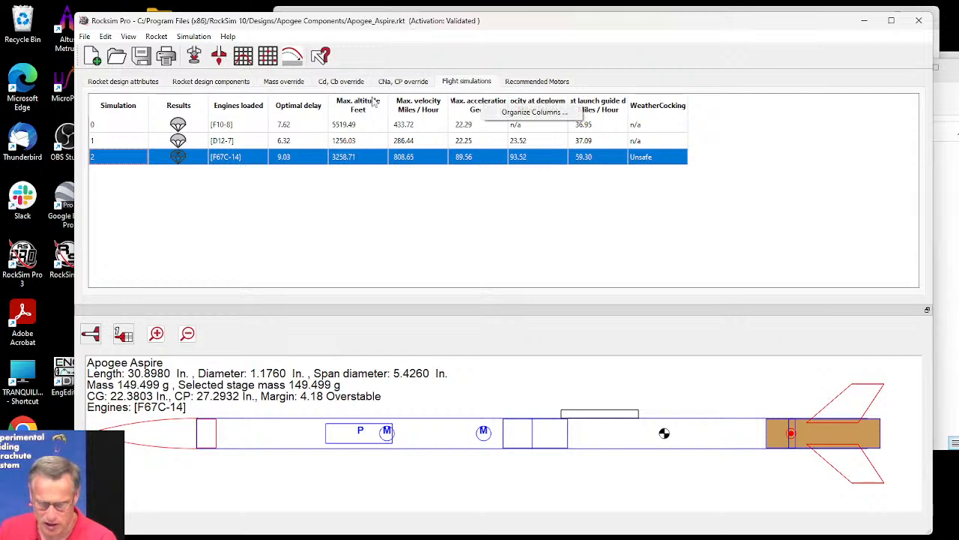
click(534, 112)
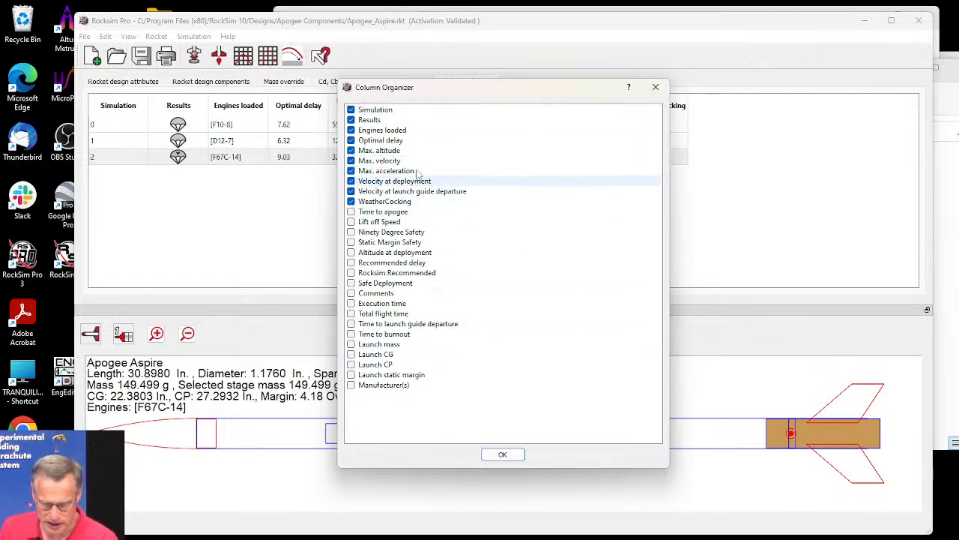
click(352, 376)
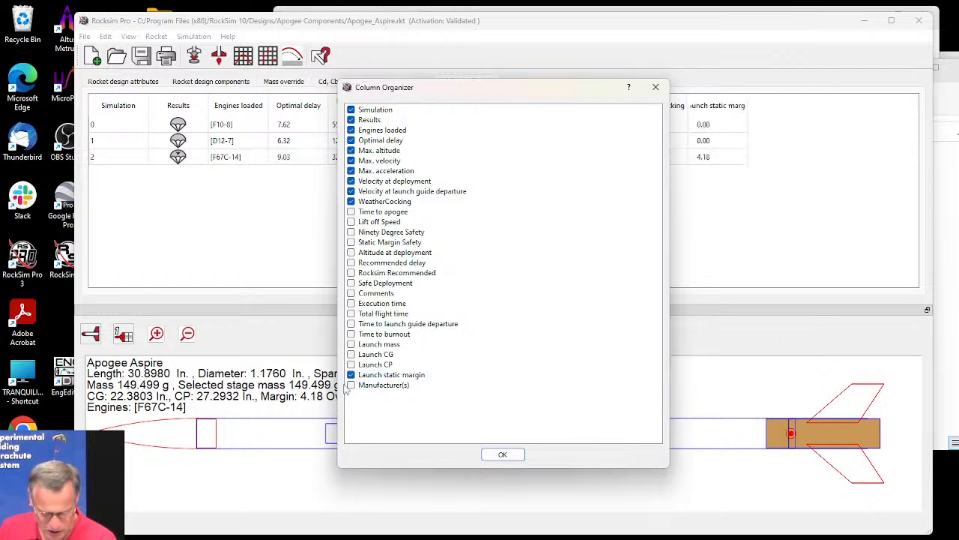
click(351, 385)
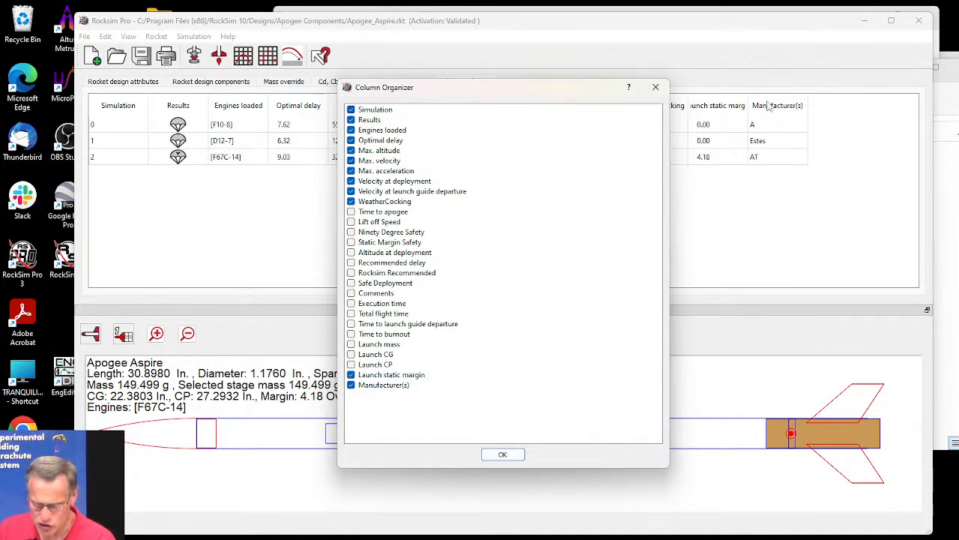
click(499, 456)
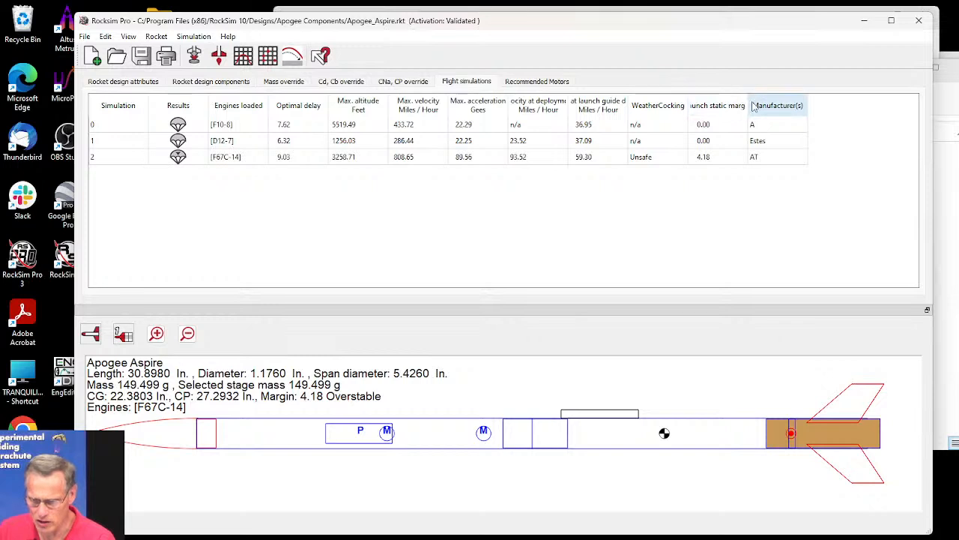
Widen the Launch static margin and Manufacturer(s) columns to fit their headings, and sort the simulations by manufacturer.
drag(750, 106, 778, 106)
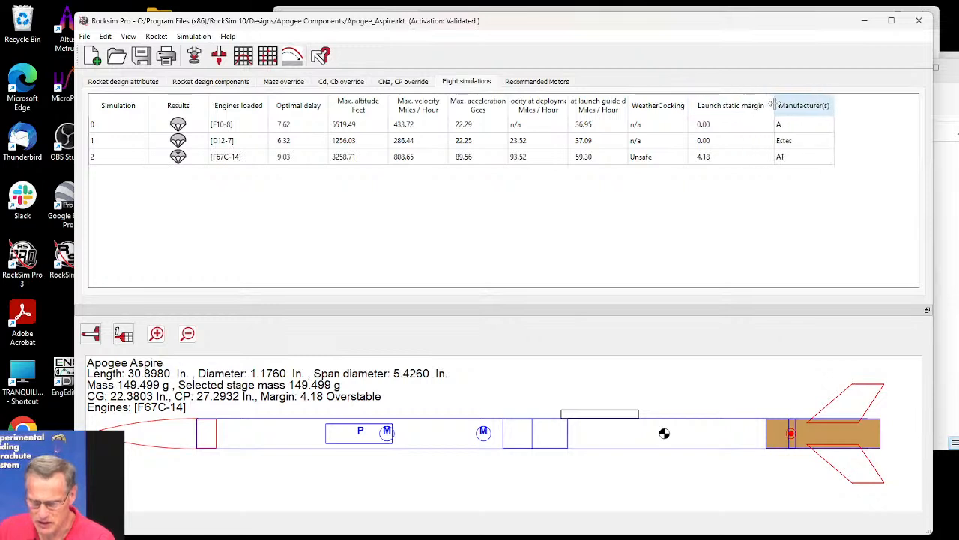
click(837, 106)
drag(838, 105, 869, 104)
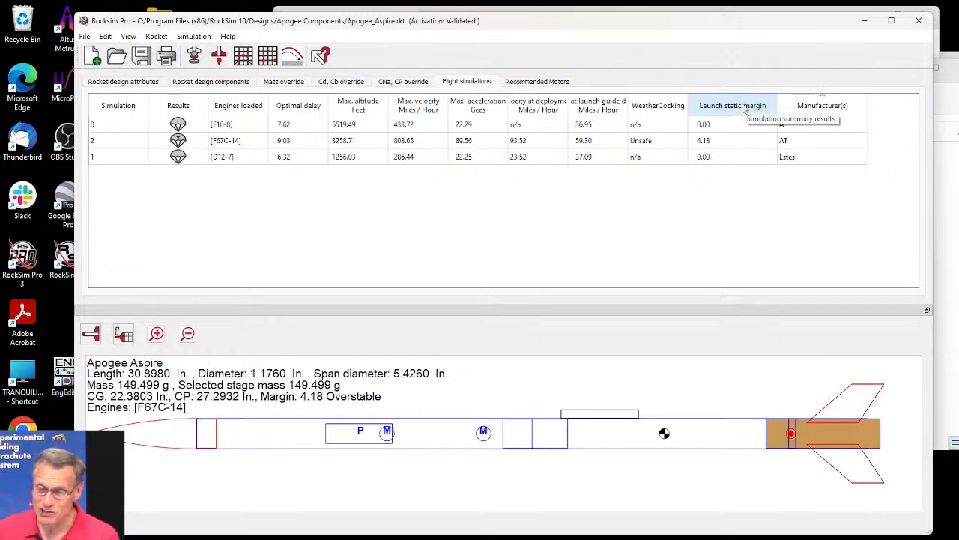
drag(777, 100, 765, 99)
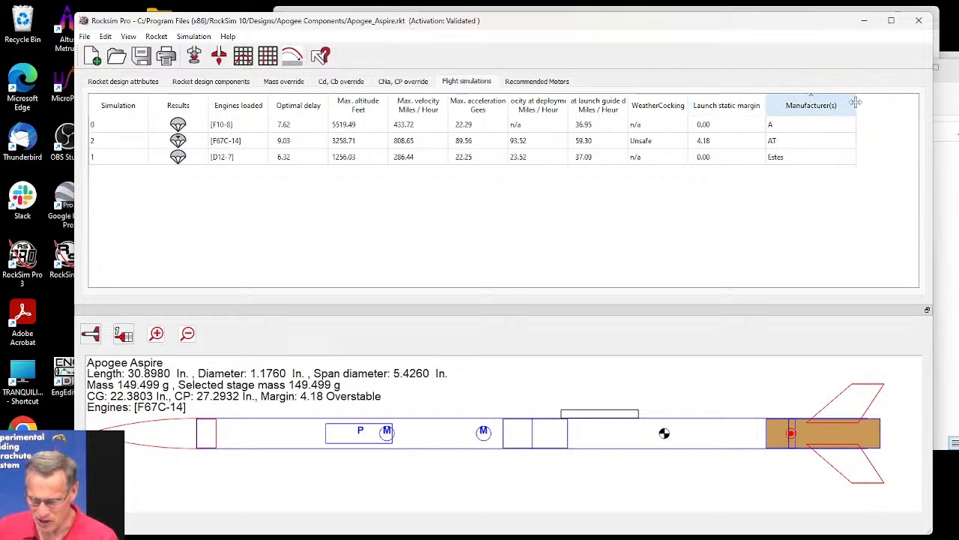
drag(855, 102, 844, 103)
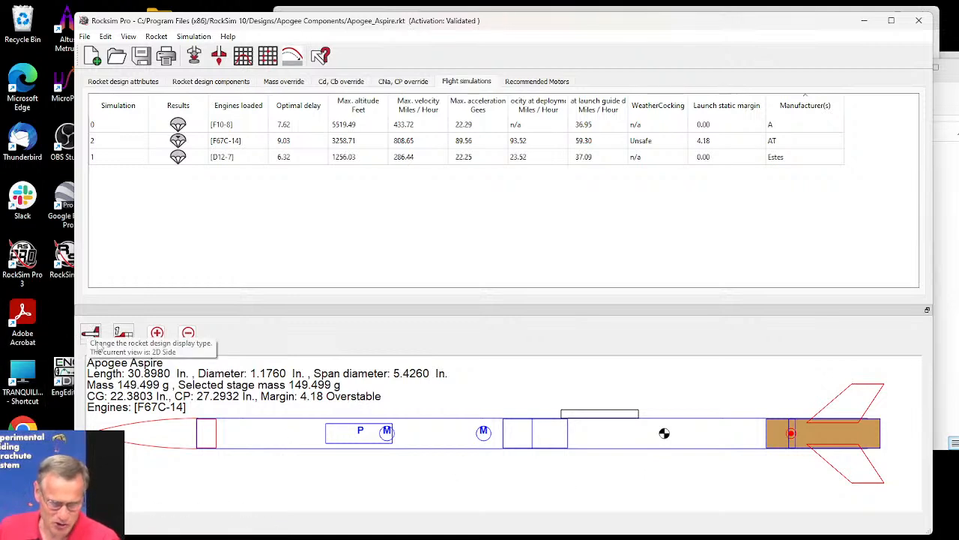
click(98, 342)
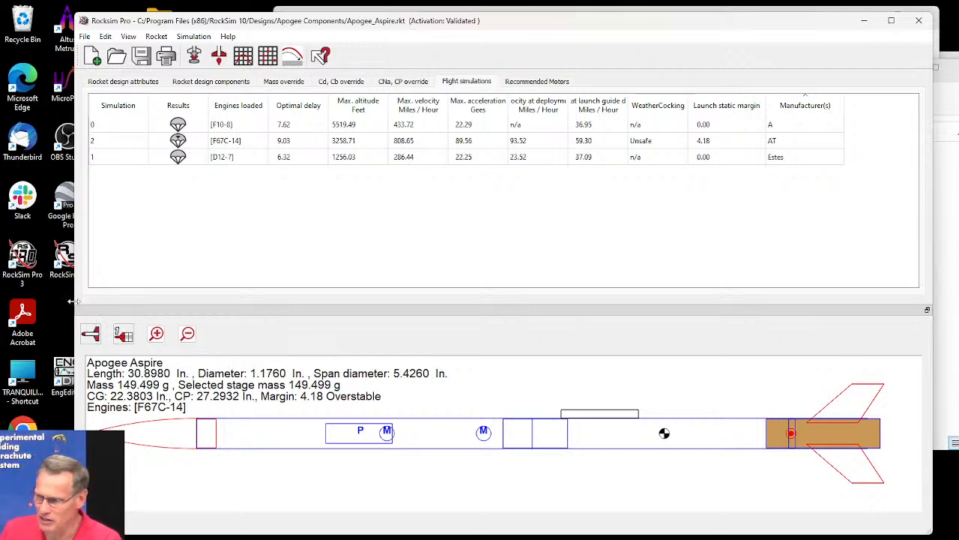
Switch to the Microsoft Edge window and open apogeerockets.com in place of the ThrustCurve page.
mouse_move(270, 536)
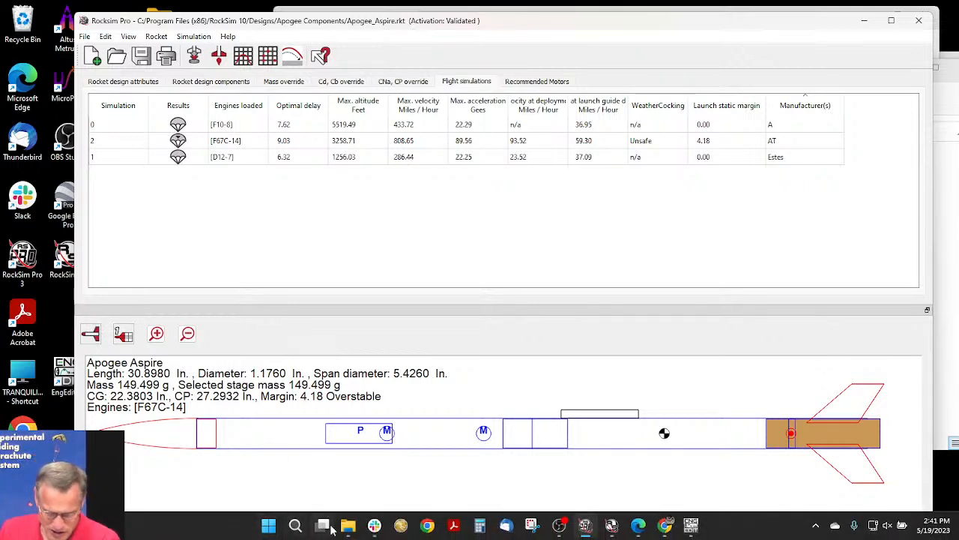
mouse_move(335, 527)
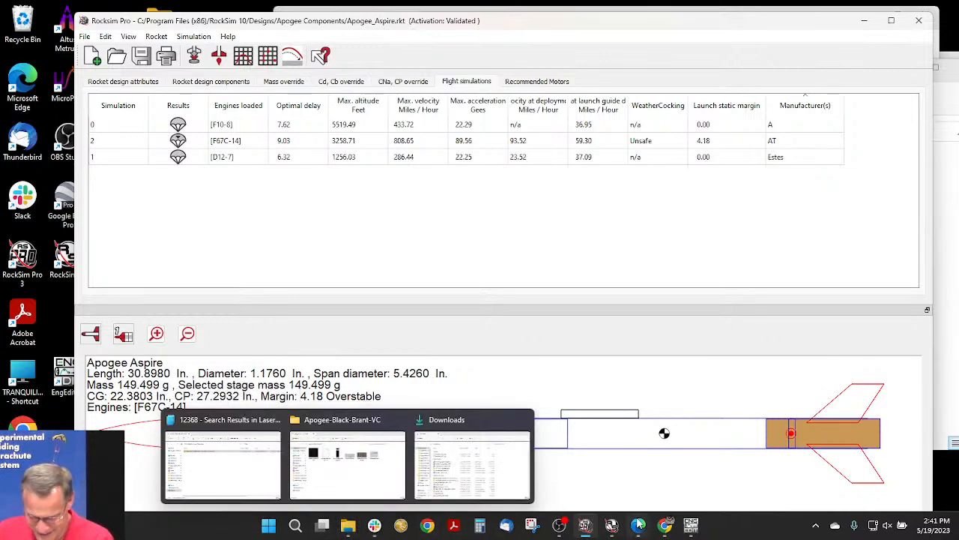
click(628, 465)
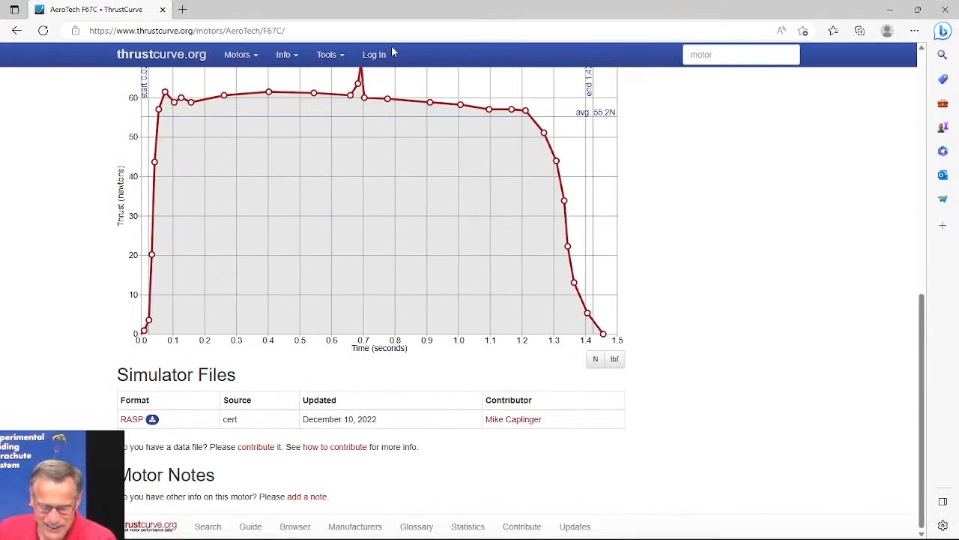
click(294, 32)
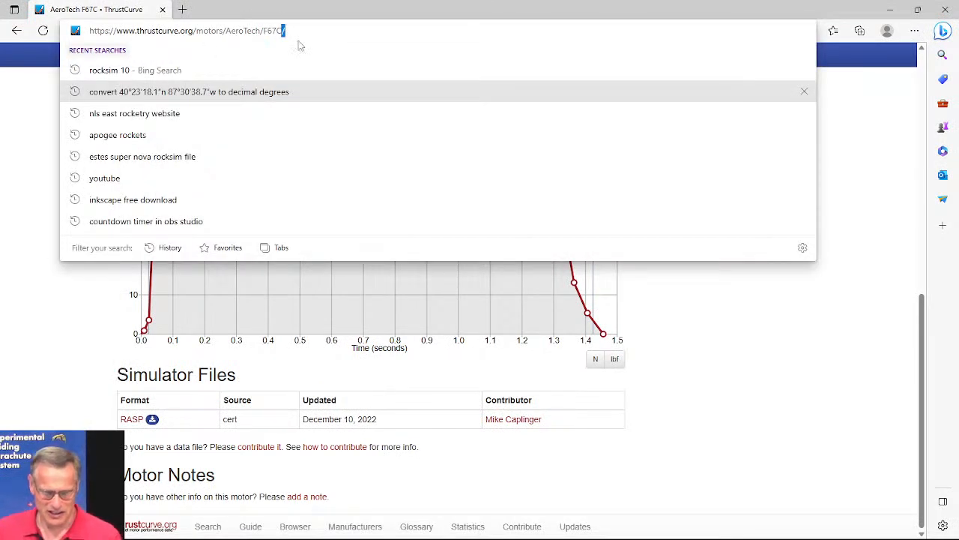
click(314, 26)
drag(315, 30, 56, 3)
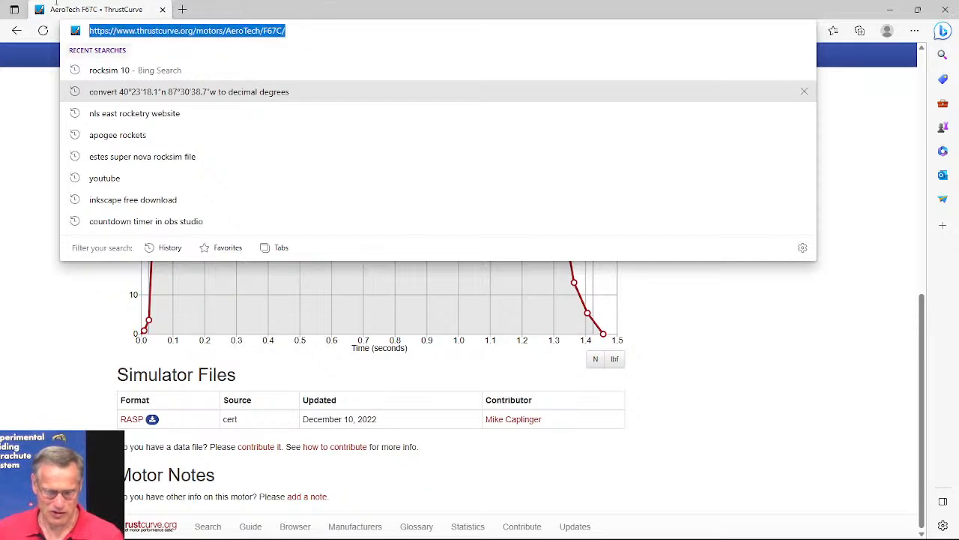
text(apogeerockets.com)
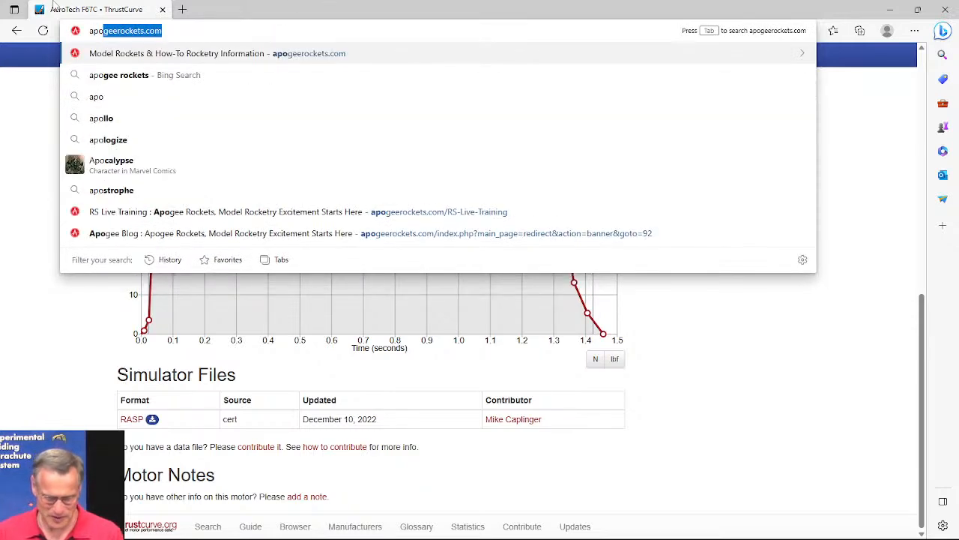
key(Return)
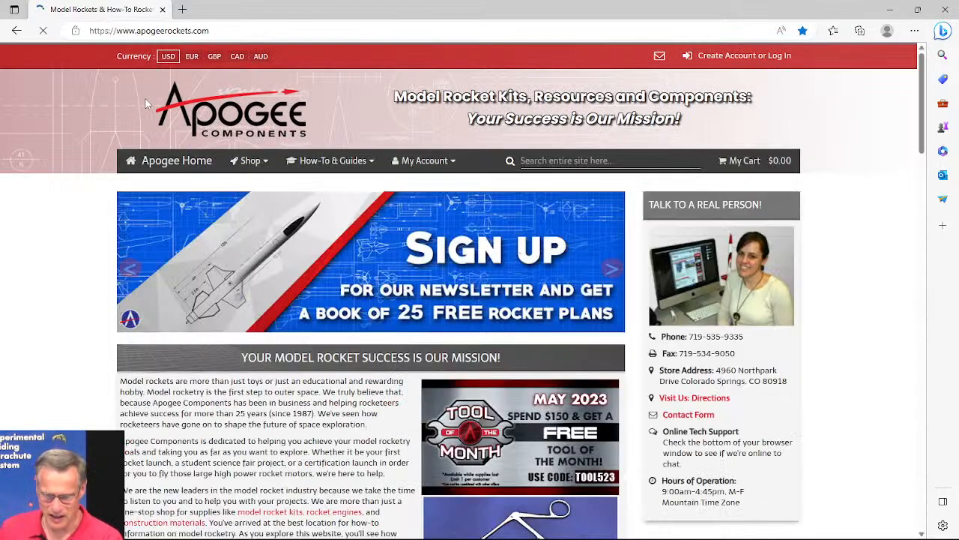
Search the Apogee site for kevlar and open the Kevlar Cord 100# product page.
click(545, 161)
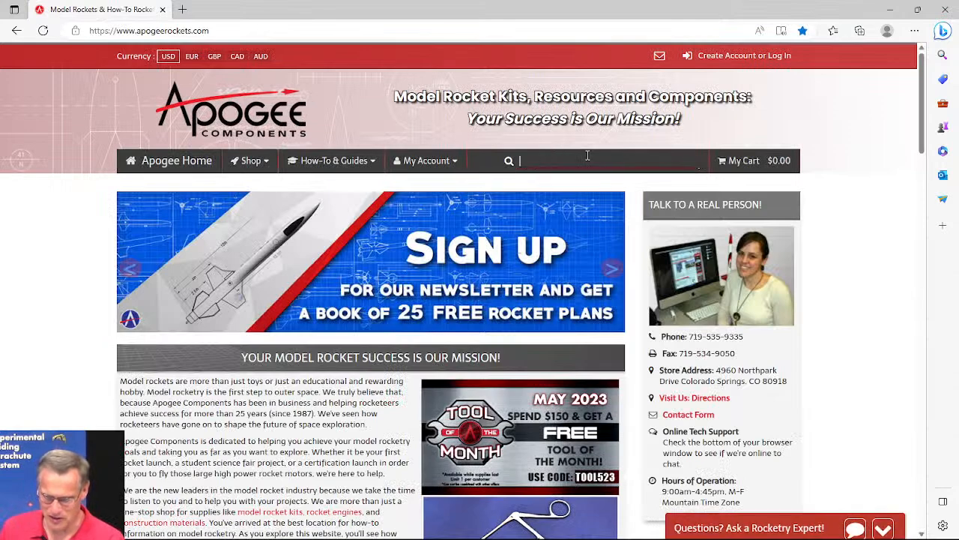
text(ke)
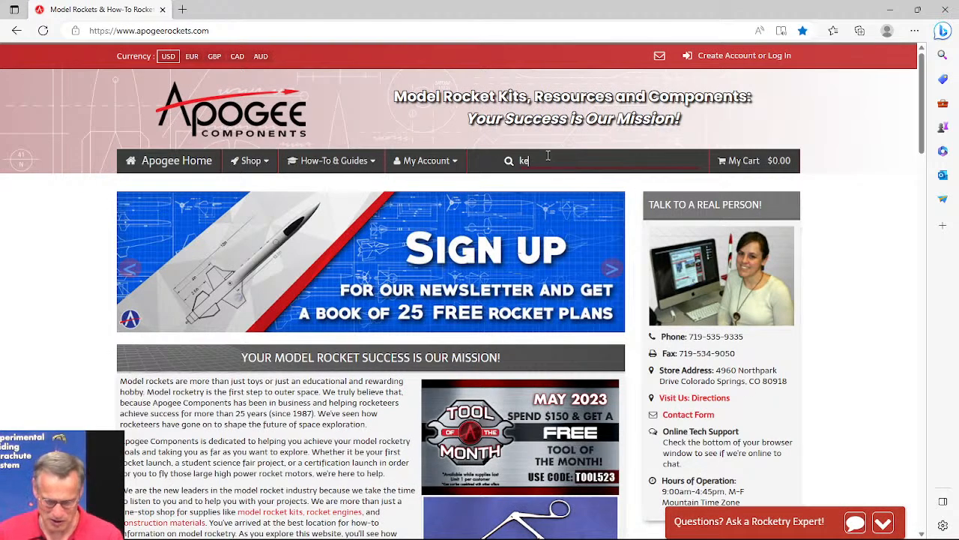
text(vlar)
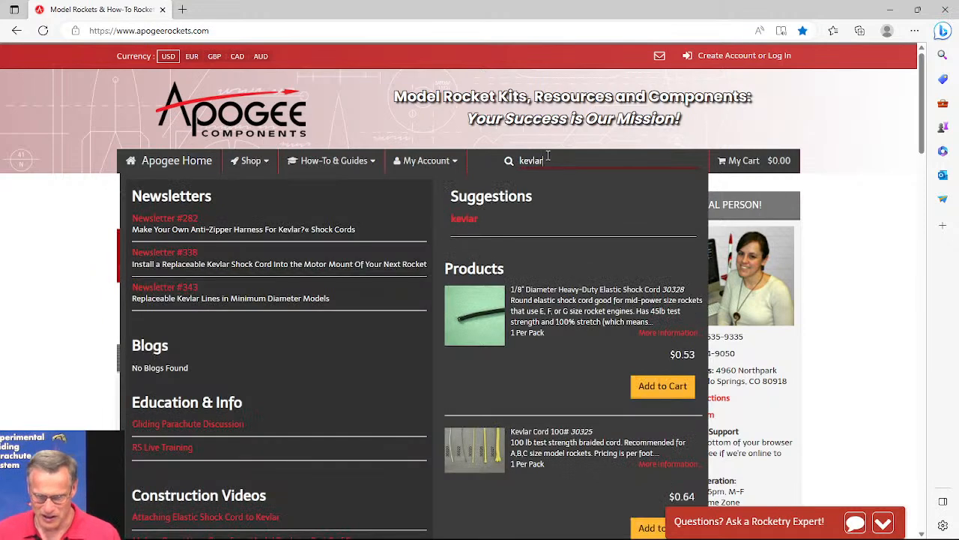
scroll(562, 309, down, 2)
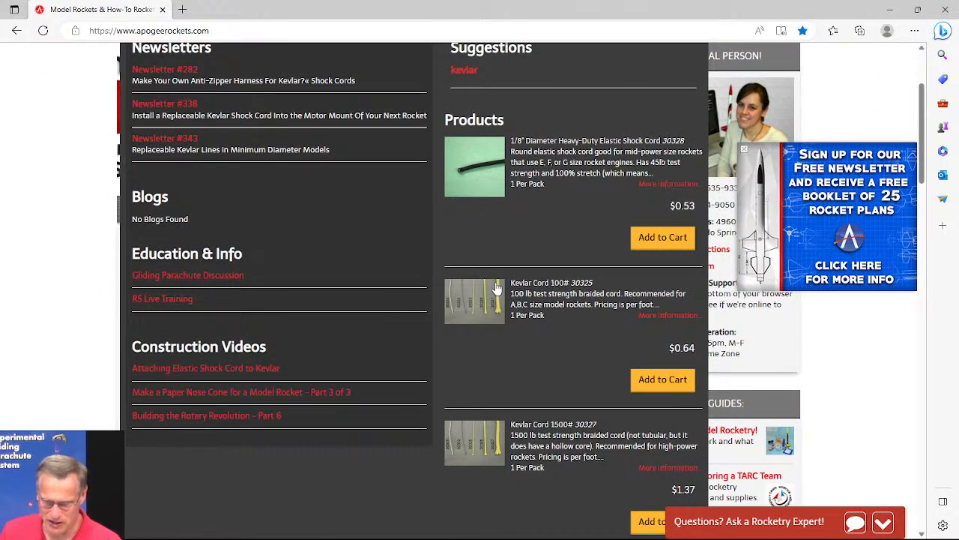
click(535, 288)
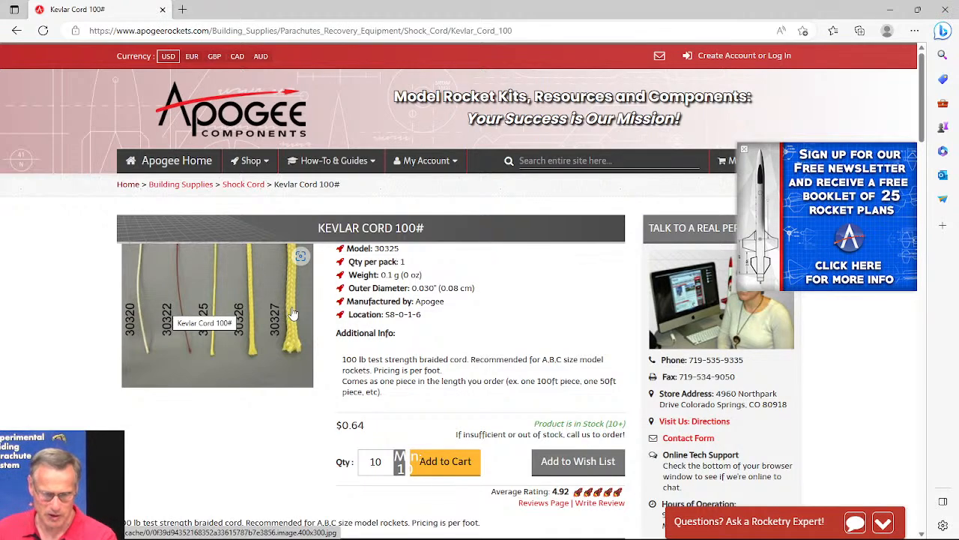
Open the Shock Cord category and look through the available Kevlar cords, thread and nylon webbing.
click(245, 191)
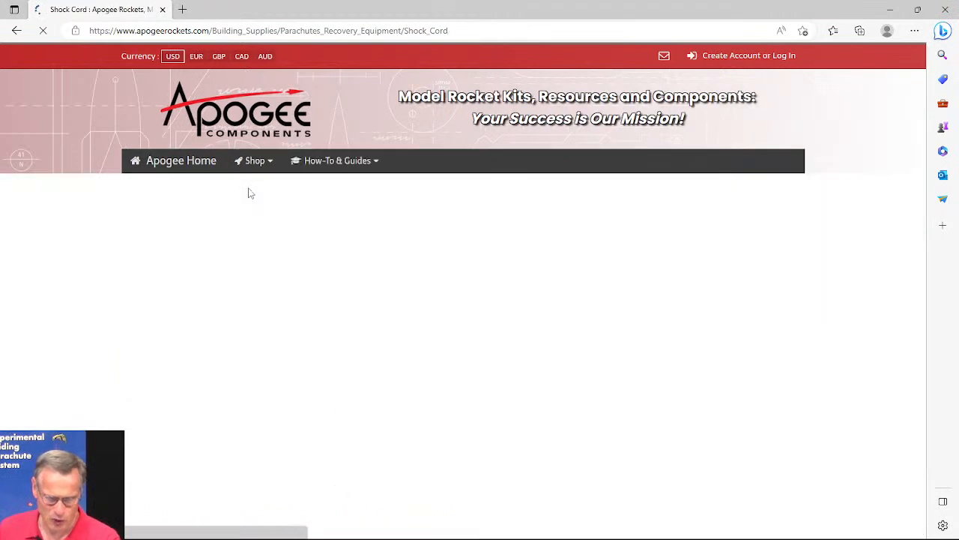
scroll(450, 283, down, 2)
scroll(270, 255, down, 3)
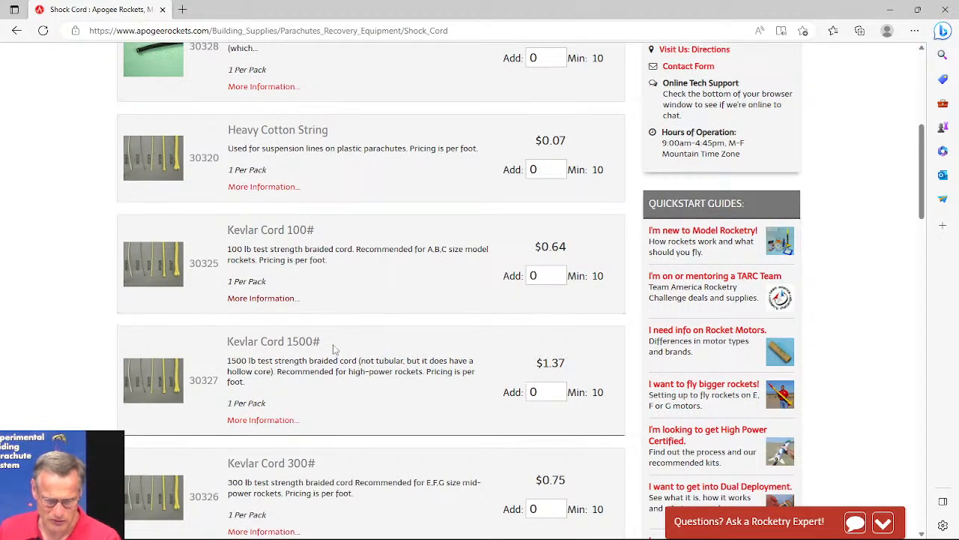
scroll(332, 455, down, 3)
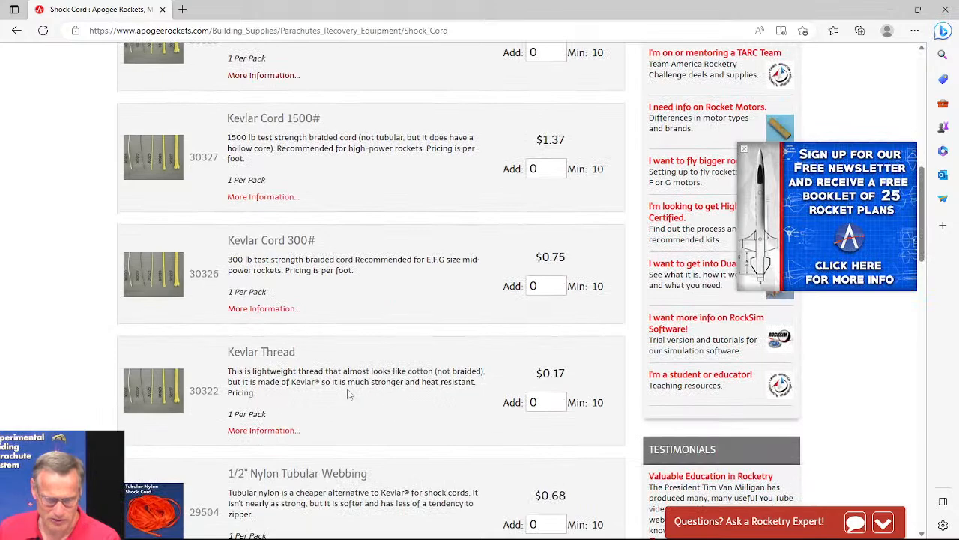
scroll(319, 361, down, 2)
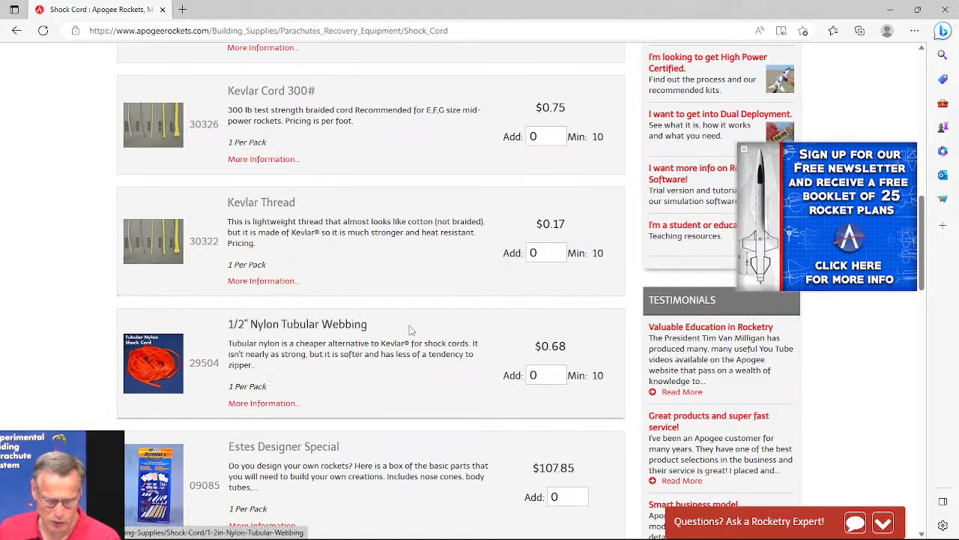
scroll(401, 341, down, 3)
scroll(403, 348, up, 9)
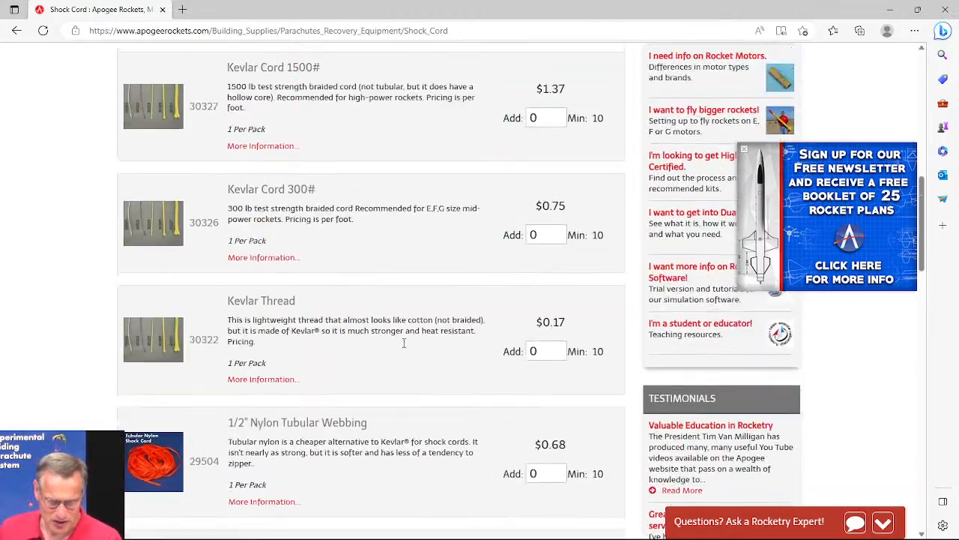
scroll(367, 388, up, 2)
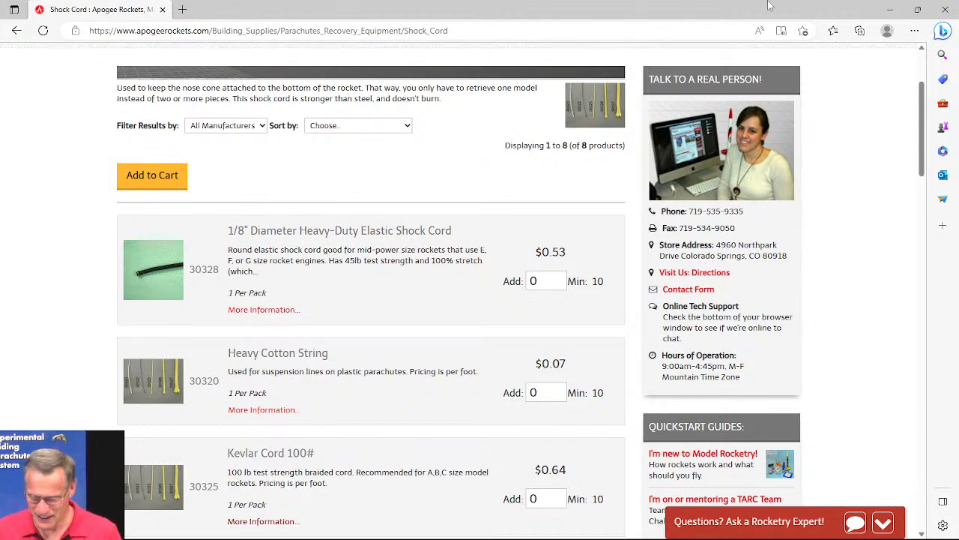
Minimize Edge, return to RockSim Pro, and change the rocket design display from the 2D side view to 3D.
click(887, 11)
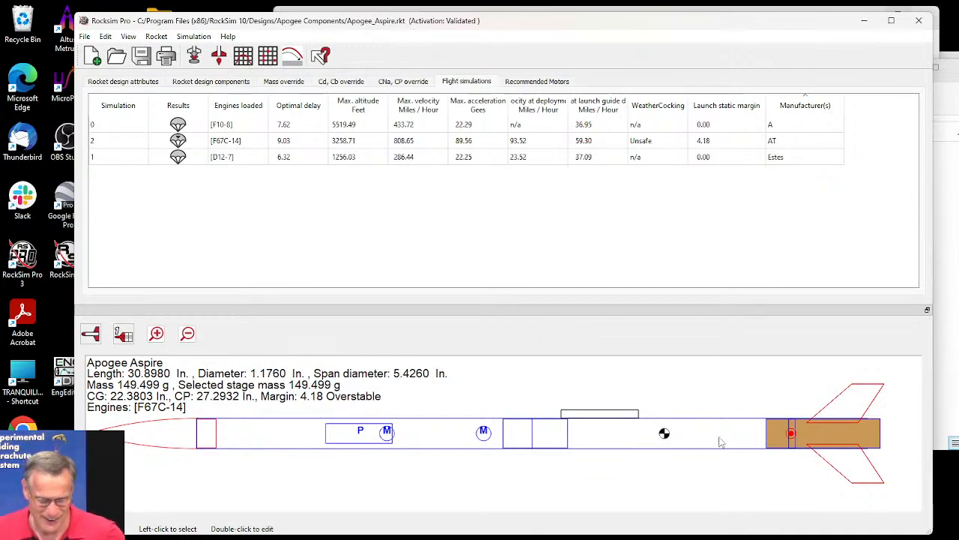
drag(489, 30, 464, 28)
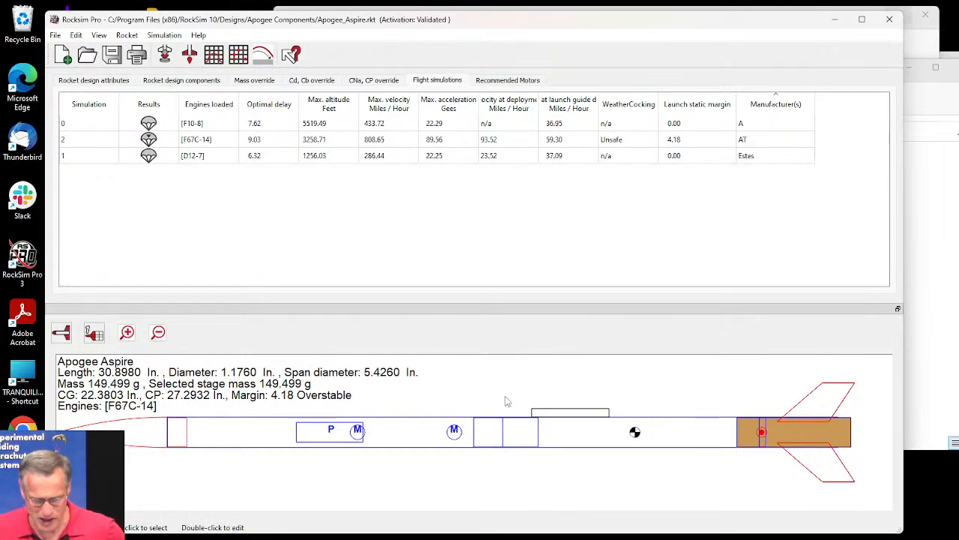
click(61, 332)
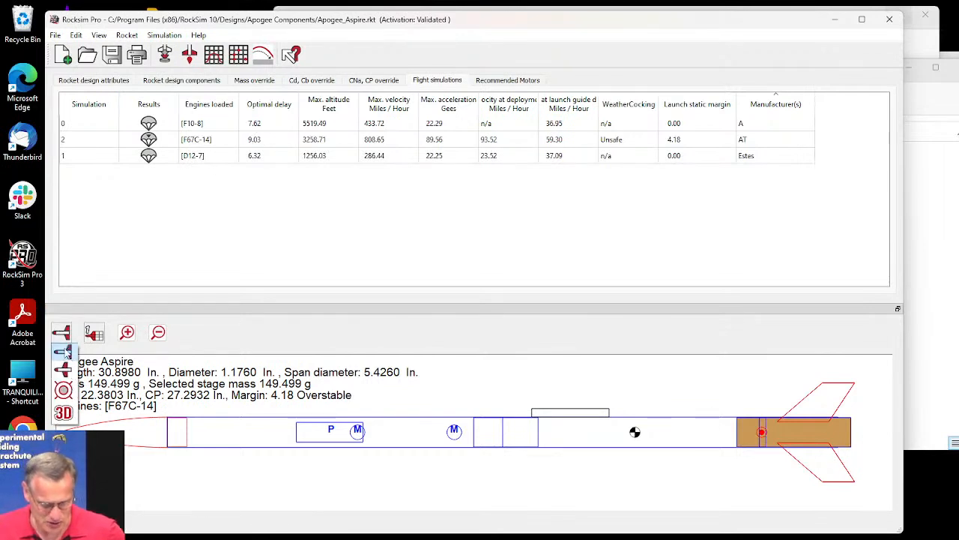
click(64, 412)
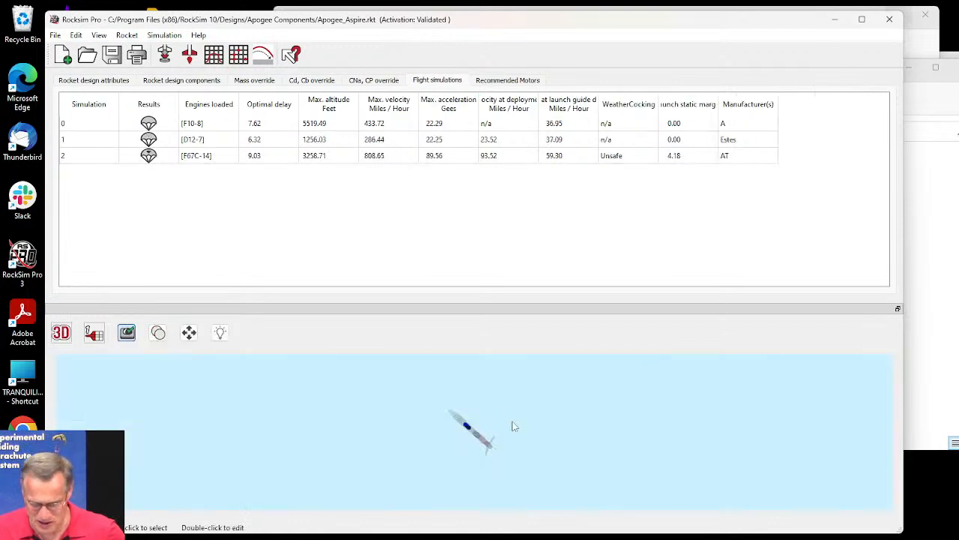
Rotate and zoom the 3D rocket model to examine the motor end and fins up close.
drag(441, 443, 126, 424)
scroll(588, 437, up, 4)
scroll(587, 442, up, 2)
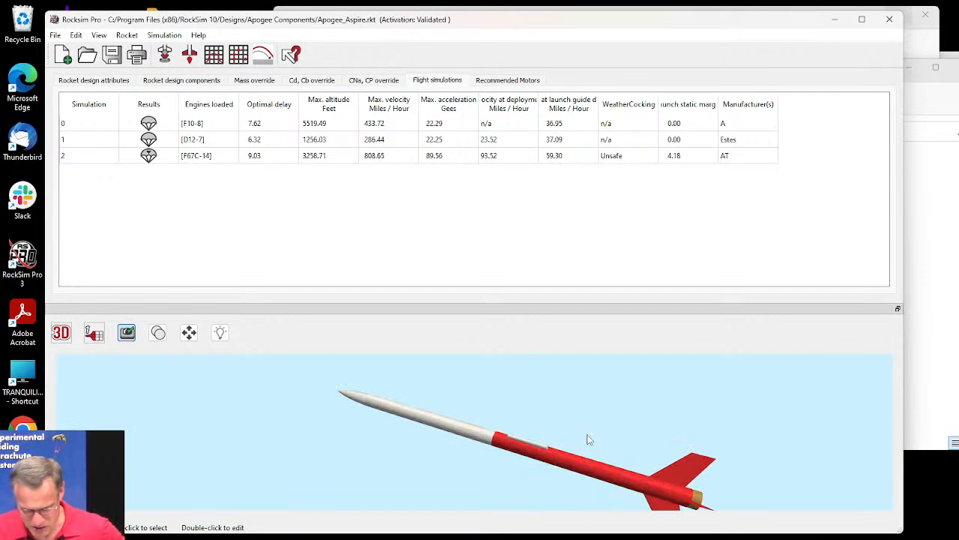
drag(566, 467, 380, 403)
scroll(538, 451, up, 4)
scroll(538, 448, up, 4)
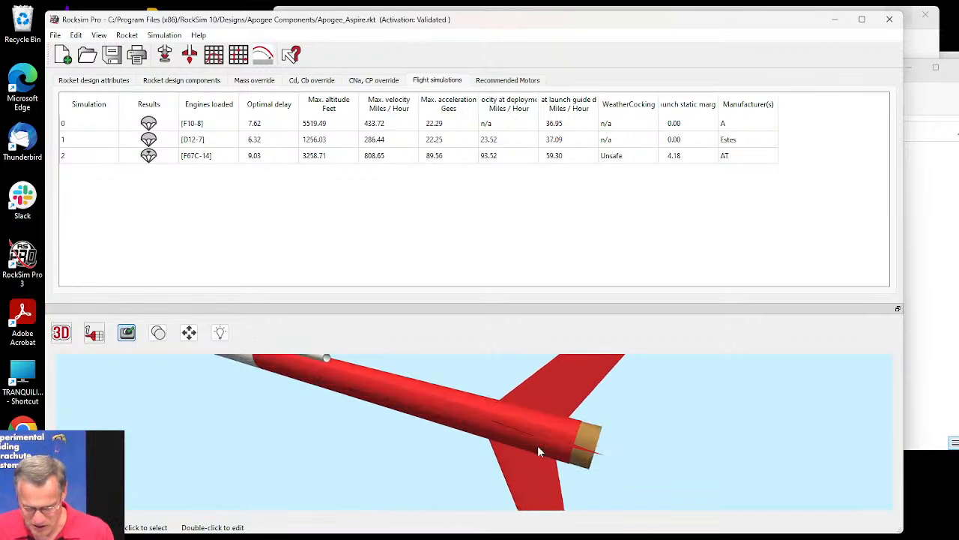
drag(536, 439, 538, 430)
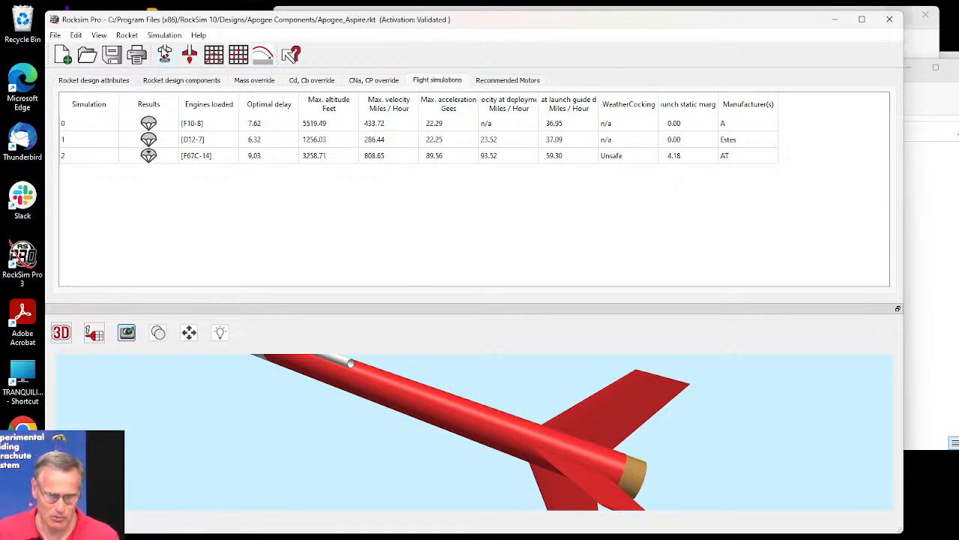
Open the simulation properties, then move and shrink the dialog so the rocket's aft end stays visible.
click(164, 57)
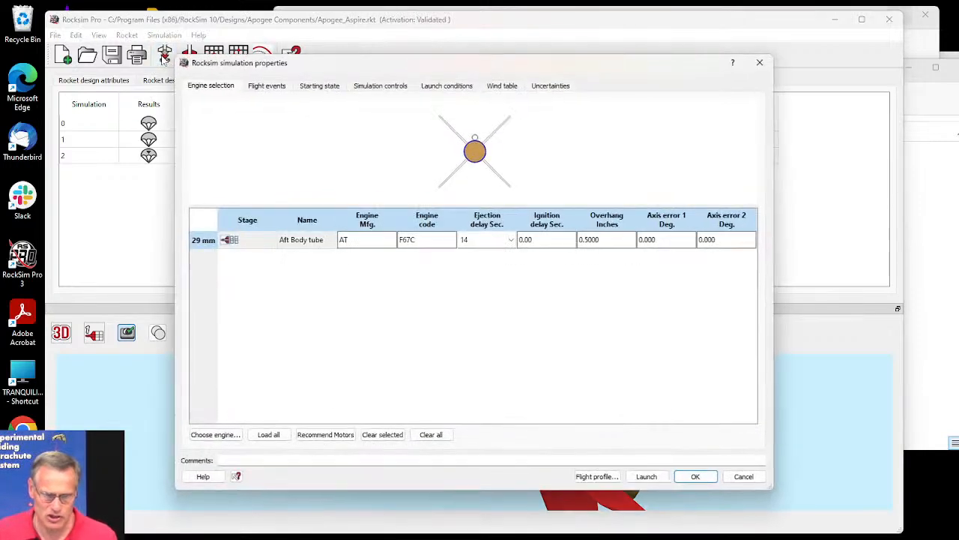
drag(476, 70, 366, 39)
drag(654, 456, 683, 386)
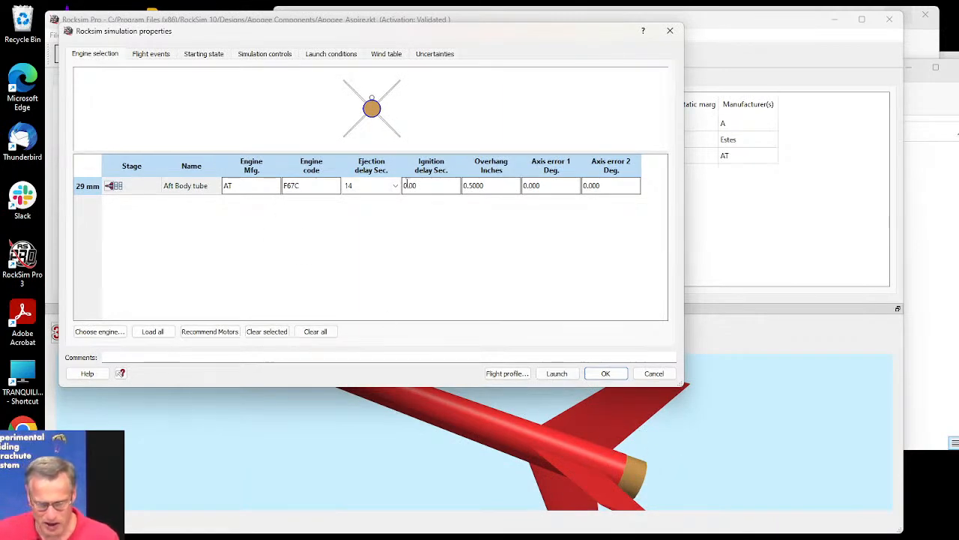
Set the overhang of the F67C engine in the aft body tube to 1.0 inch.
click(490, 168)
click(494, 186)
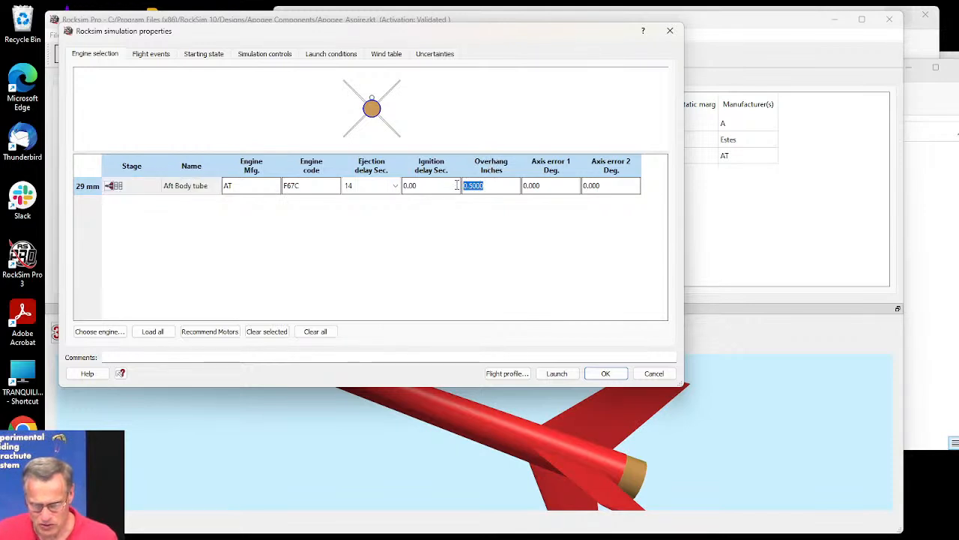
text(1)
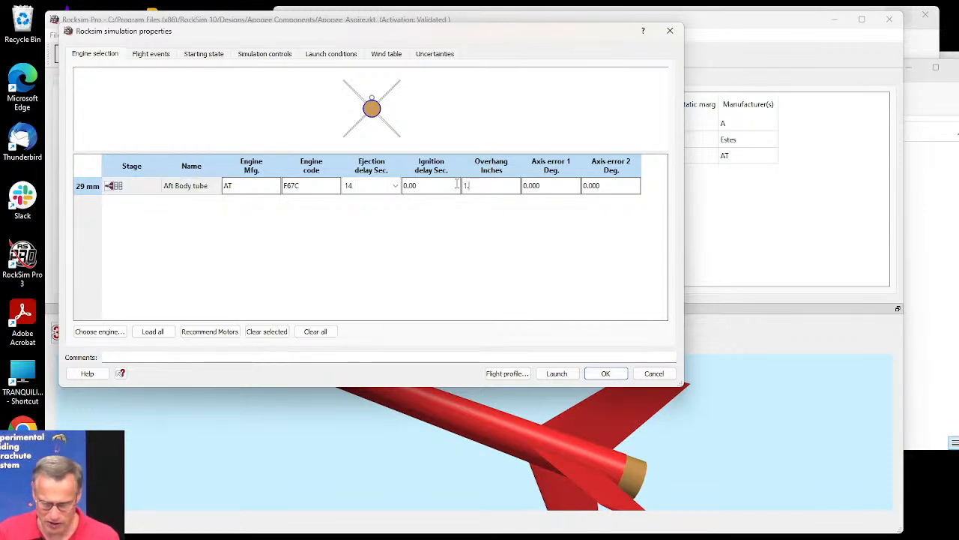
text(.0)
key(Tab)
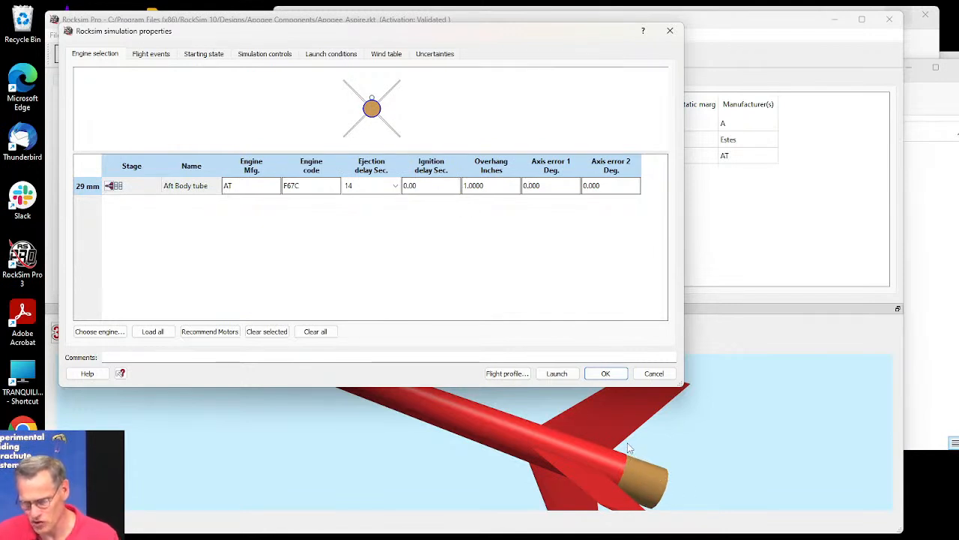
Set the F67C engine's overhang to 0 inches.
drag(488, 184, 465, 185)
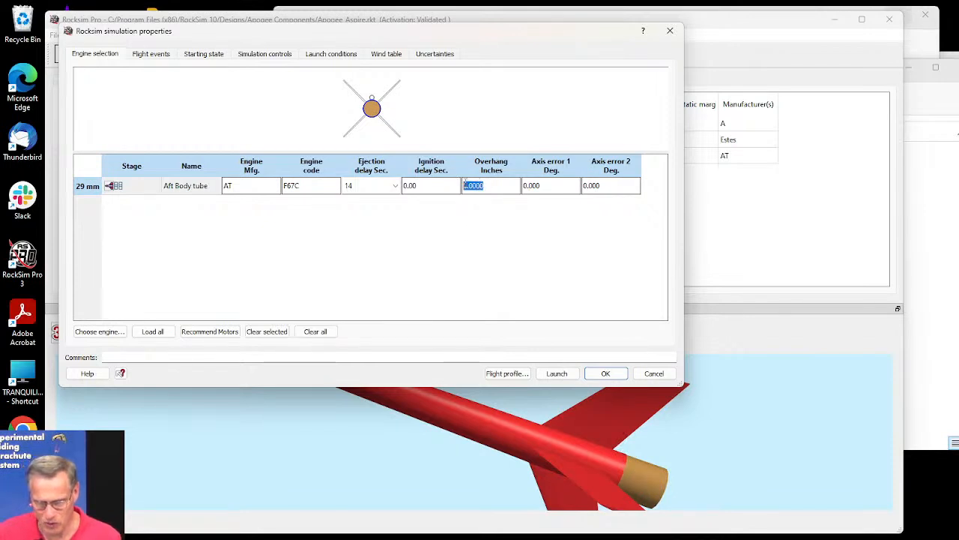
text(0)
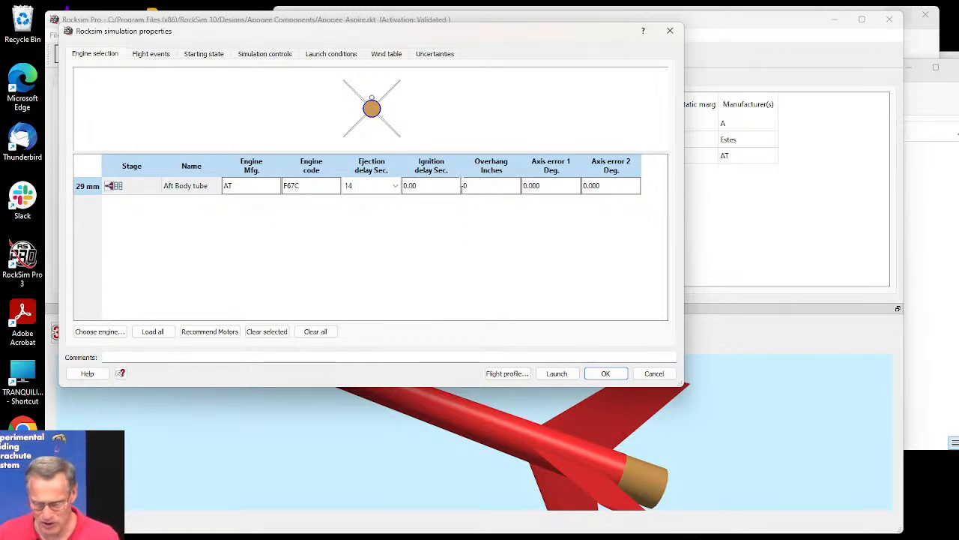
key(Tab)
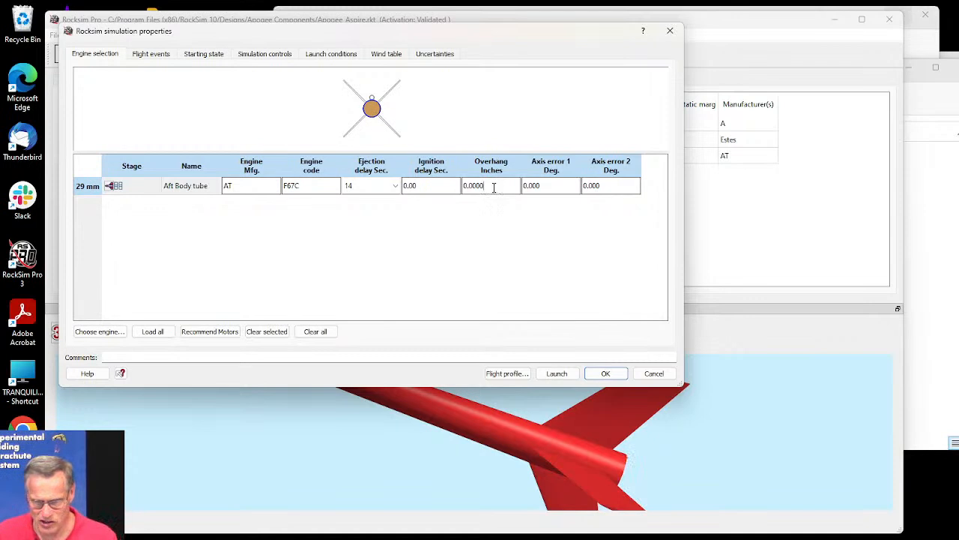
Set the F67C engine's overhang to -0.5 inches and accept the simulation properties.
drag(493, 186, 459, 184)
key(BackSpace)
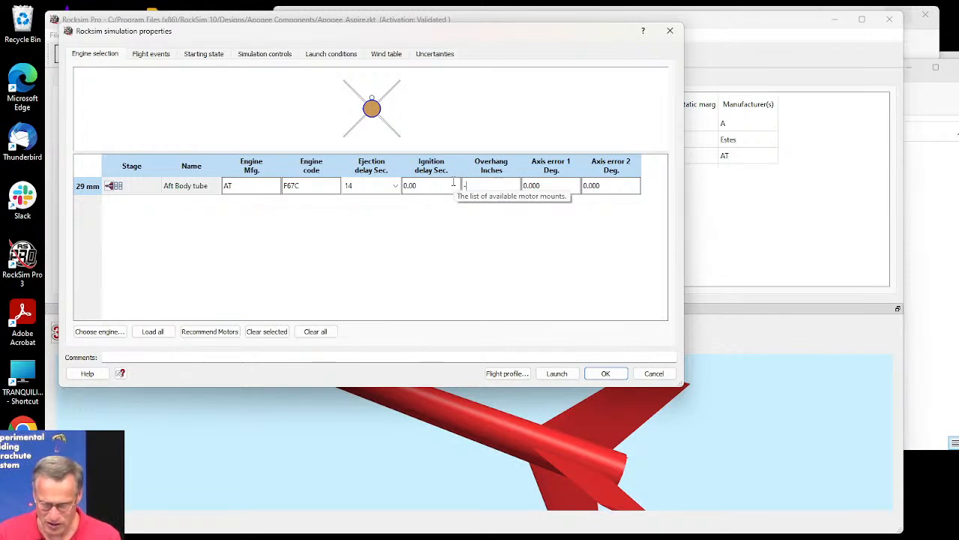
text(.5)
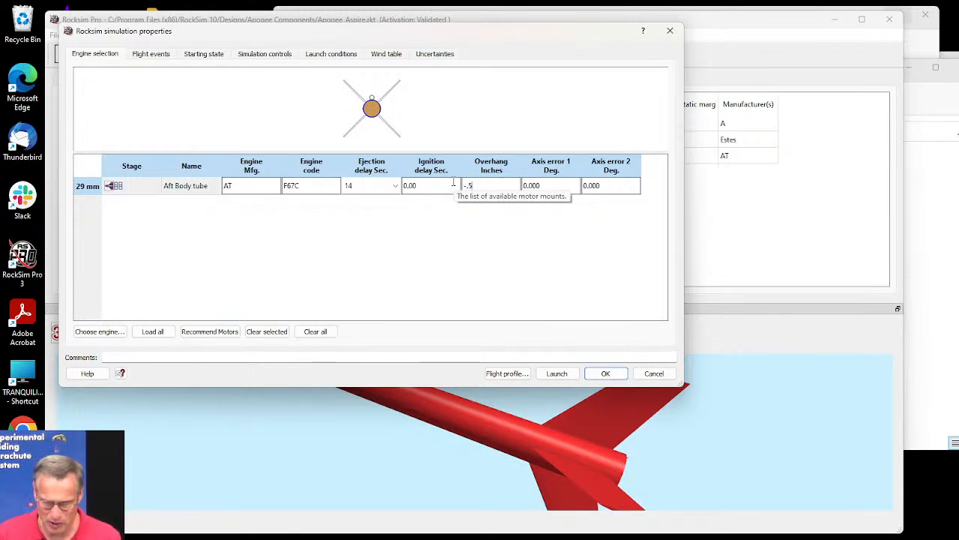
click(606, 374)
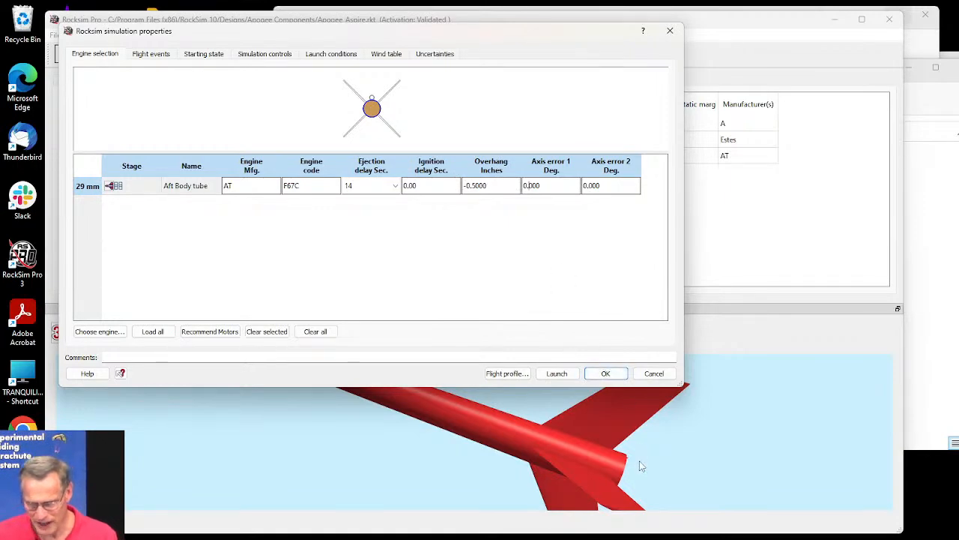
click(606, 374)
Inspect the recessed motor from behind in 3D, then return the rocket display to the 2D side view.
drag(551, 453, 492, 432)
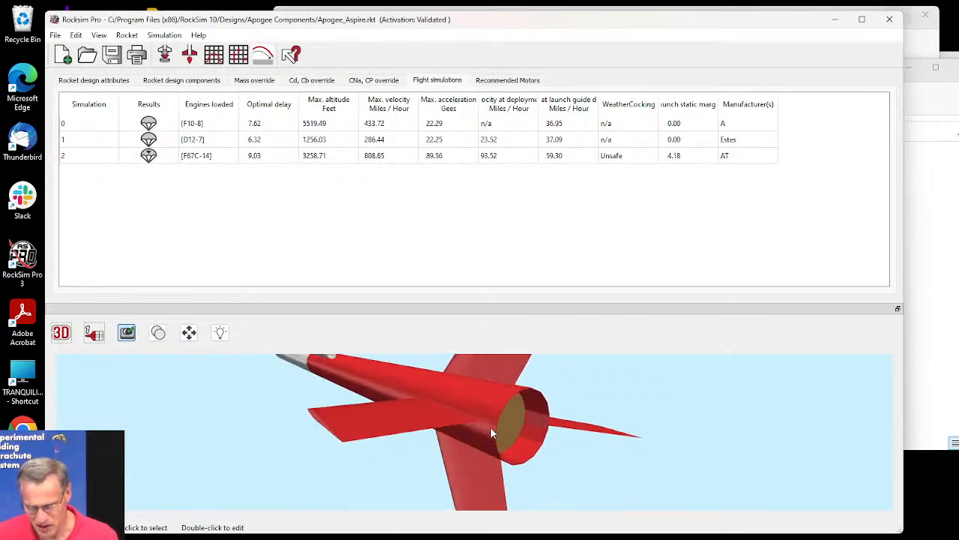
drag(533, 408, 521, 443)
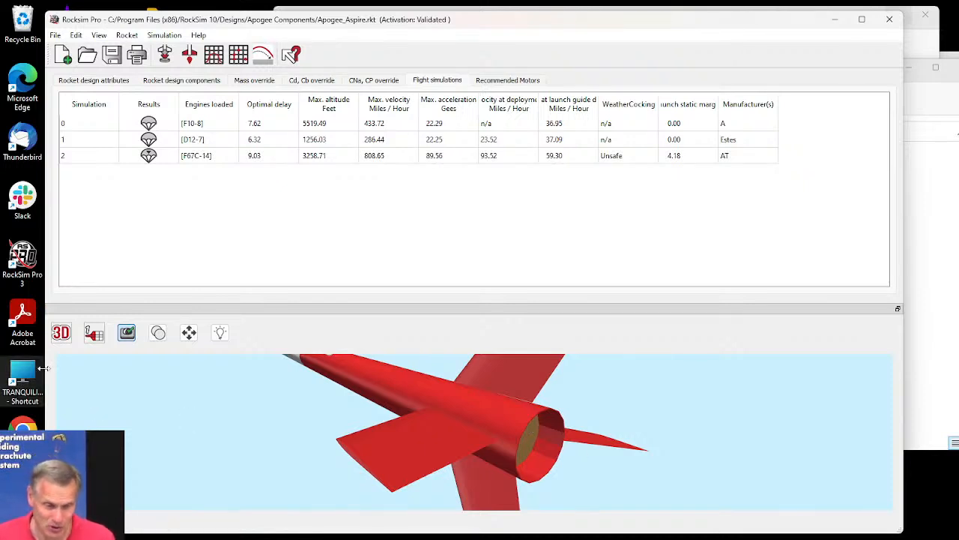
click(60, 335)
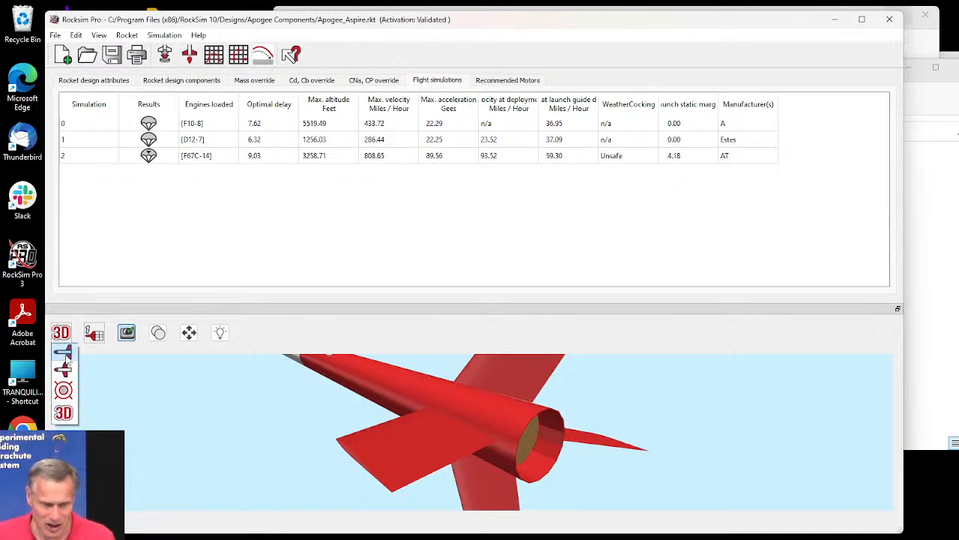
click(63, 352)
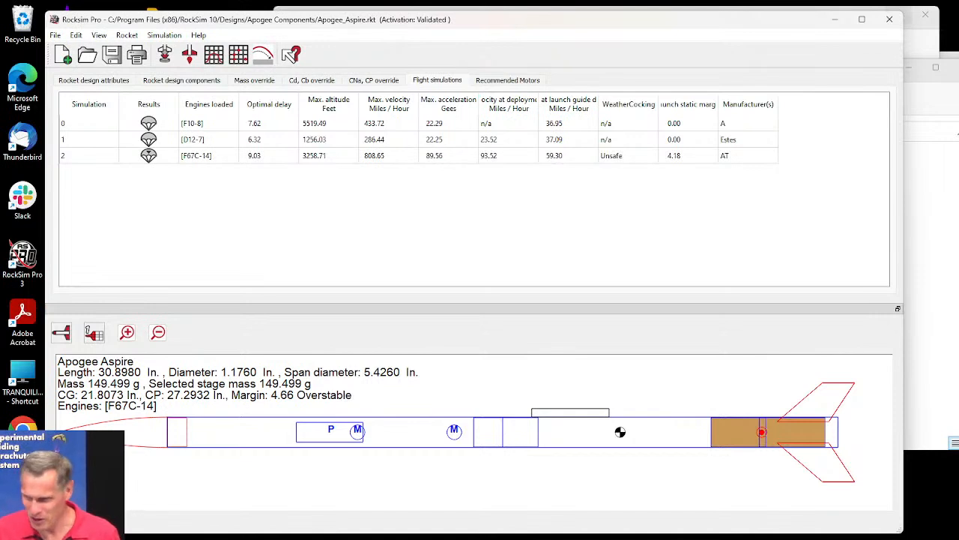
Switch to Microsoft Edge, go to the Apogee home page and open the RockSim Live Training page.
mouse_move(330, 529)
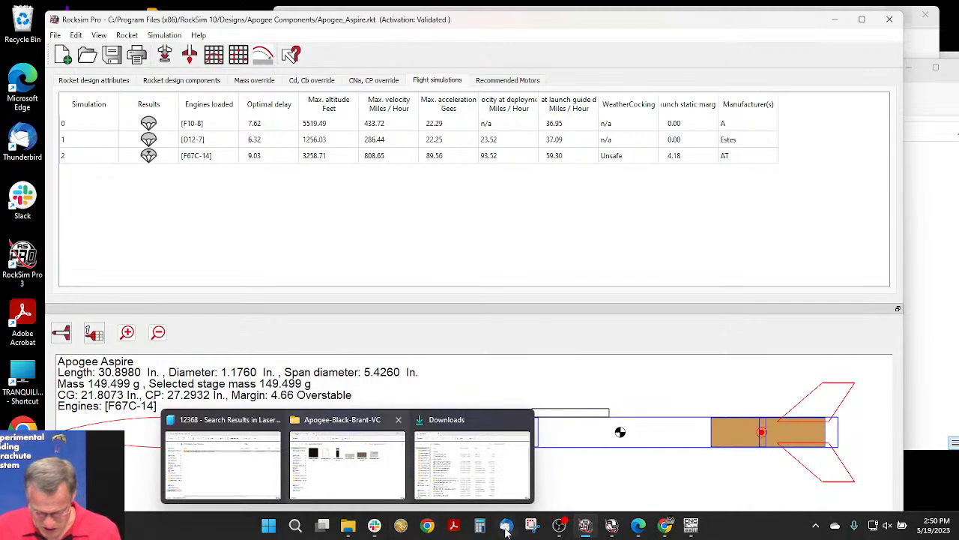
click(637, 526)
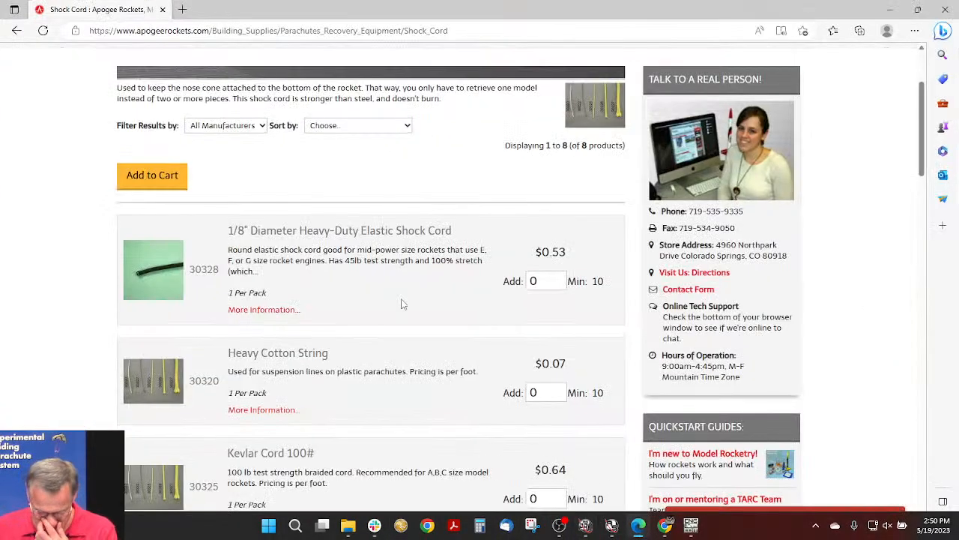
scroll(403, 304, up, 2)
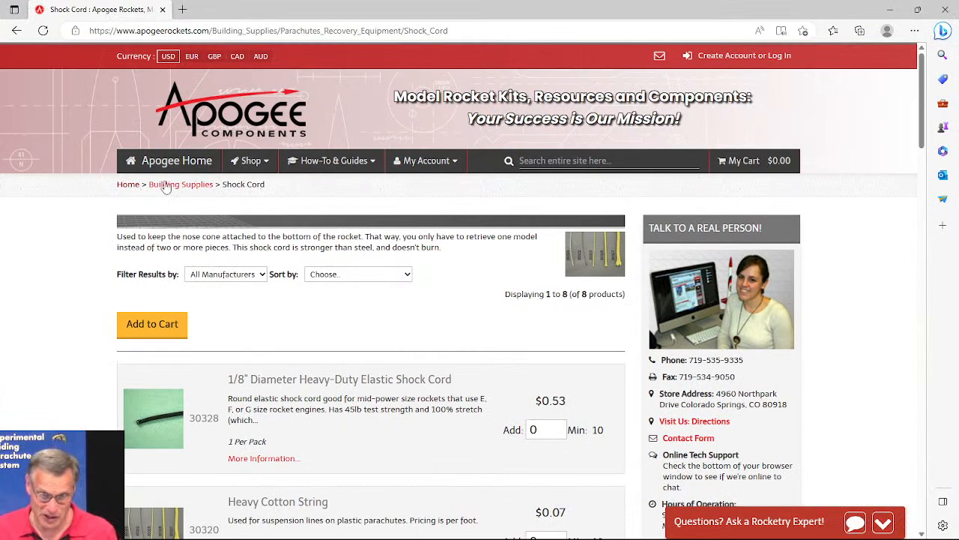
click(193, 161)
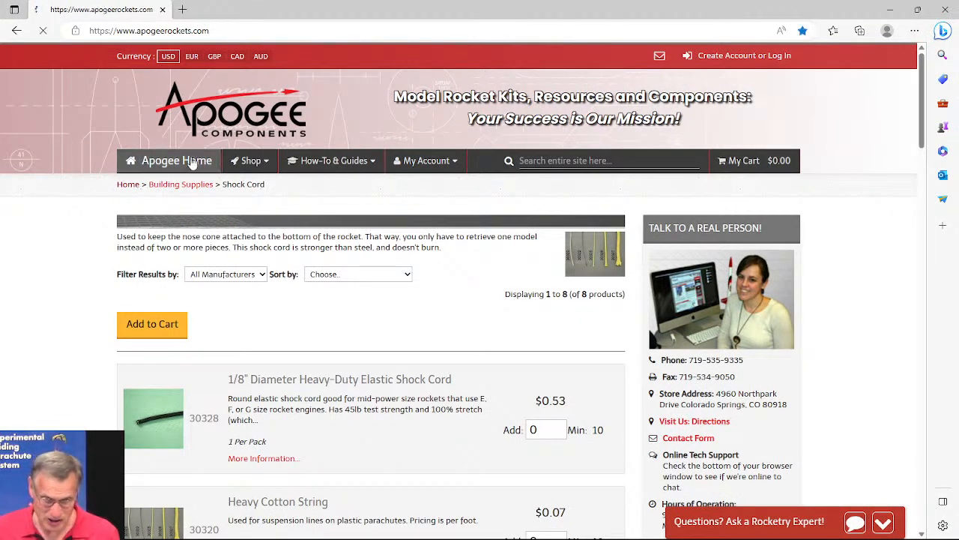
scroll(231, 270, down, 3)
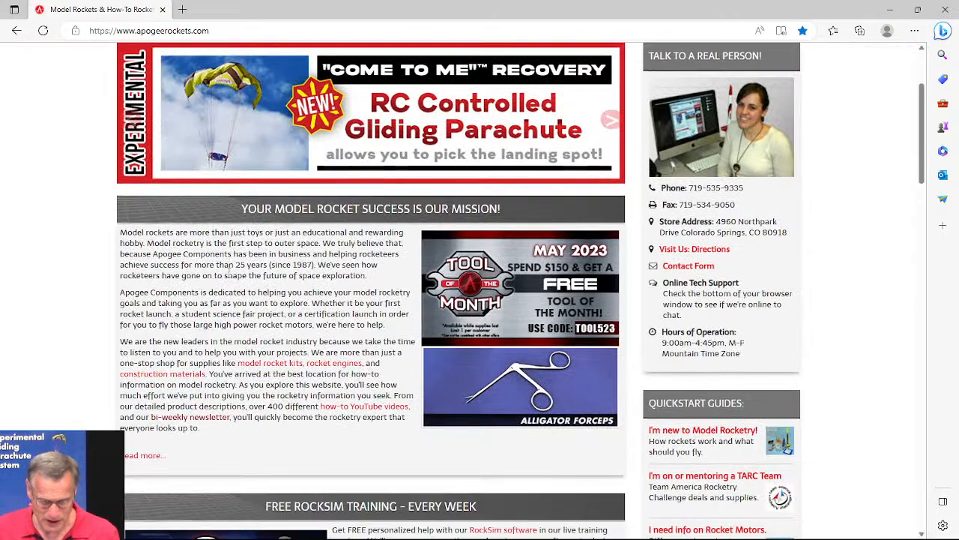
scroll(231, 271, down, 3)
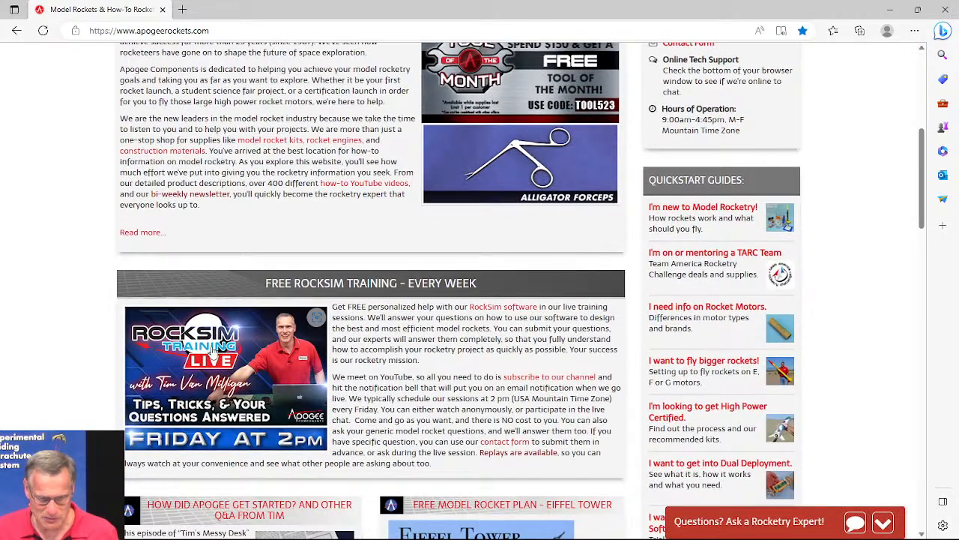
click(235, 354)
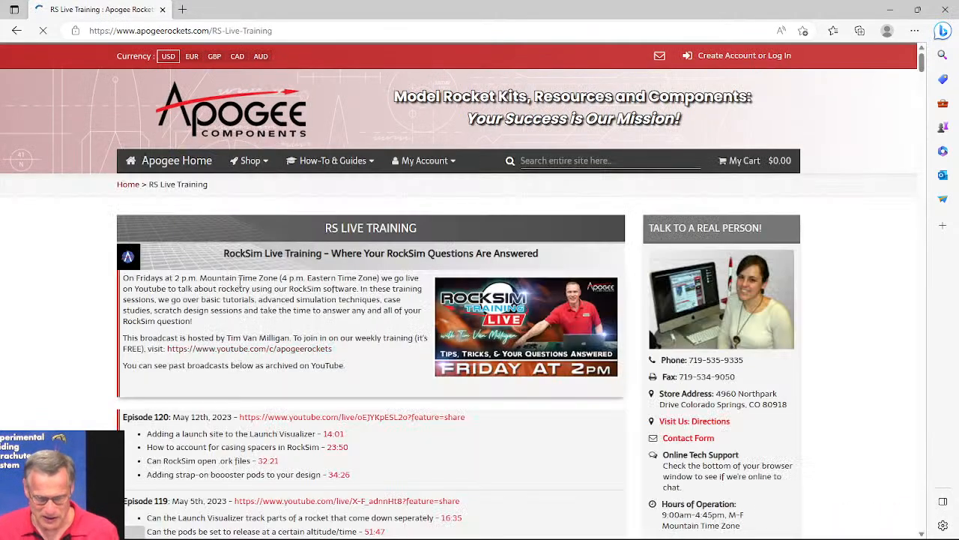
Close the newsletter pop-up, search the episode list for "ball" and highlight Episode 115's balloon rocket topic.
scroll(240, 282, down, 3)
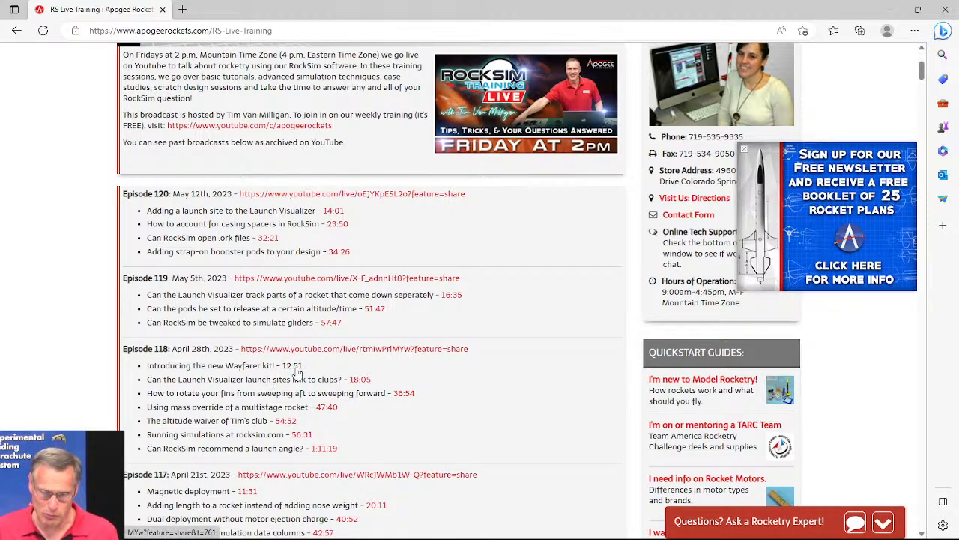
scroll(296, 371, up, 3)
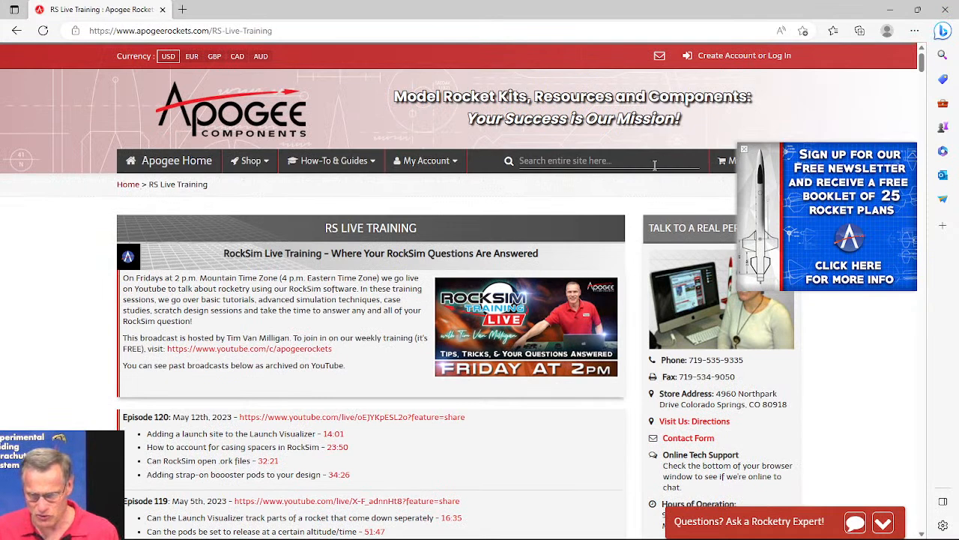
click(744, 149)
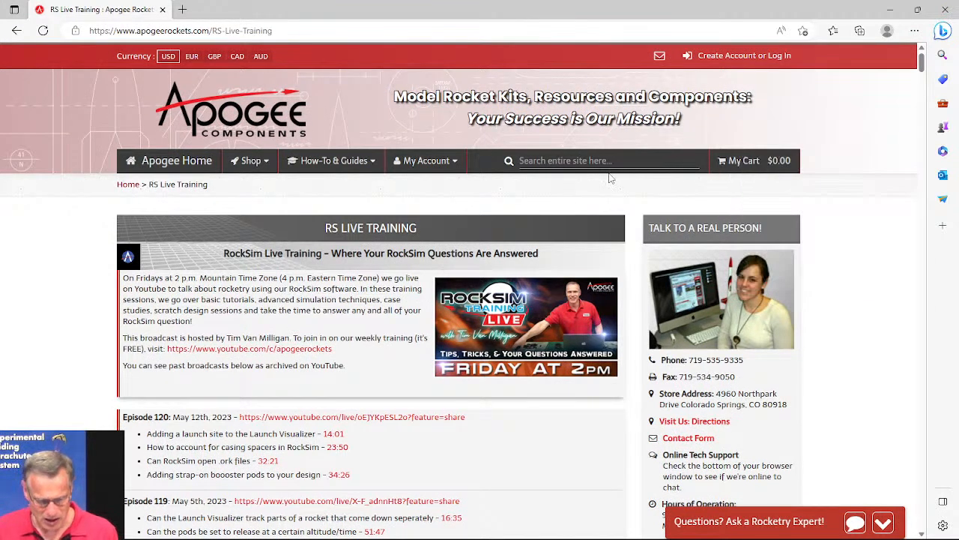
key(ctrl+f)
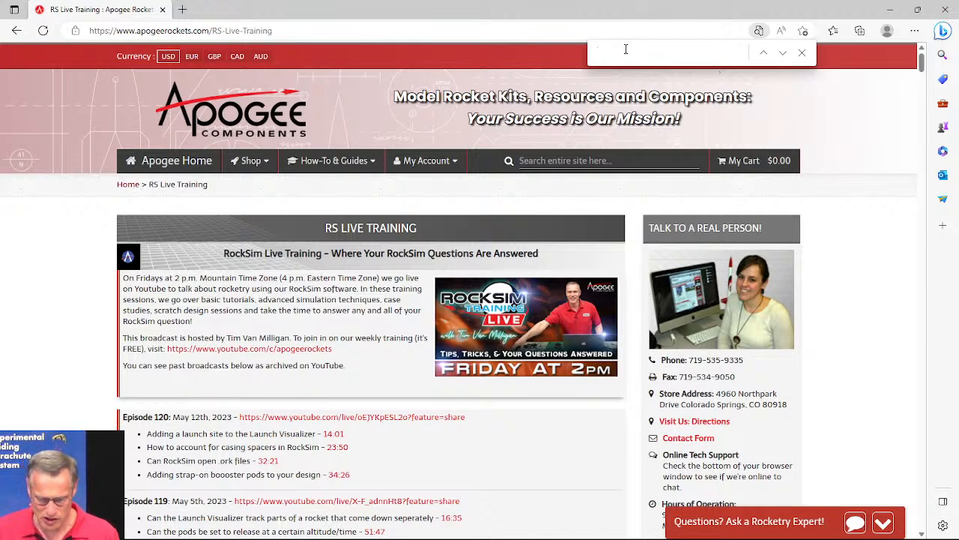
text(ball)
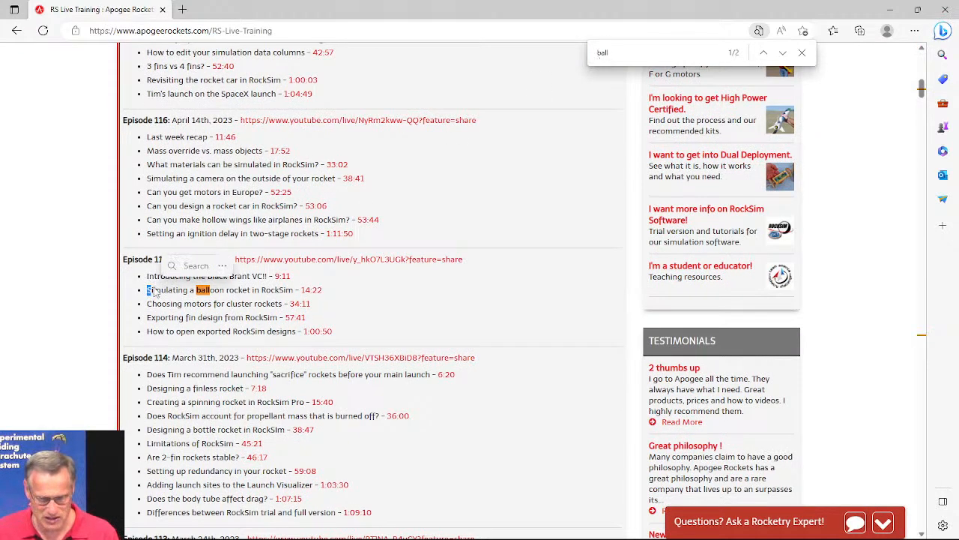
drag(152, 289, 323, 289)
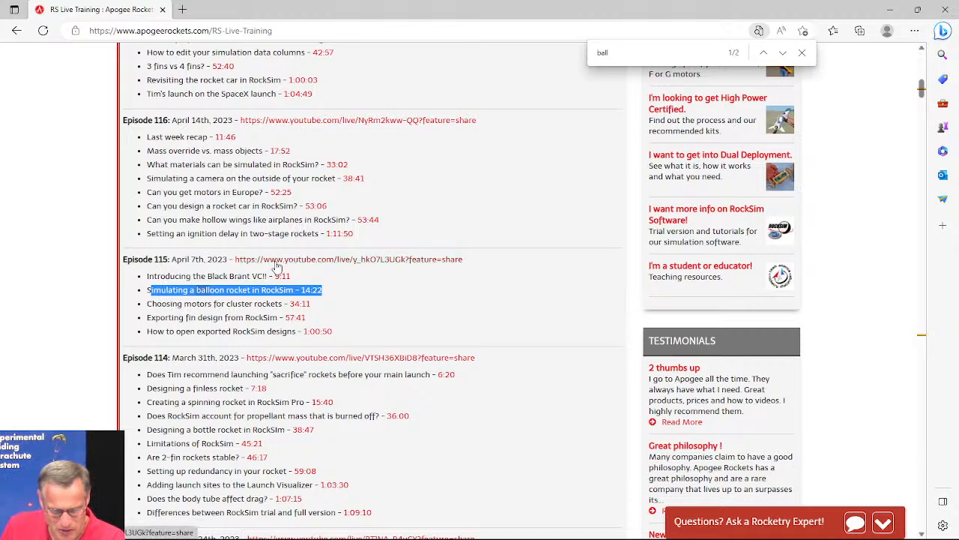
Look through the neighbouring episodes and search the page for "helium".
scroll(277, 267, up, 2)
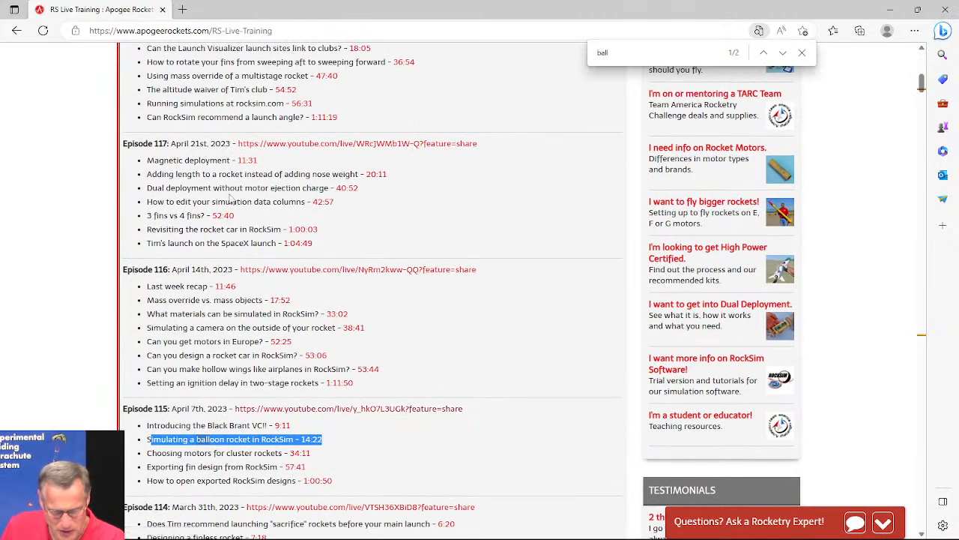
scroll(231, 198, up, 1)
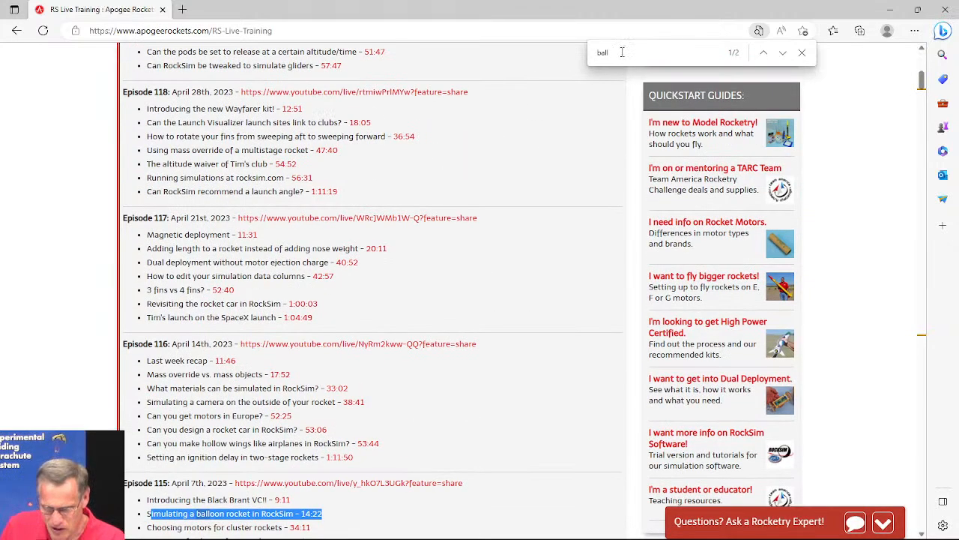
drag(622, 53, 552, 61)
text(heli)
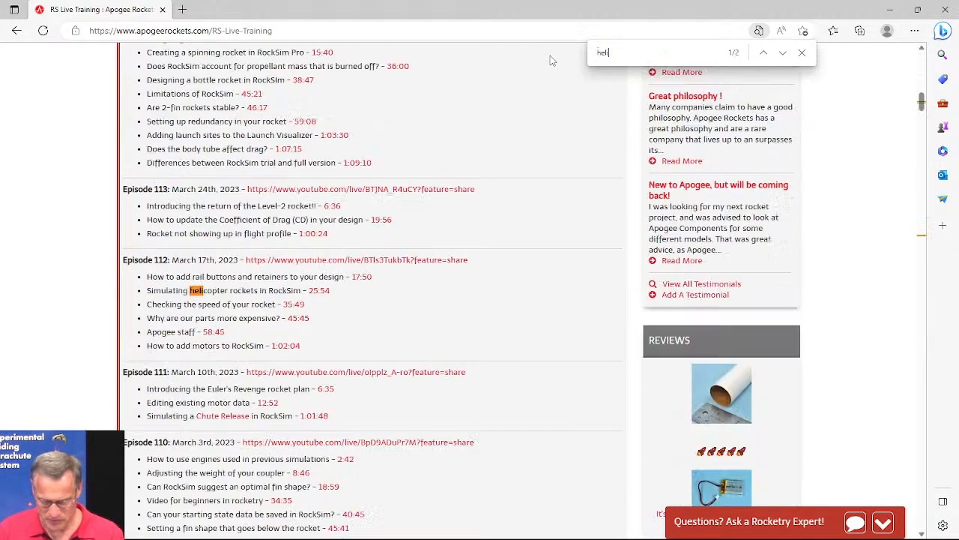
text(um)
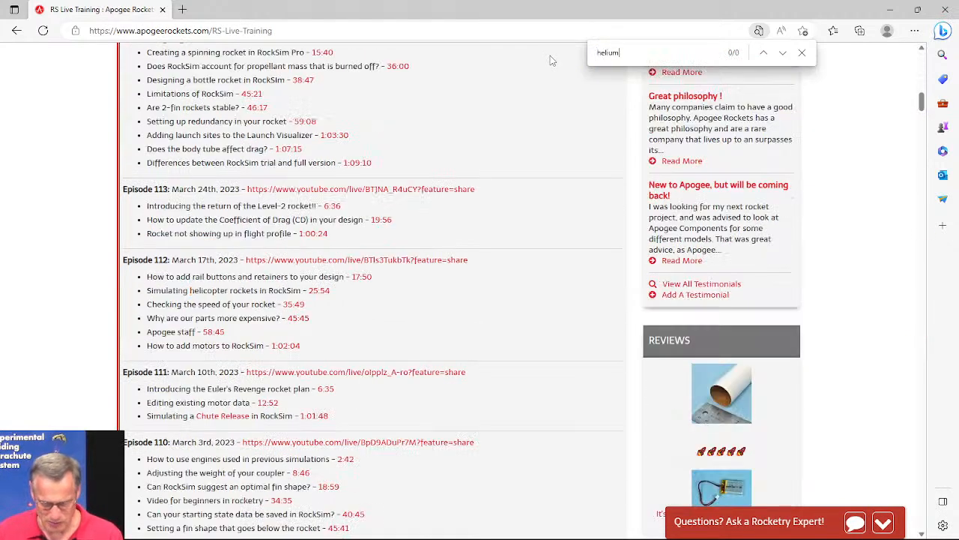
Clear the "helium" page search, return to Episode 115 and highlight its balloon rocket topic.
key(BackSpace)
key(BackSpace)
key(BackSpace)
key(BackSpace)
key(BackSpace)
key(BackSpace)
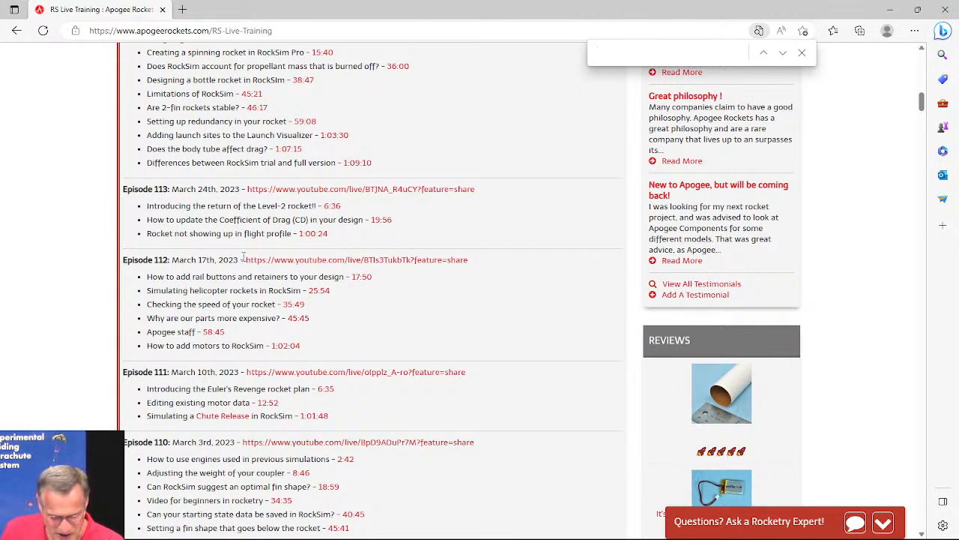
scroll(228, 162, up, 1)
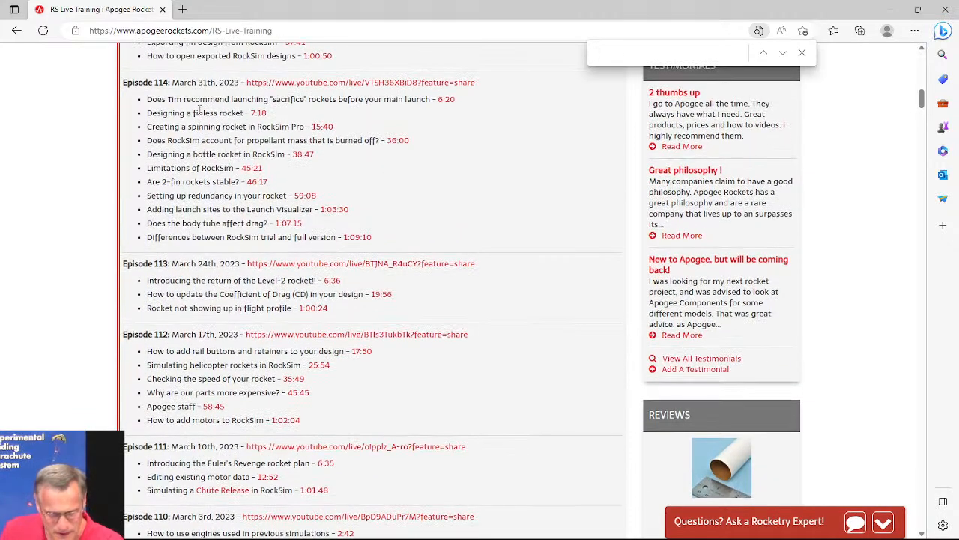
scroll(264, 138, up, 2)
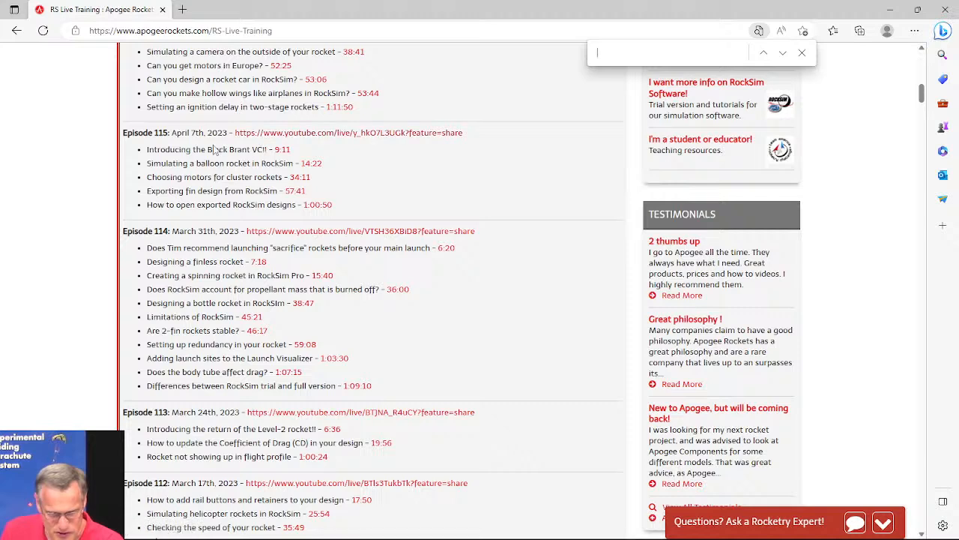
drag(207, 163, 282, 163)
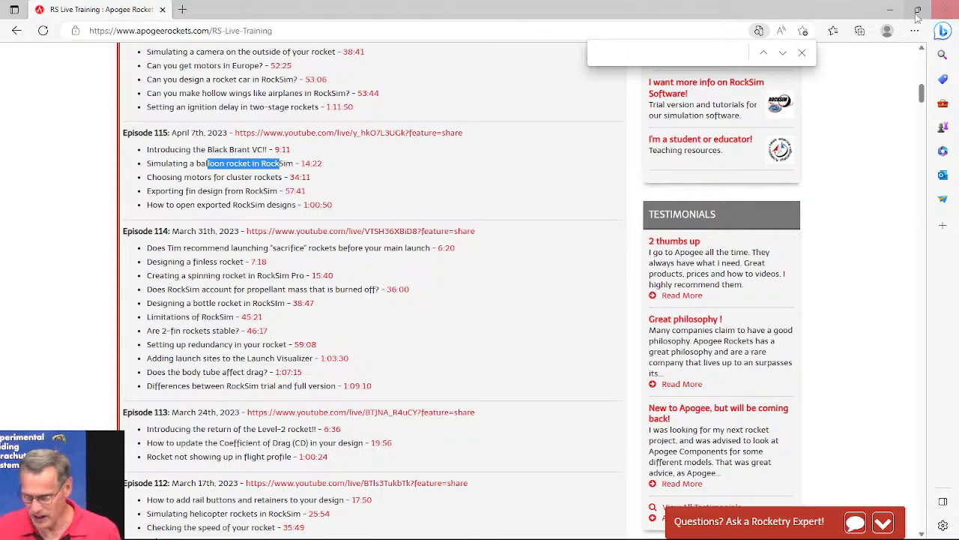
Minimize the browser to reveal RockSim Pro and shift its window slightly on the desktop.
click(890, 11)
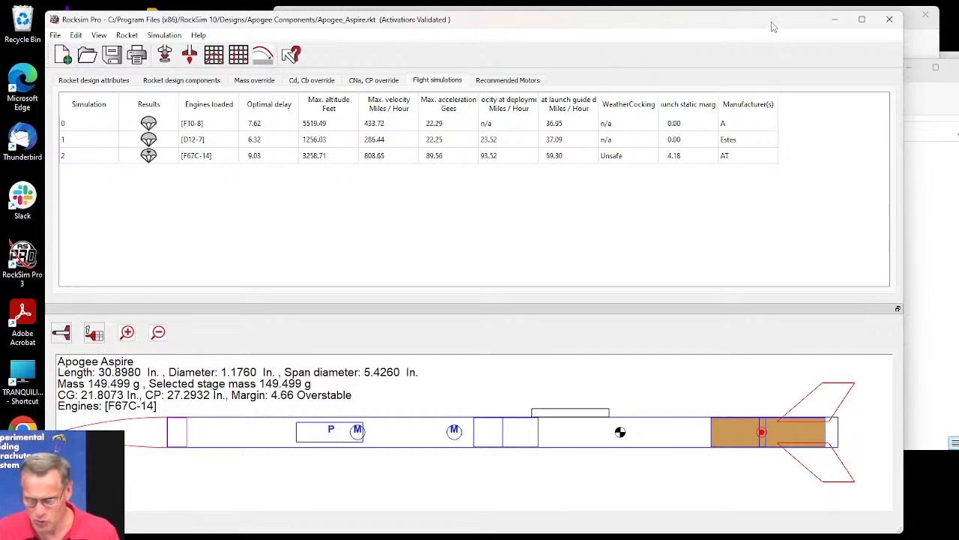
drag(774, 27, 786, 21)
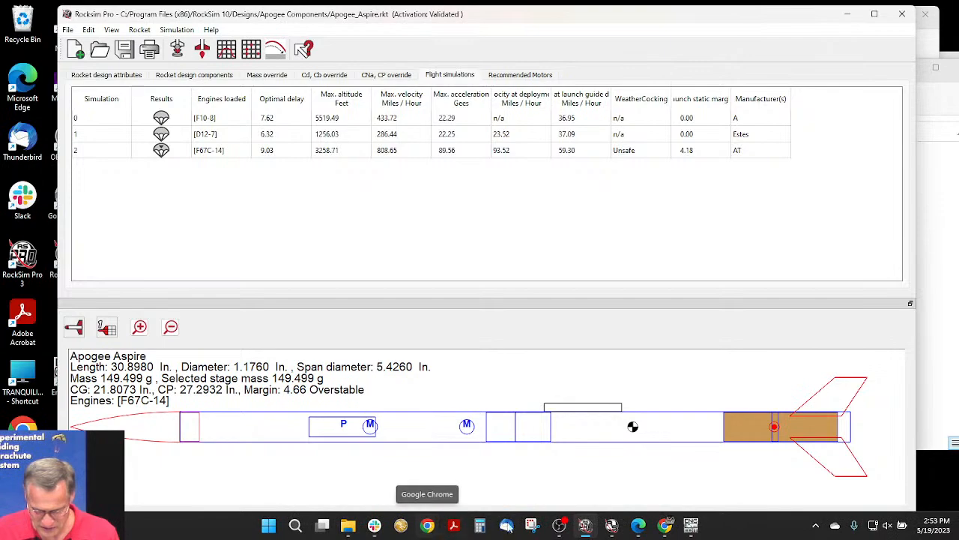
Switch back to Microsoft Edge, search the RockSim Live Training page for "kestrel" and close the page search.
click(638, 525)
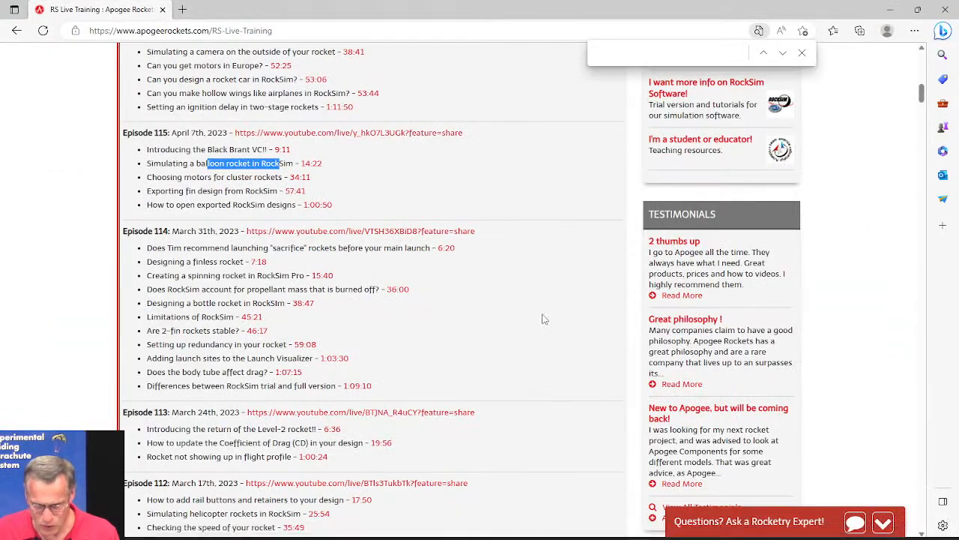
scroll(543, 319, up, 4)
click(647, 52)
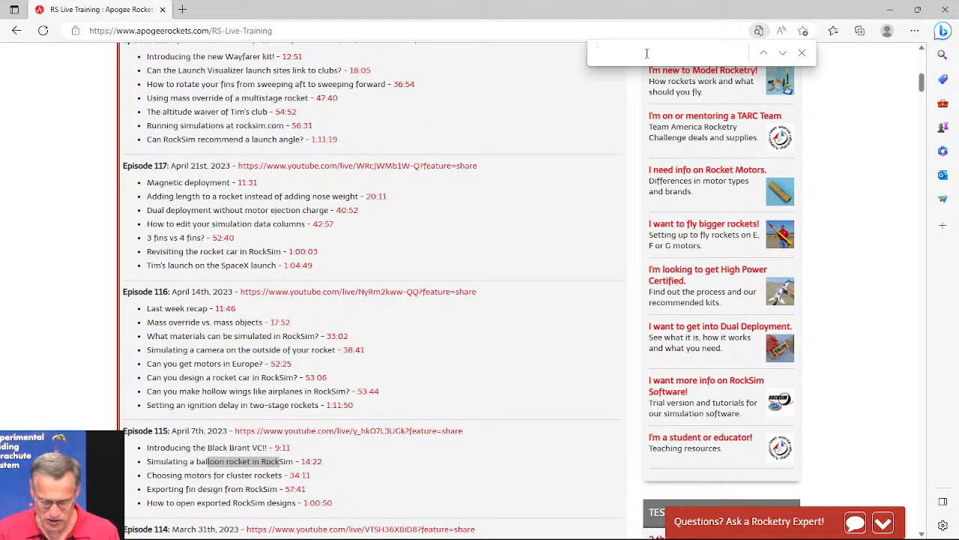
text(kestrel)
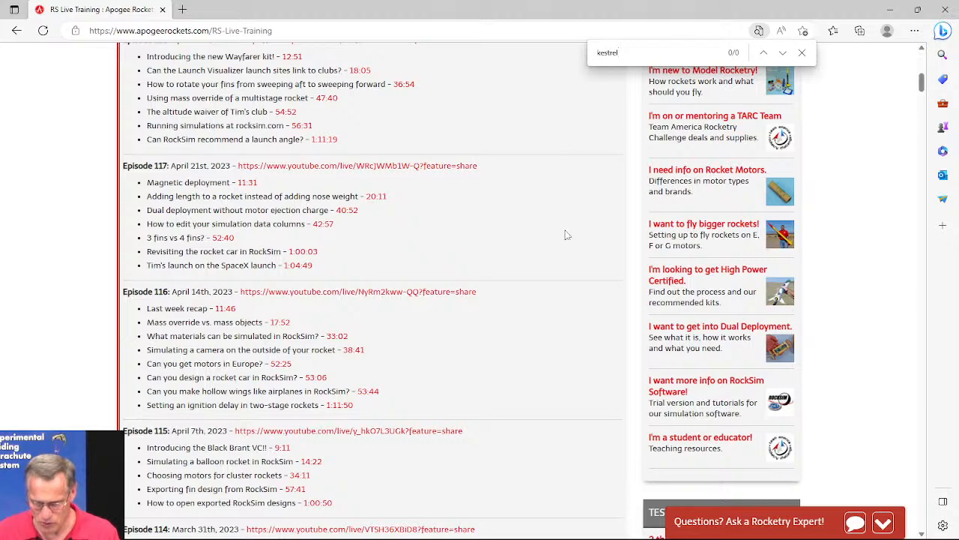
click(802, 52)
Search the entire Apogee site for "kestrel".
key(Home)
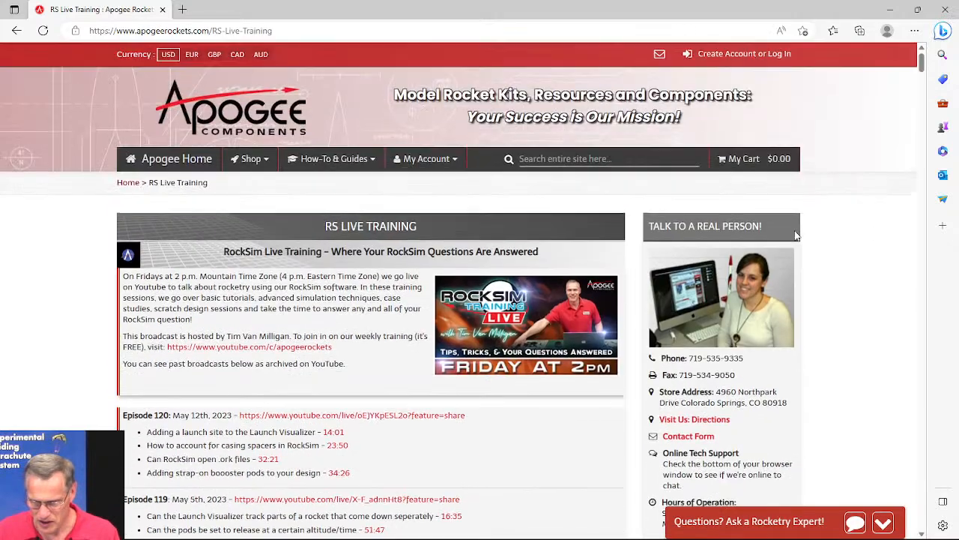
click(549, 160)
text(kestr)
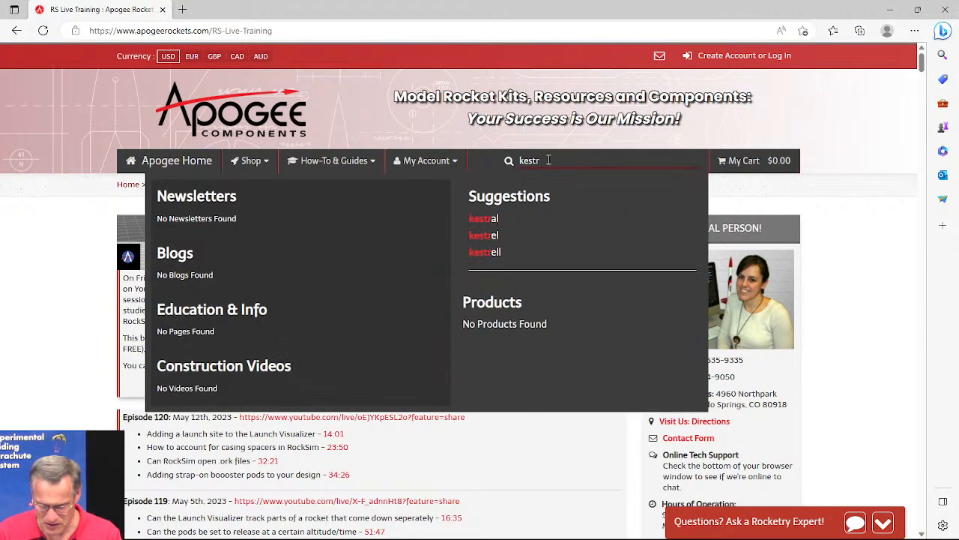
text(el)
key(Return)
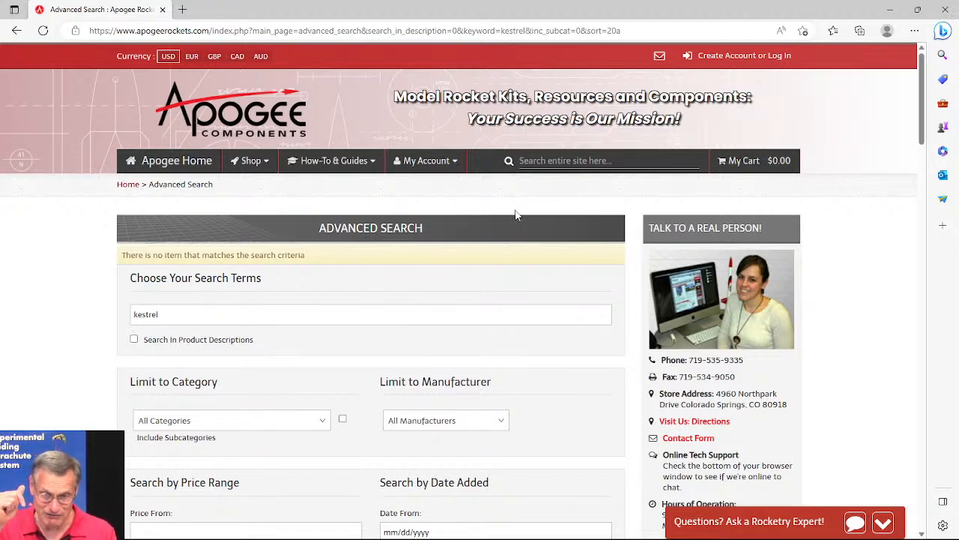
Search the Apogee site for "javelin" using the suggested term "argo d4 javelin rocket kit".
click(532, 162)
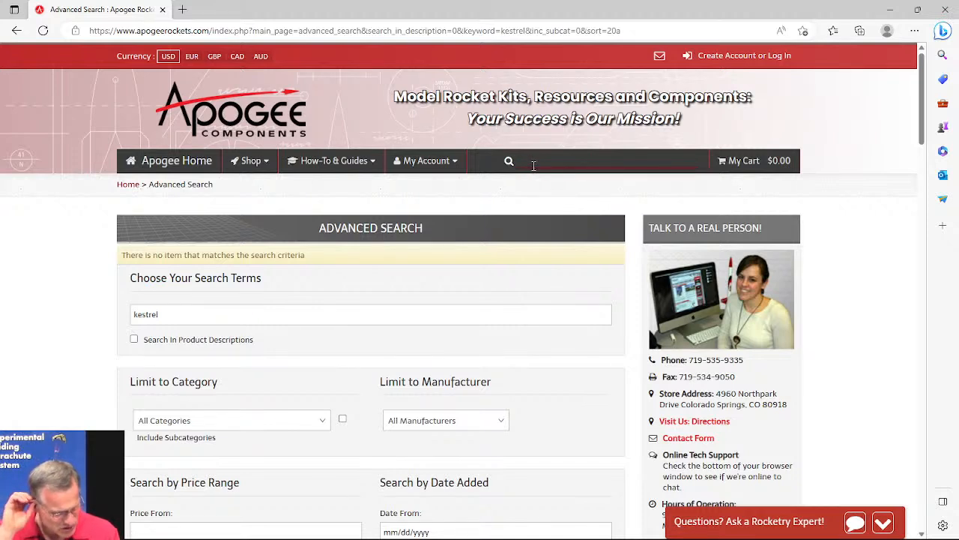
text(javel)
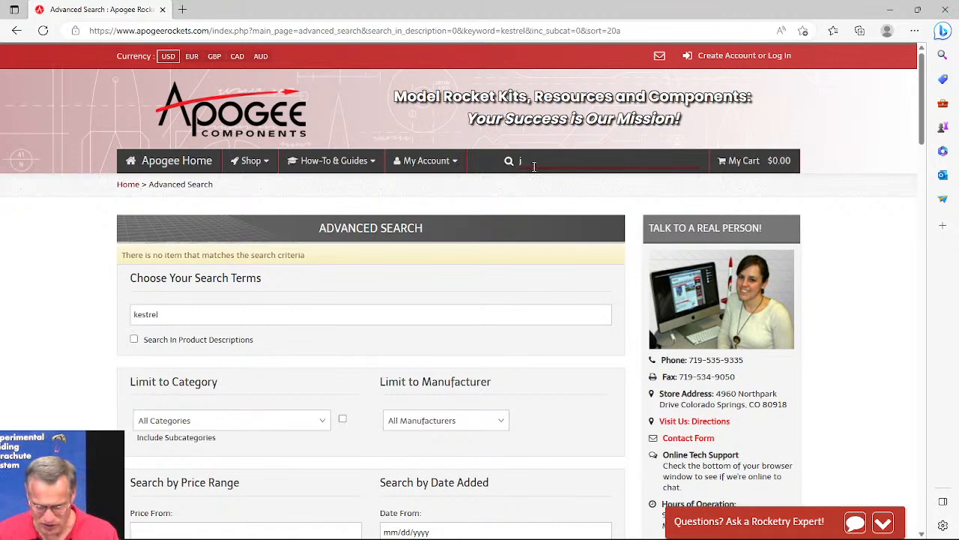
text(in)
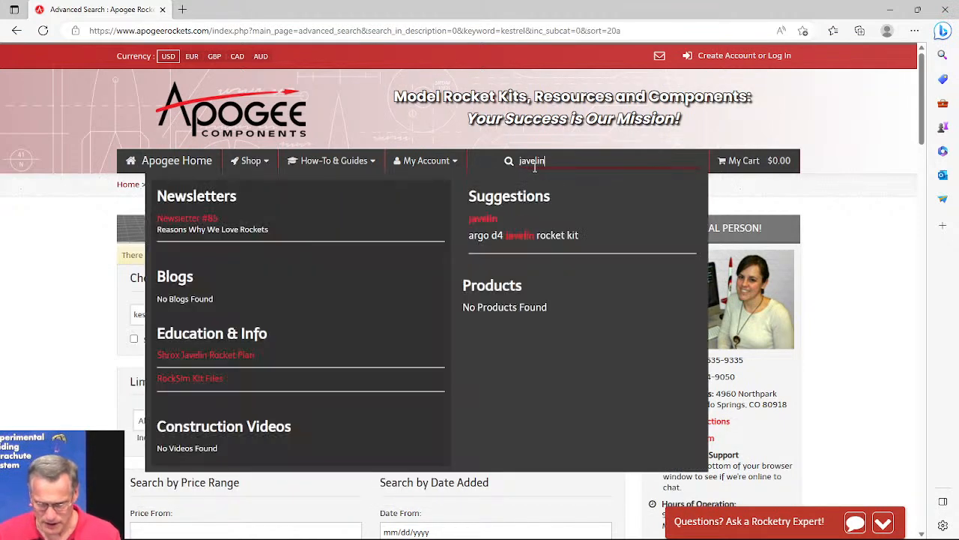
click(517, 235)
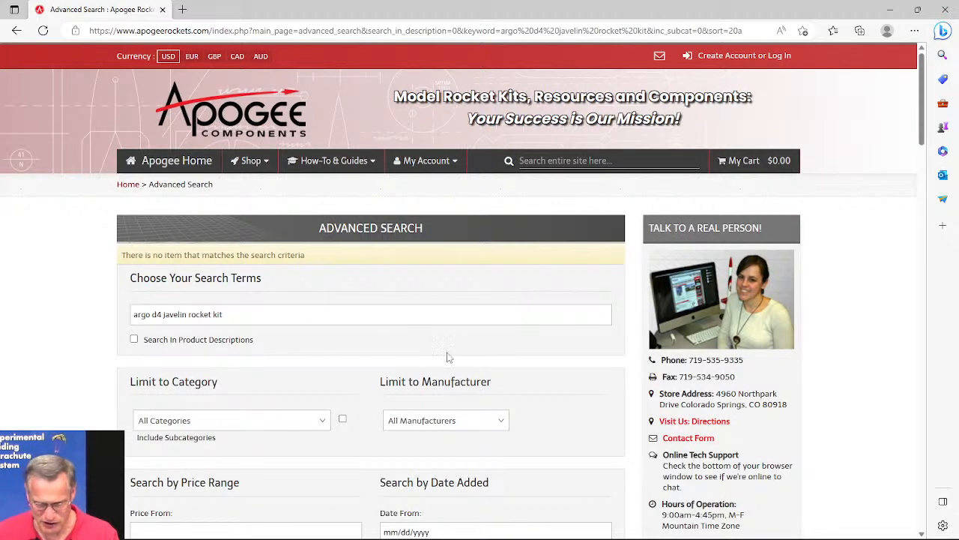
Search the web for "north coast rocketry" and open the official North Coast Rocketry website.
click(730, 28)
text(n)
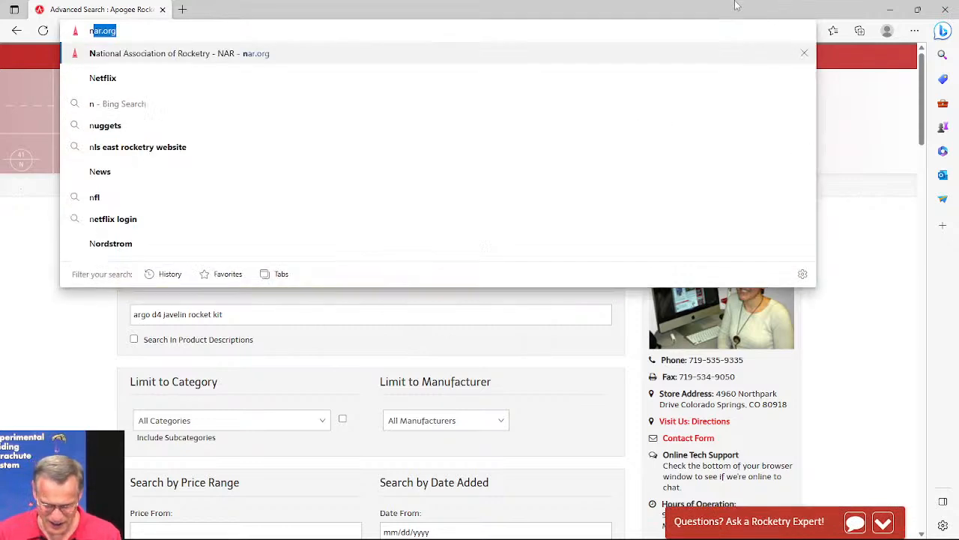
text(orth coast rocketry)
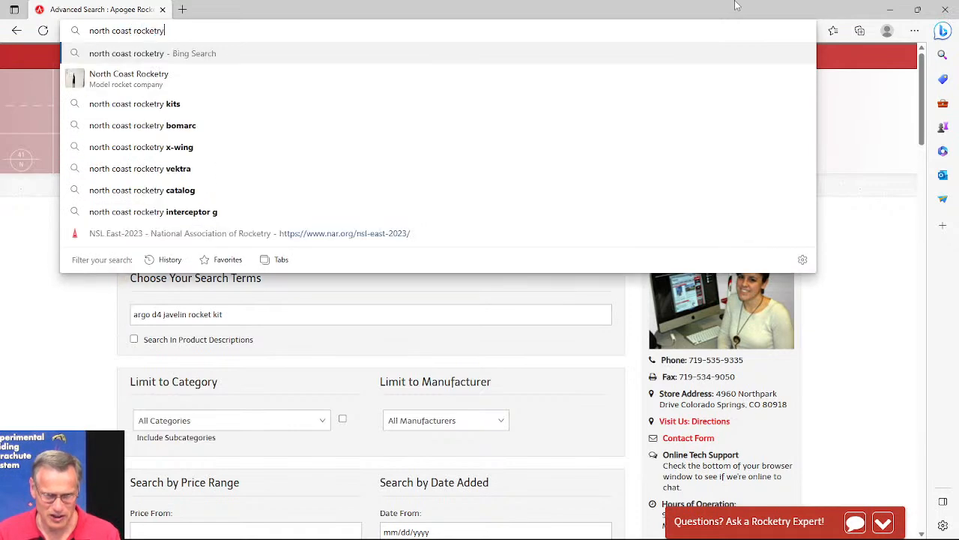
key(Return)
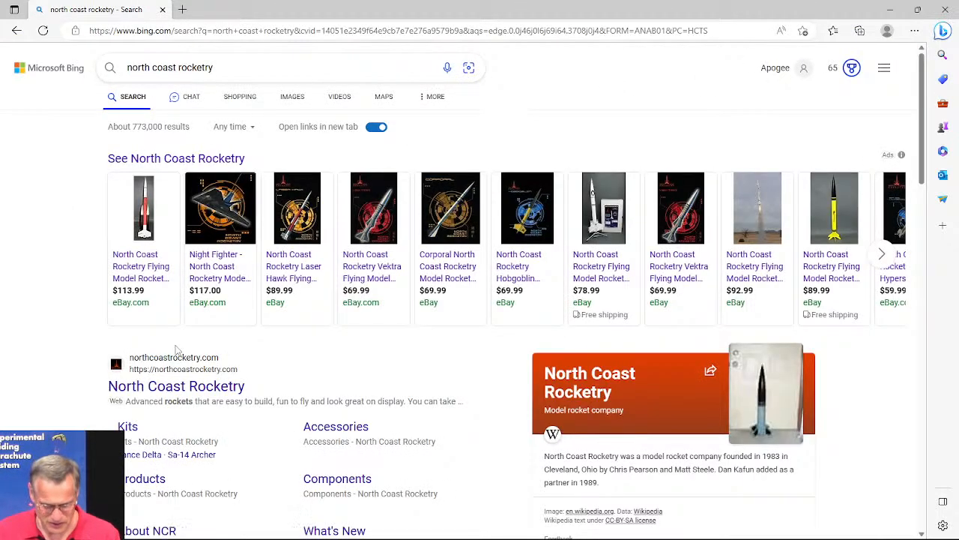
click(176, 386)
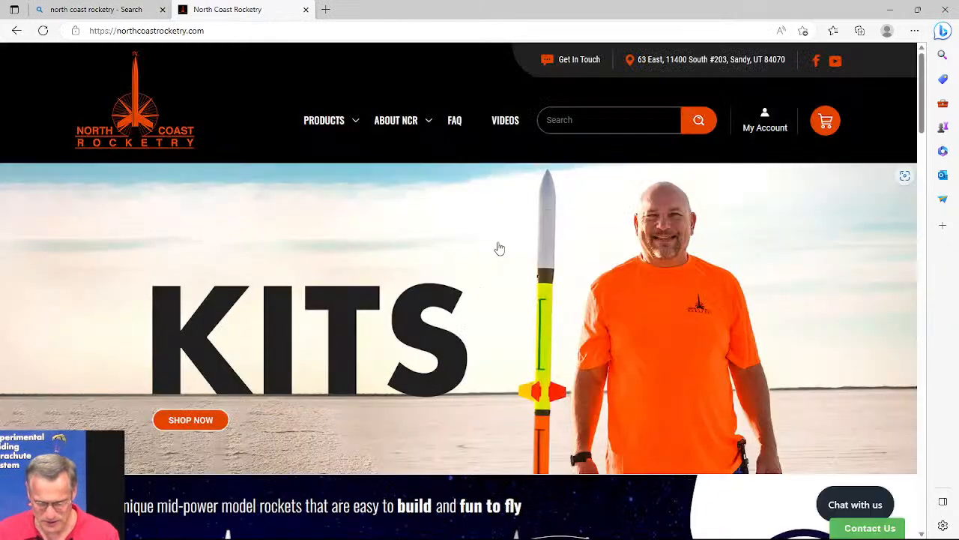
Look over the home page, then open the Kits collection and its Argo D4 Javelin 1:17 Sport Scale Model page.
scroll(517, 248, down, 2)
scroll(557, 214, up, 1)
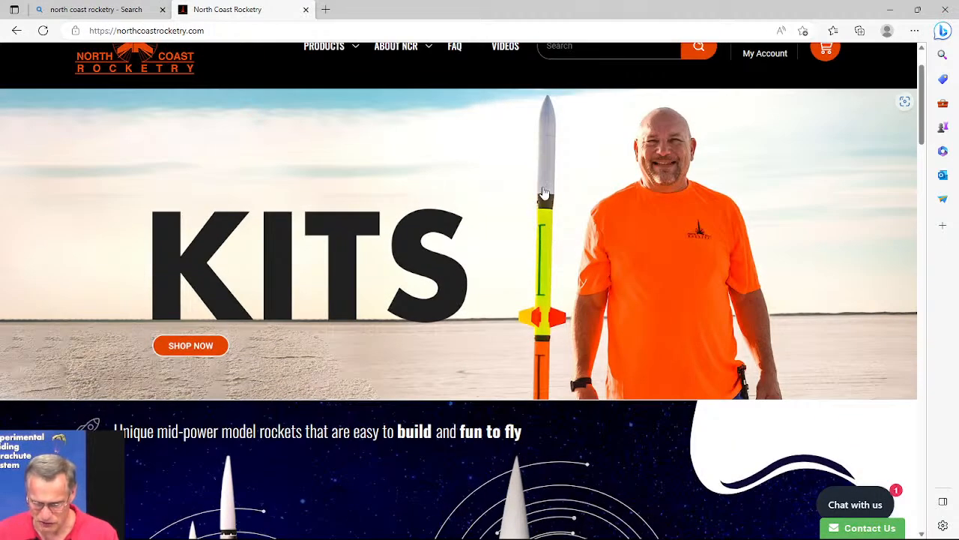
scroll(545, 189, down, 2)
scroll(545, 190, down, 6)
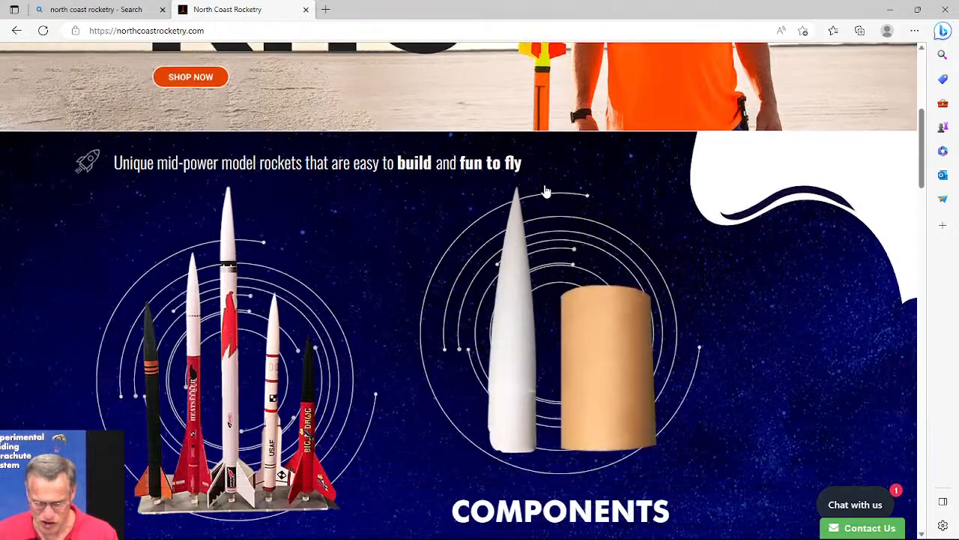
scroll(546, 197, up, 1)
scroll(546, 196, up, 6)
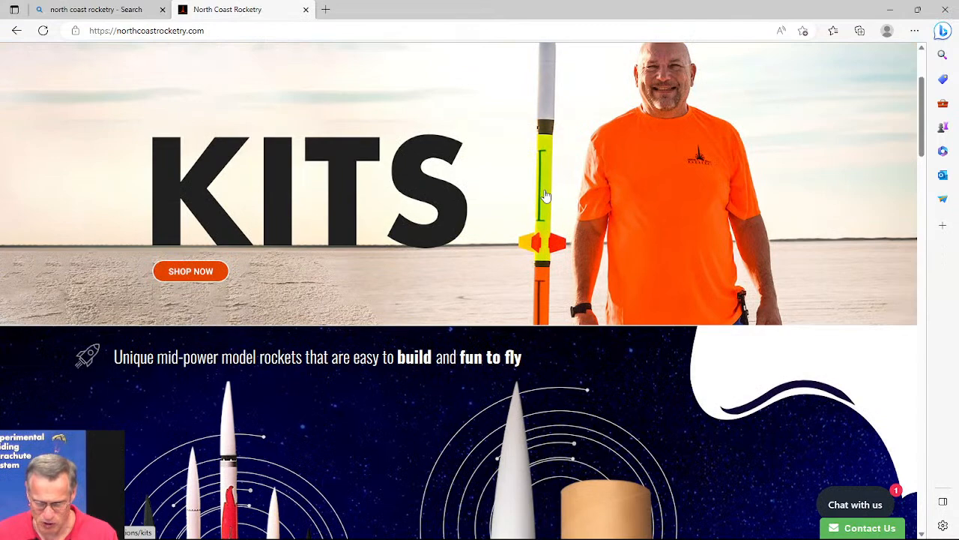
scroll(545, 195, up, 2)
mouse_move(349, 129)
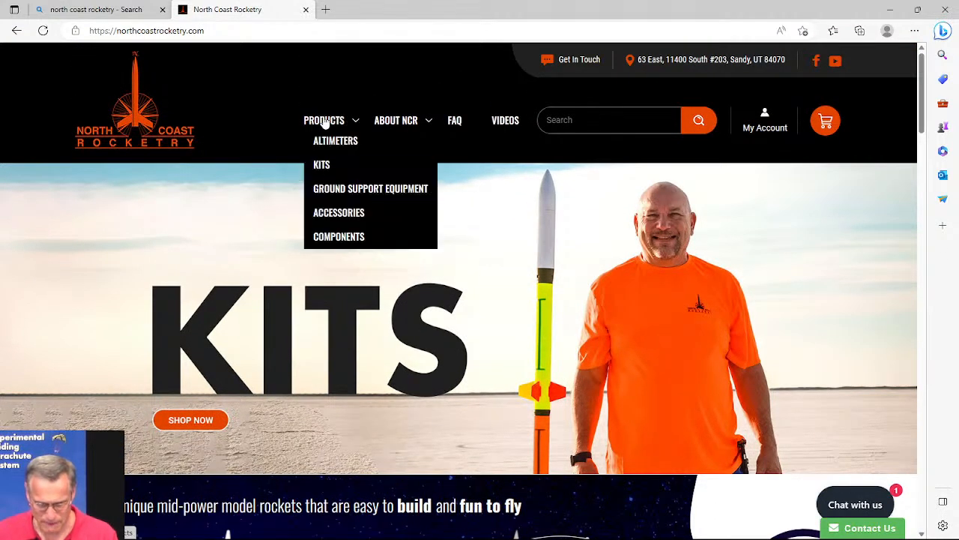
click(324, 165)
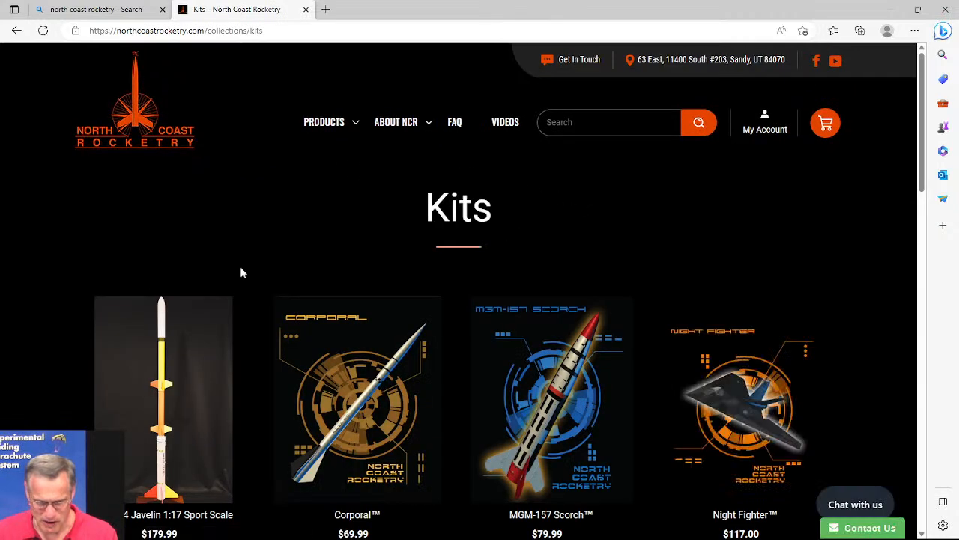
scroll(240, 272, down, 1)
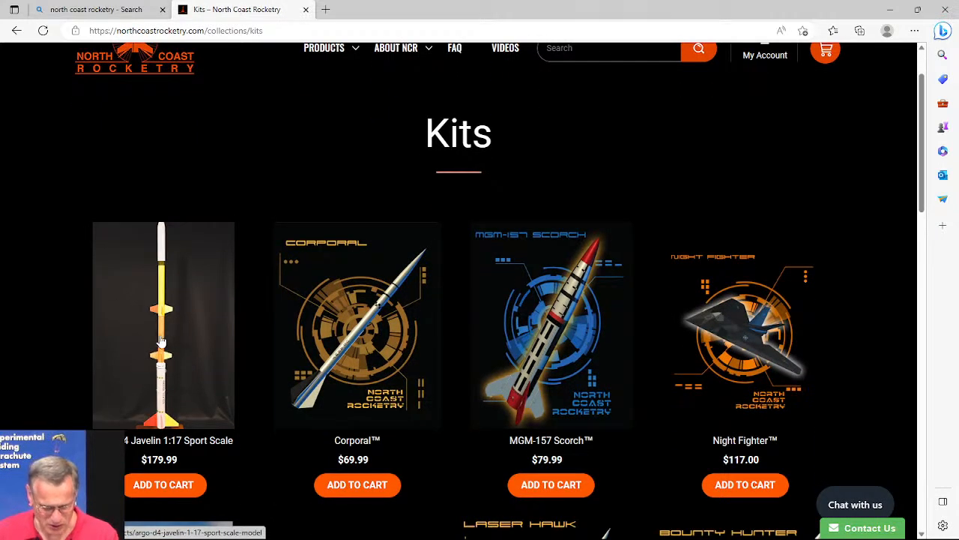
click(161, 342)
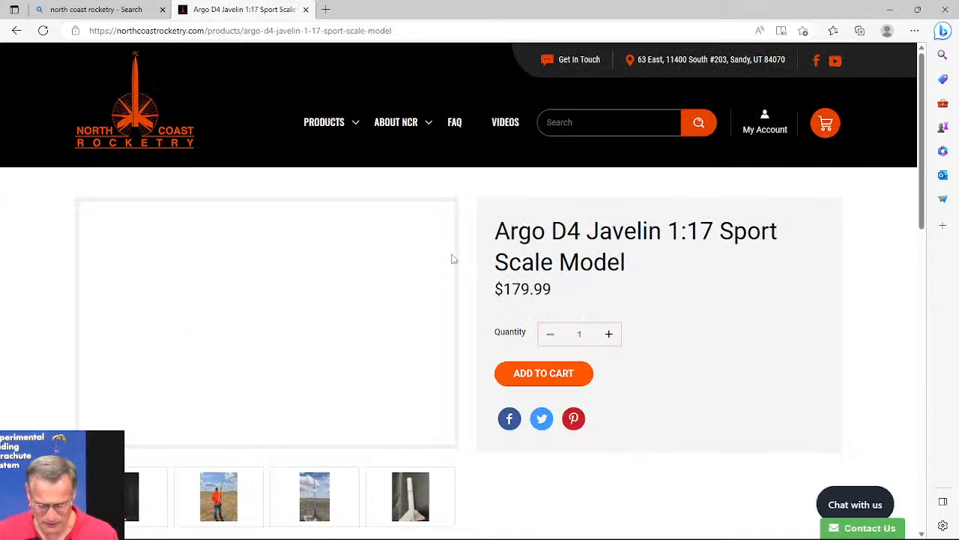
View the Argo D4 Javelin product photos of the rocket held outdoors and of the finned white section.
scroll(360, 283, down, 1)
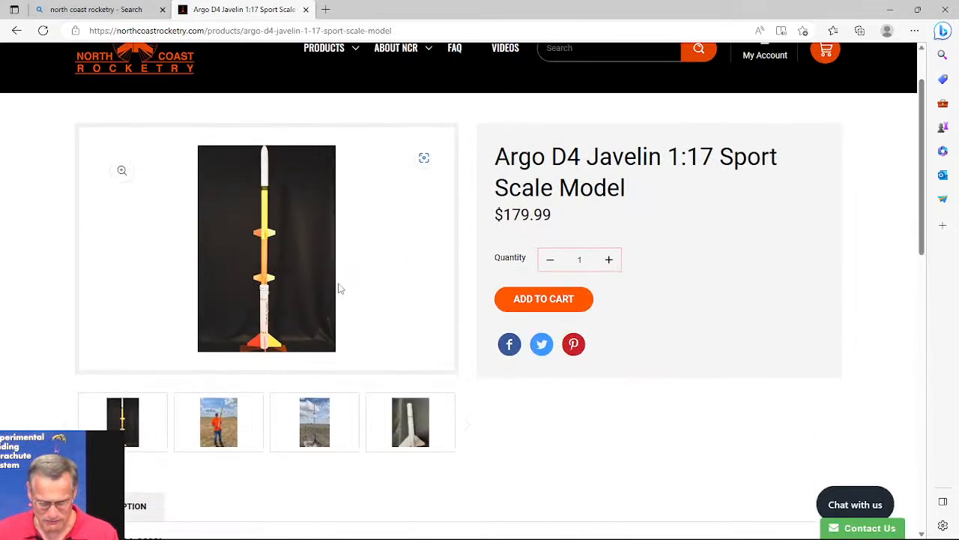
scroll(255, 326, down, 2)
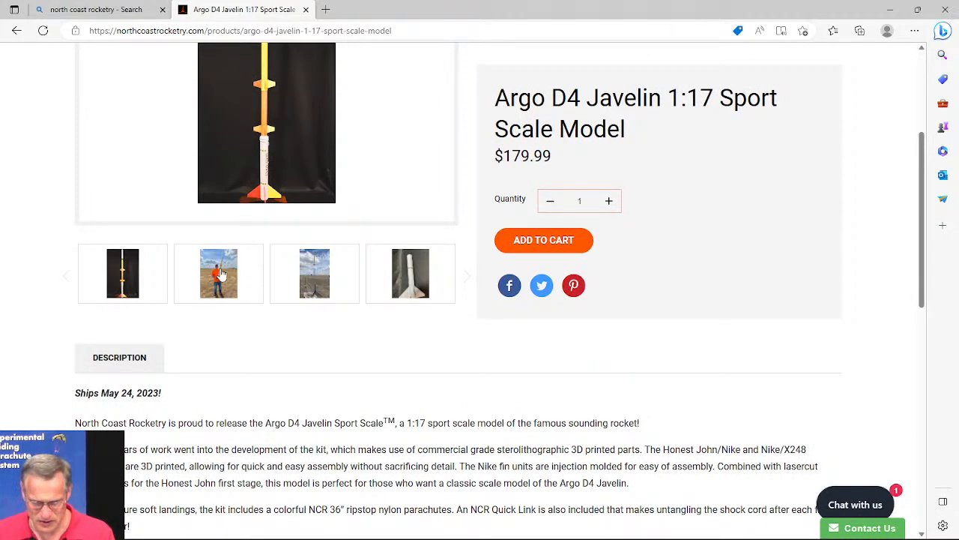
click(222, 275)
scroll(405, 255, up, 2)
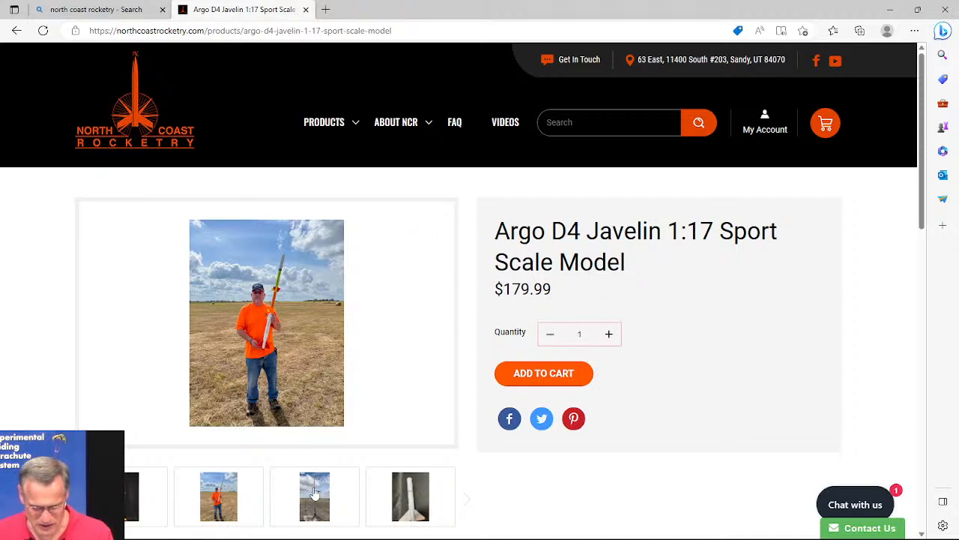
click(424, 493)
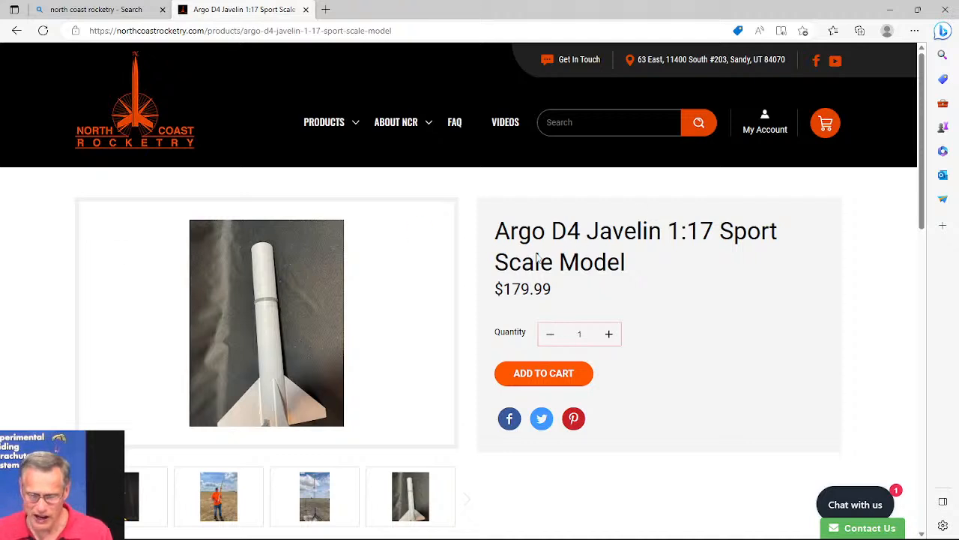
Highlight the Argo D4 Javelin product title and the shipping date in the description.
drag(496, 232, 783, 235)
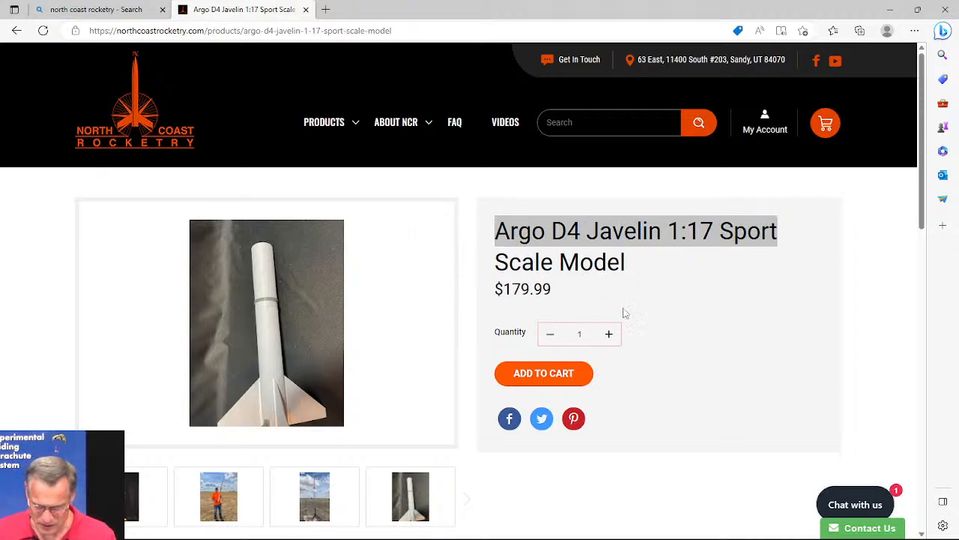
scroll(626, 313, down, 3)
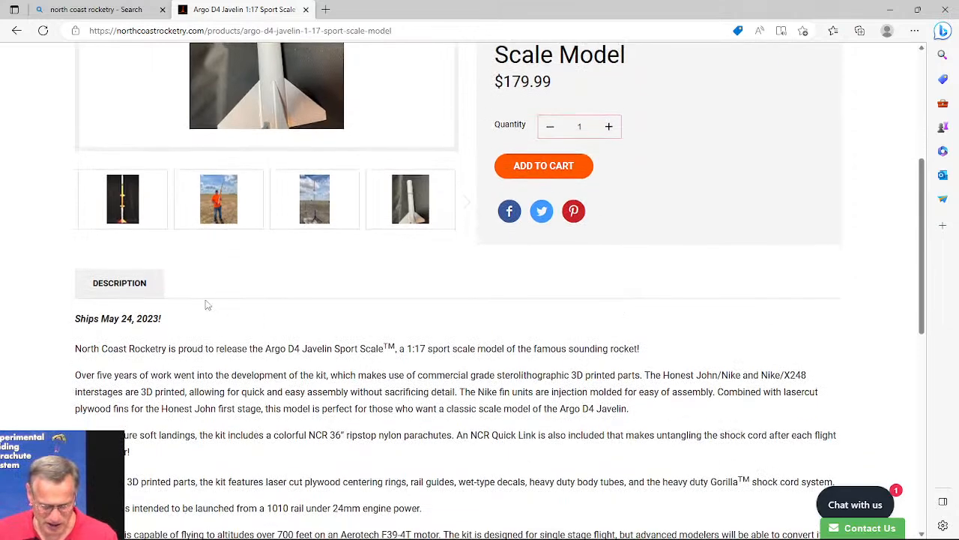
drag(77, 318, 166, 317)
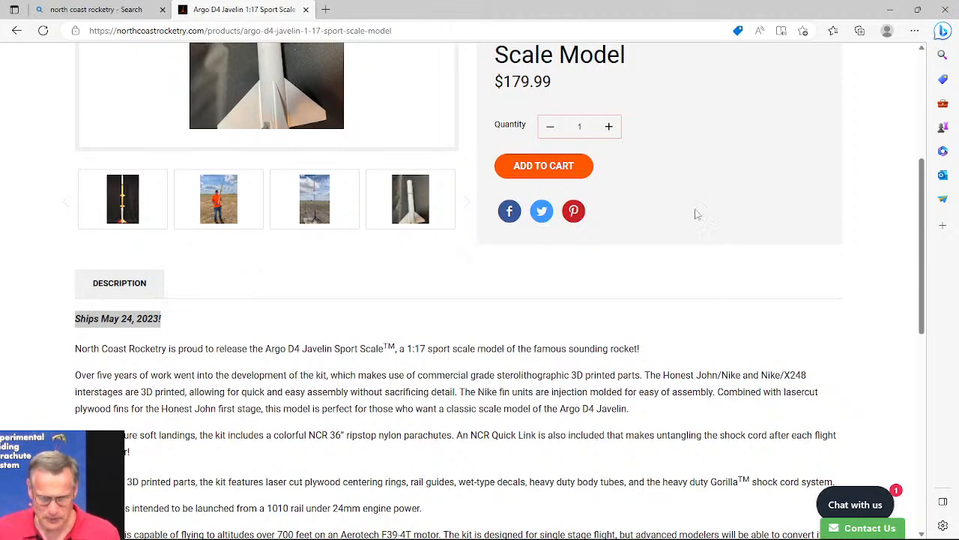
scroll(695, 215, up, 3)
mouse_move(321, 132)
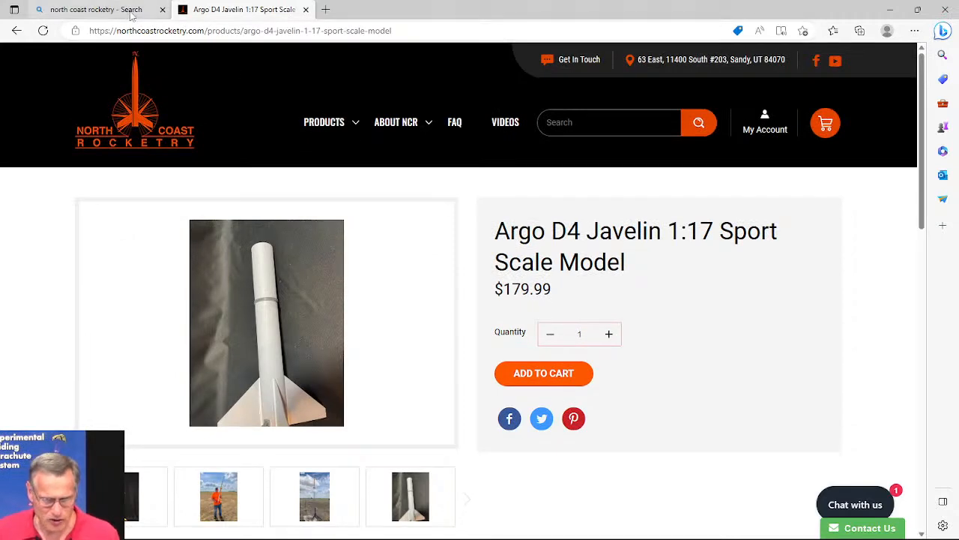
Leave the Argo D4 Javelin page and go to the apogeerockets.com website.
click(410, 24)
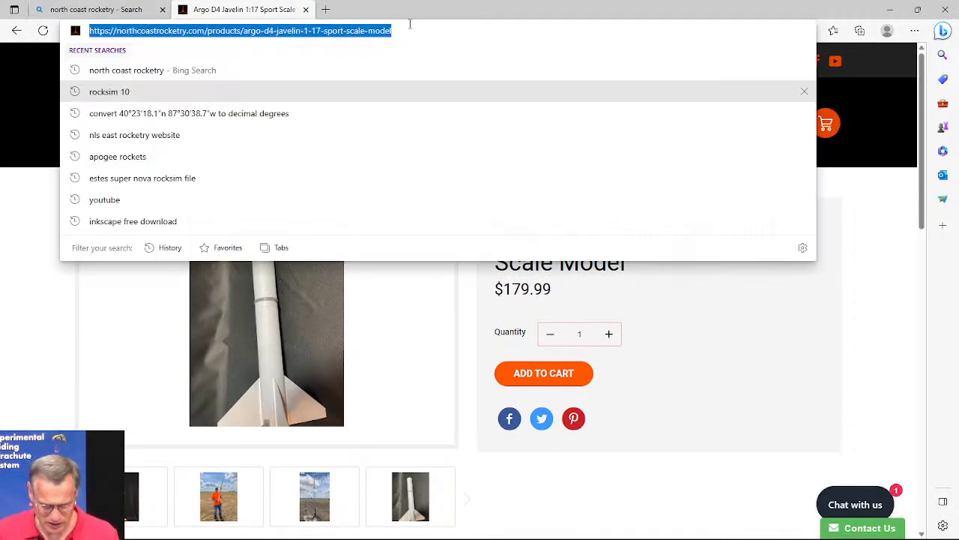
text(apogeerockets.com)
key(Return)
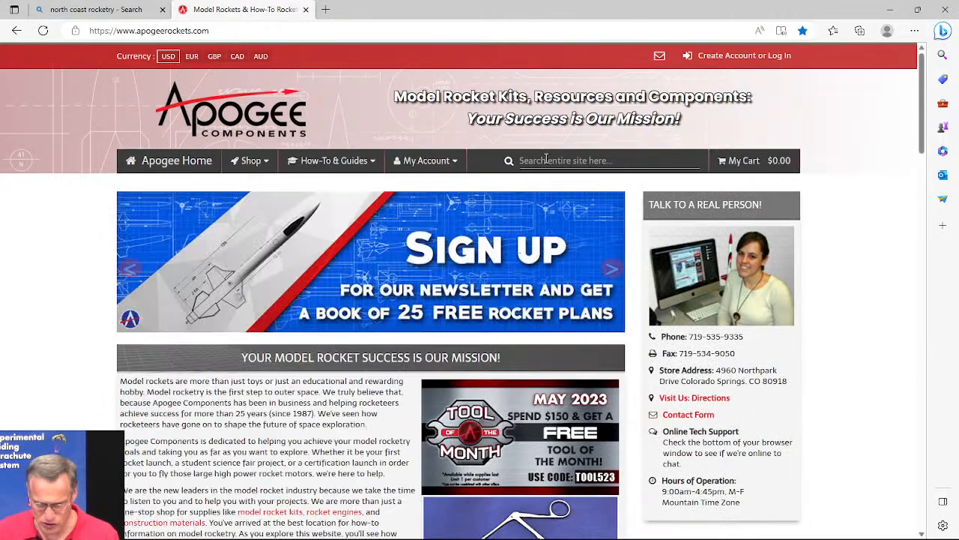
Search the Apogee site for "simple time", open the Simple Timer for Staging product page and look over its specifications.
click(547, 158)
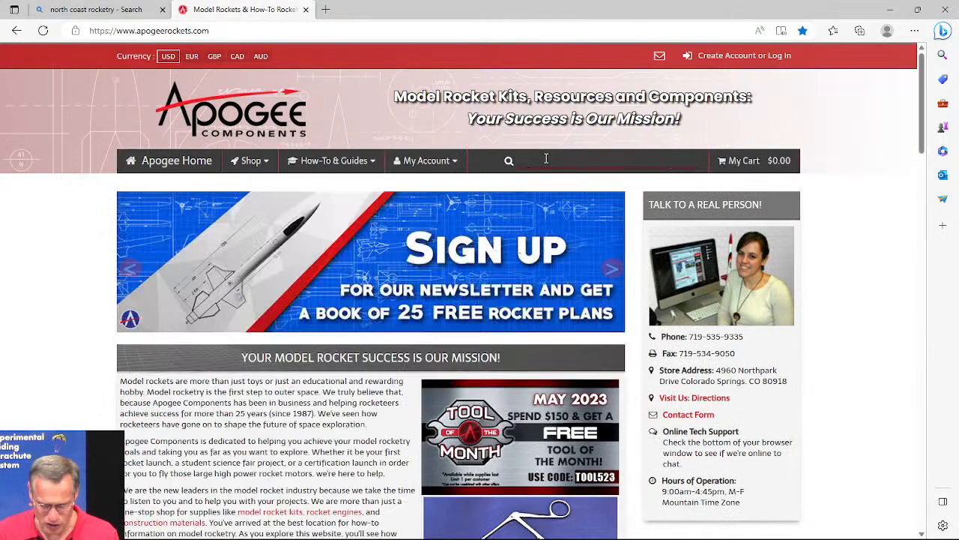
text(simpletime)
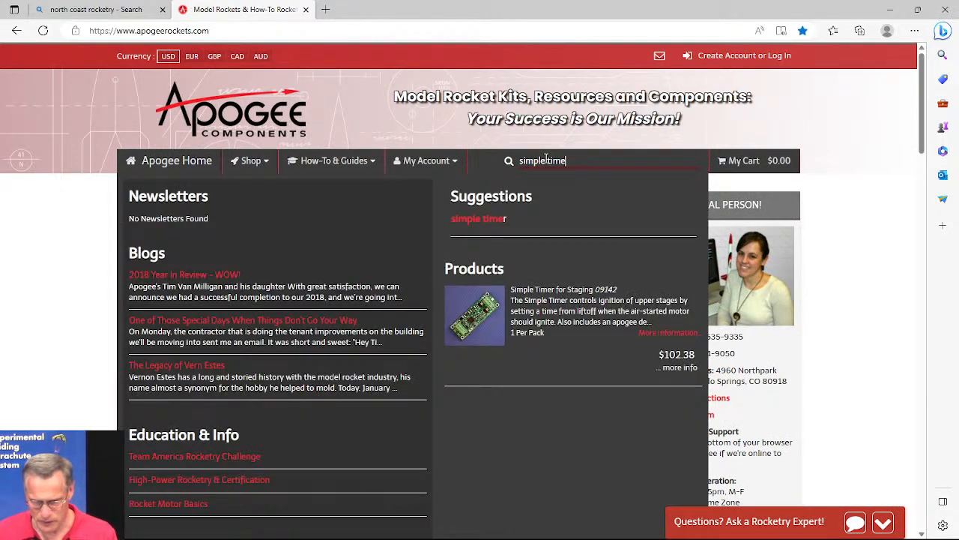
click(547, 158)
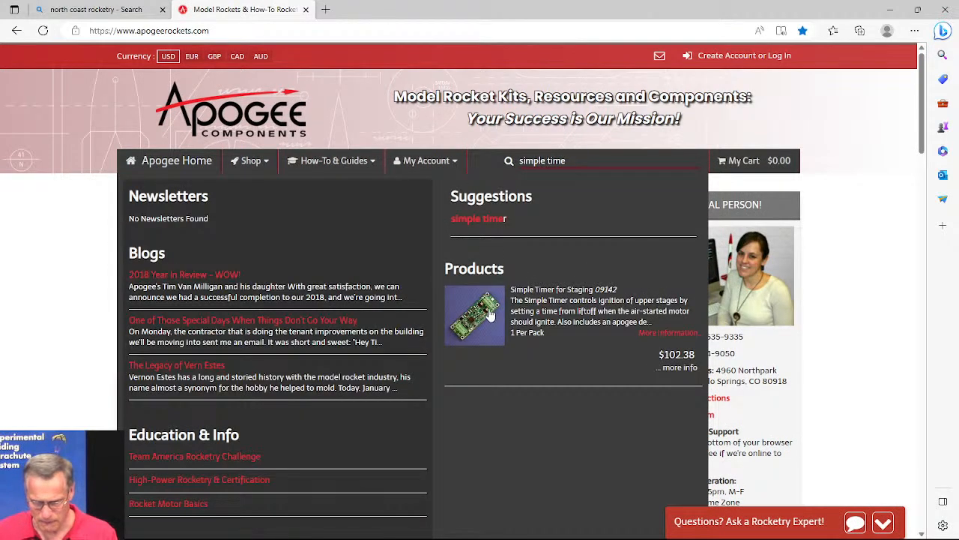
click(492, 317)
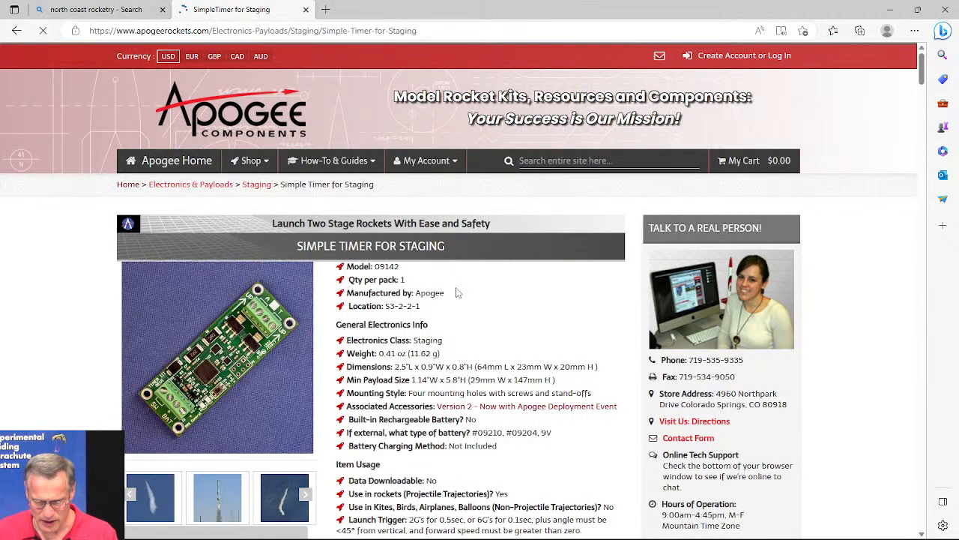
scroll(416, 337, down, 5)
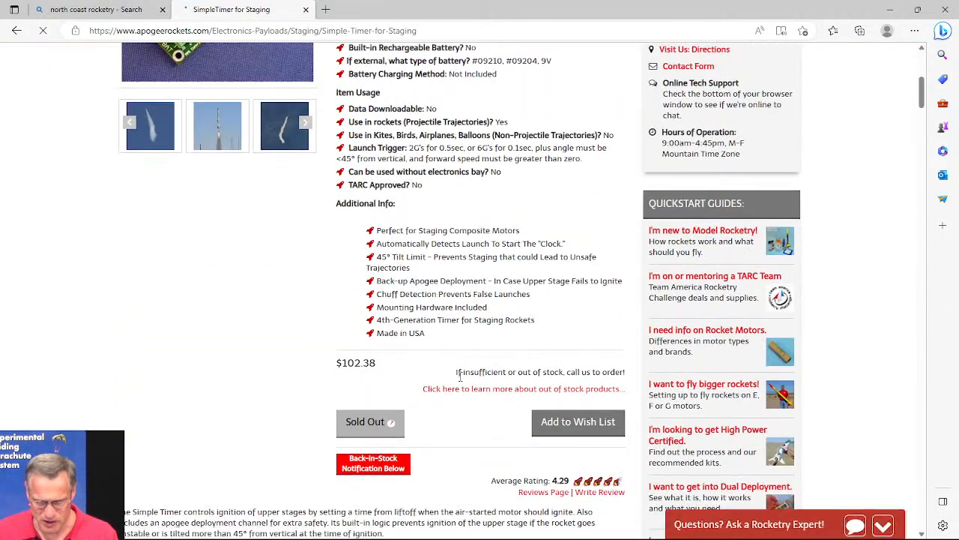
scroll(444, 375, up, 2)
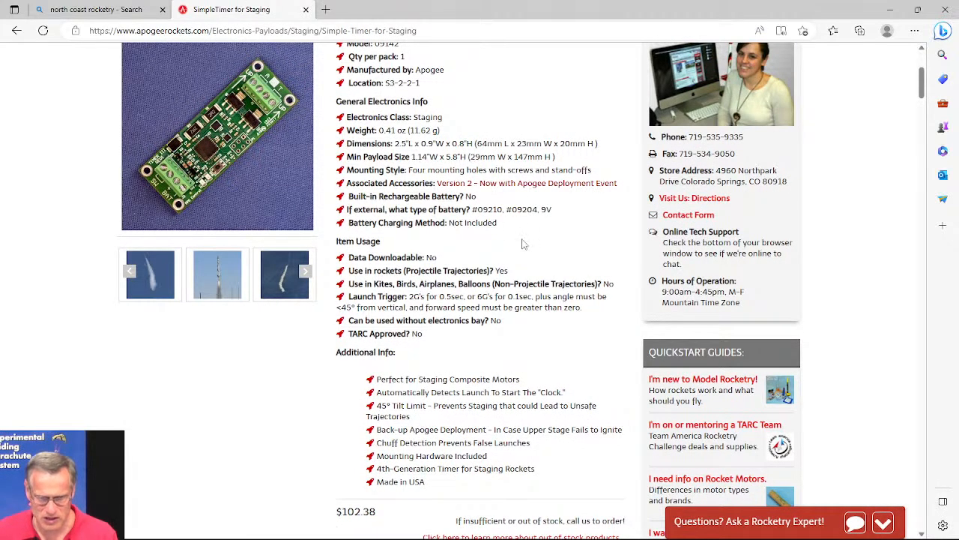
scroll(447, 257, up, 2)
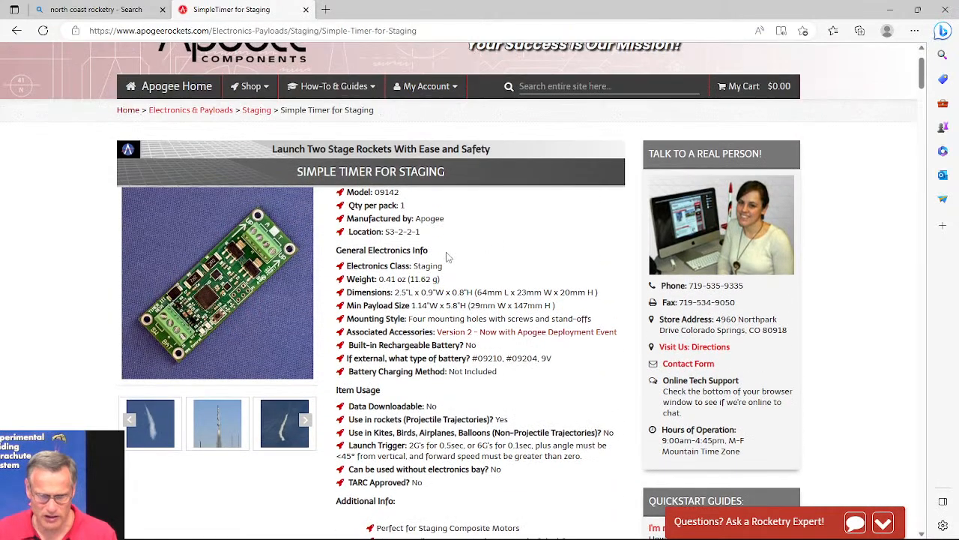
View the enlarged Simple Timer for Staging product photos, from image 2 of the rocket stages separating through the liftoff and smoke-trail images and onward.
click(146, 420)
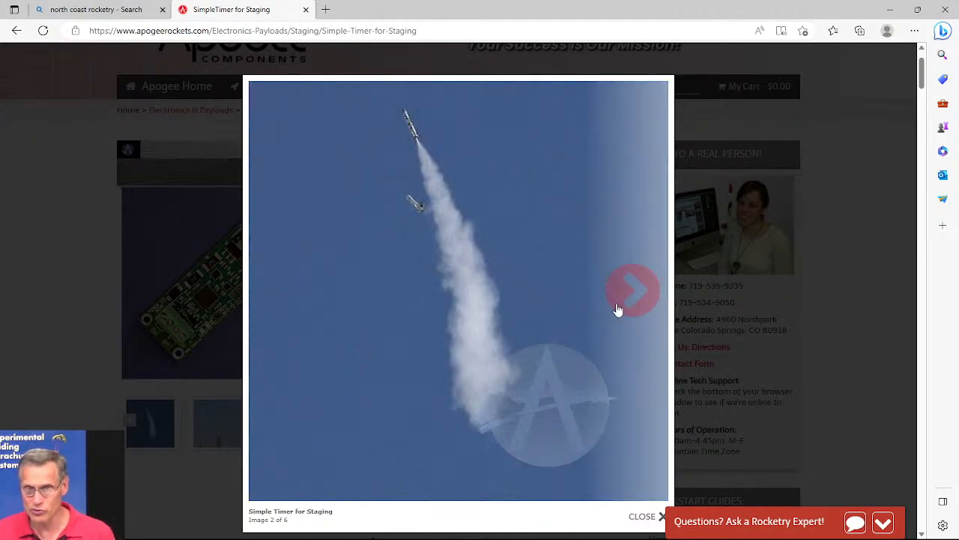
click(631, 300)
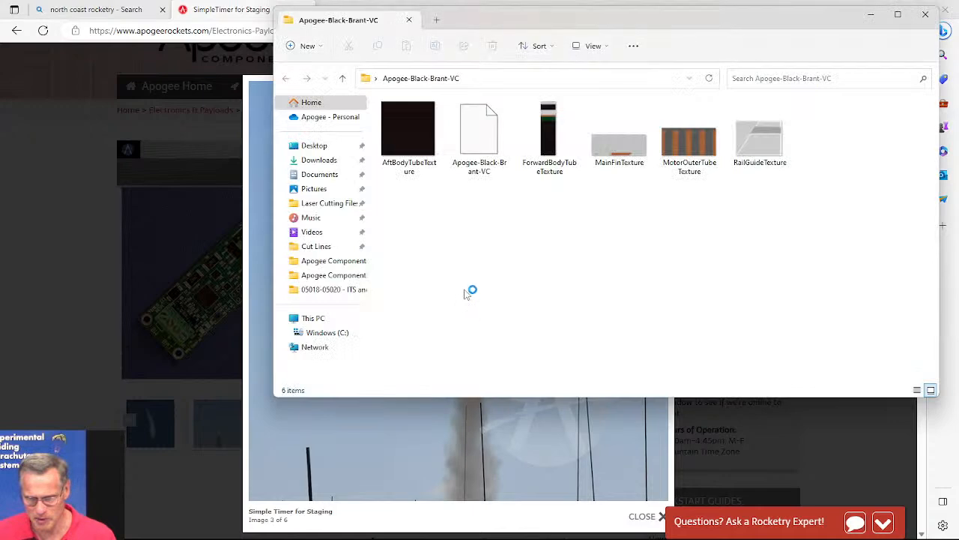
click(251, 180)
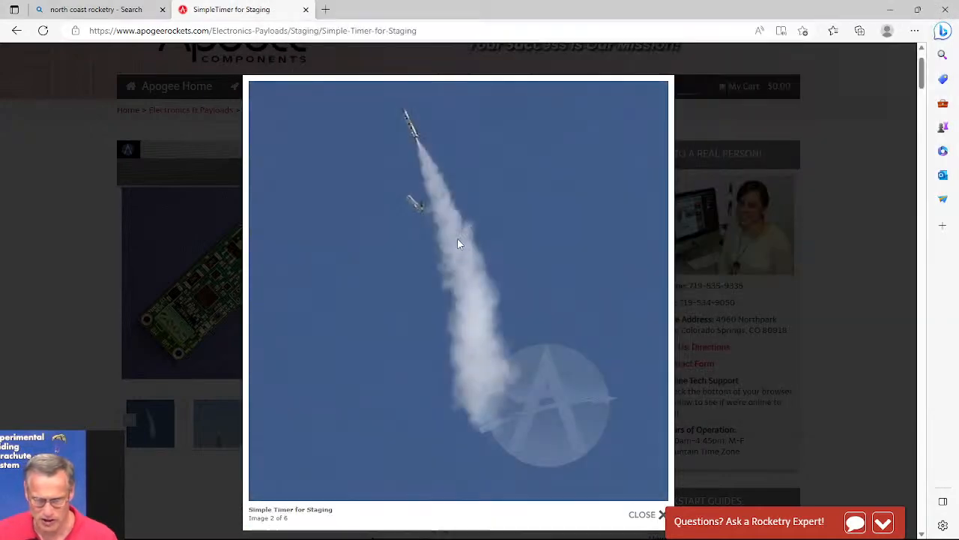
click(643, 300)
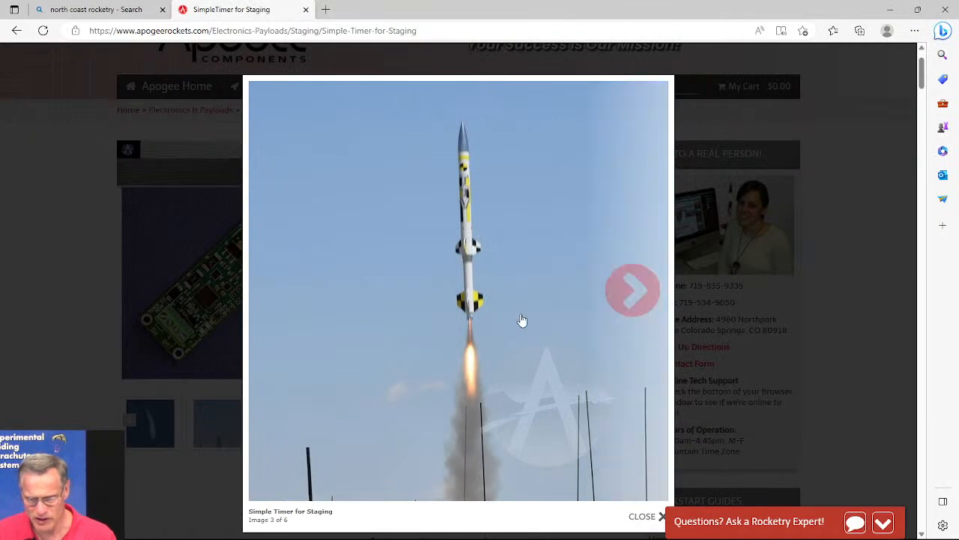
click(630, 299)
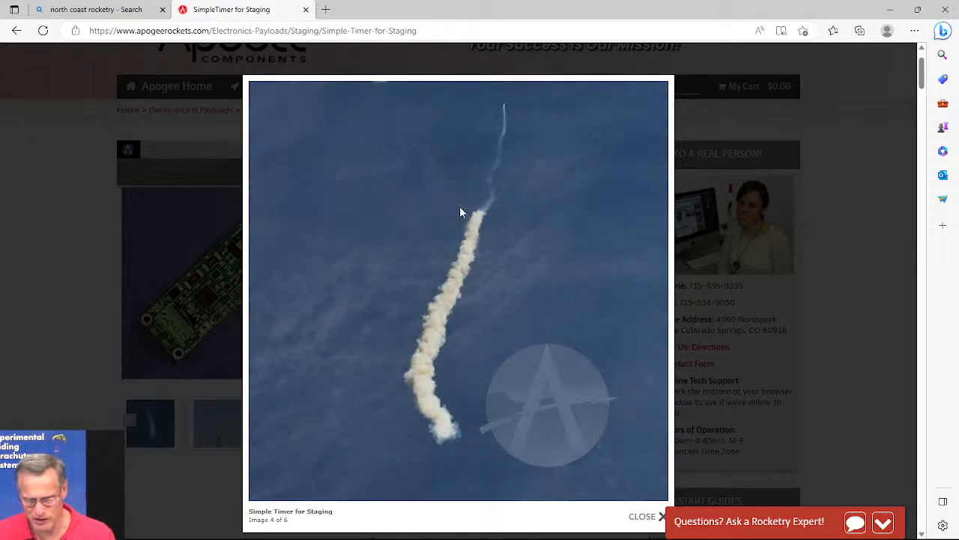
mouse_move(501, 89)
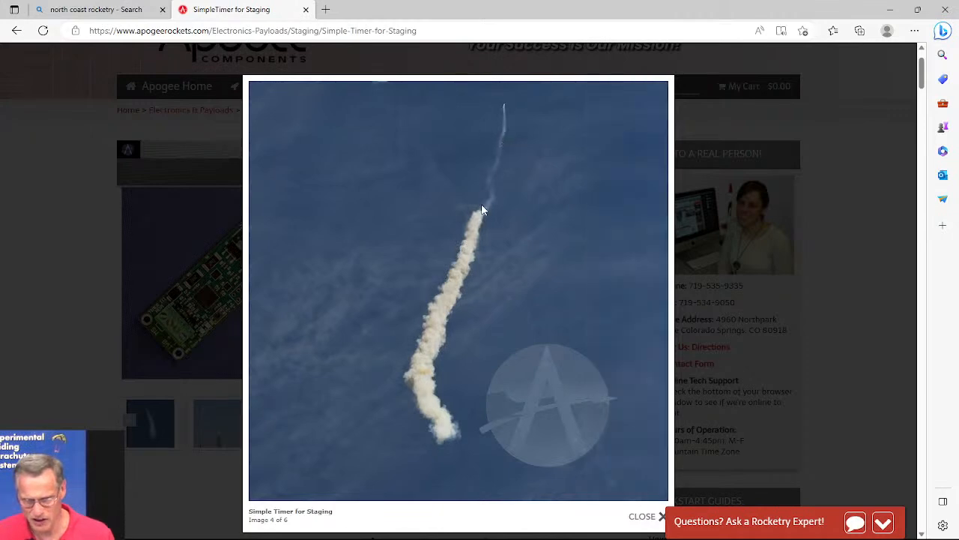
click(627, 290)
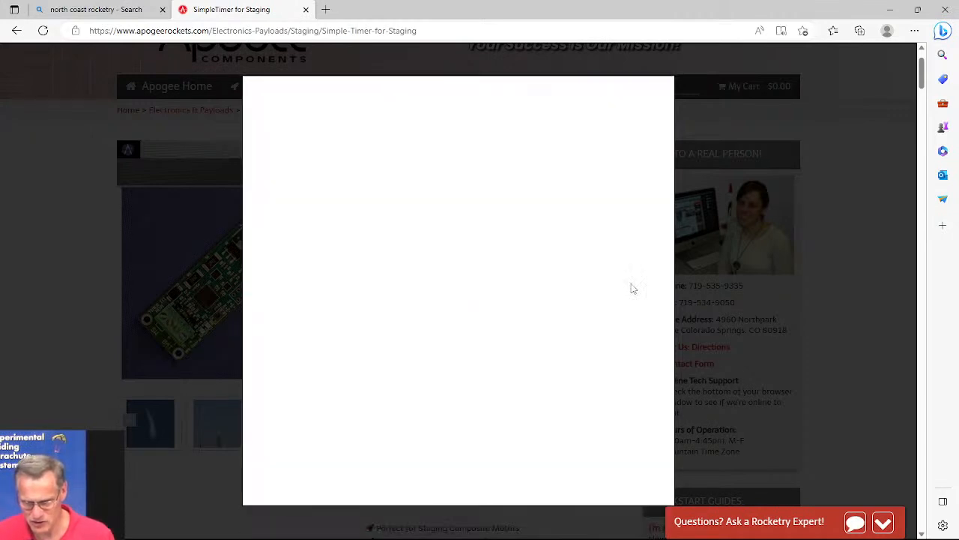